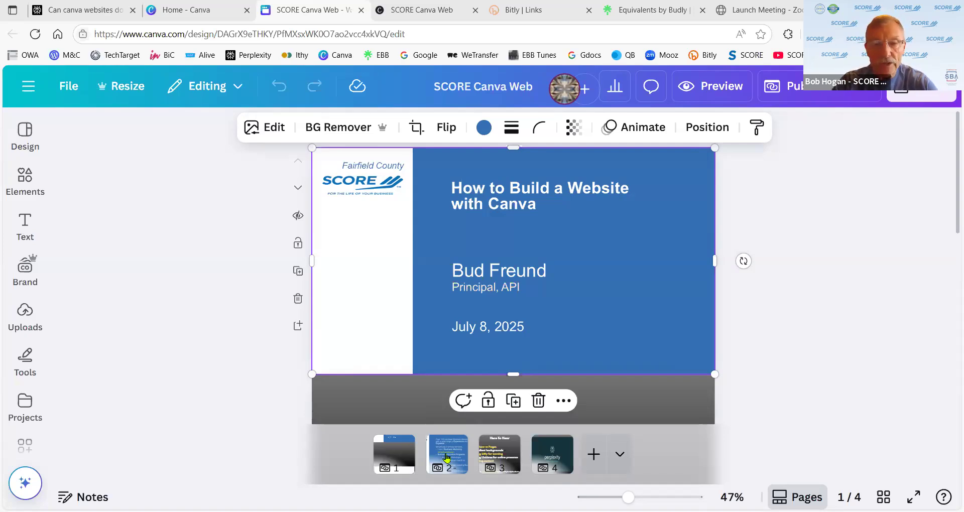
- Go to page 2, which lists SCORE's mentoring and education services
left_click(447, 458)
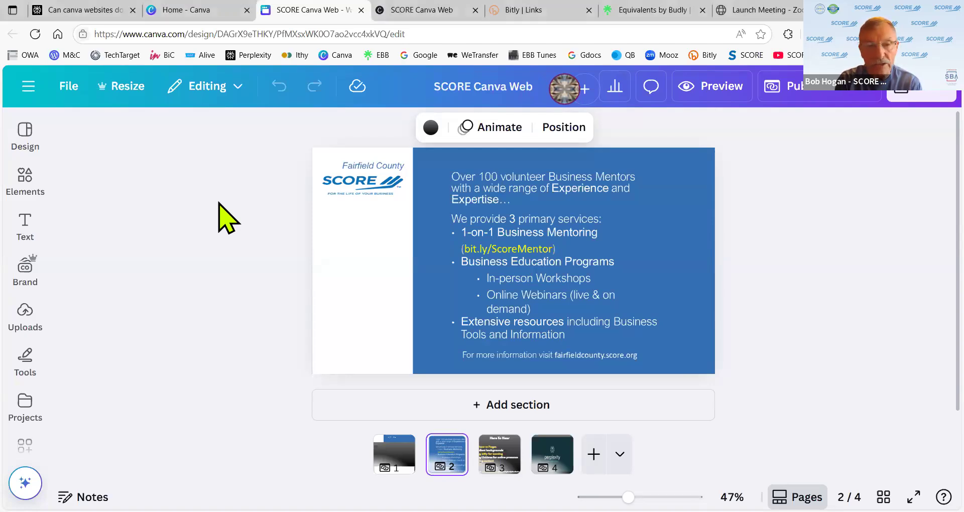
- Hide the browser bookmarks bar with Ctrl+Shift+B to enlarge the services page
key("ctrl+shift+b")
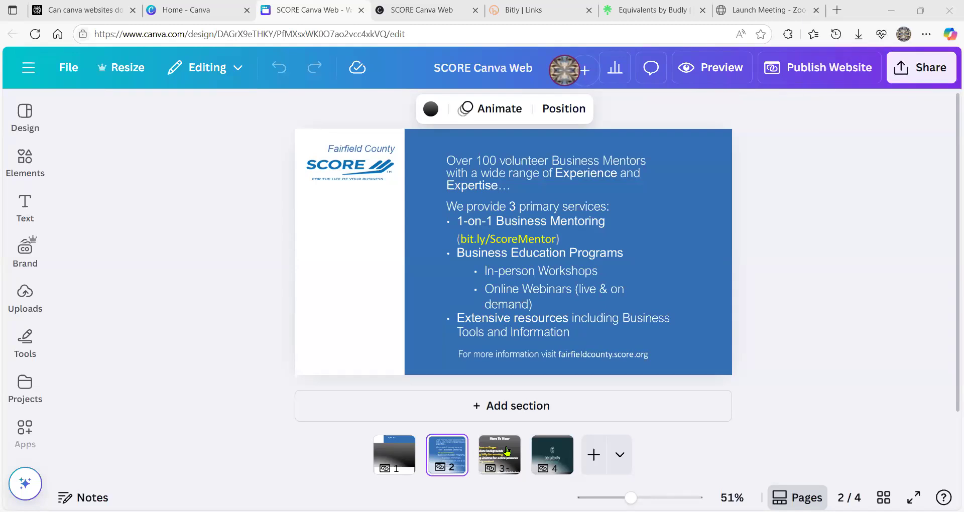
- Make page 3, the 'Here To Hear' agenda slide, the current page
right_click(507, 451)
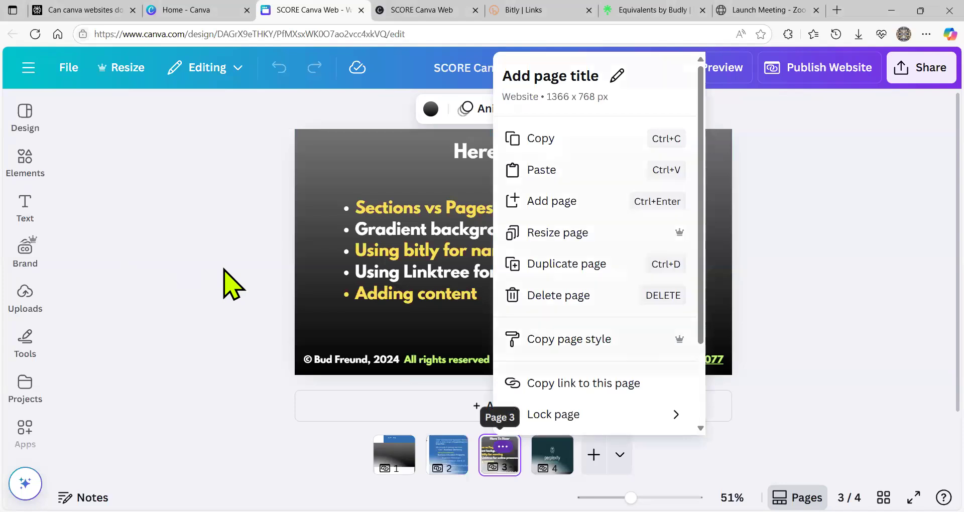
left_click(228, 283)
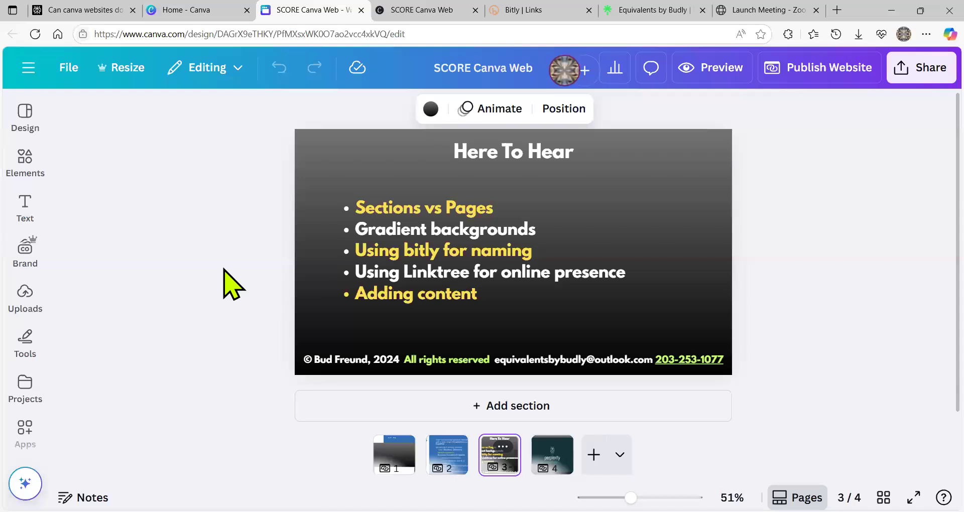
- Switch to the Canva home page with its Recent designs gallery
left_click(181, 14)
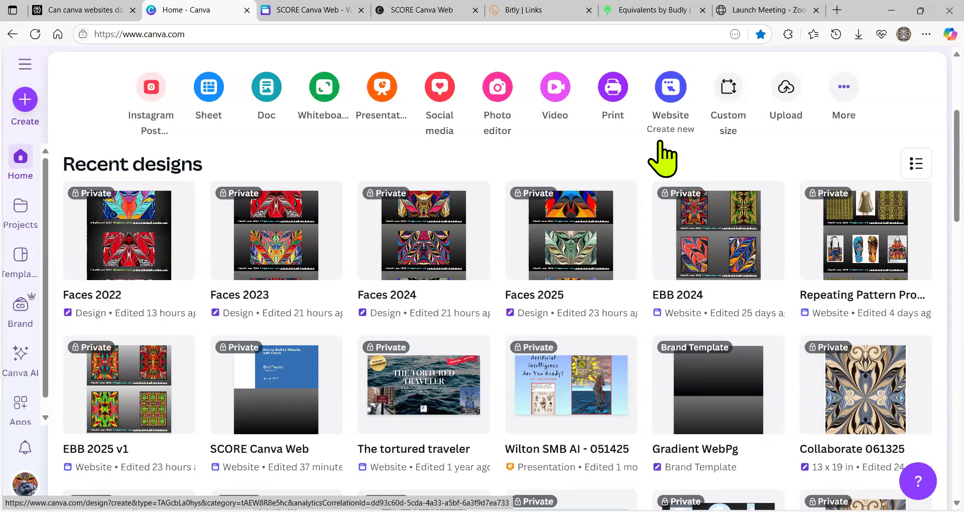
- Return to the SCORE Canva Web editor, toggle scroll view, and settle on page 3
mouse_move(310, 15)
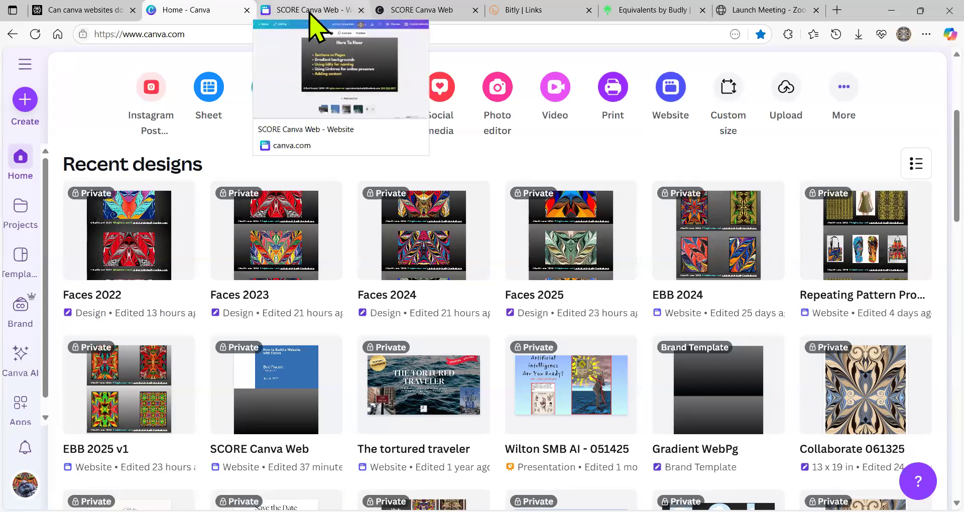
left_click(309, 12)
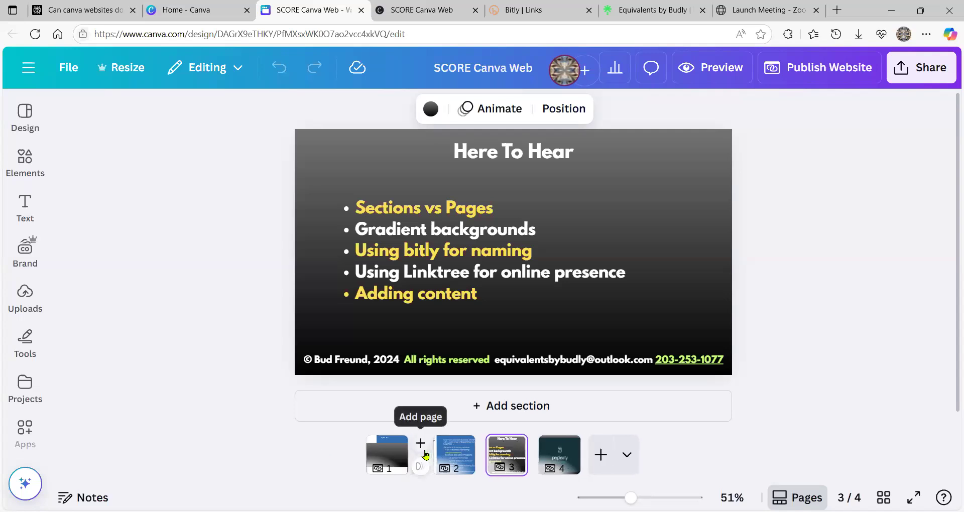
left_click(798, 498)
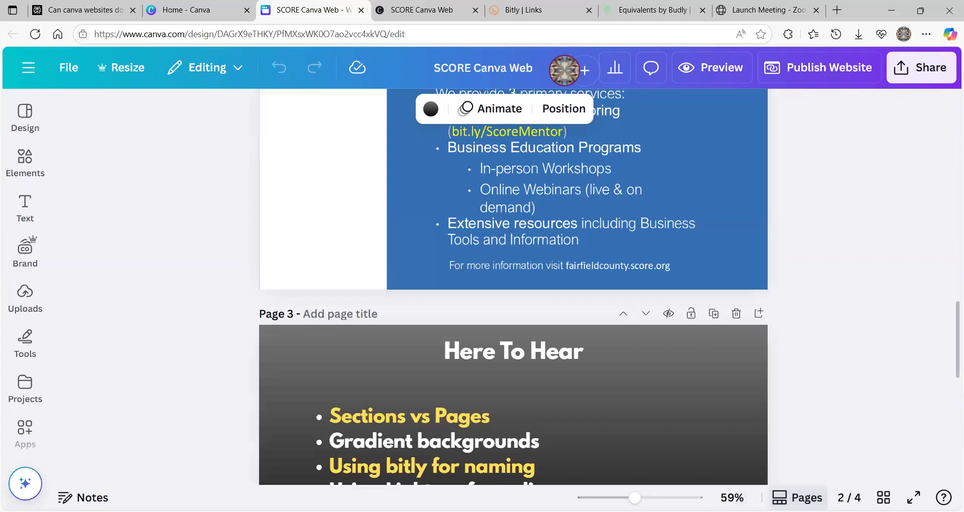
left_click(798, 497)
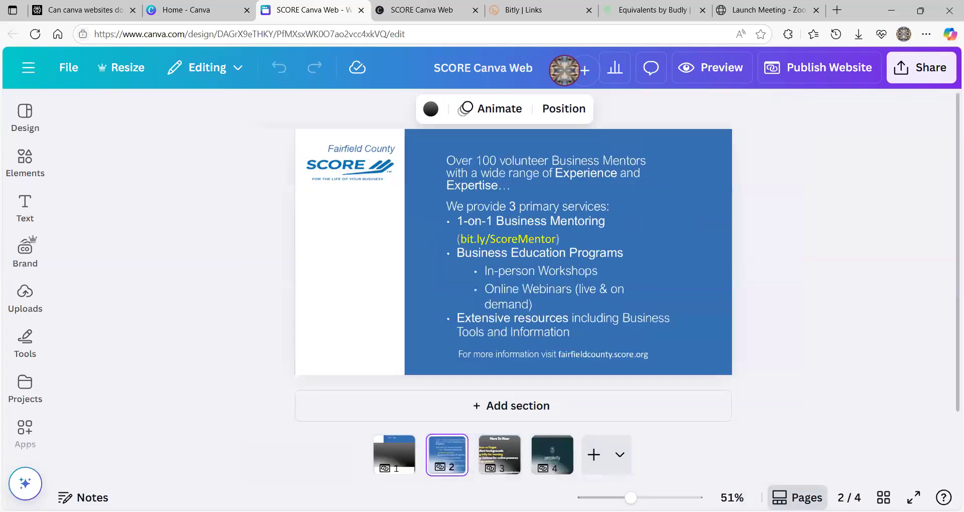
left_click(505, 446)
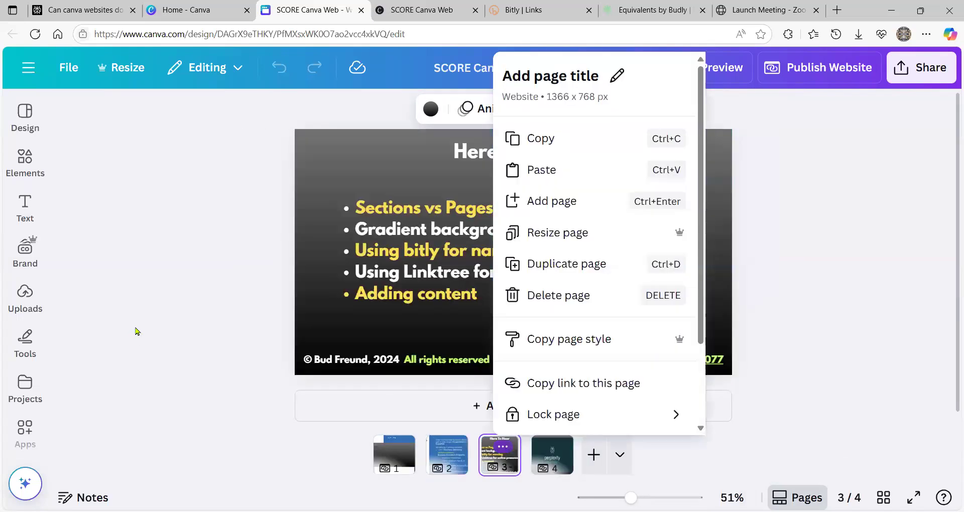
left_click(136, 330)
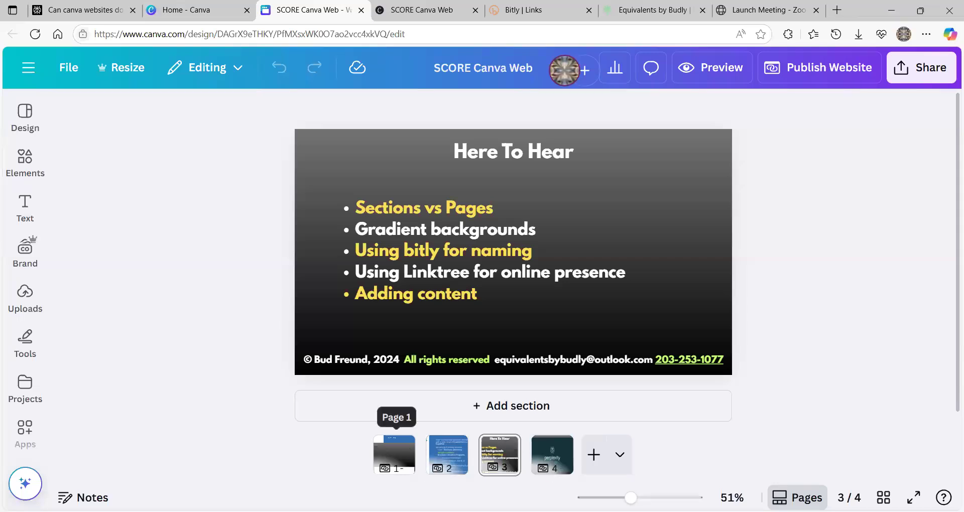
- Scroll through the pages from page 1 and select page 3's background
left_click(395, 454)
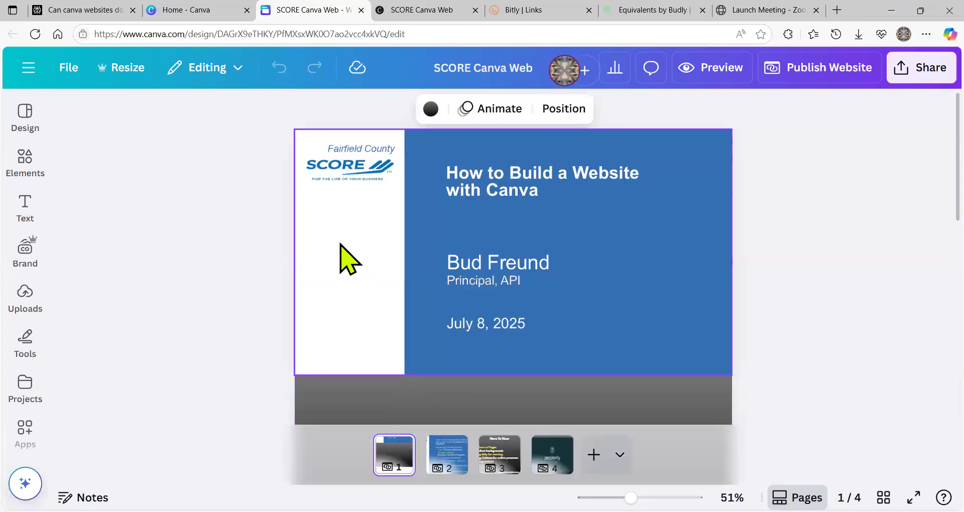
scroll(360, 256, "down", 10)
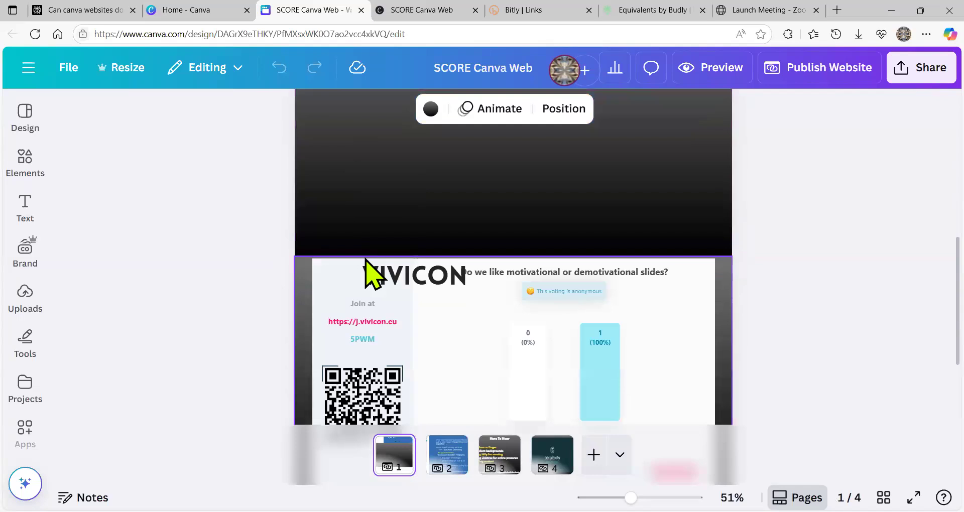
scroll(370, 271, "down", 3)
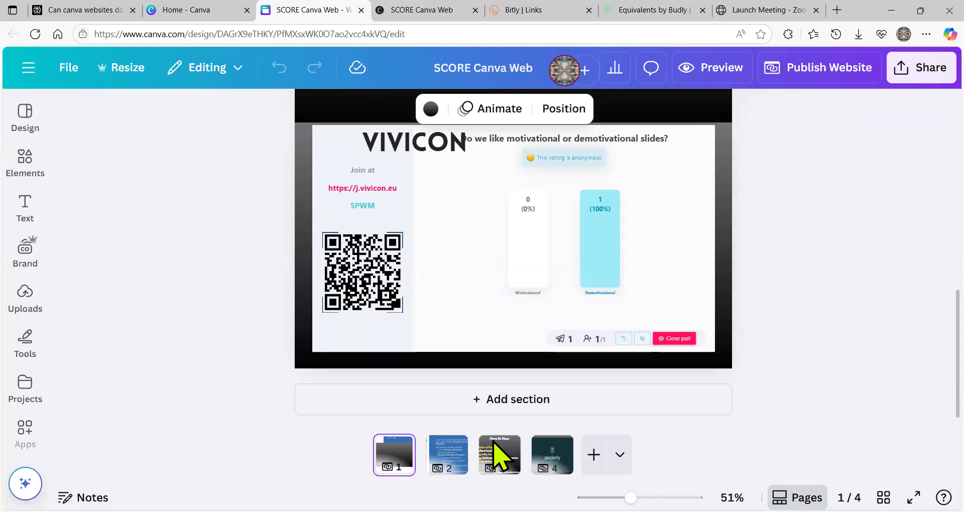
left_click(499, 454)
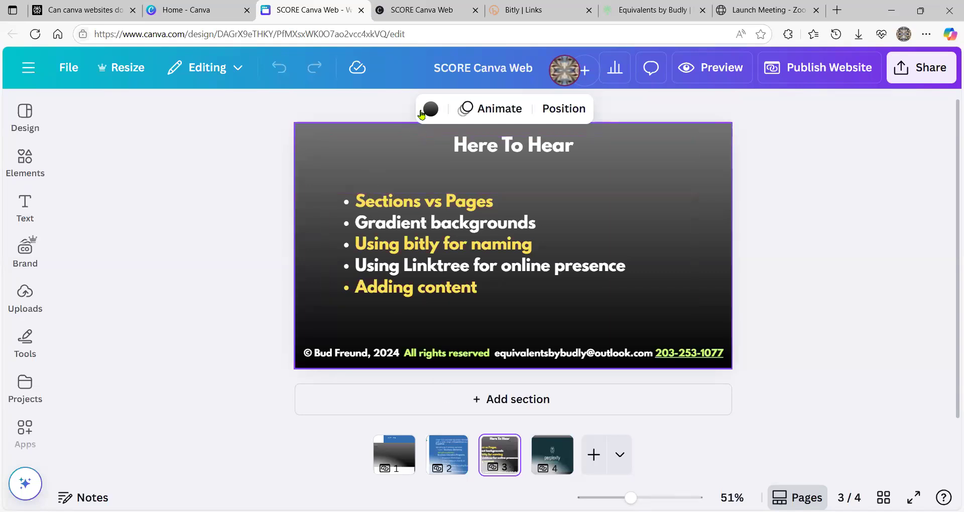
- Give the page 3 background a grey-to-black gradient, settling on the radial style
left_click(431, 109)
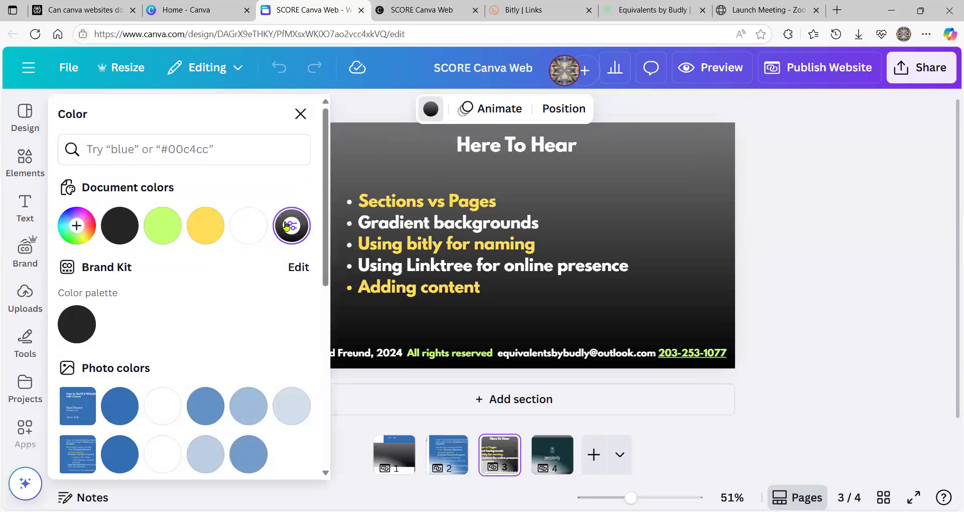
left_click(287, 226)
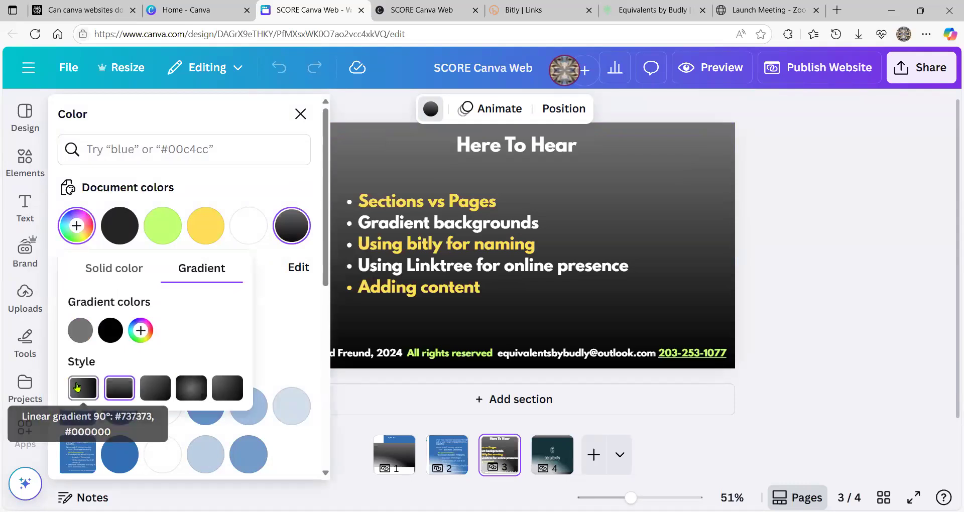
left_click(77, 387)
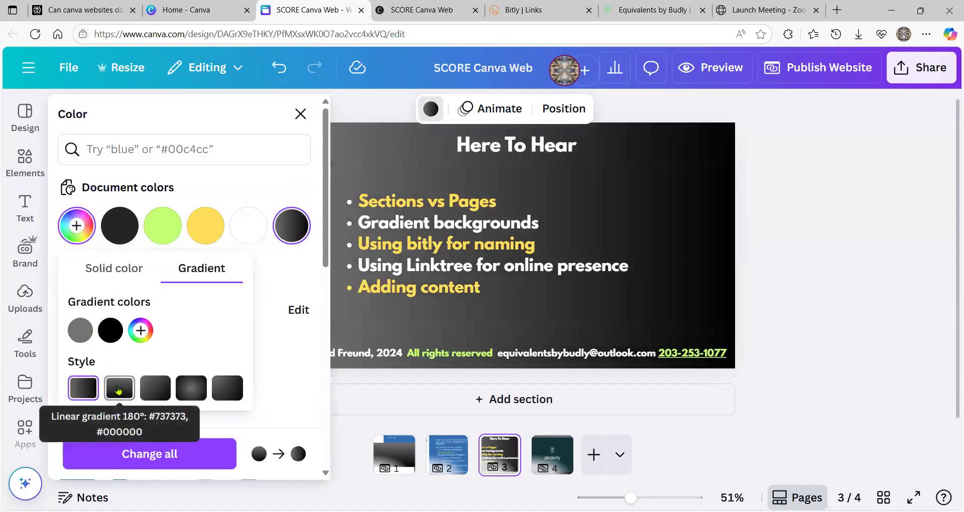
left_click(118, 389)
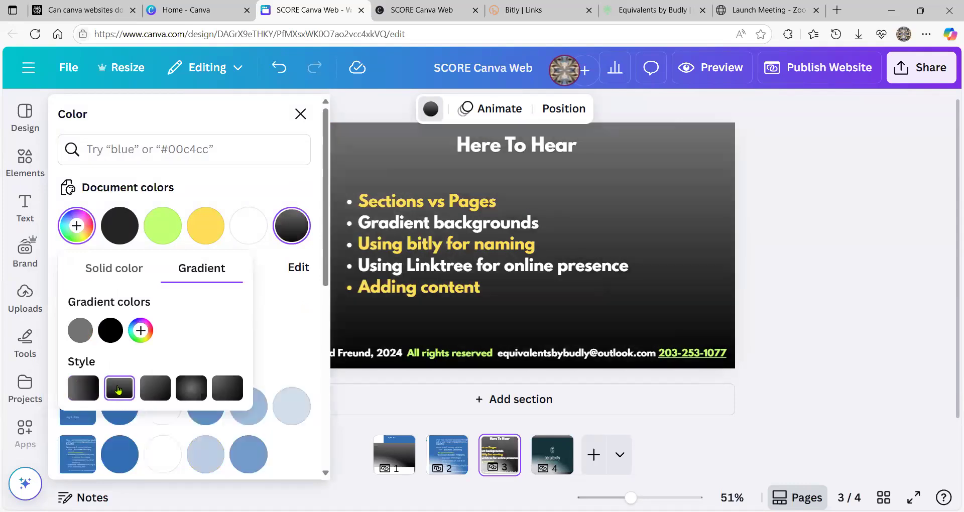
left_click(157, 387)
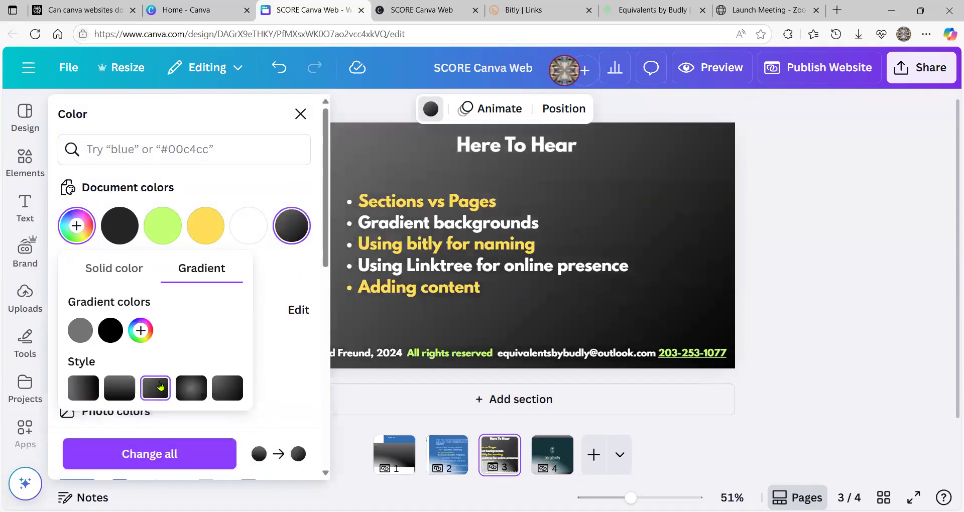
left_click(192, 387)
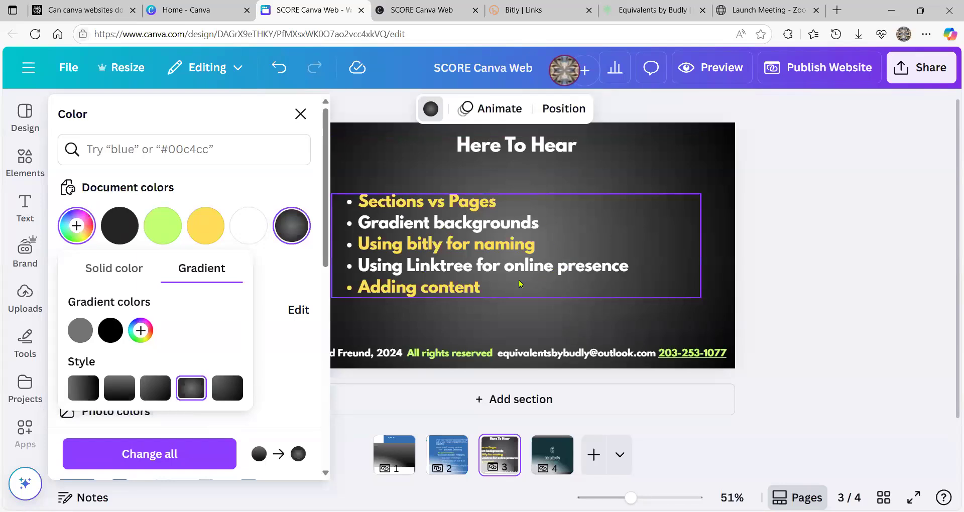
- Swap the gradient stops so the centre is dark and apply it to all pages
left_click(108, 332)
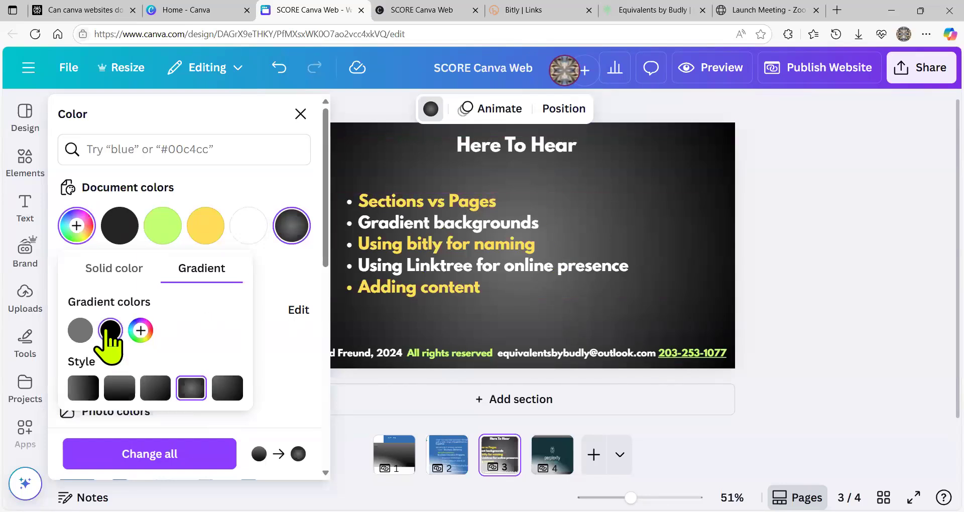
left_click_drag(108, 330, 74, 336)
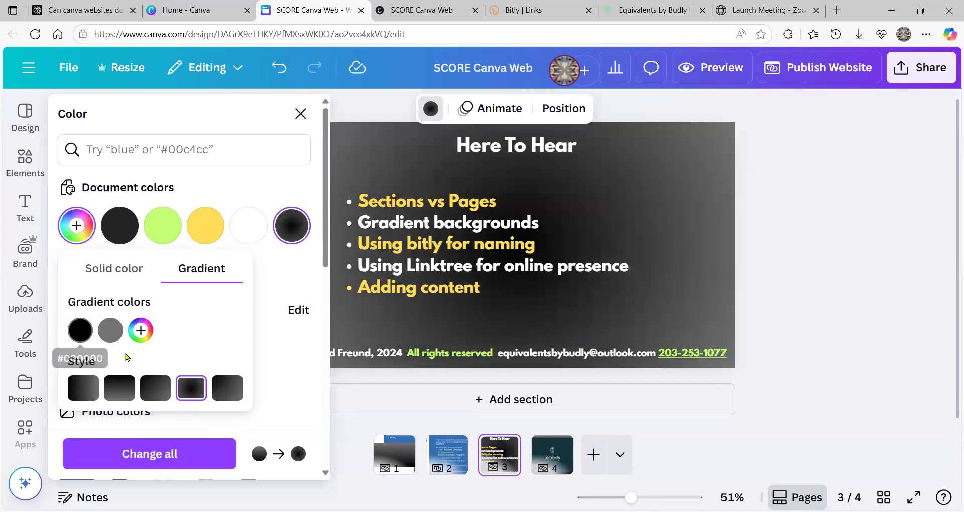
left_click(171, 454)
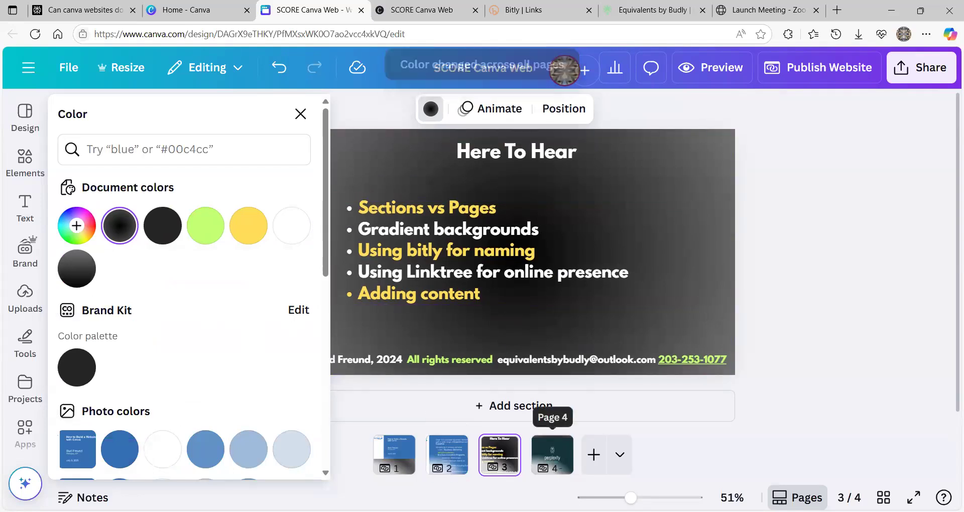
left_click(395, 454)
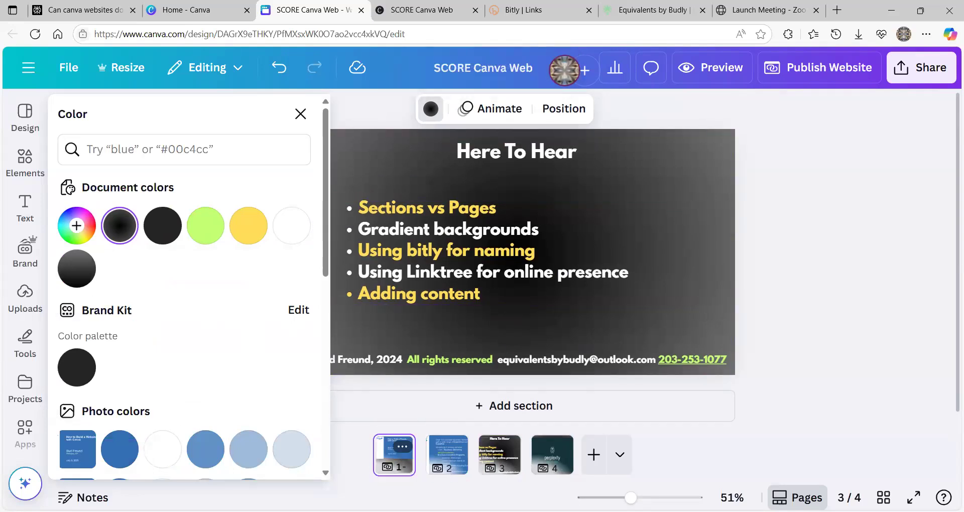
- Change the background gradient from radial to a vertical linear style
scroll(501, 362, "down", 4)
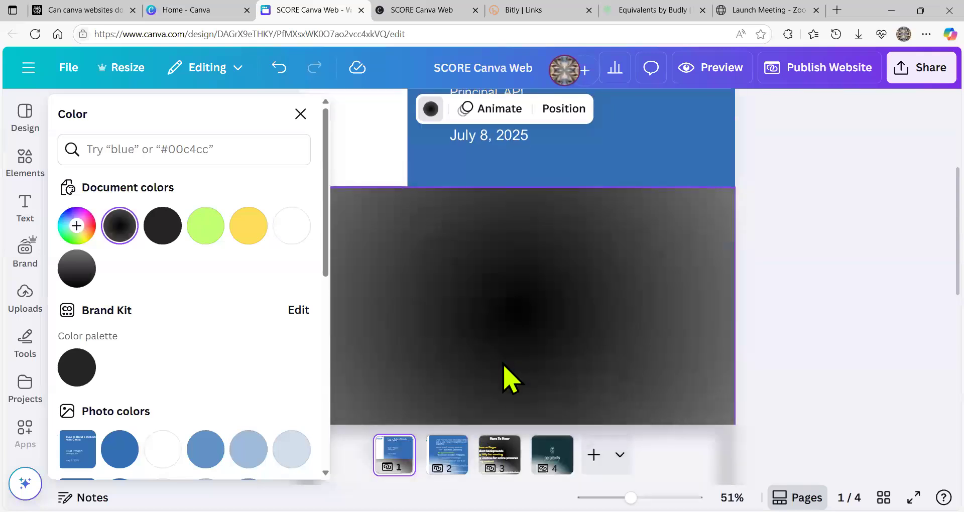
scroll(505, 380, "down", 3)
scroll(504, 380, "up", 5)
scroll(508, 382, "down", 7)
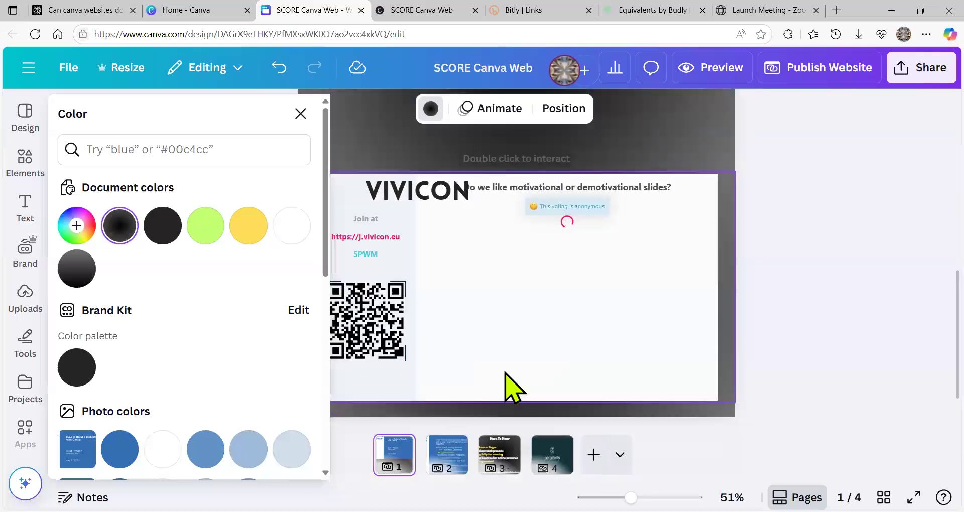
left_click(428, 111)
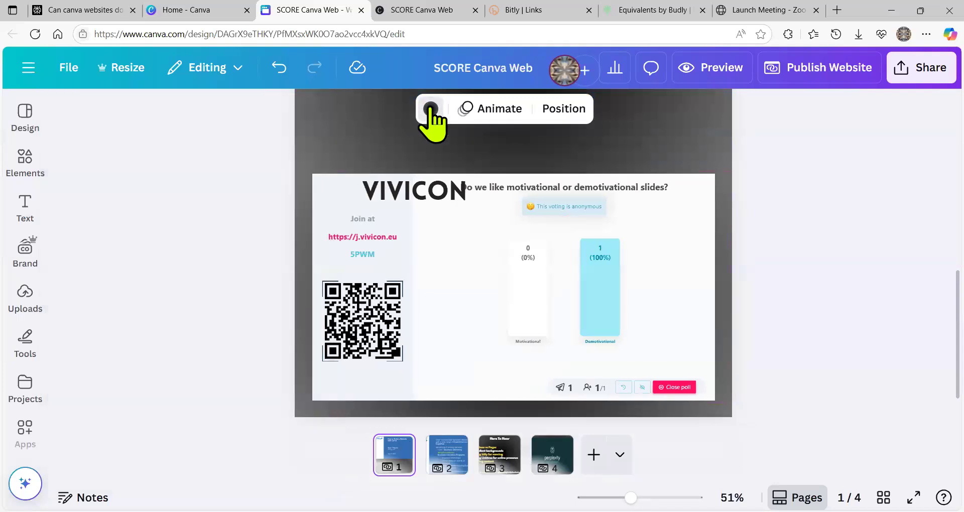
left_click(431, 112)
left_click(293, 233)
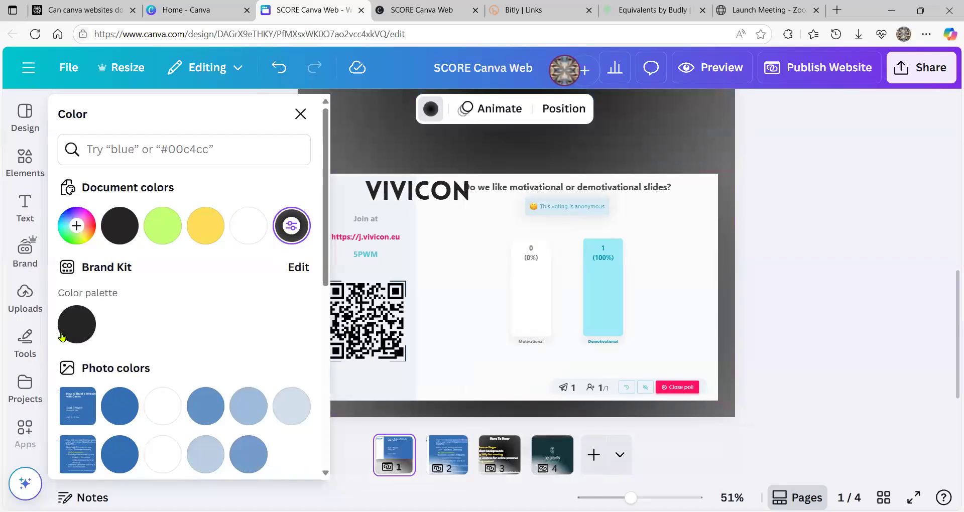
left_click(290, 229)
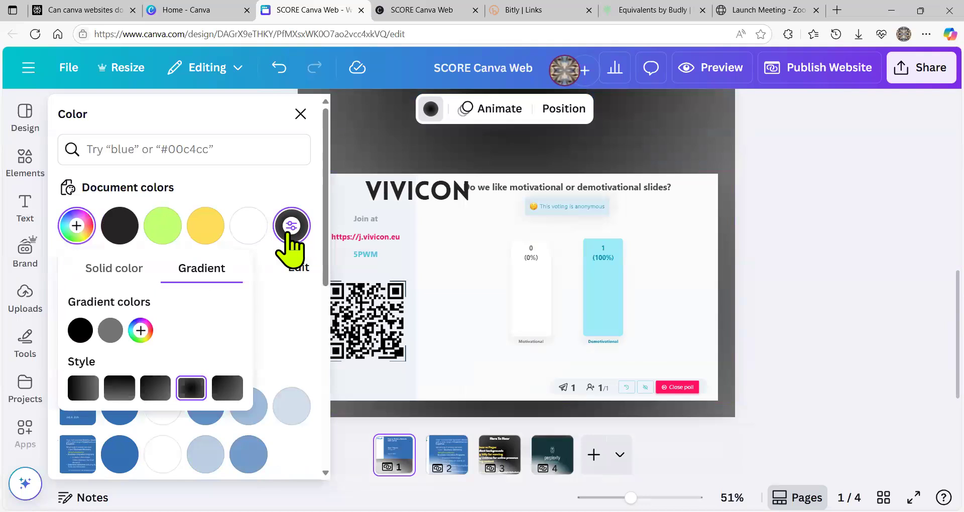
left_click(113, 388)
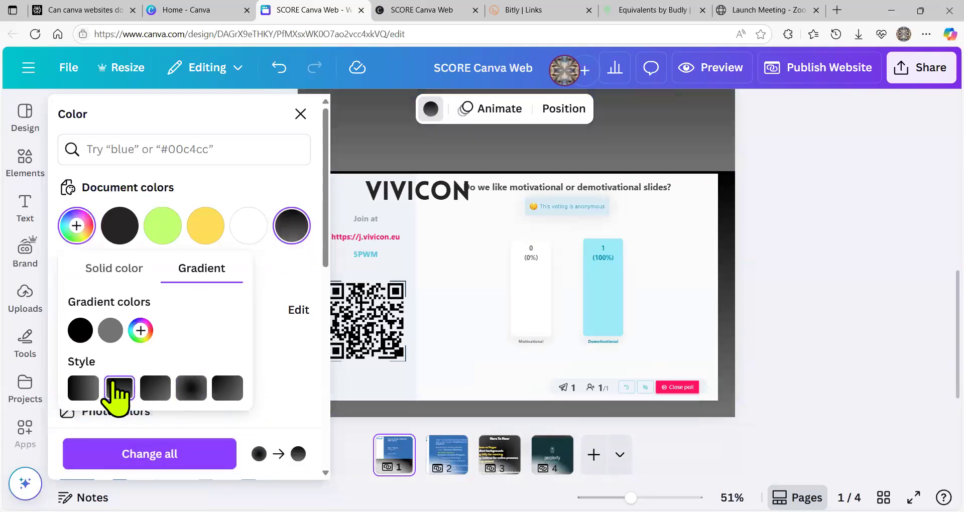
- Reorder the stops to grey-over-black, apply to all pages, then return to the home page
left_click(105, 332)
left_click_drag(104, 333, 71, 330)
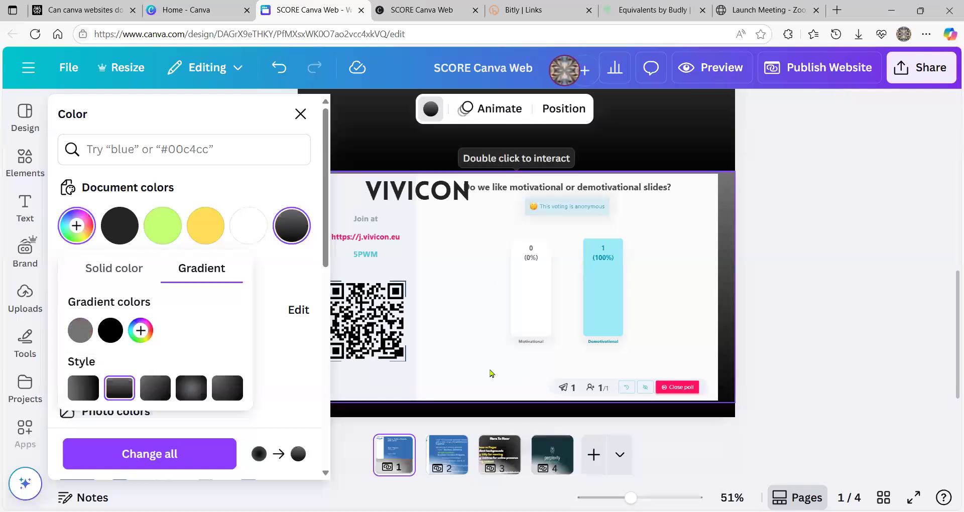
left_click(151, 452)
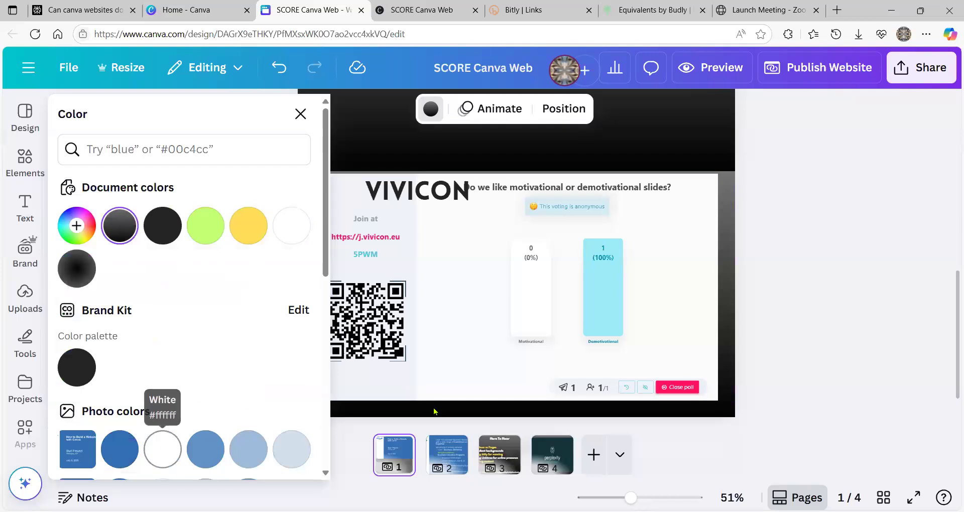
scroll(518, 398, "down", 4)
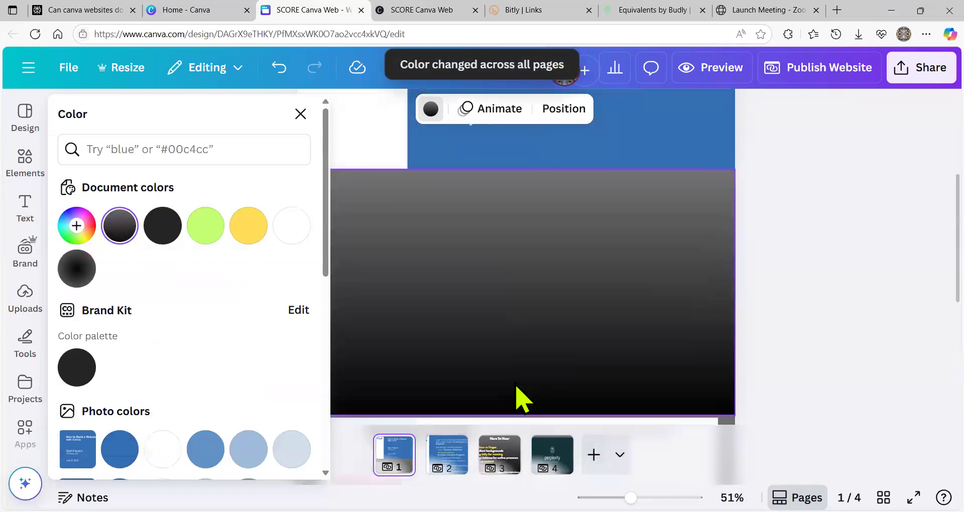
scroll(518, 398, "up", 2)
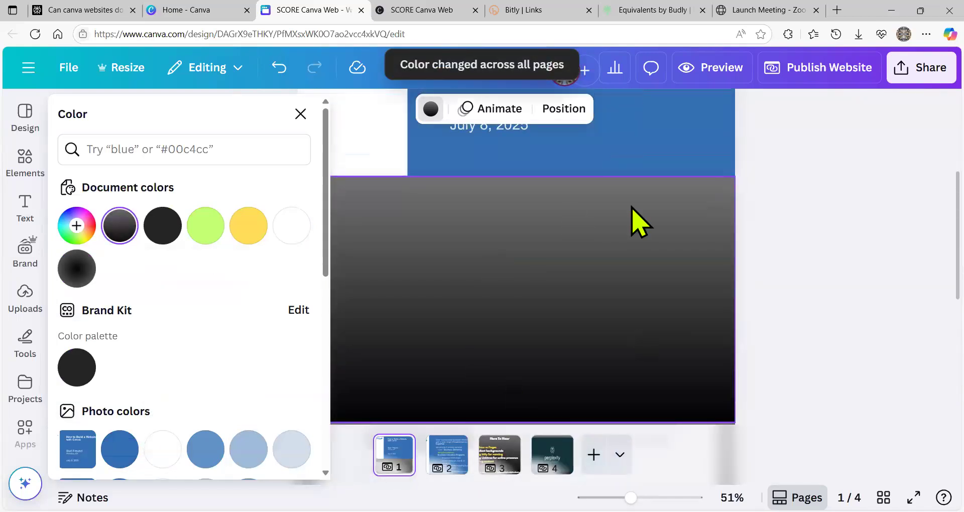
left_click(301, 113)
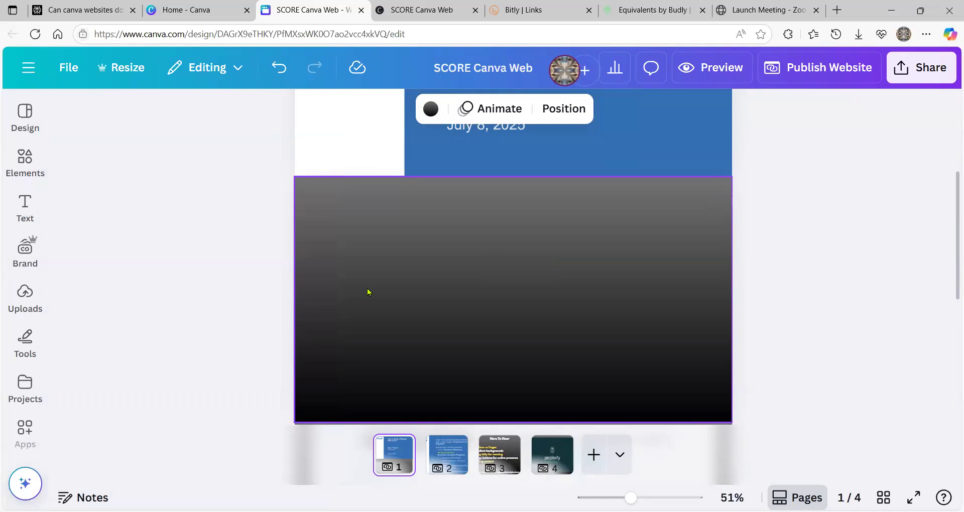
left_click(180, 13)
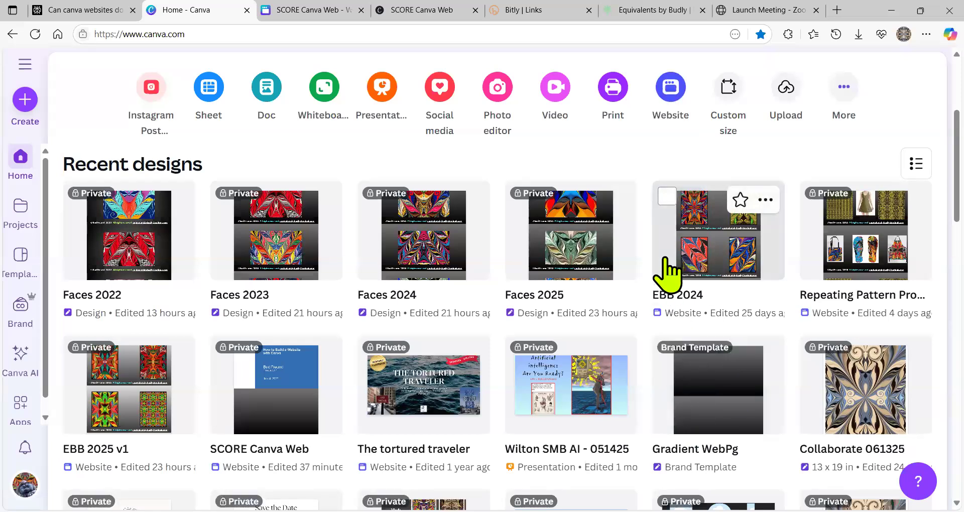
- Create a new blank website design from the home page's Website shortcut
left_click(669, 89)
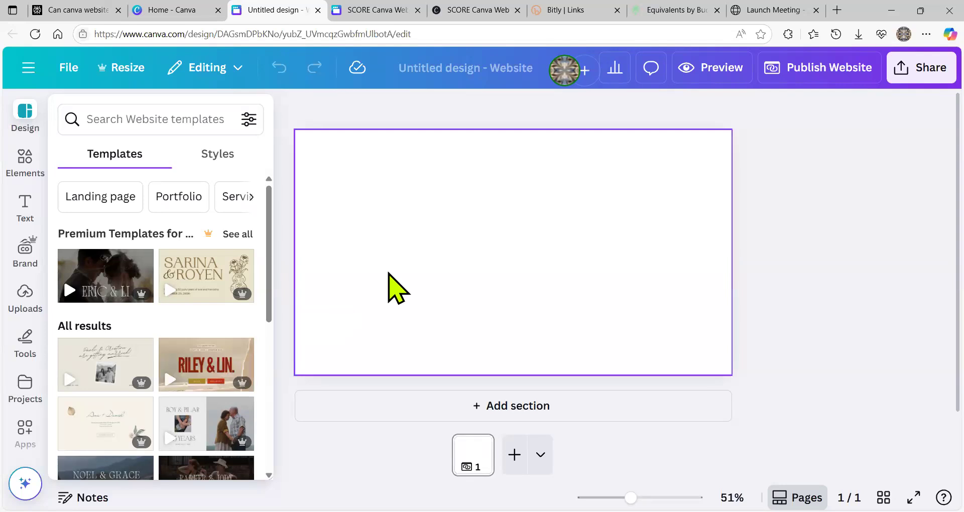
- Fill the new page background with the 90° black-to-grey (#000000 to #737373) linear gradient
left_click(450, 254)
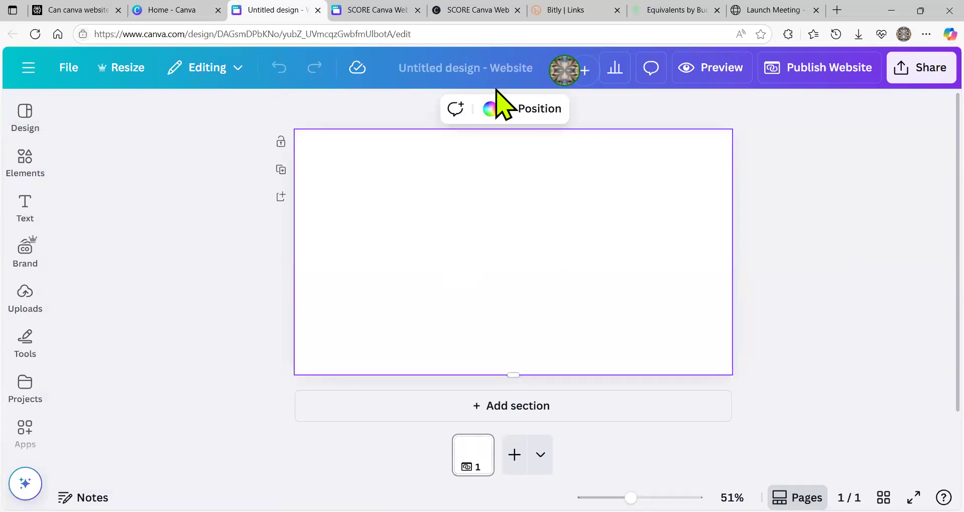
left_click(489, 108)
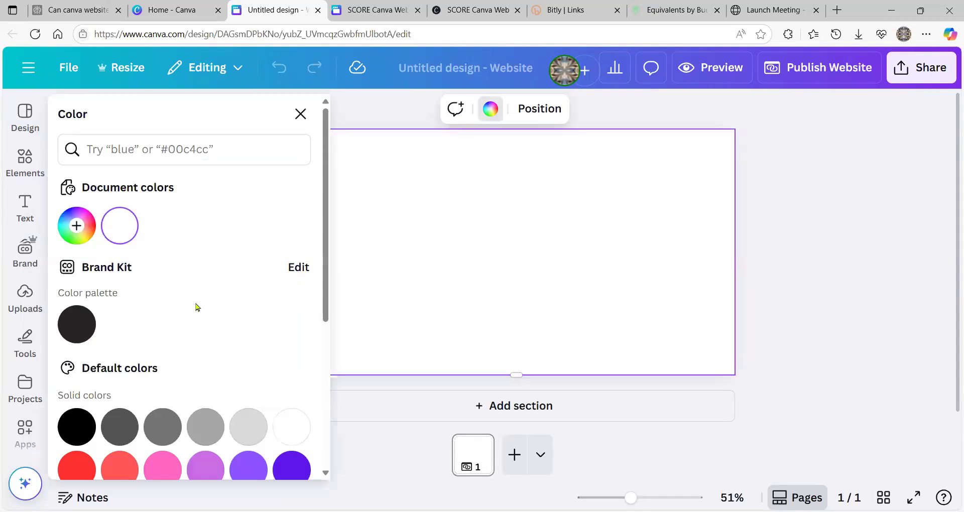
scroll(194, 307, "down", 5)
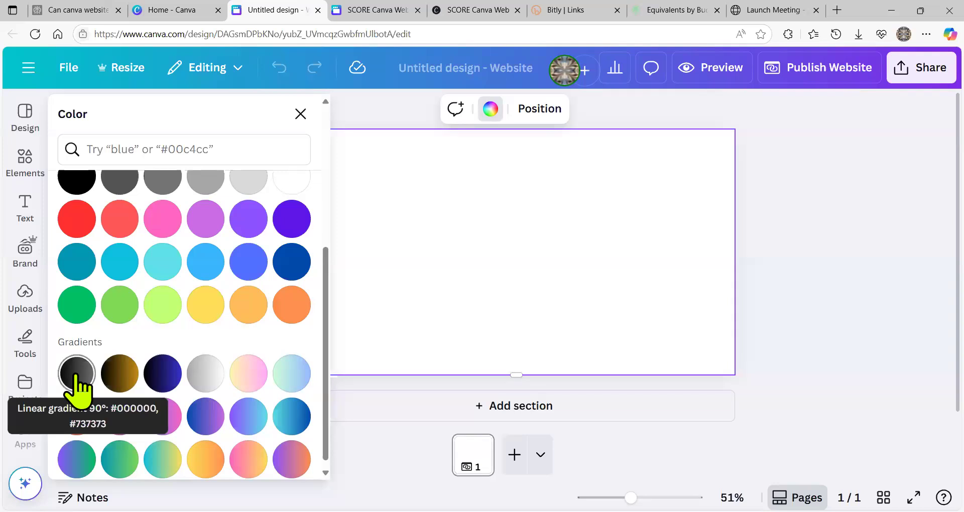
left_click(76, 377)
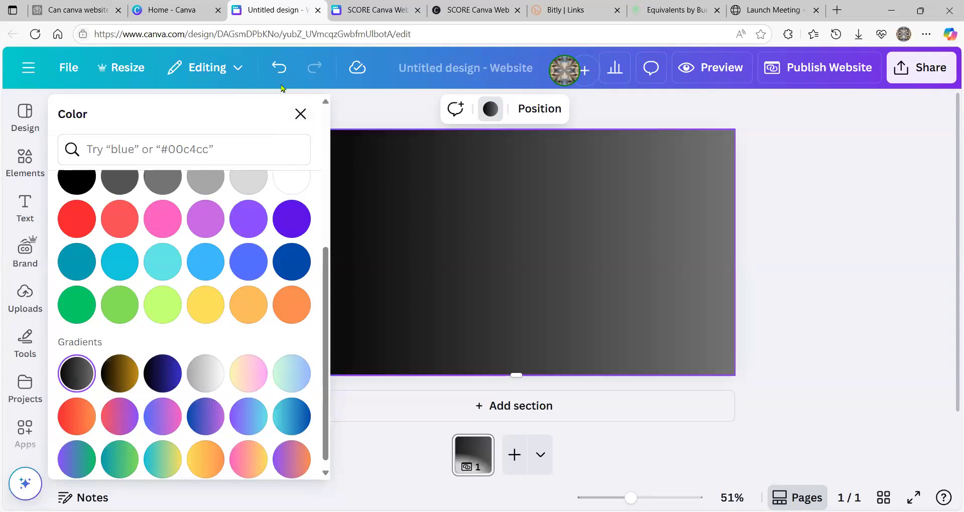
left_click(301, 116)
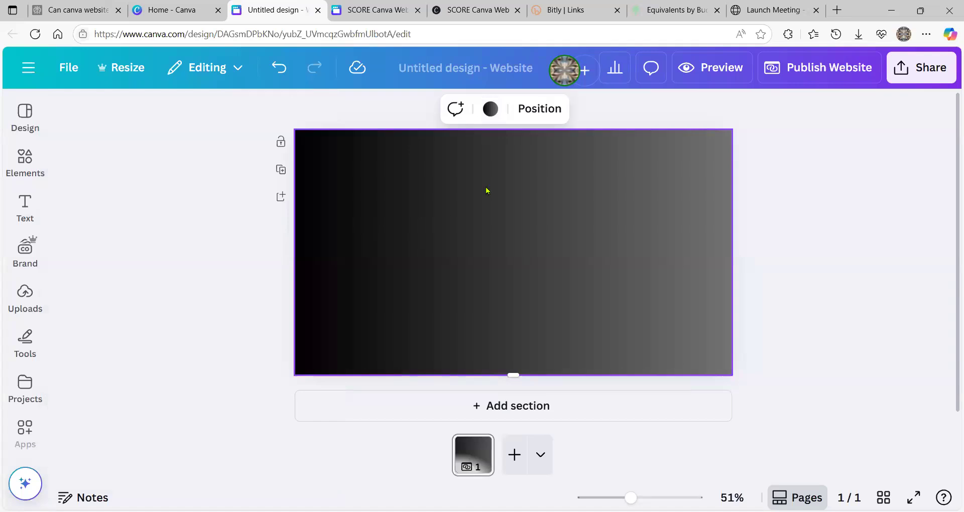
left_click(492, 115)
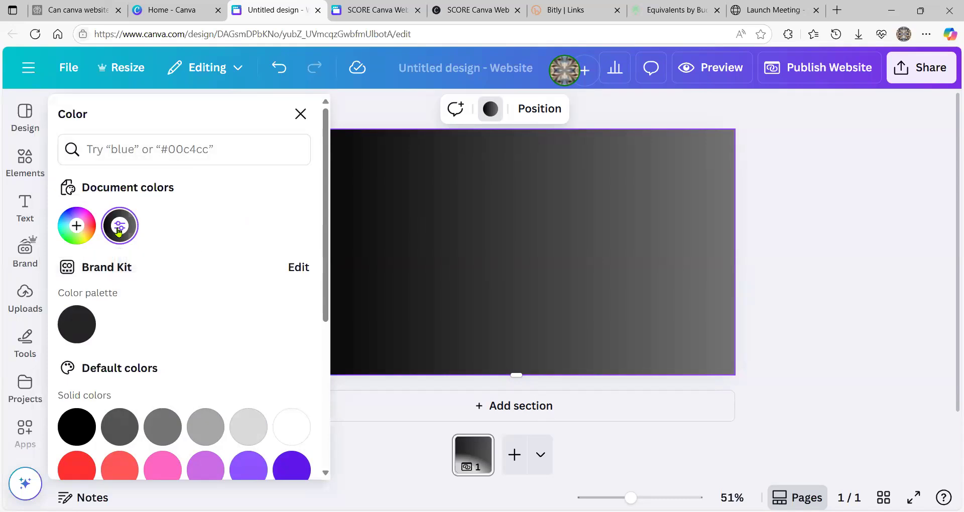
- Make the background a vertical linear gradient, grey at the top fading to black at the bottom
left_click(119, 230)
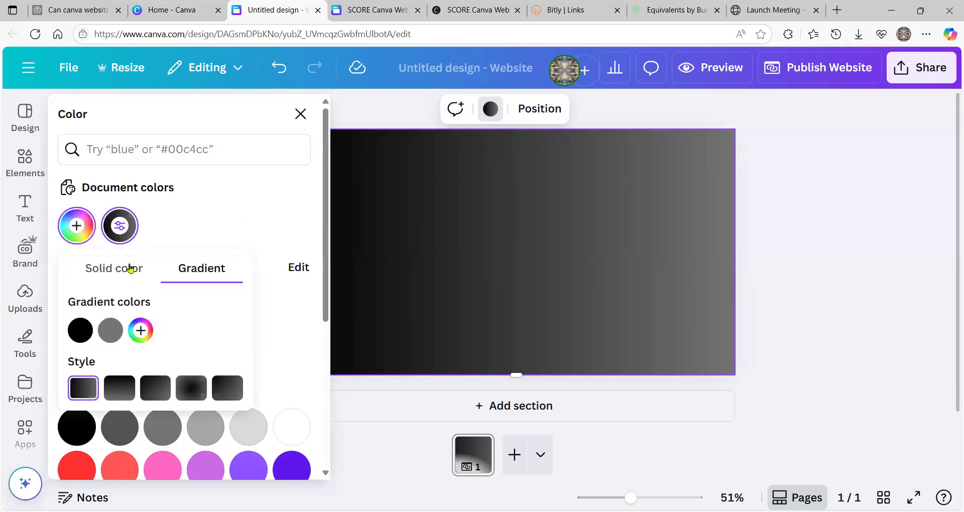
left_click(119, 391)
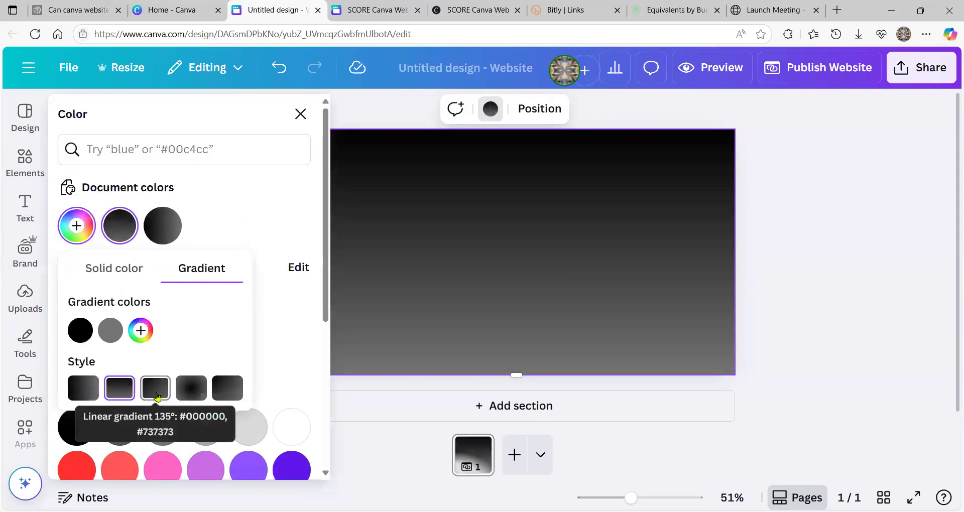
left_click(157, 392)
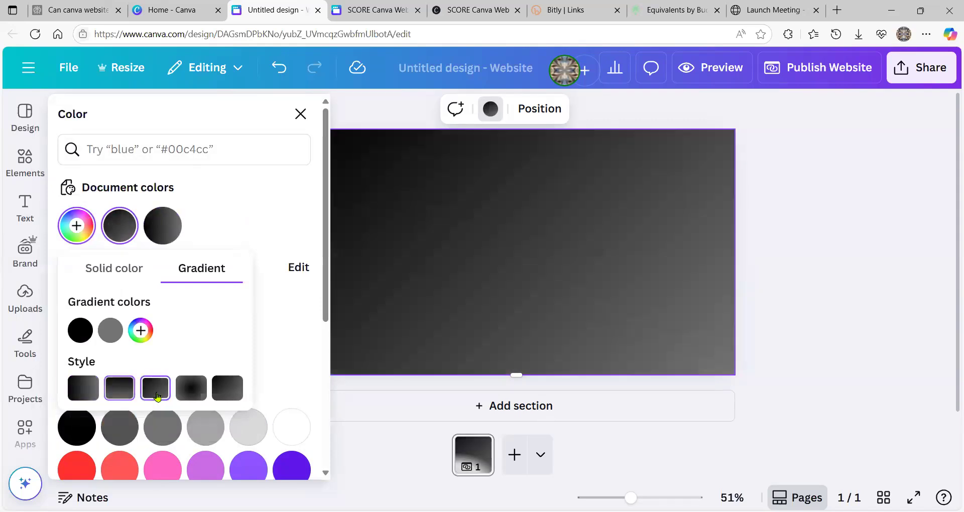
left_click(192, 391)
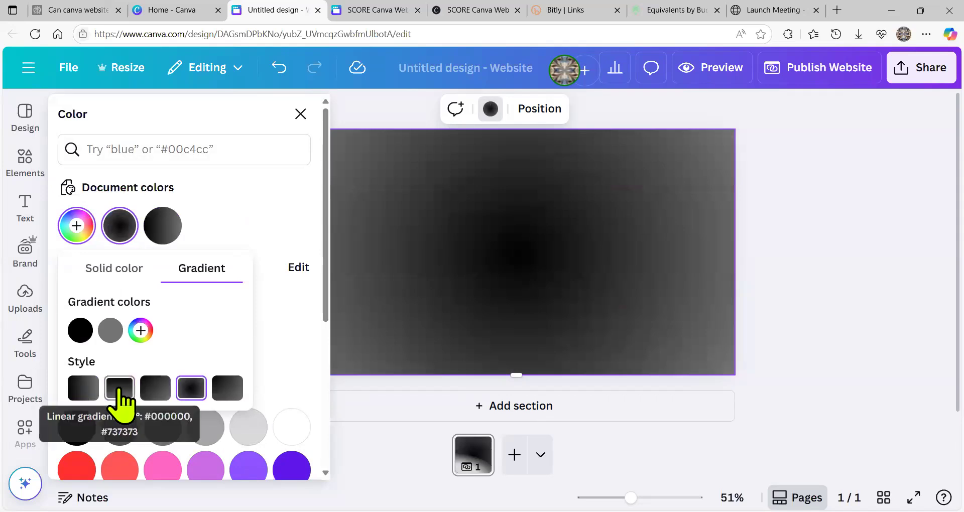
left_click(120, 390)
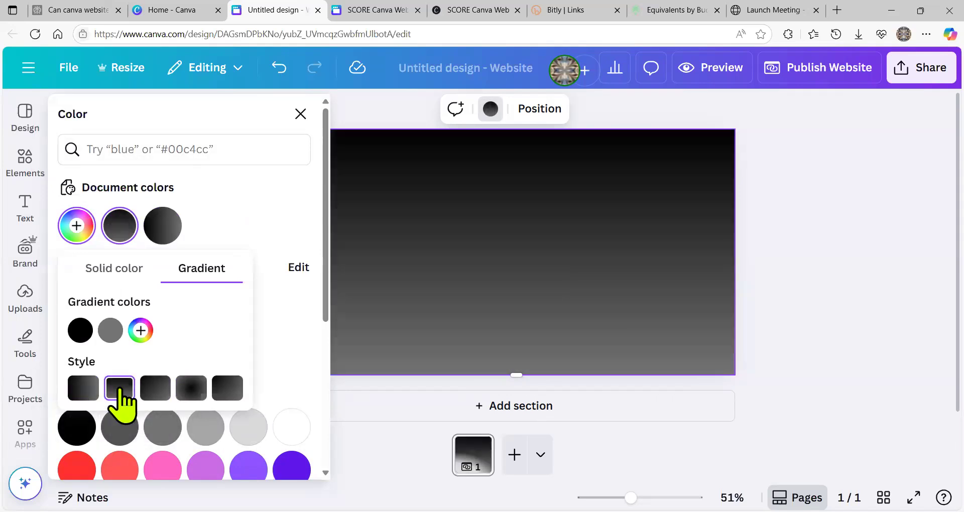
left_click(108, 331)
left_click_drag(107, 334, 75, 332)
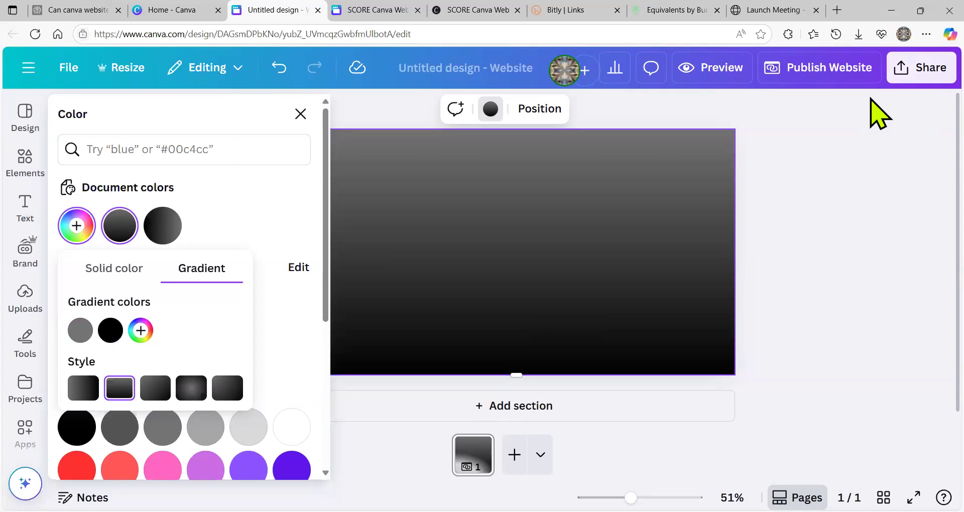
- Add a trial 'Test' text box and rename the design to 'test web pg'
left_click(438, 70)
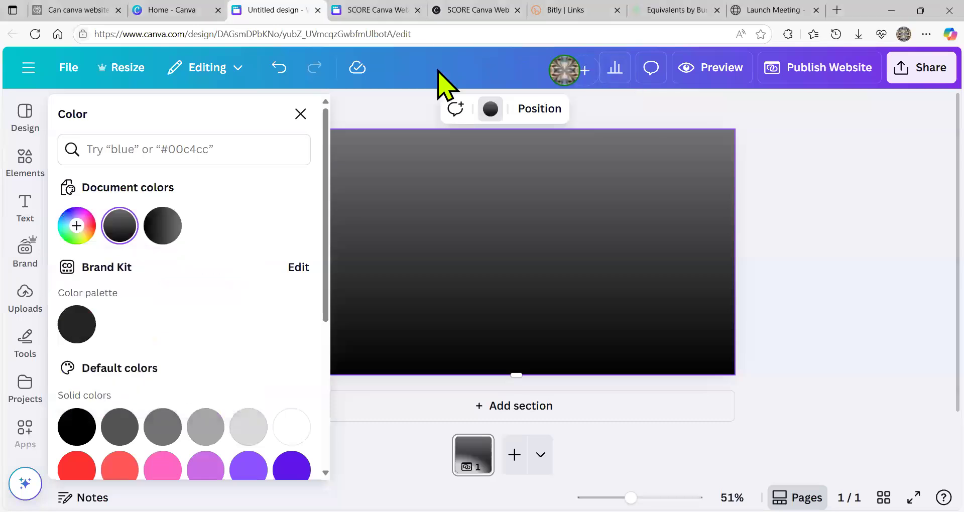
type("tTest")
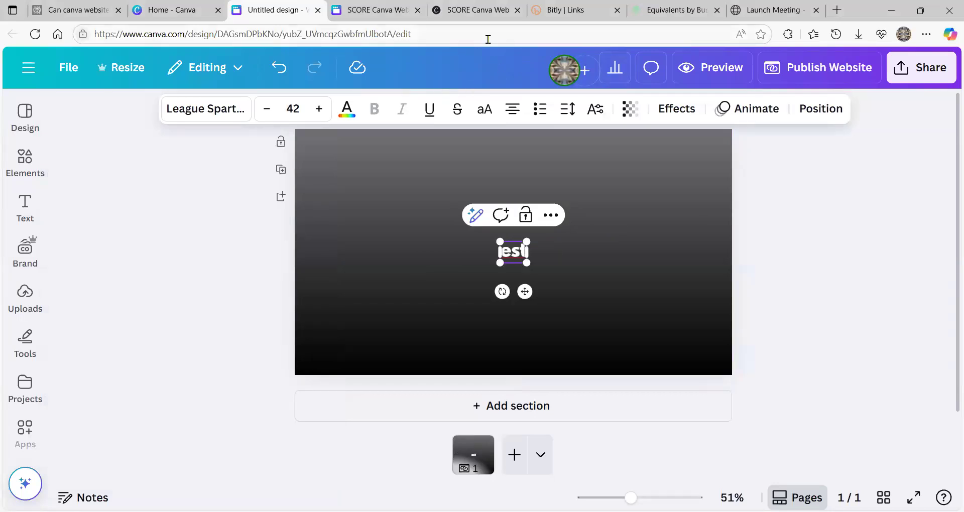
left_click(528, 68)
type("tes")
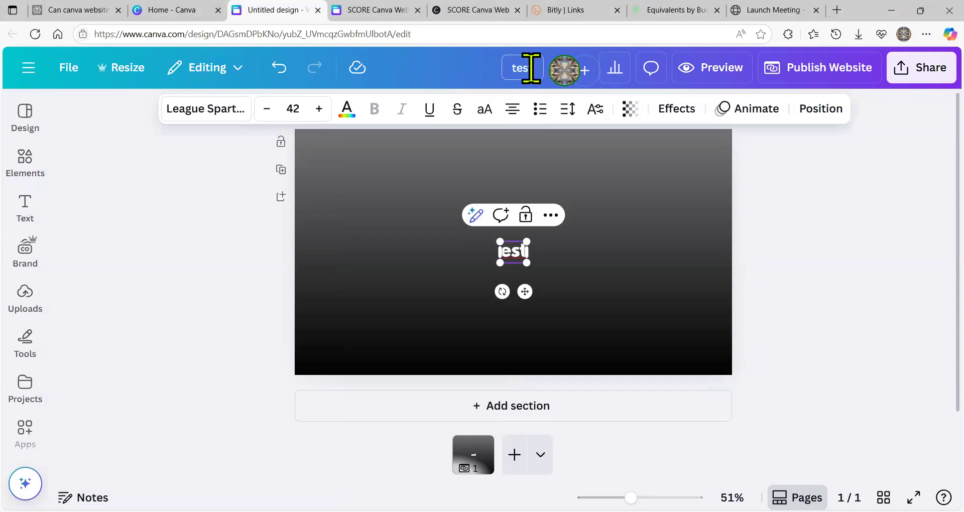
type("t web")
type(" p")
type("a")
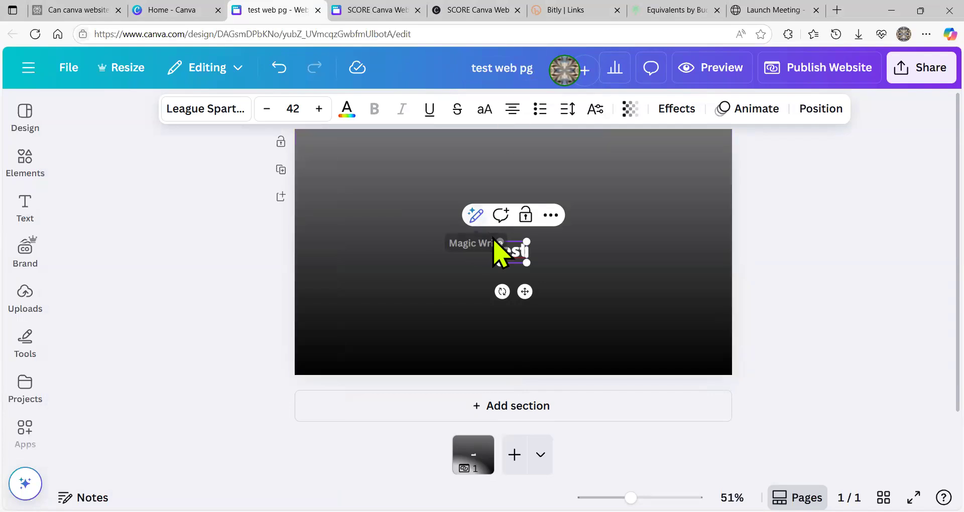
- Delete the trial text box from the page
left_click(556, 280)
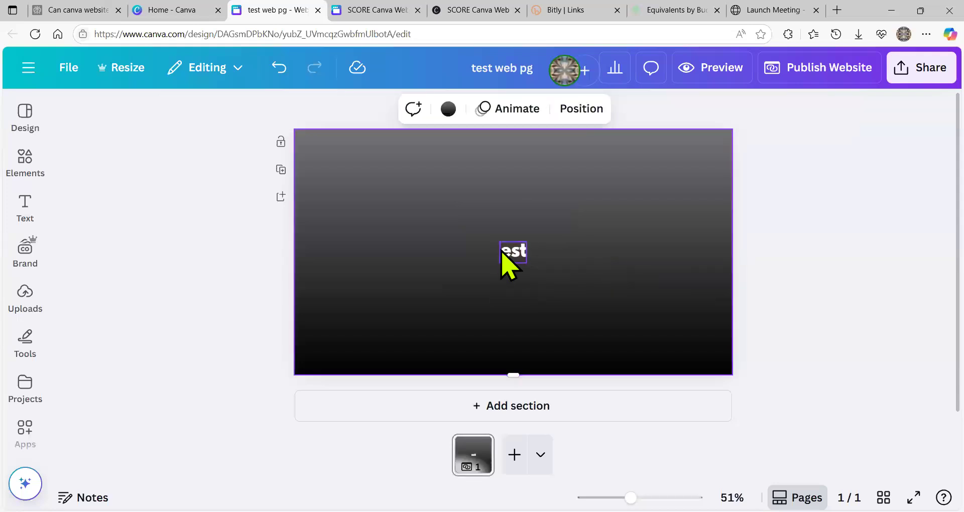
left_click(509, 251)
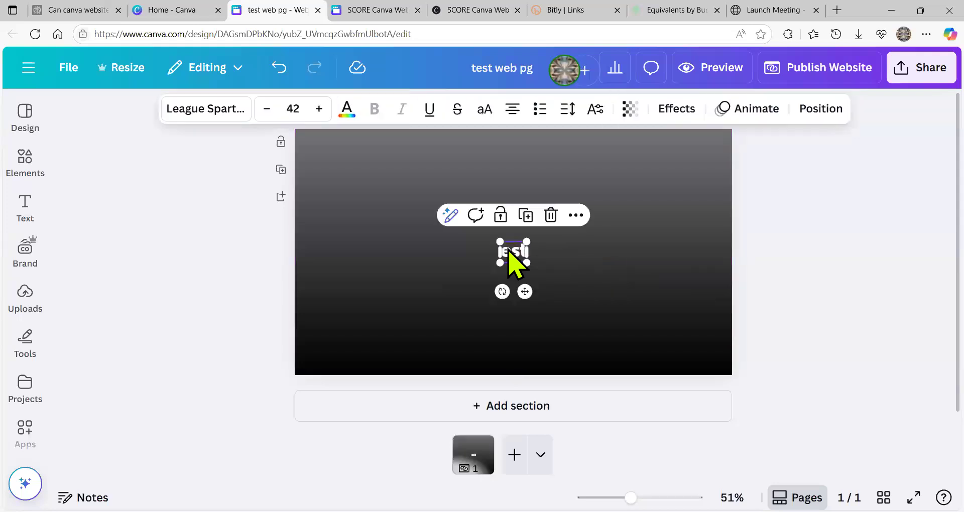
left_click(551, 216)
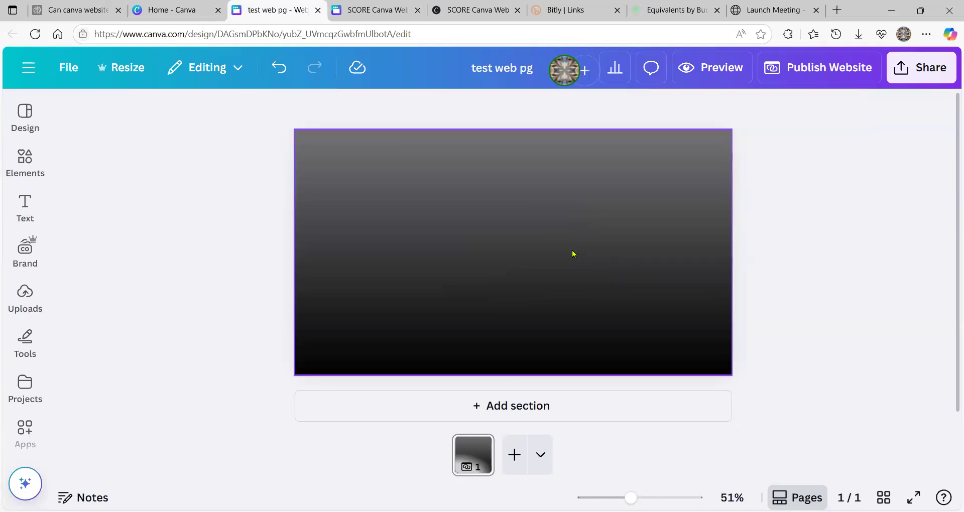
- Recolour the gradient's black stop to dark navy #060E57 so grey fades to navy
left_click(571, 253)
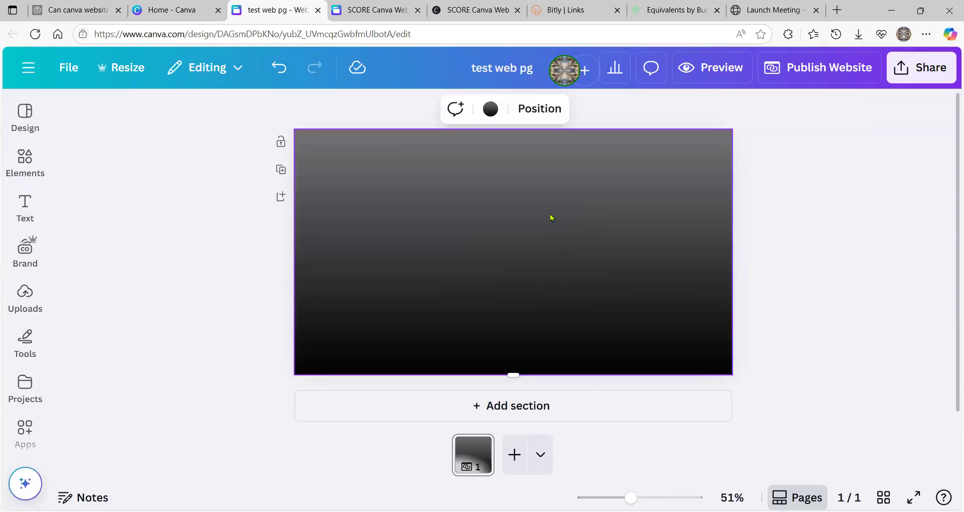
left_click(491, 108)
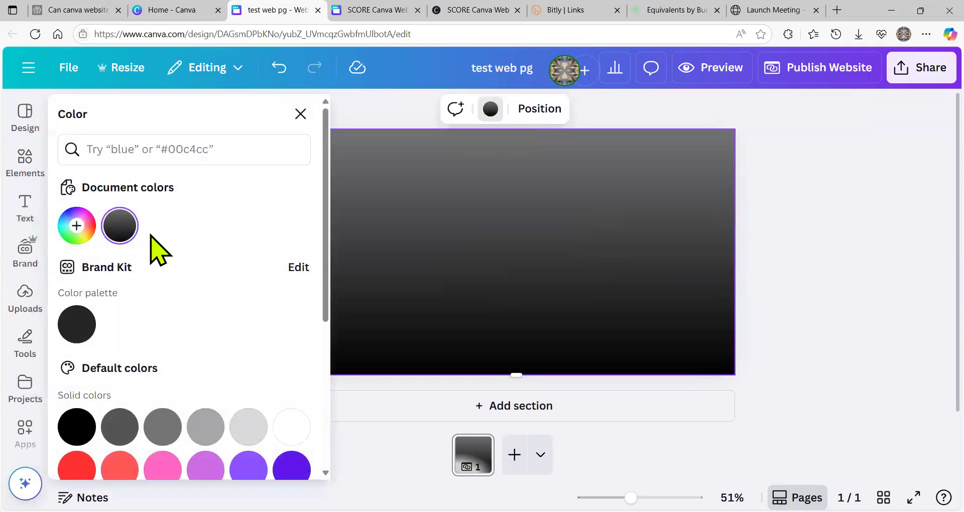
left_click(119, 229)
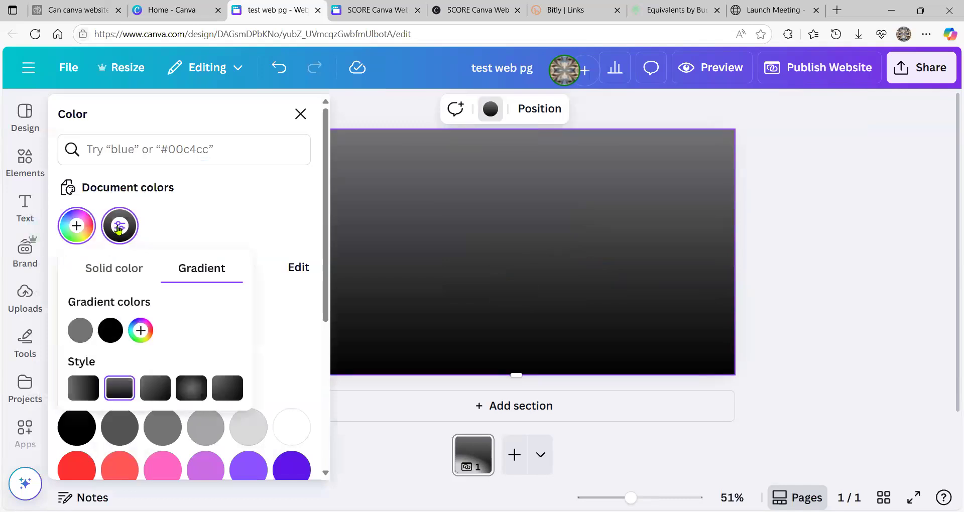
left_click(109, 333)
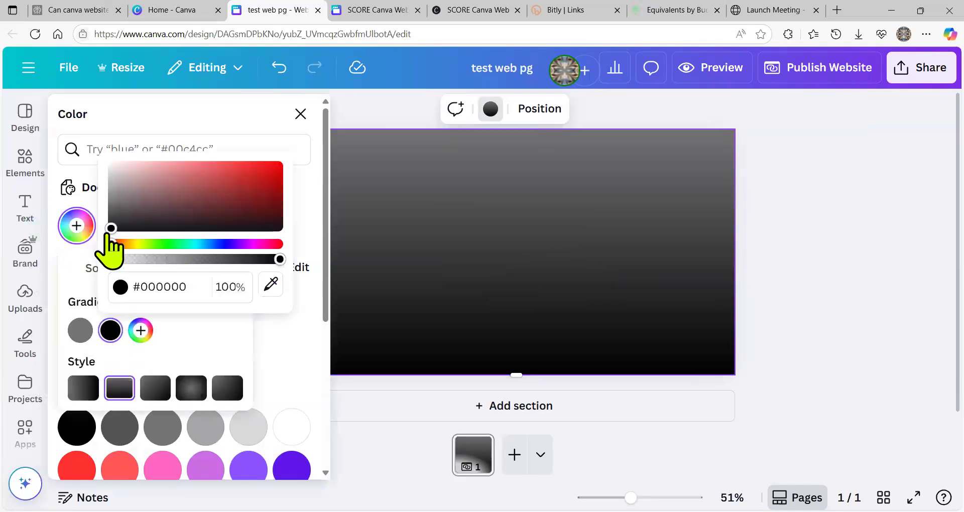
left_click(221, 245)
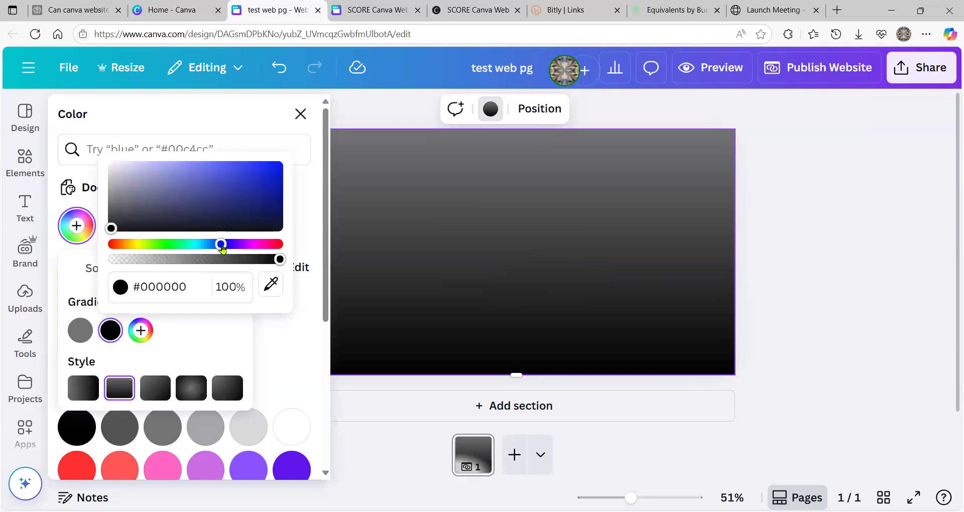
left_click_drag(112, 228, 269, 206)
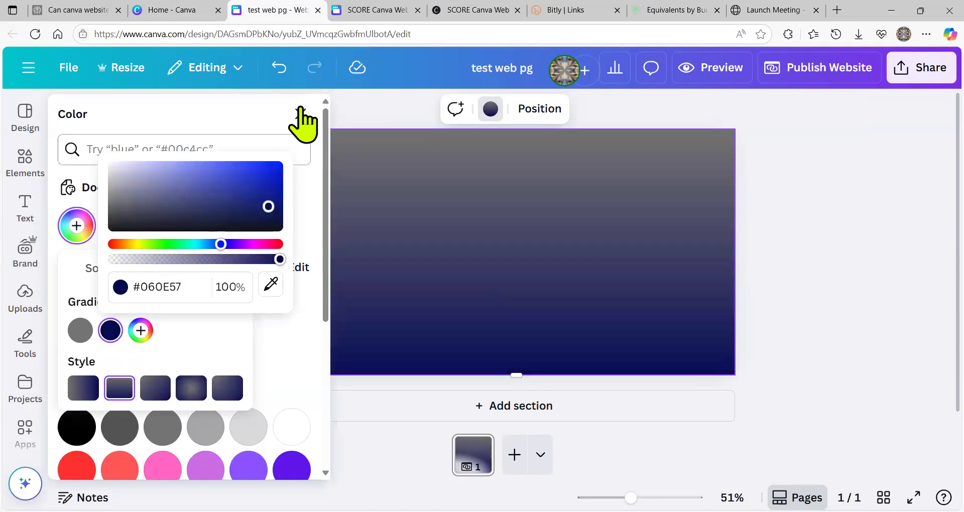
left_click(301, 111)
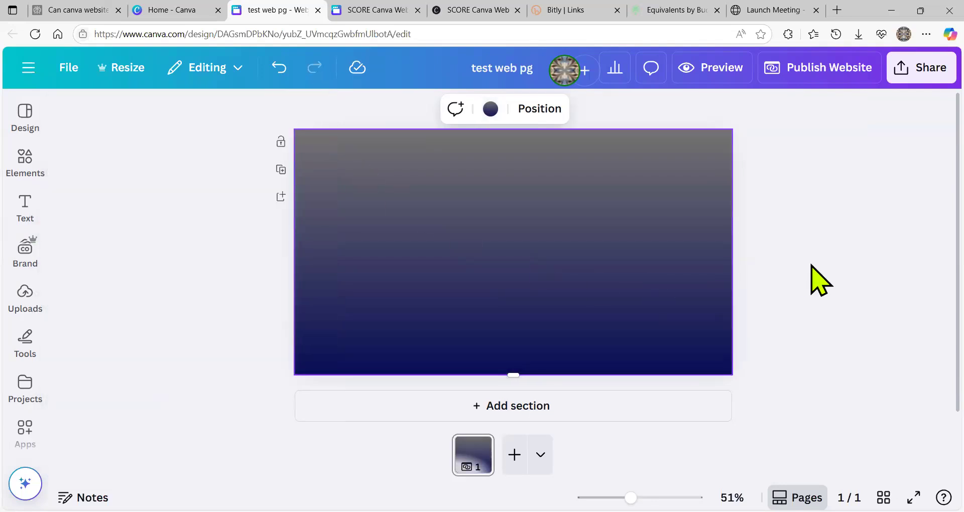
left_click(930, 69)
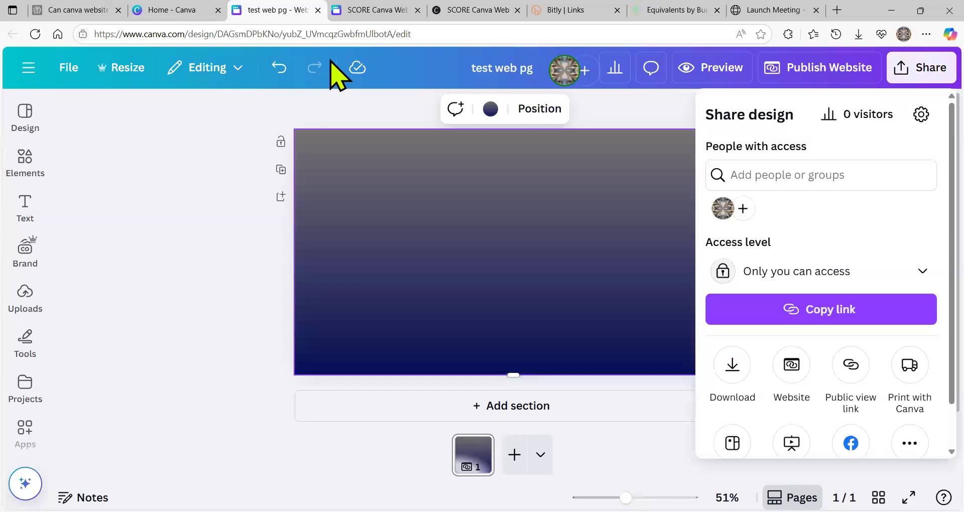
- Publish 'test web pg' as a Brand Template and dismiss the confirmation dialog
scroll(784, 397, "down", 1)
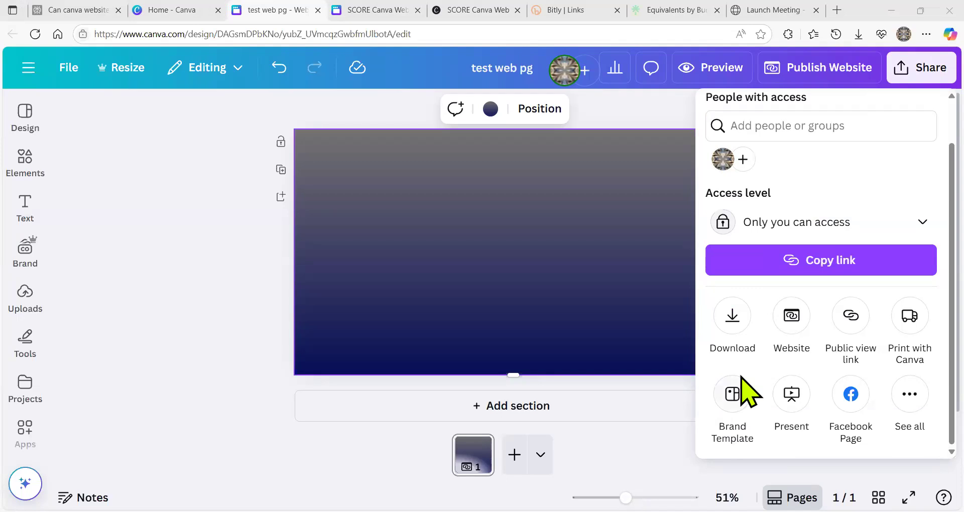
left_click(739, 396)
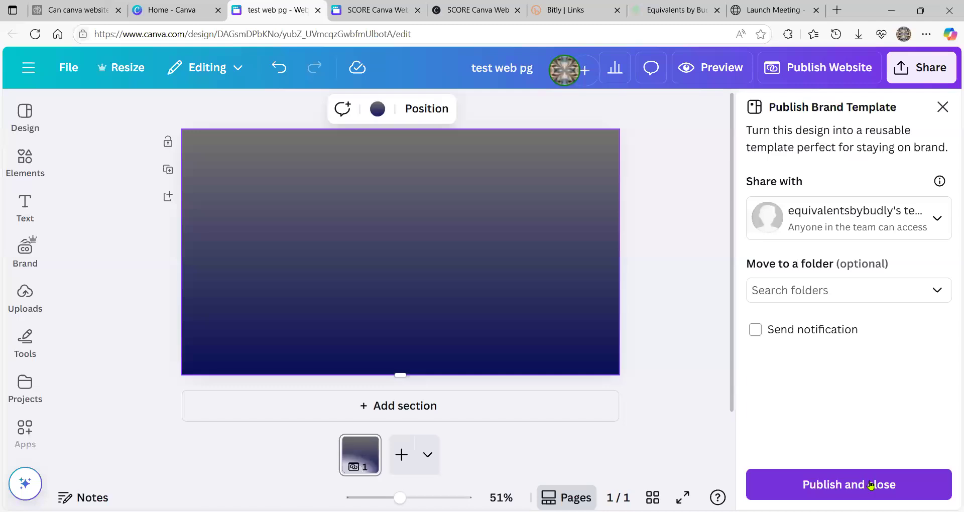
left_click(863, 487)
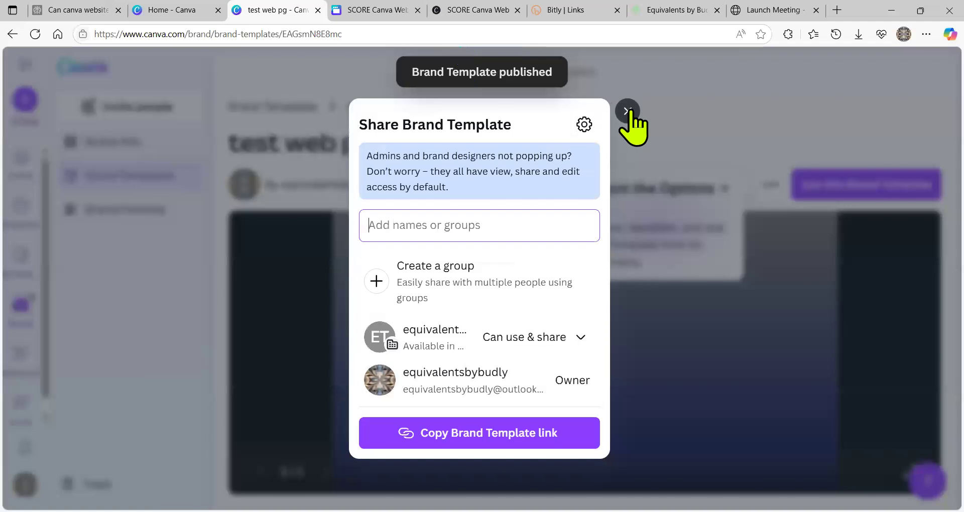
left_click(628, 112)
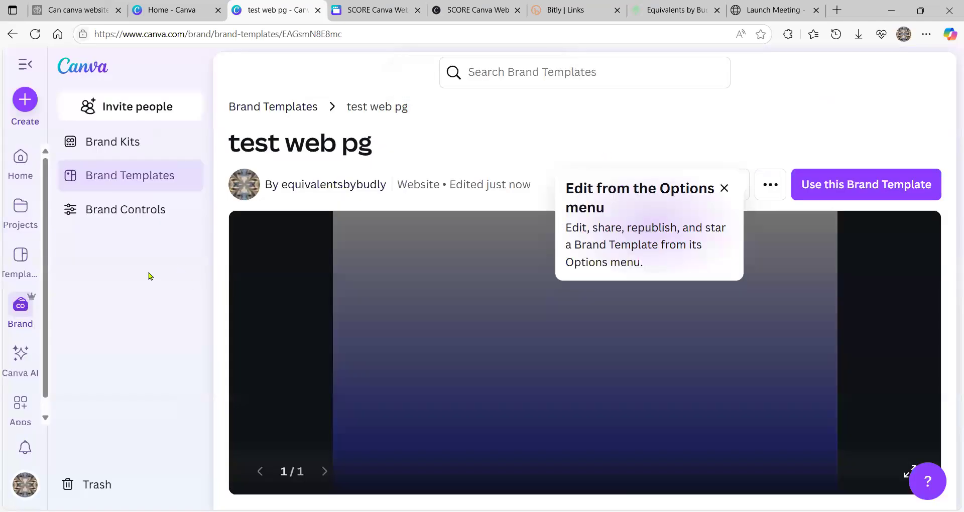
- Browse Brand Kits and Brand Templates, dismiss the important changes notice, and close the tab
left_click(20, 310)
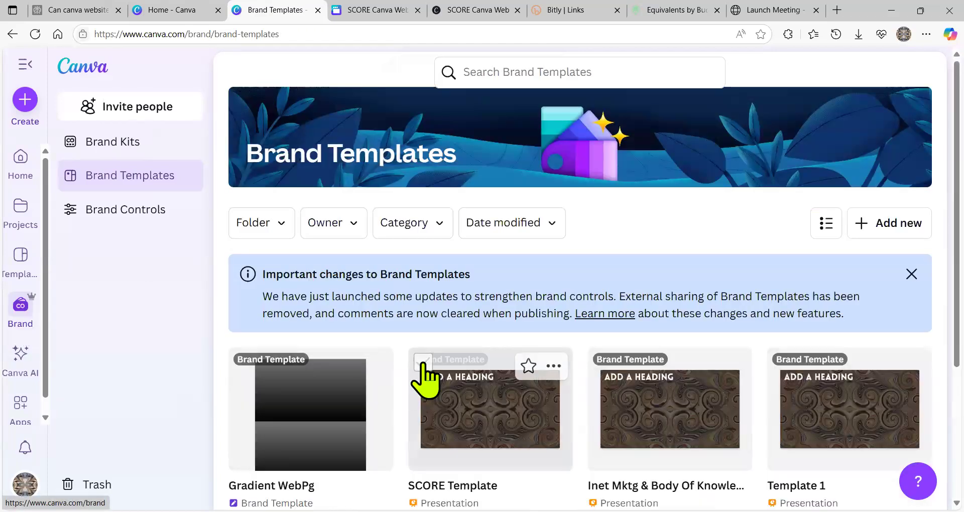
scroll(424, 367, "down", 3)
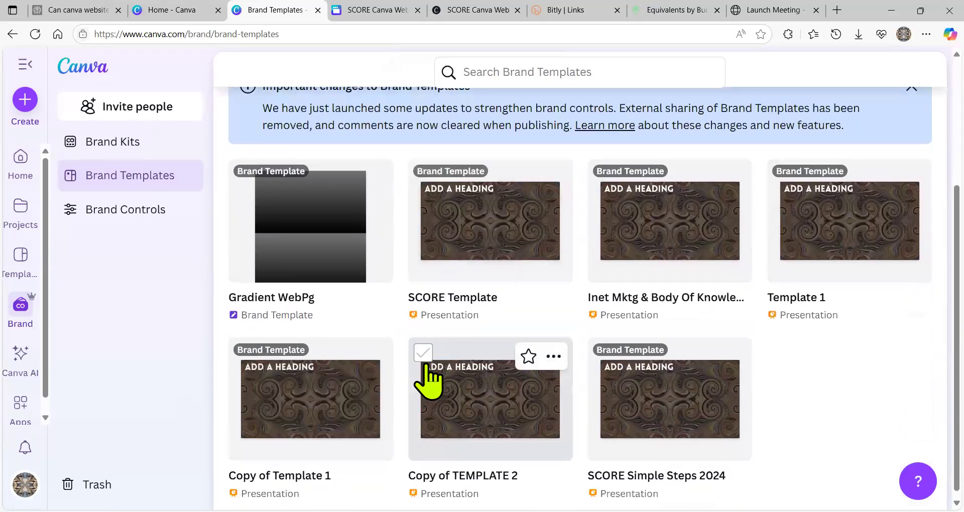
scroll(427, 382, "up", 3)
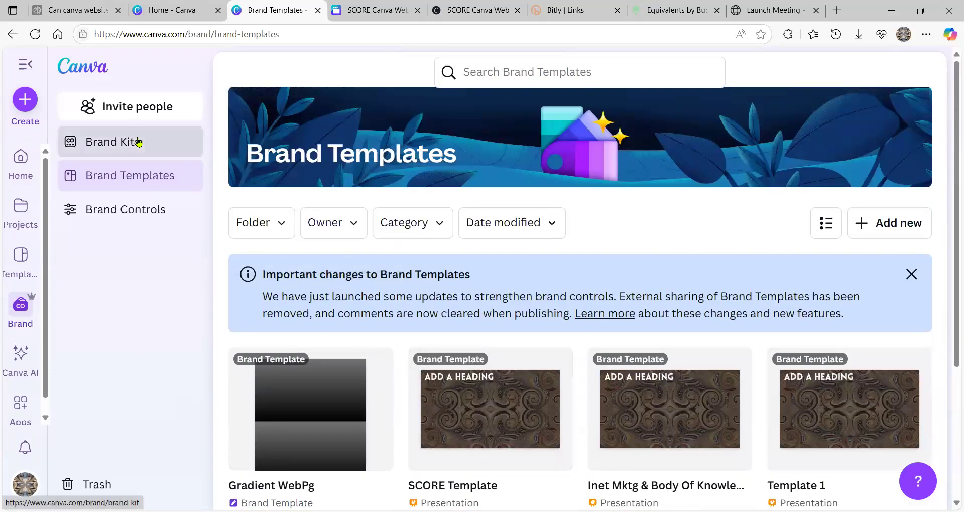
left_click(138, 142)
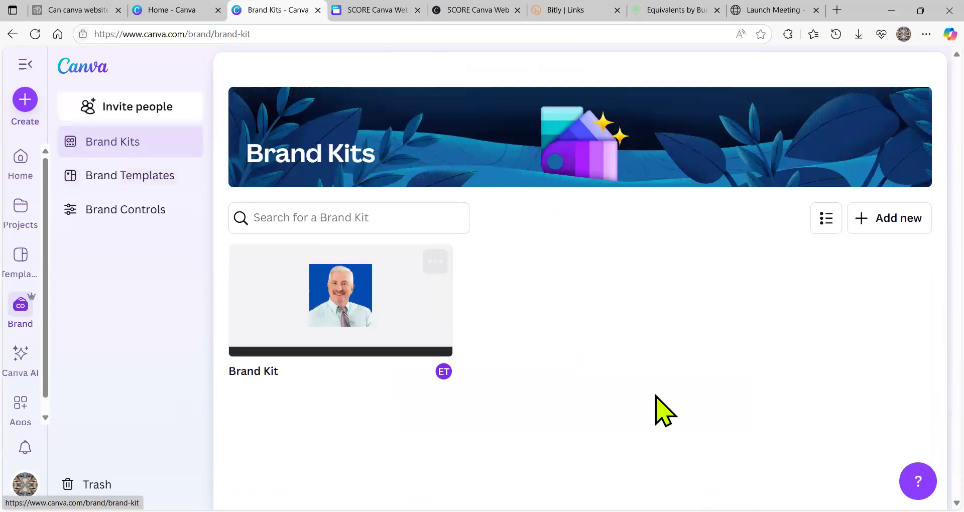
left_click(95, 191)
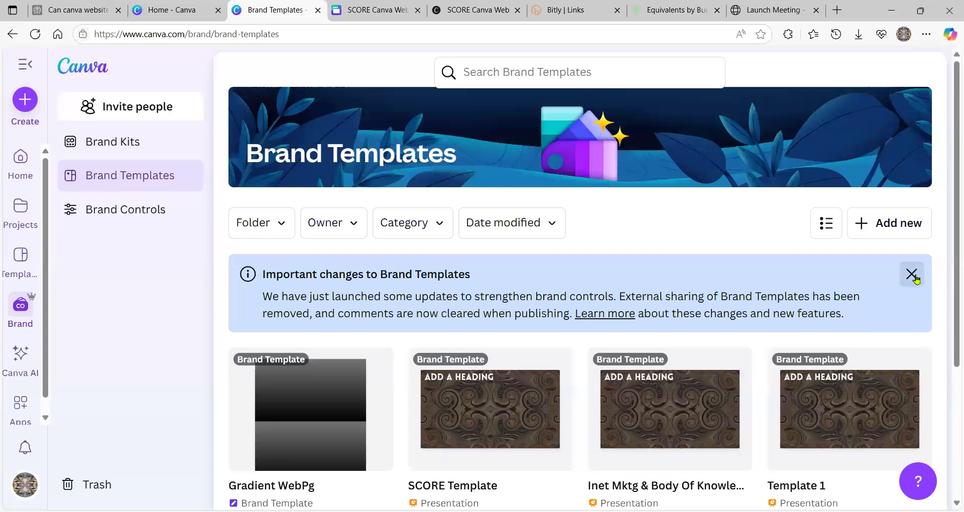
left_click(912, 274)
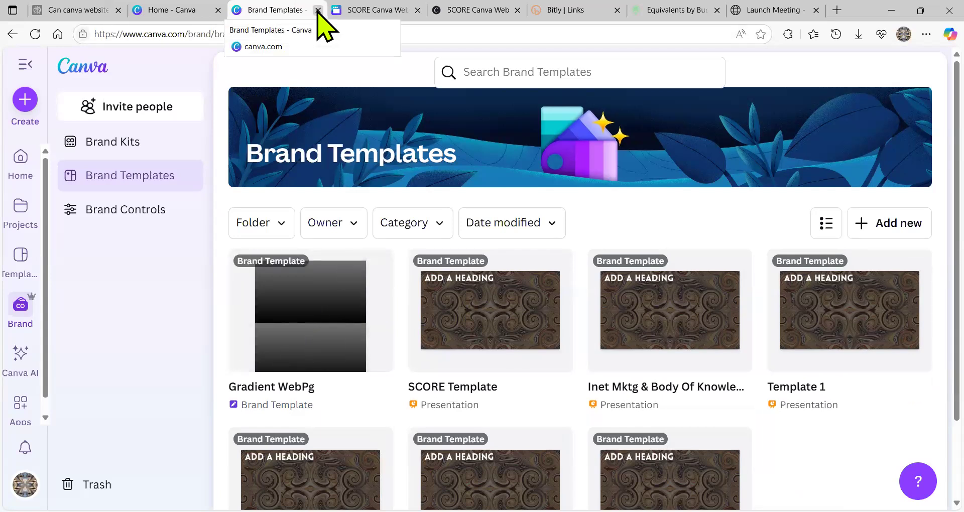
key("ctrl+w")
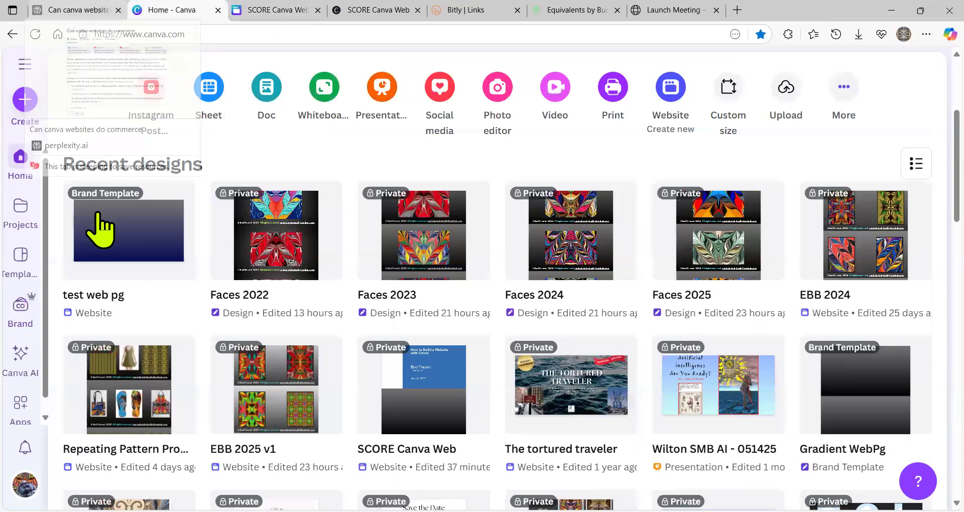
- Start a new design from the 'test web pg' brand template
left_click(119, 242)
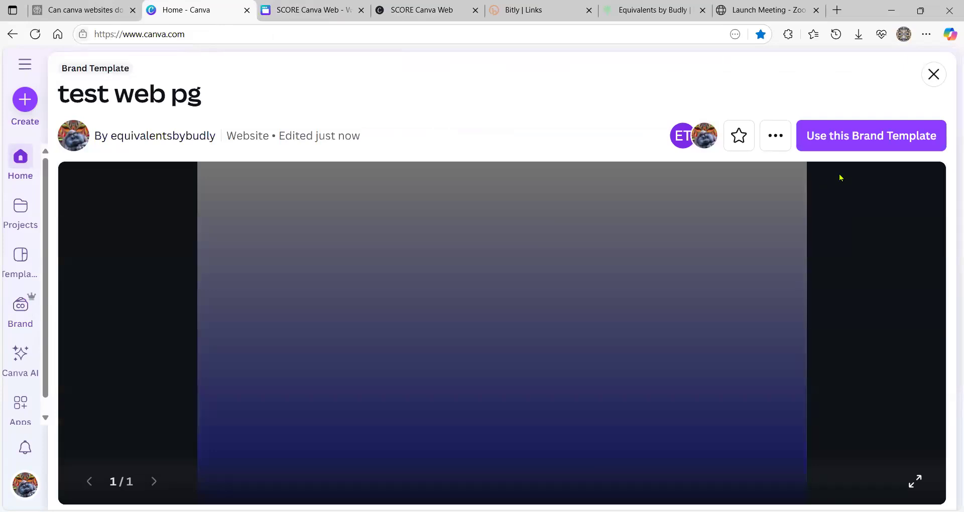
left_click(862, 142)
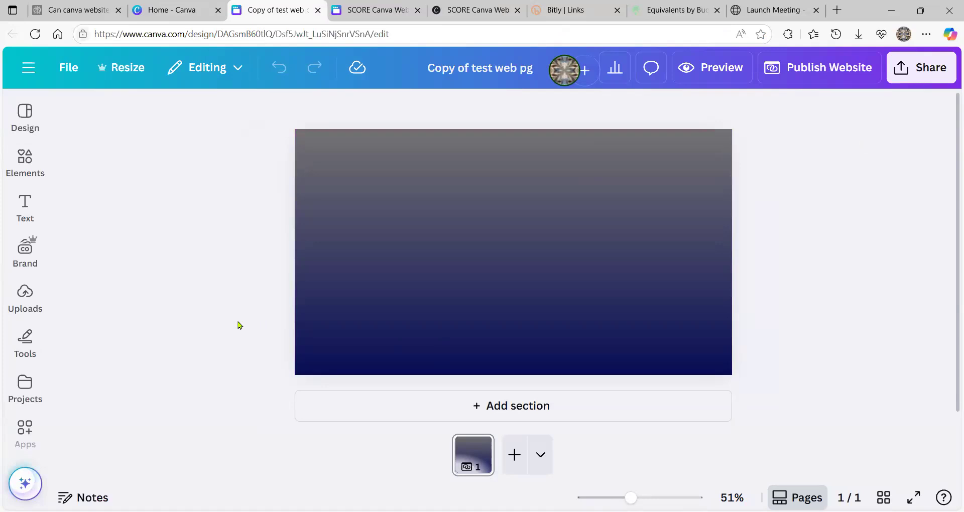
left_click(25, 299)
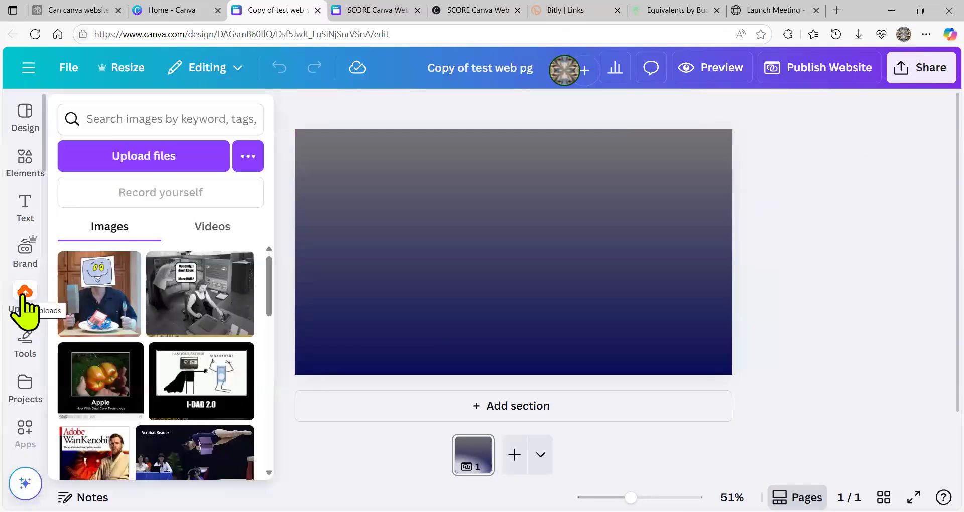
- Place the iceberg 'listening to reply' upload on the page
scroll(146, 292, "down", 4)
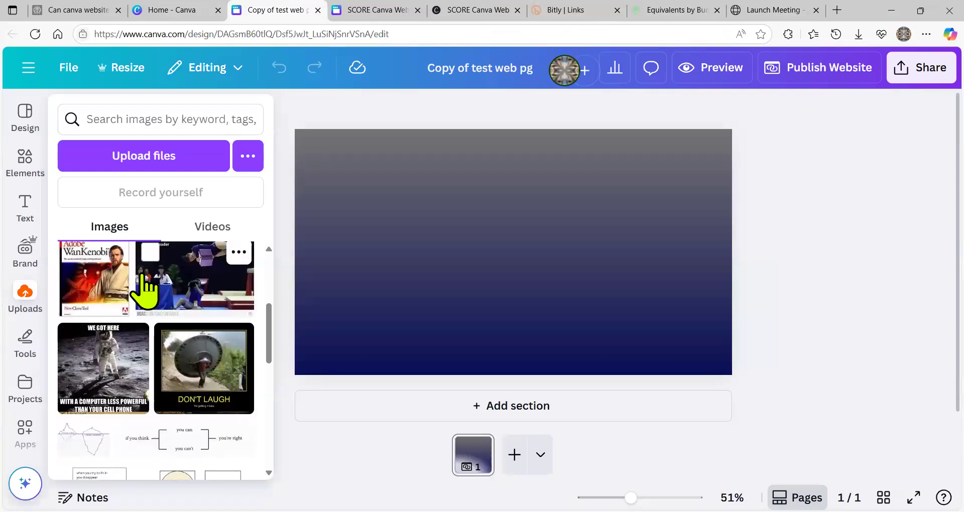
scroll(146, 291, "down", 3)
scroll(144, 284, "down", 2)
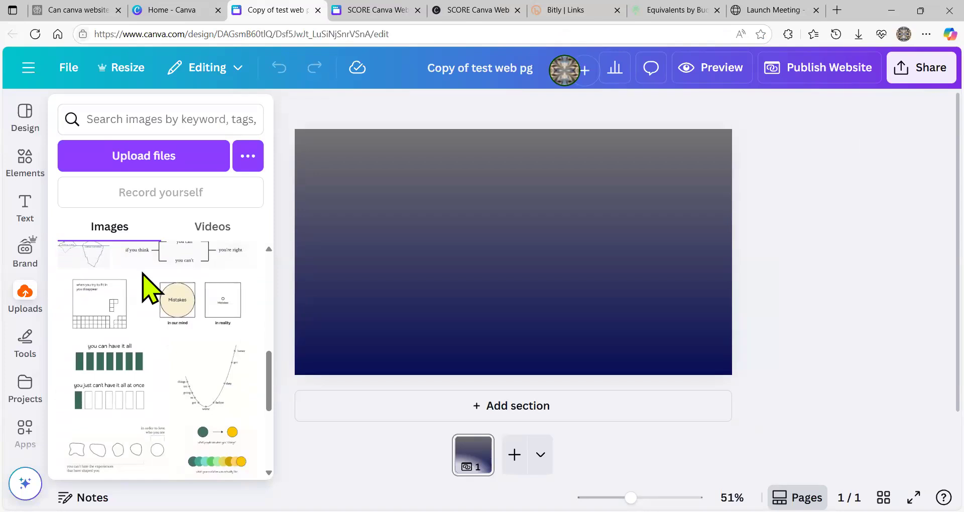
mouse_move(93, 266)
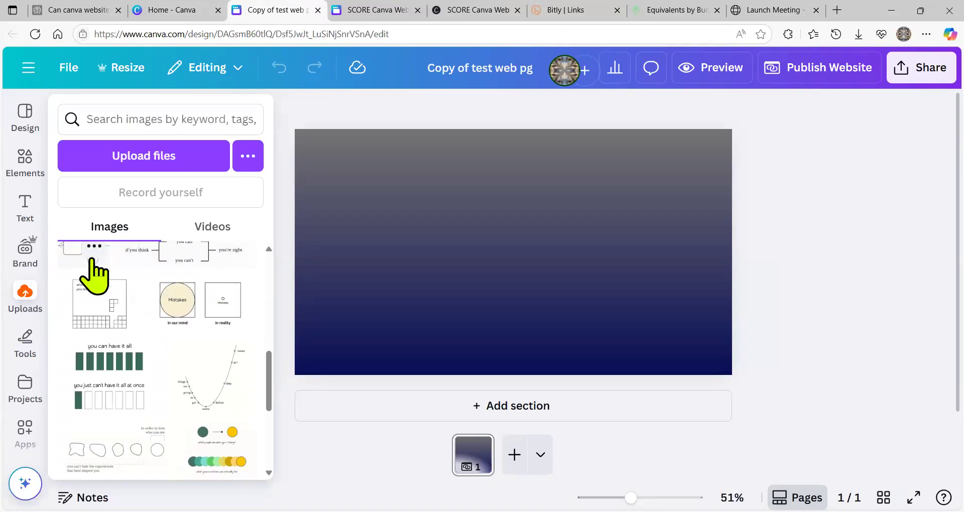
right_click(93, 261)
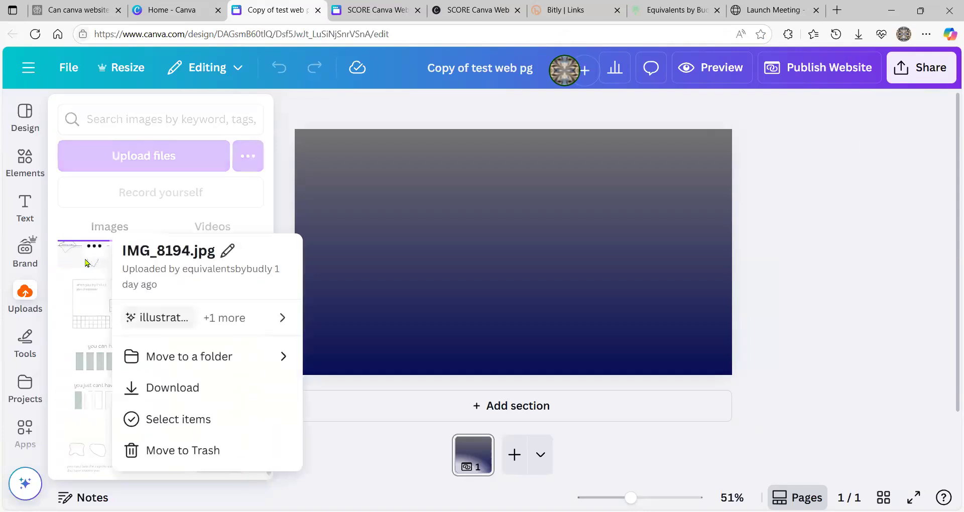
left_click(71, 260)
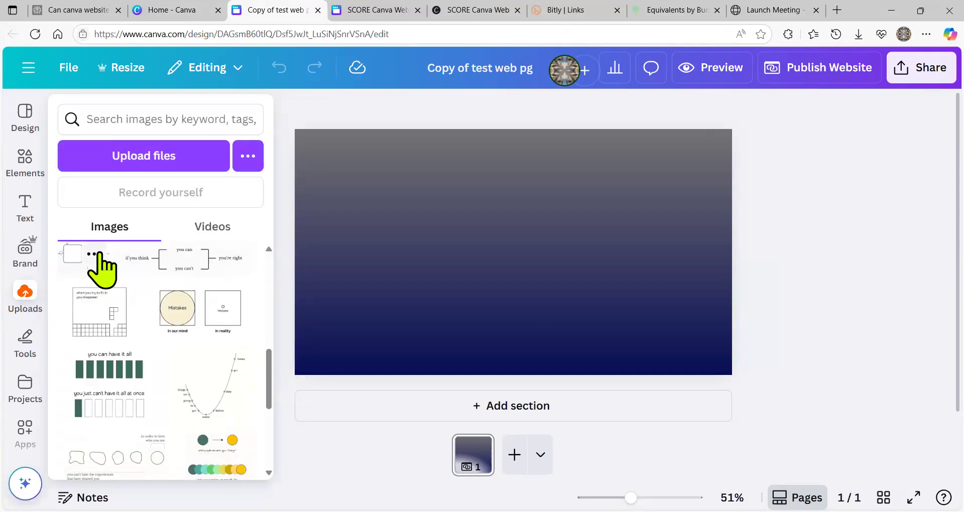
left_click(68, 275)
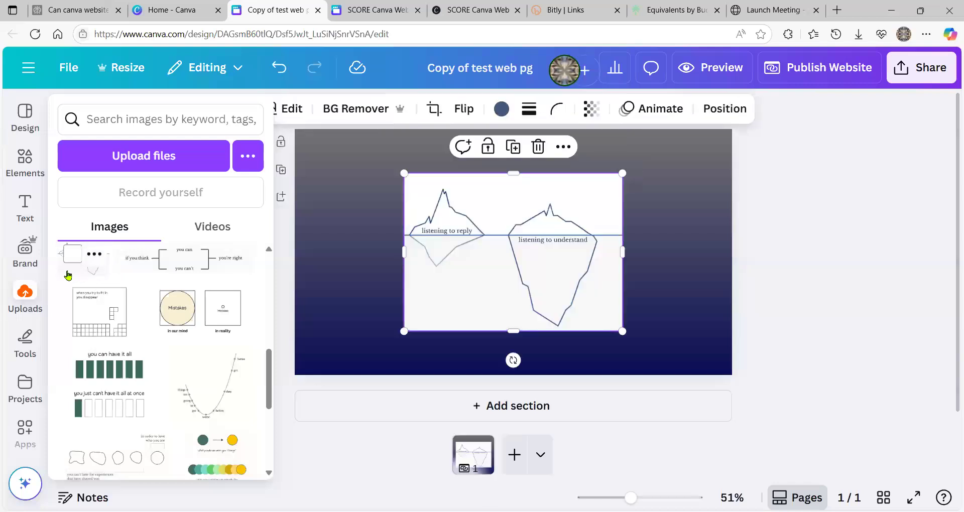
left_click(586, 263)
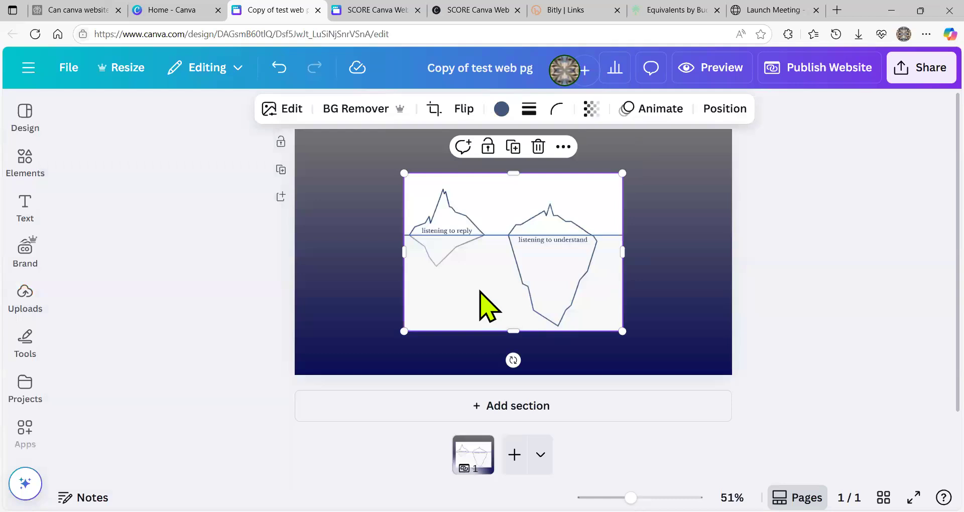
- Add a new section, trying then removing the 'you can / you can't' and 'fit in' images
left_click(517, 407)
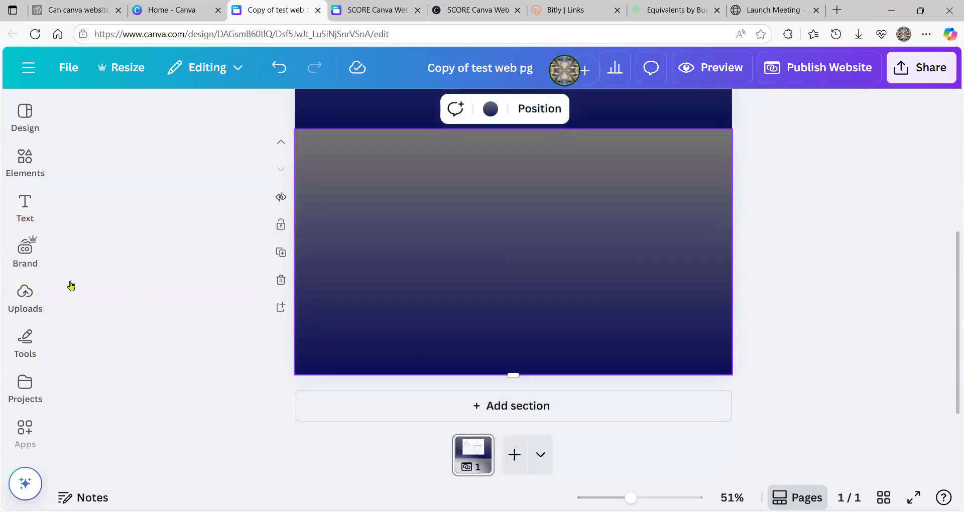
left_click(26, 247)
left_click(17, 306)
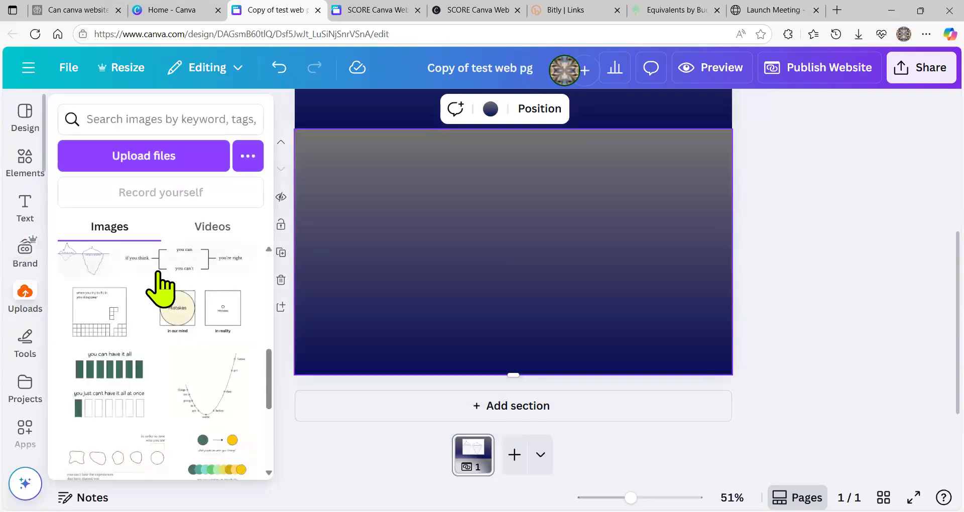
left_click(185, 271)
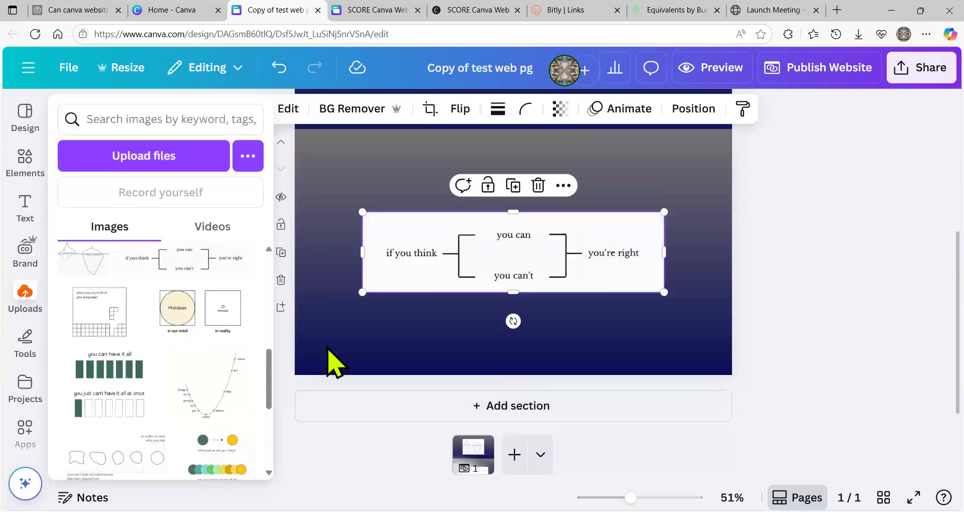
key("Delete")
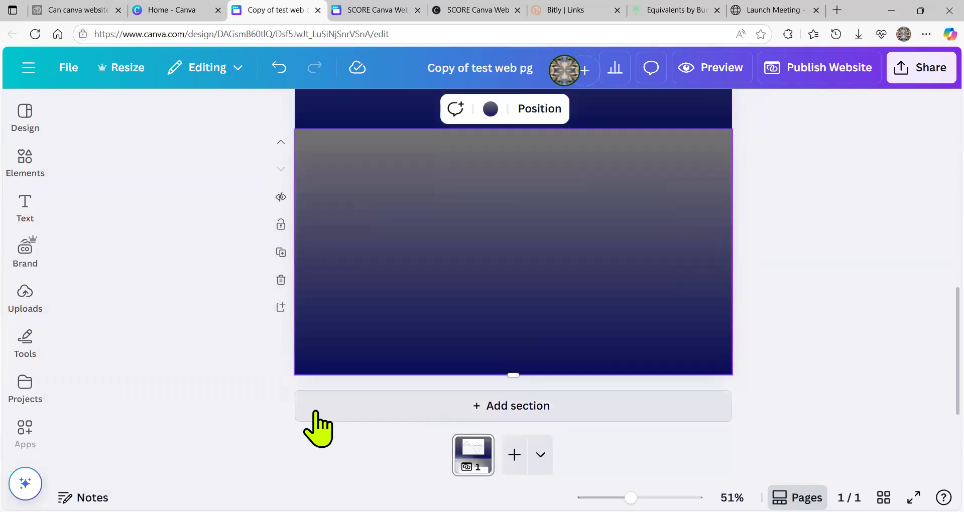
left_click(38, 295)
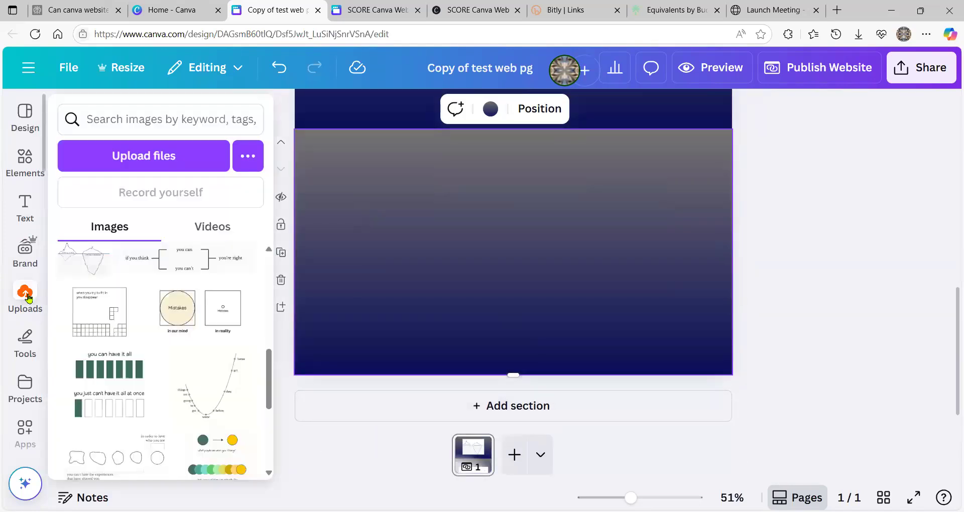
left_click(86, 314)
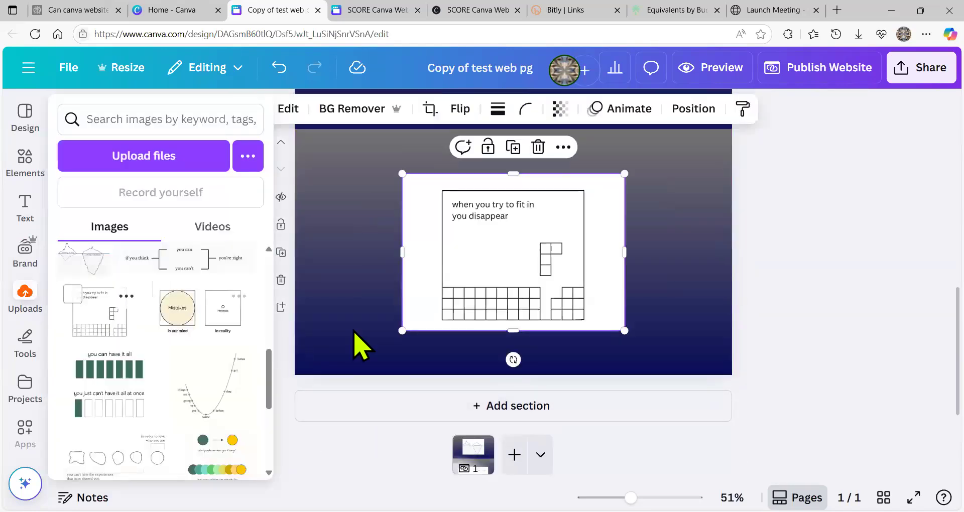
key("Delete")
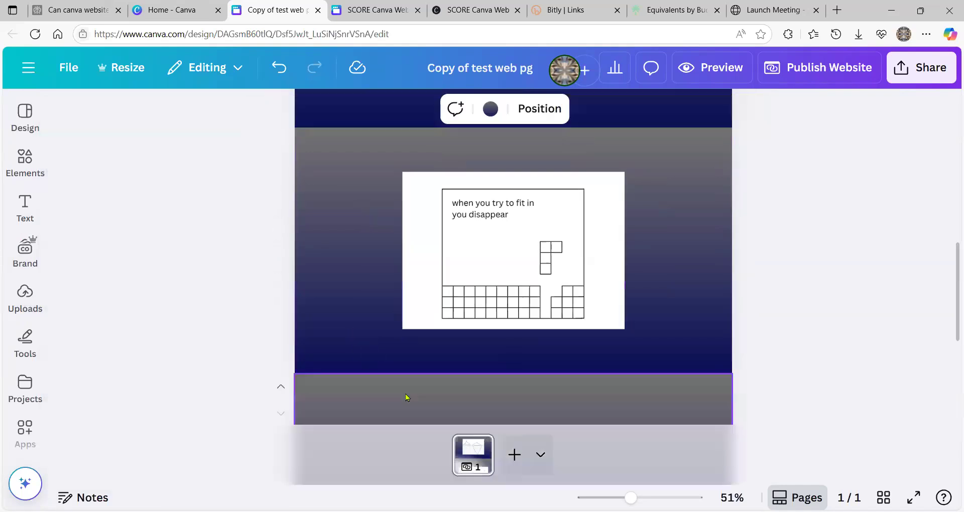
- Place the worse-before-better graph image in the new section
left_click(16, 290)
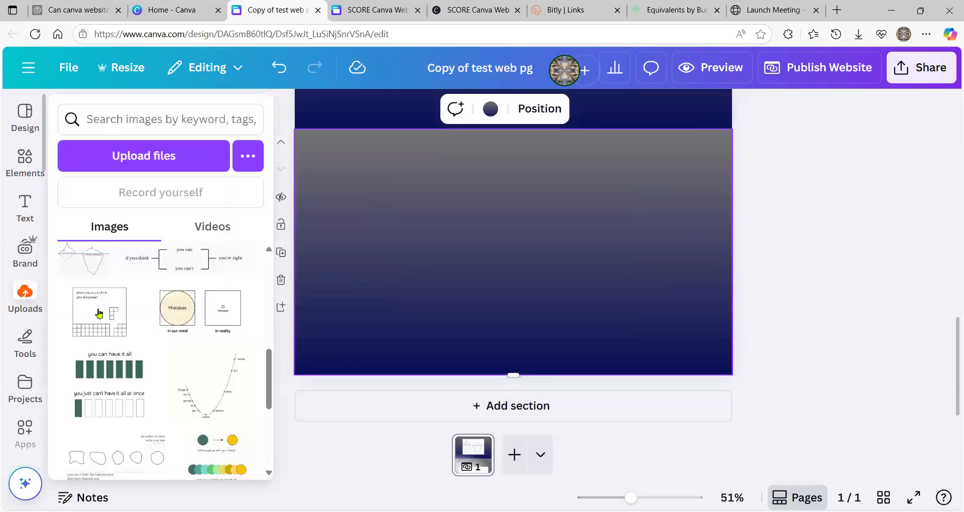
left_click(213, 381)
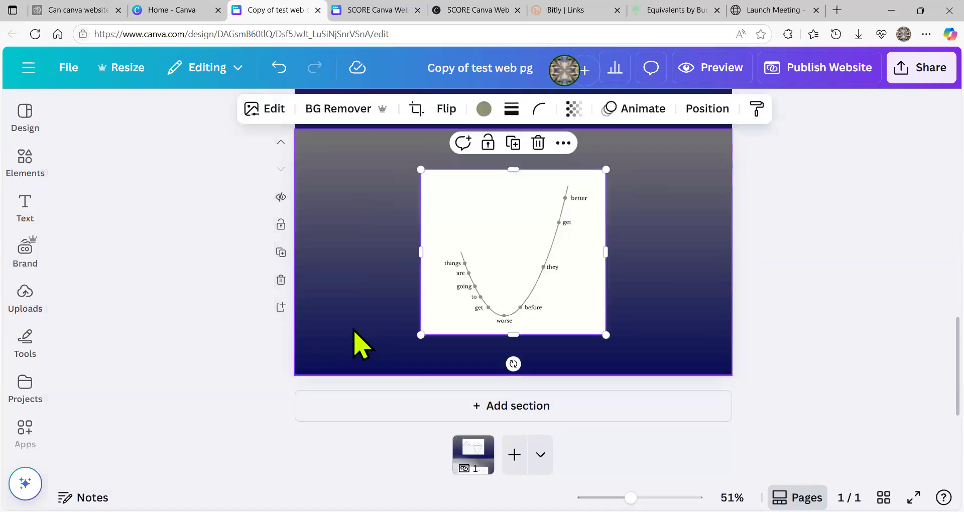
left_click(354, 332)
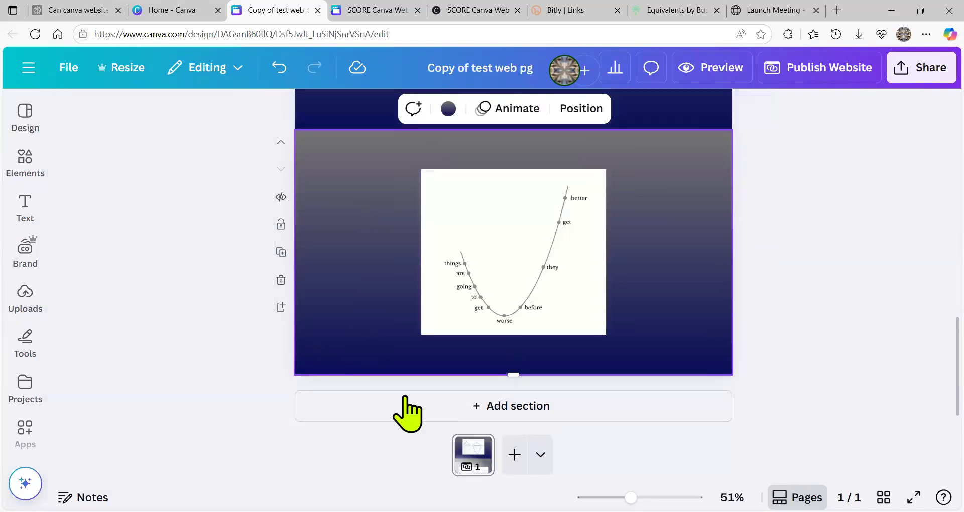
scroll(409, 333, "up", 10)
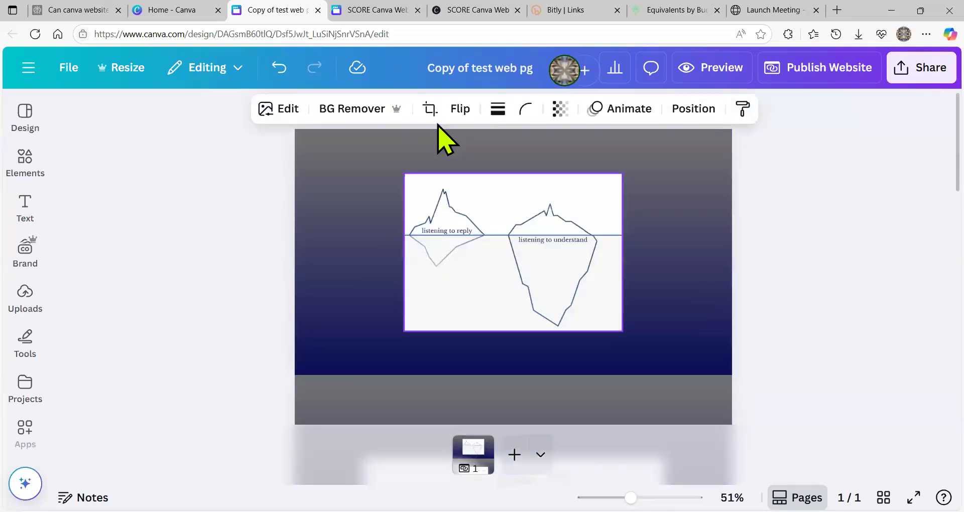
- Add a 'MOTIVATIONAL VS DEMOTIVATIONAL' heading to the iceberg section
left_click(381, 148)
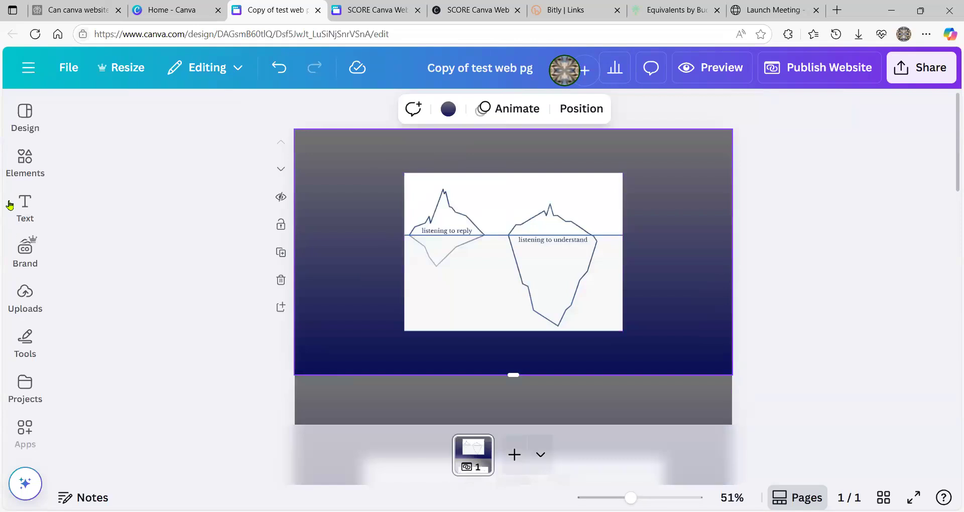
left_click(19, 203)
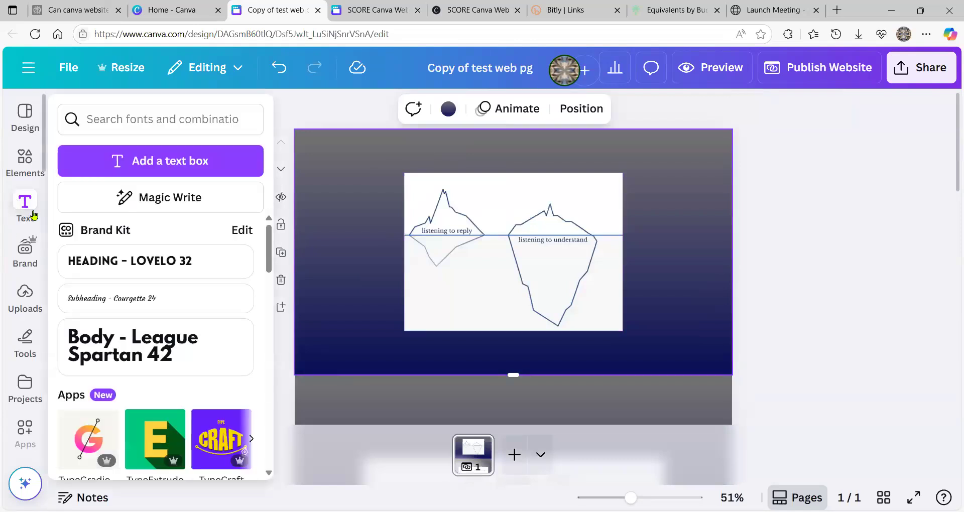
left_click(101, 271)
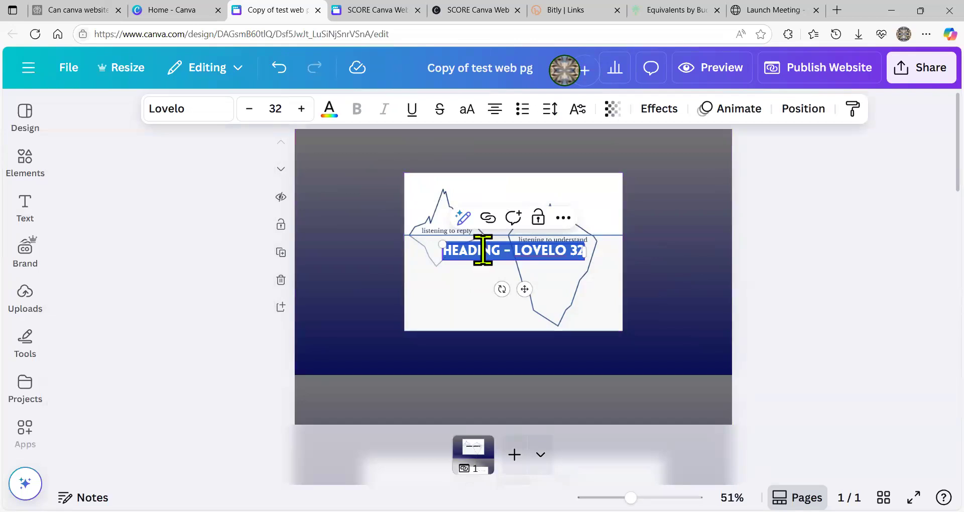
type("MOTIVATIONAL VS DEMOTIVATIONAL")
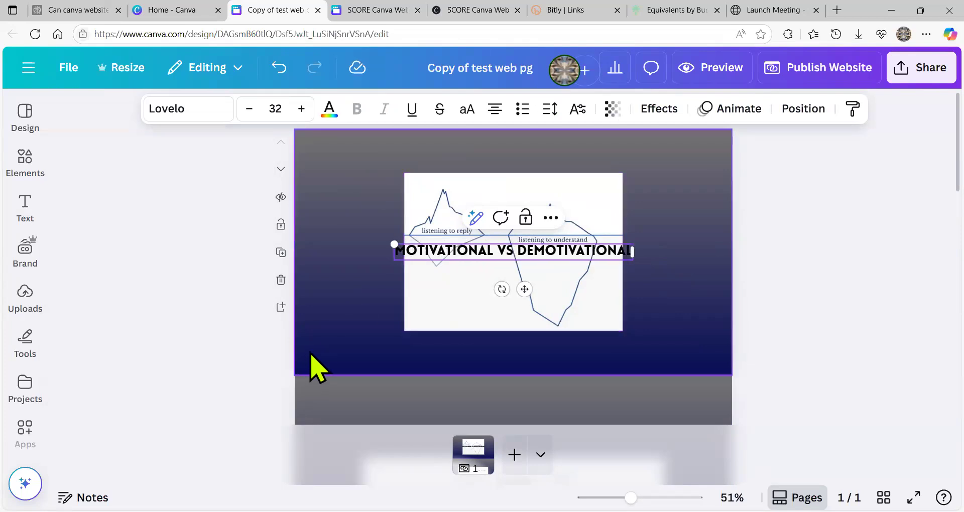
left_click(366, 323)
- Move the heading to the top of the section and make its text white
left_click(446, 252)
left_click_drag(429, 205, 435, 150)
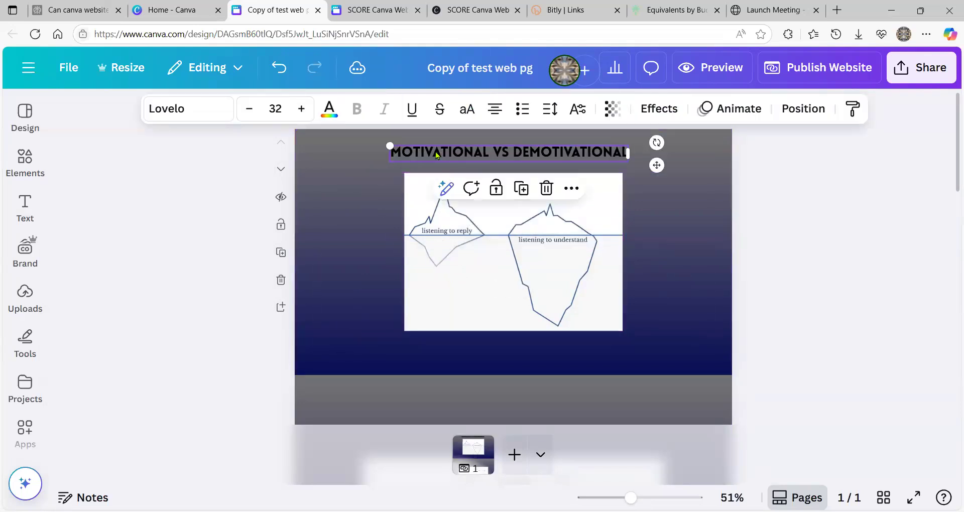
double_click(435, 152)
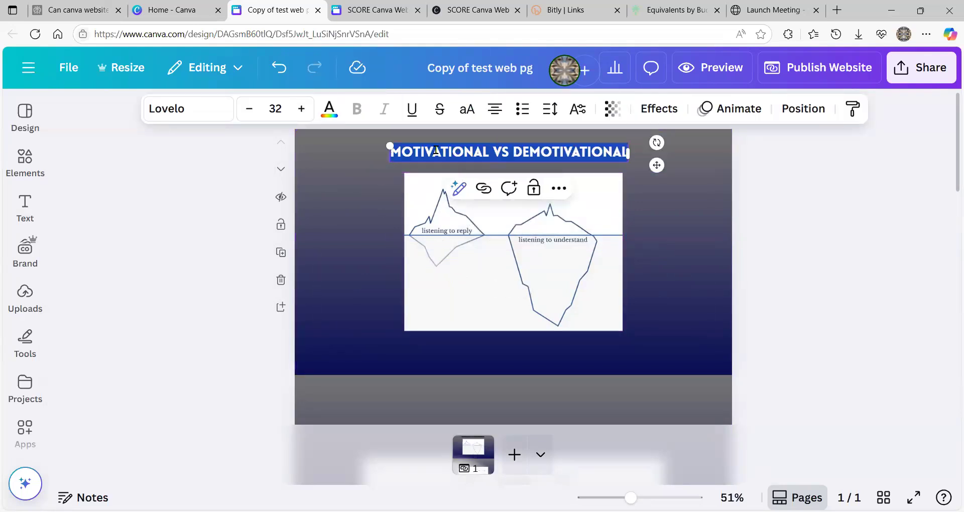
left_click(329, 107)
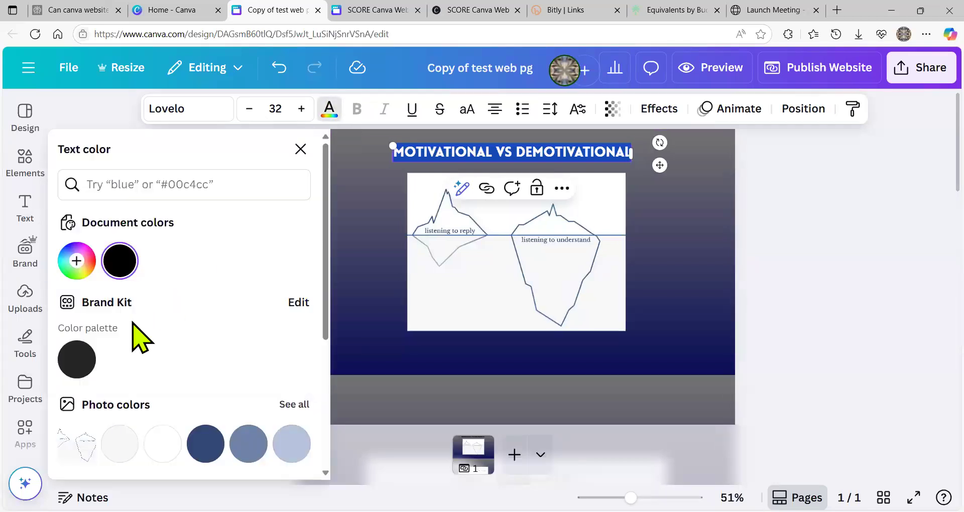
left_click(161, 442)
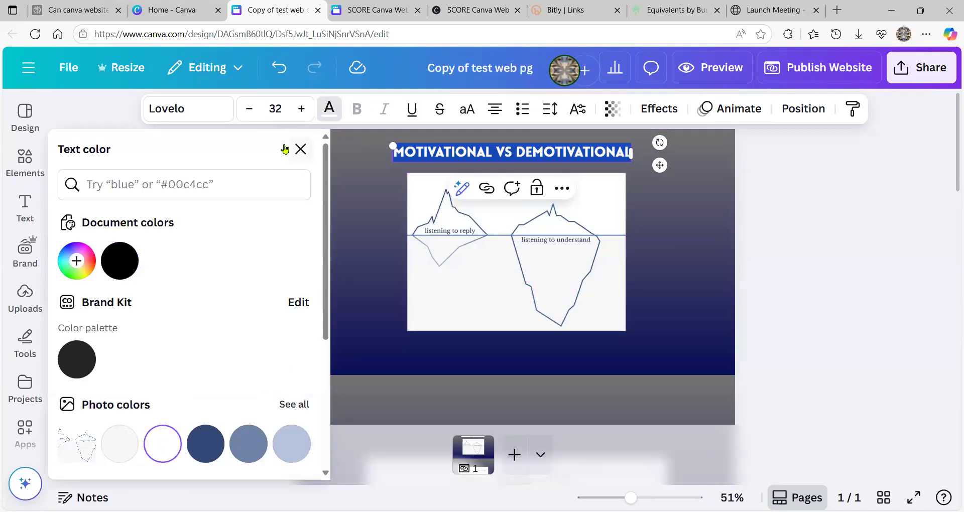
left_click(301, 149)
left_click(342, 240)
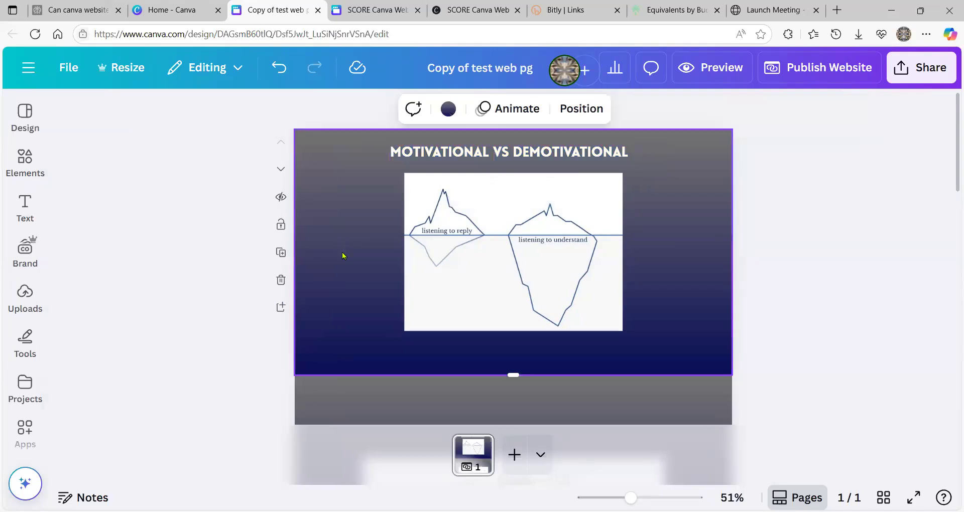
- Add a new bottom section and place the I-DAD 2.0 meme in it
scroll(341, 258, "down", 6)
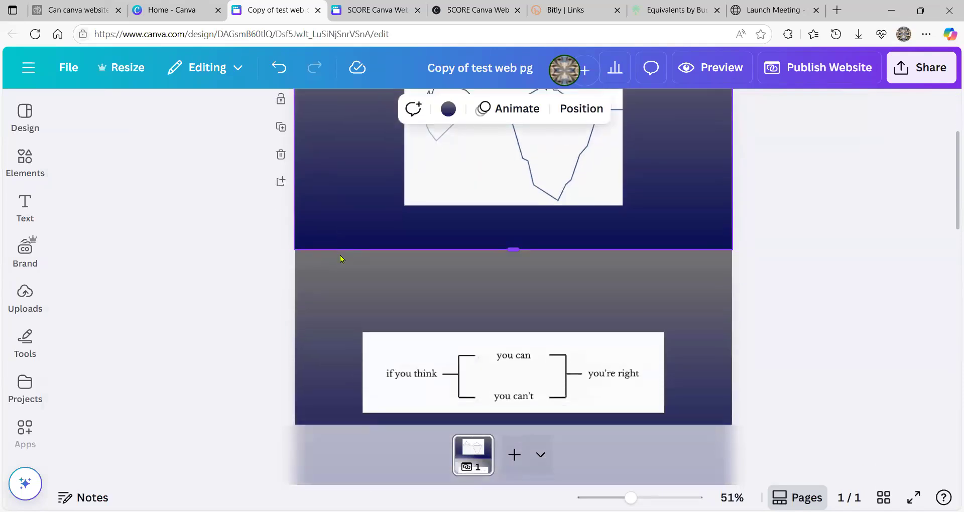
scroll(342, 260, "down", 3)
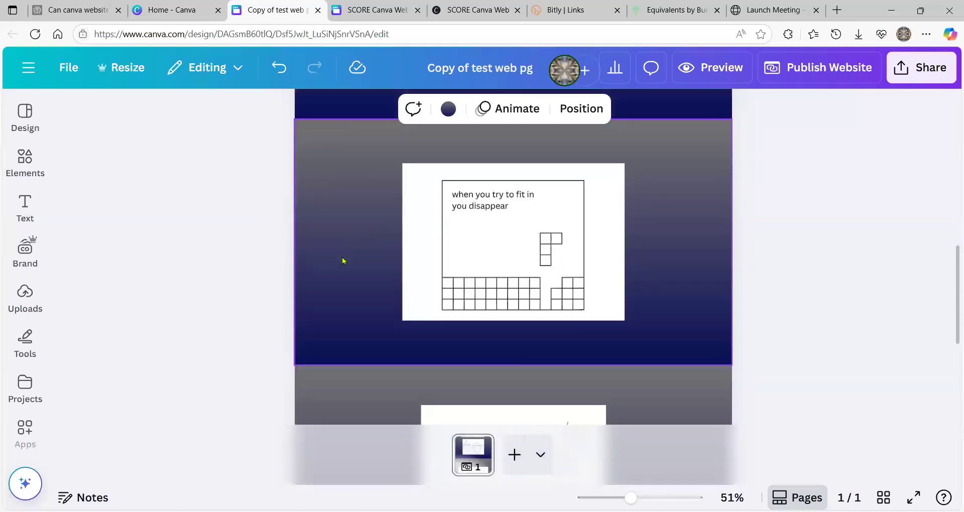
scroll(342, 259, "down", 5)
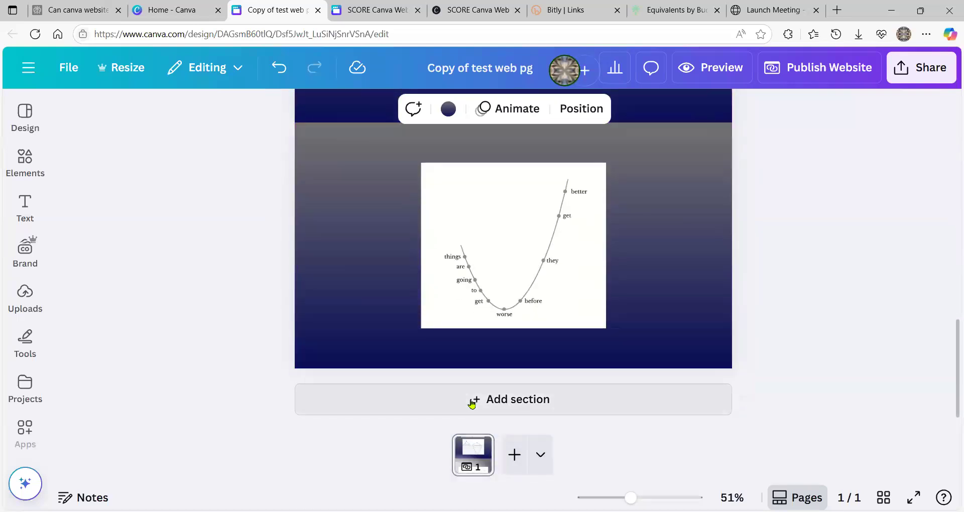
left_click(471, 405)
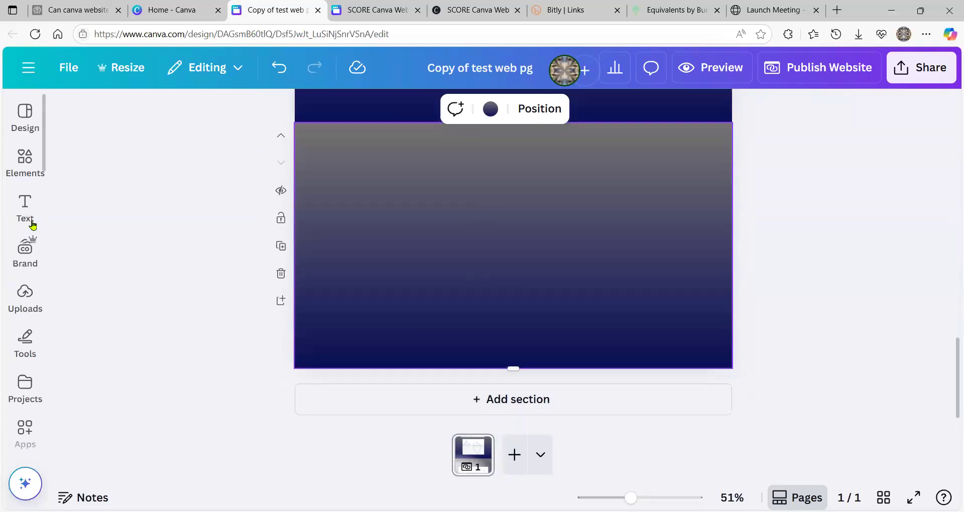
left_click(29, 221)
left_click(24, 300)
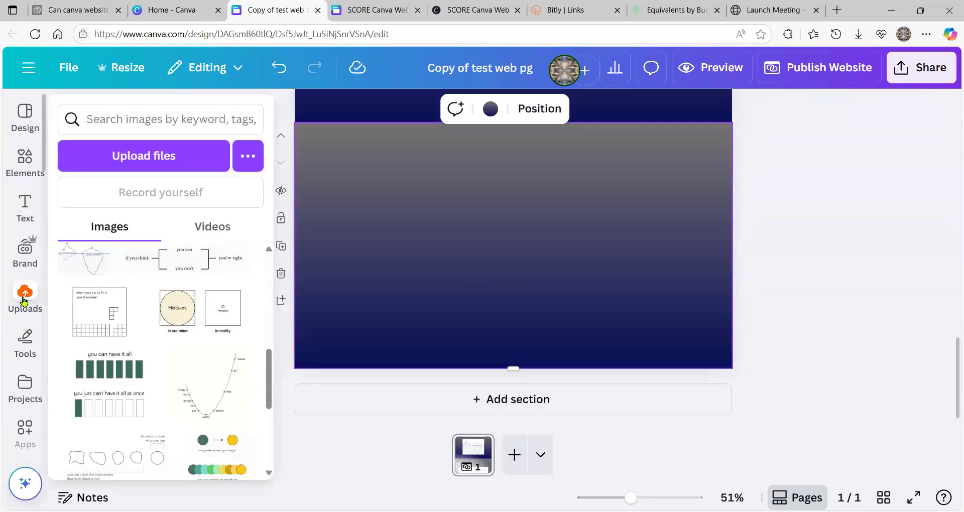
scroll(141, 326, "up", 5)
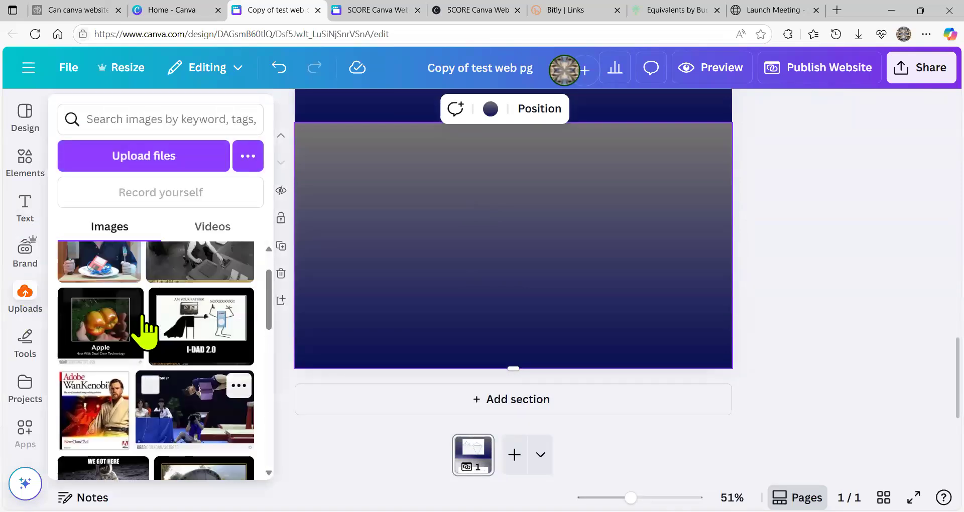
scroll(145, 332, "up", 1)
left_click(193, 378)
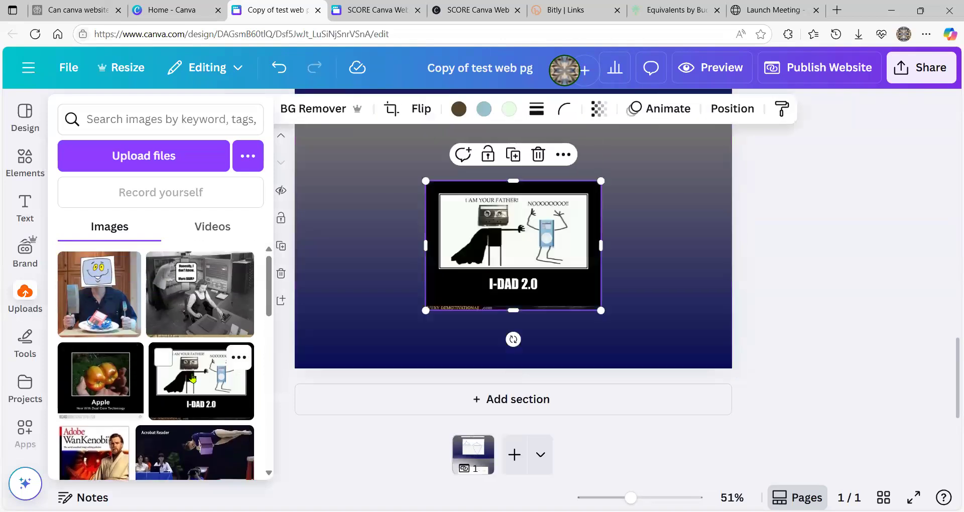
- Add another section, then try and remove the Apple, gymnast and Adobe WanKenobi images
left_click(492, 399)
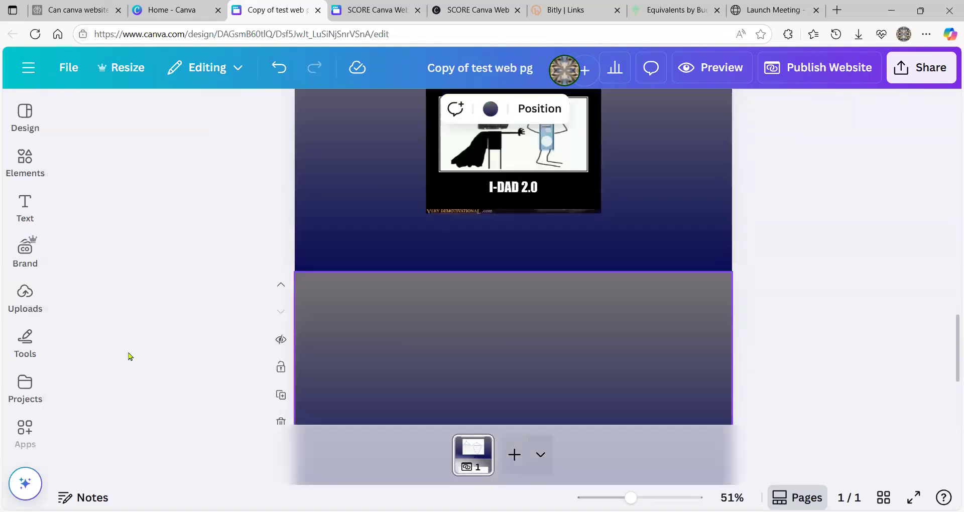
left_click(25, 297)
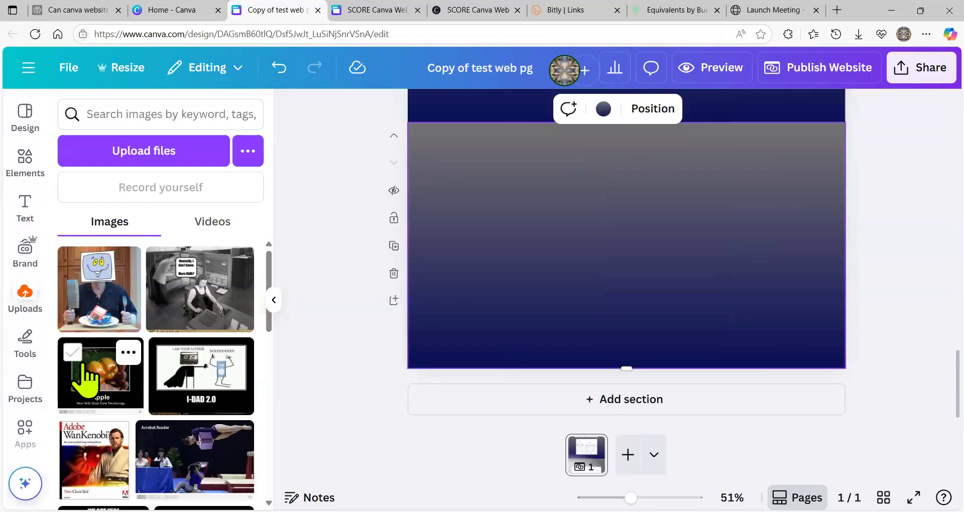
left_click(84, 367)
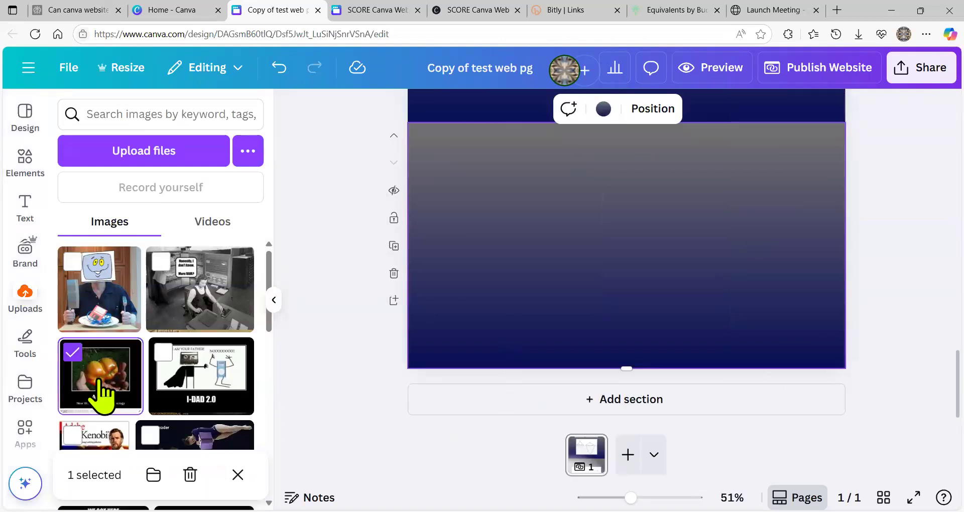
left_click(72, 353)
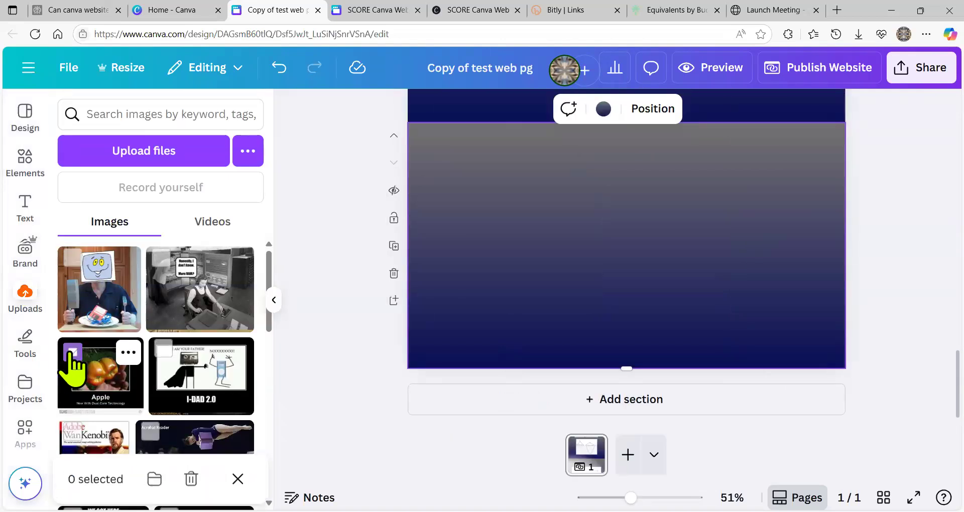
left_click(109, 396)
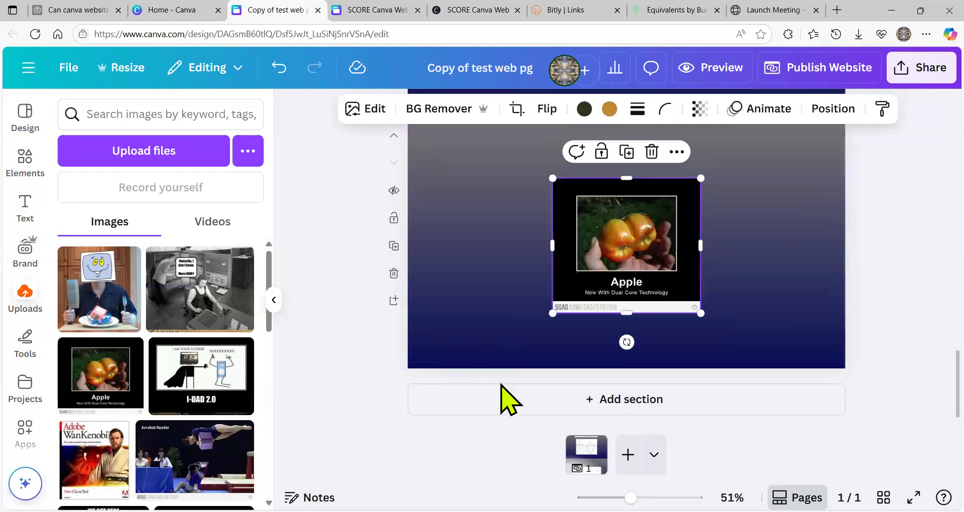
key("Delete")
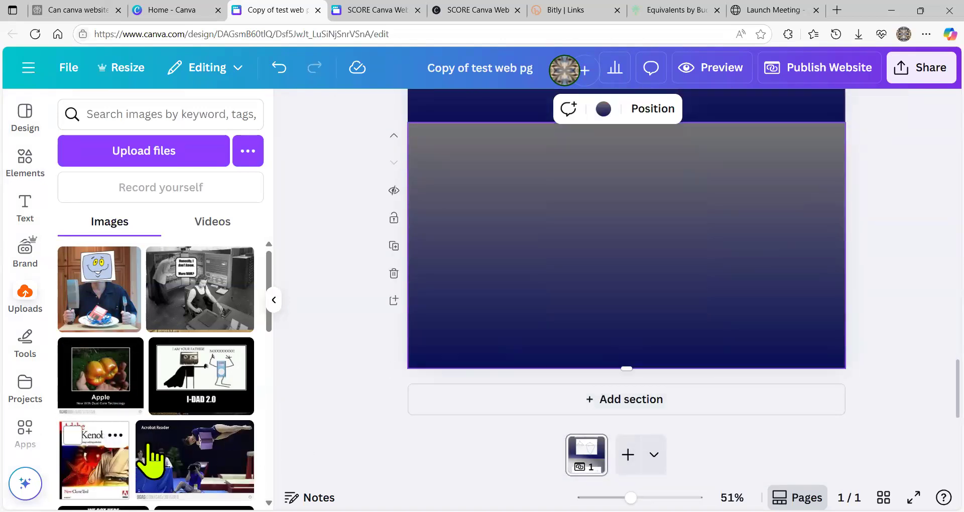
left_click(150, 434)
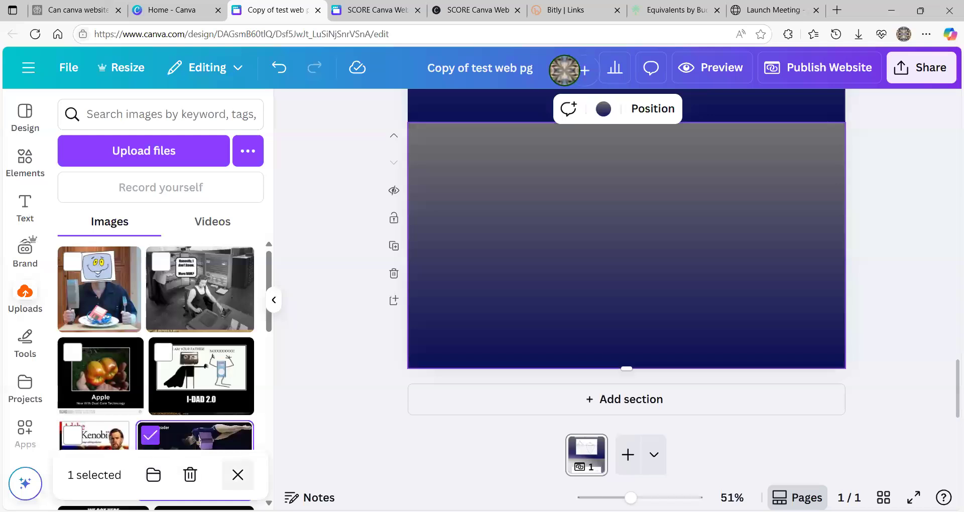
left_click(237, 475)
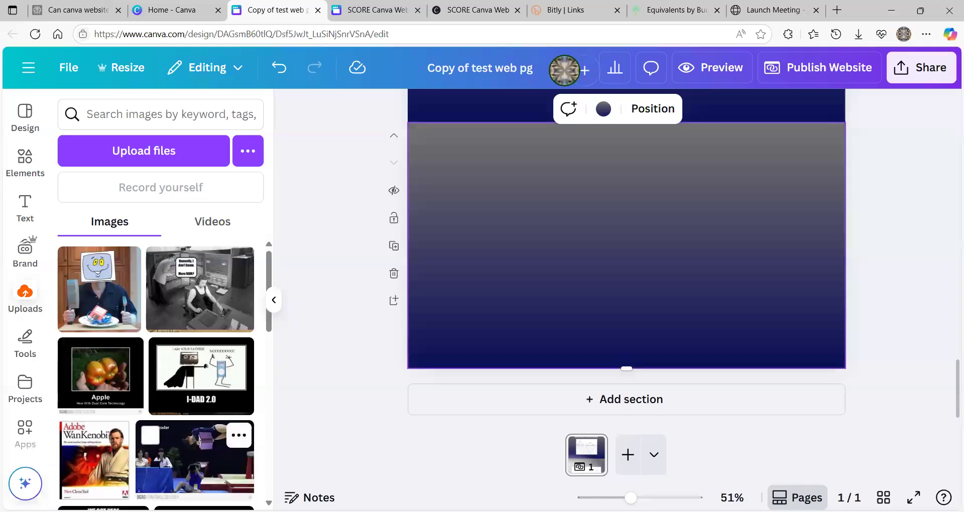
left_click(238, 475)
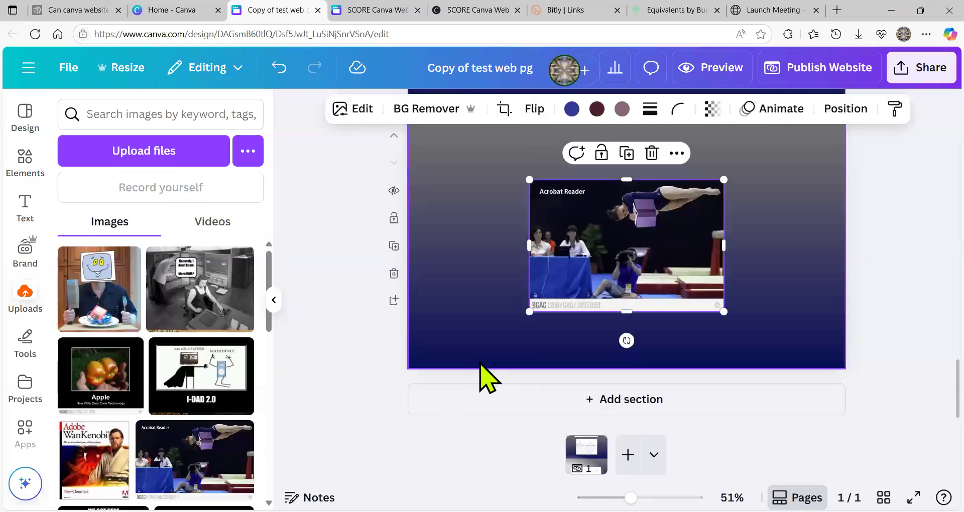
key("Delete")
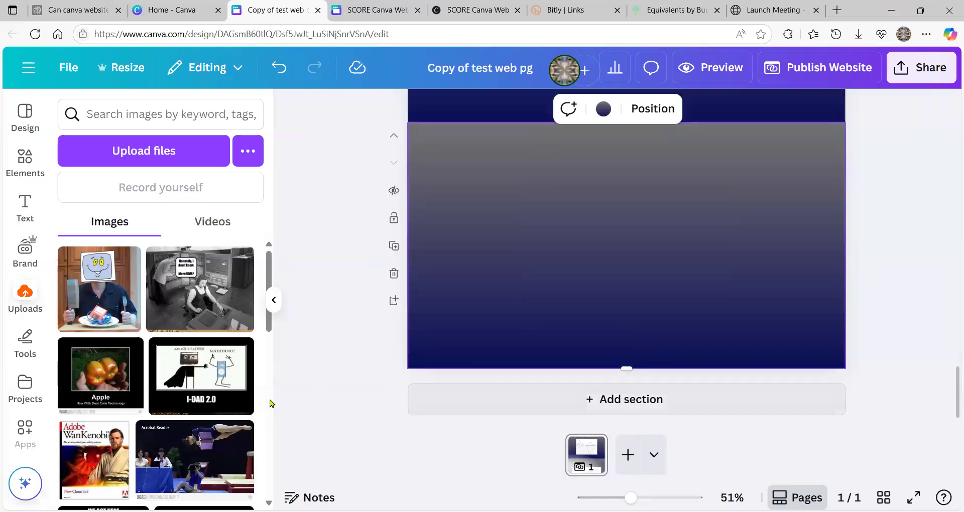
left_click(94, 460)
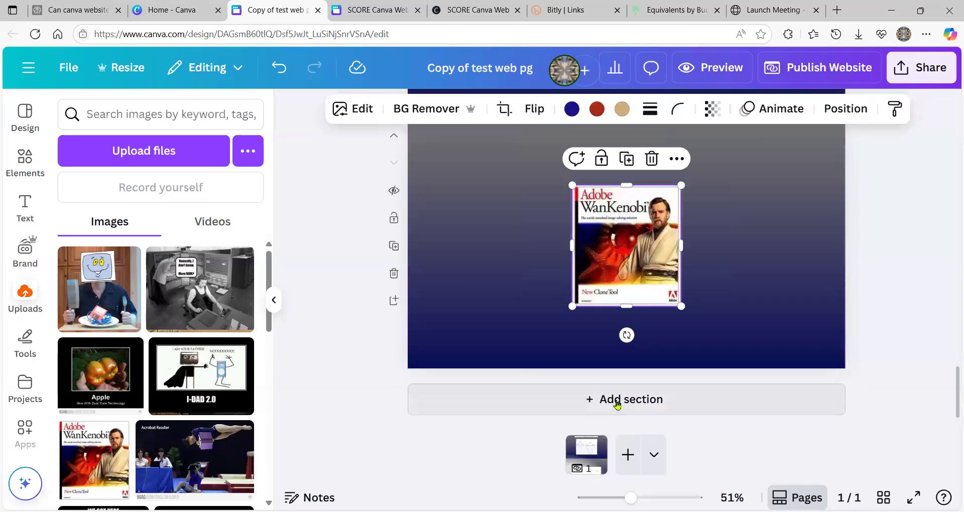
key("Delete")
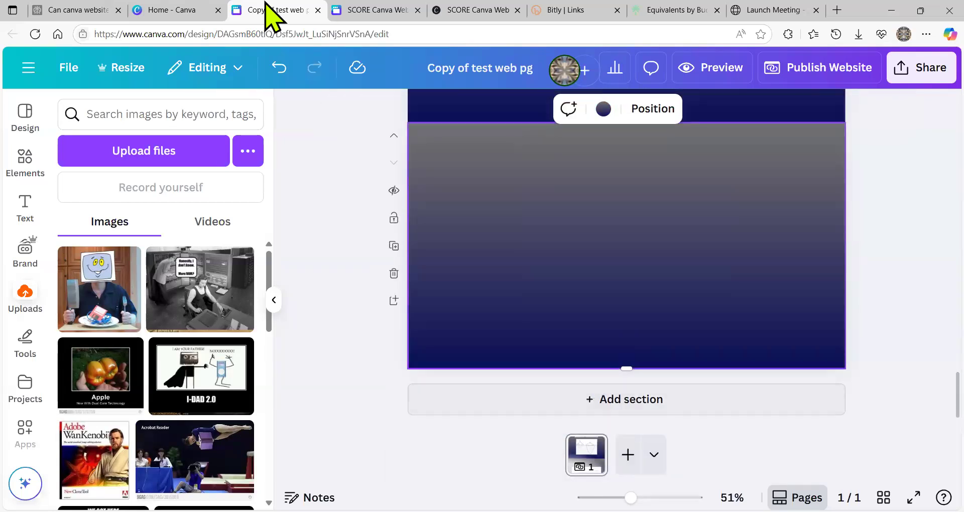
- In the SCORE Canva Web design, inspect the Vivicon embed, then go to page 4
left_click(370, 15)
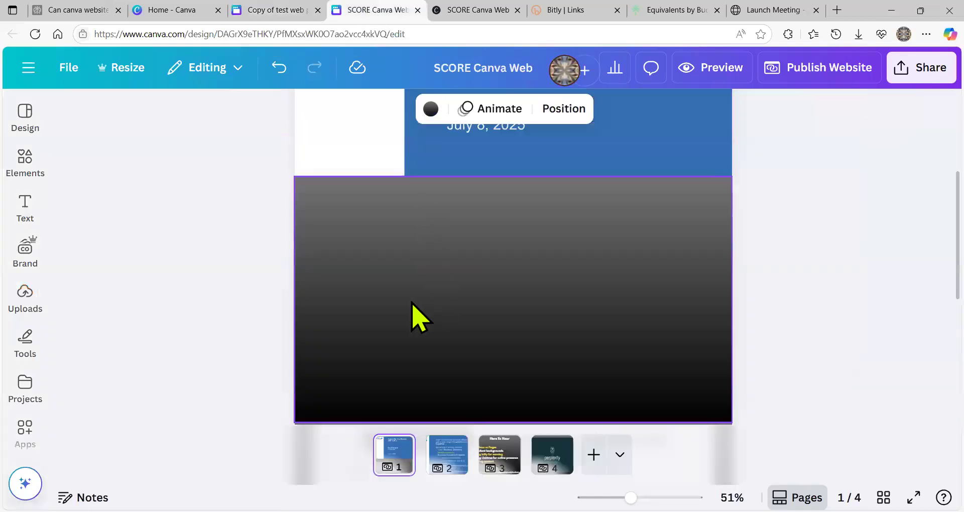
scroll(417, 317, "down", 5)
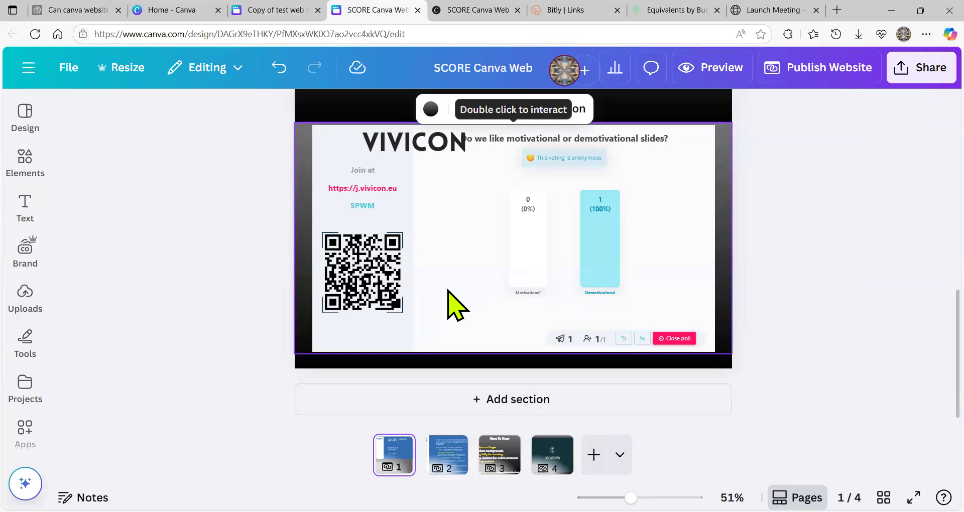
left_click(455, 304)
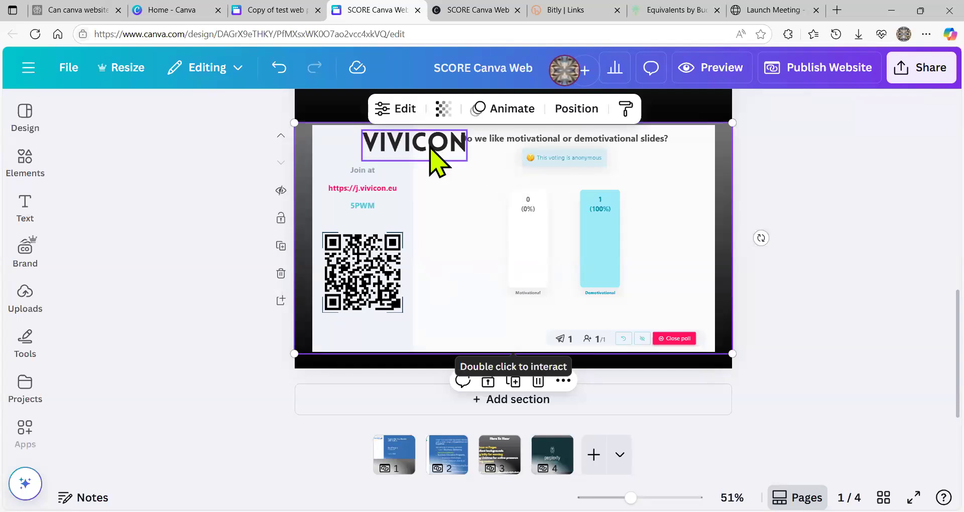
left_click(408, 146)
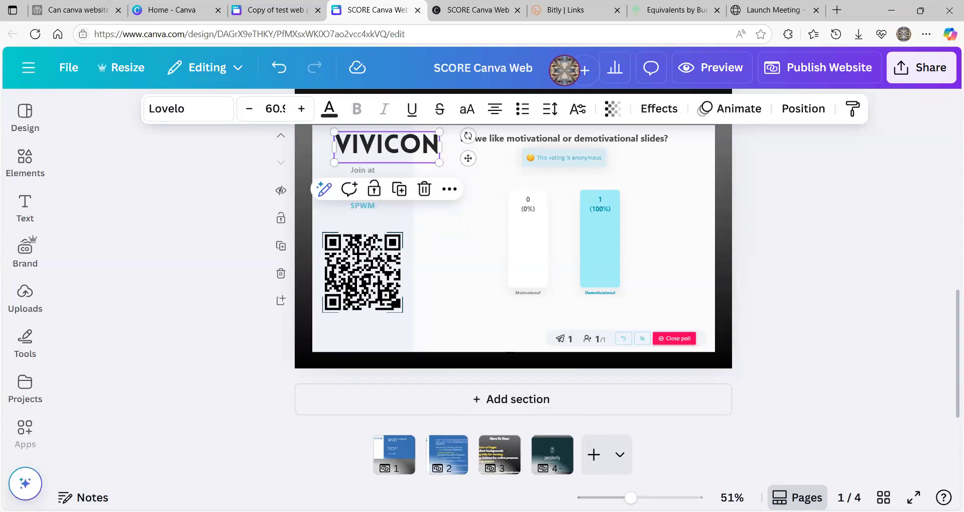
left_click(553, 455)
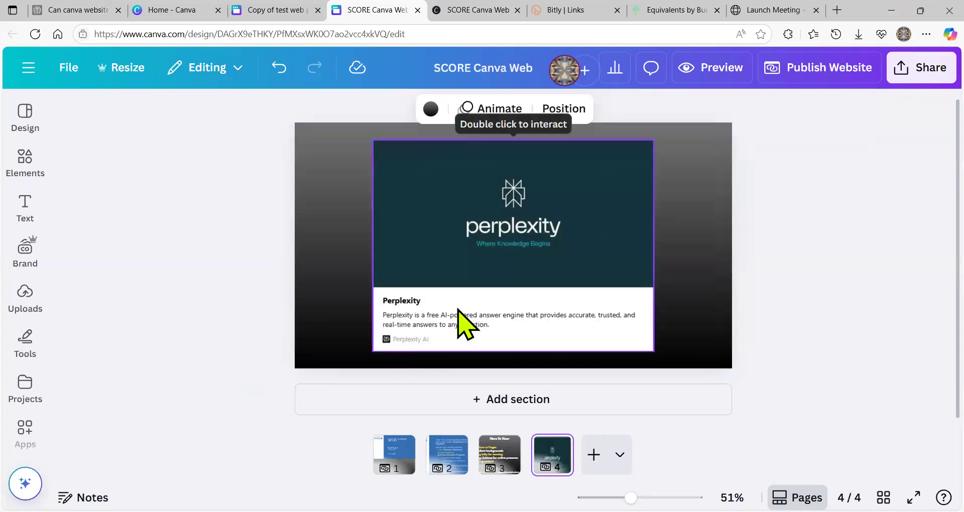
- Check the Perplexity embed's link settings, keeping Display mode as Embed
left_click(427, 275)
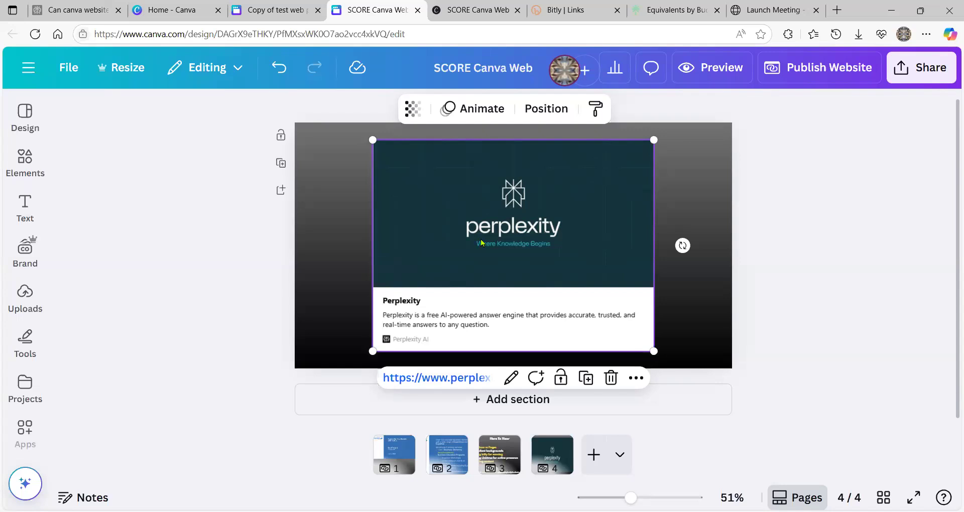
left_click(511, 379)
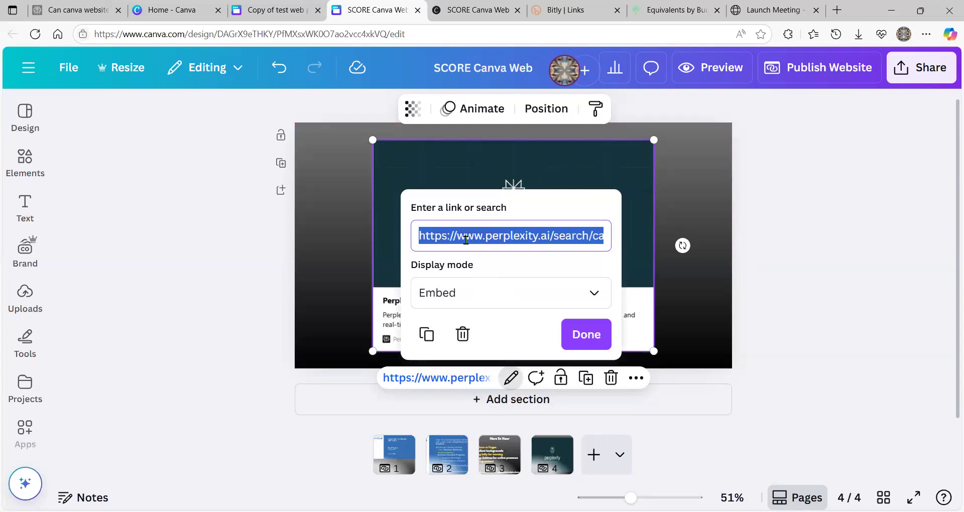
left_click(490, 296)
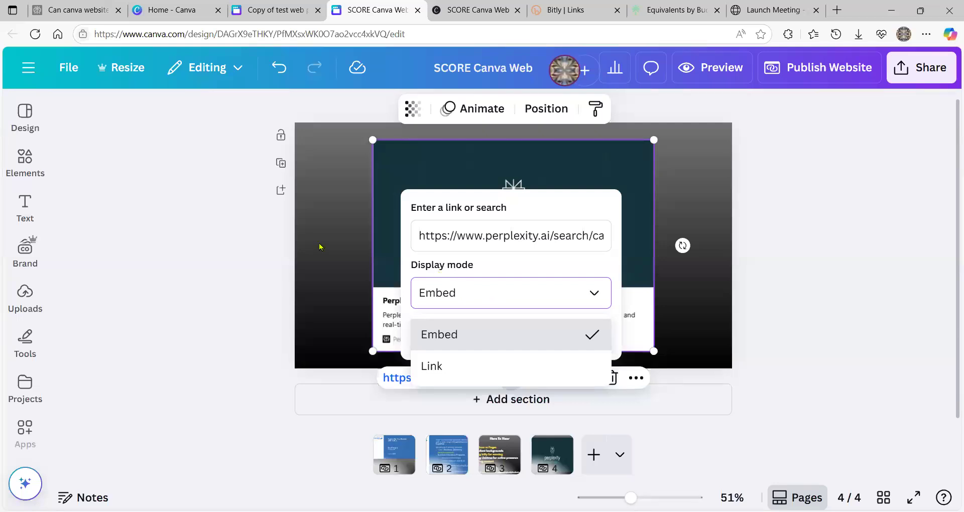
left_click(336, 250)
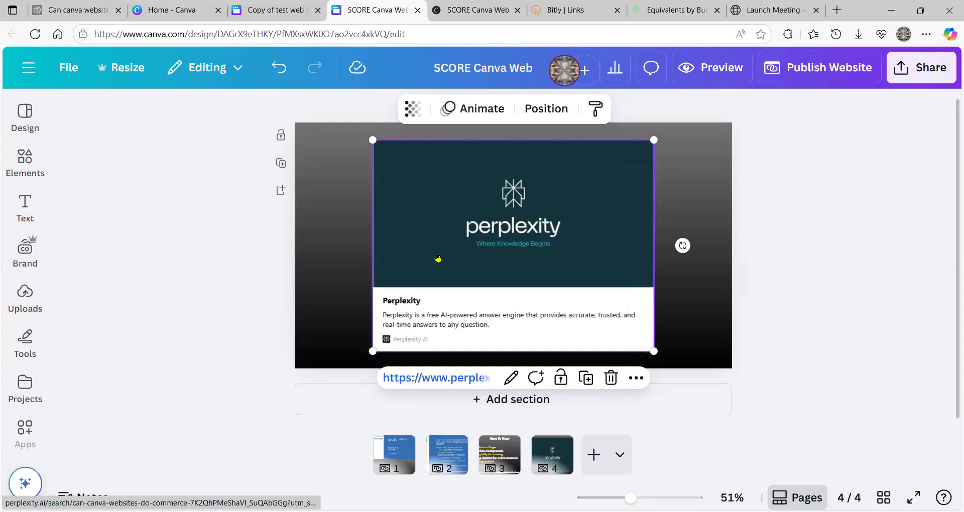
- Open the embedded Perplexity link in a new browser tab and view it
right_click(437, 254)
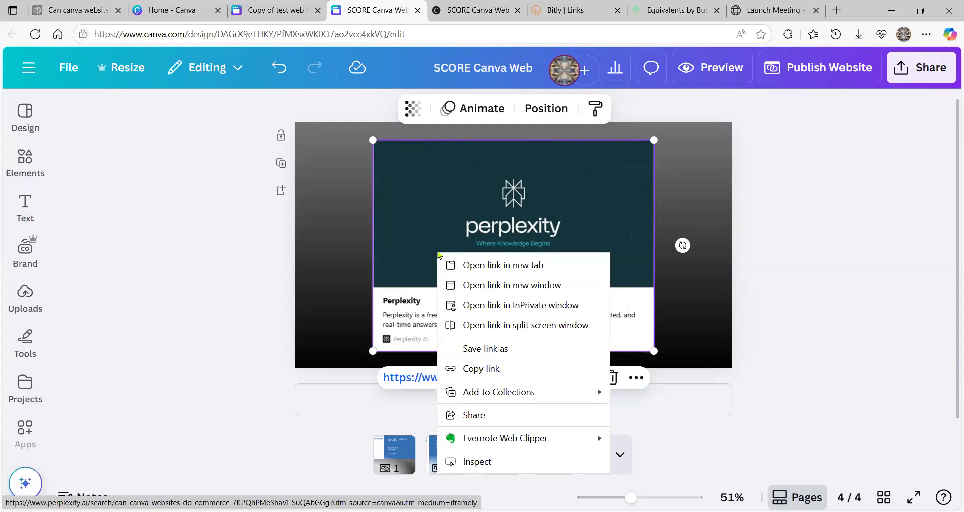
left_click(470, 265)
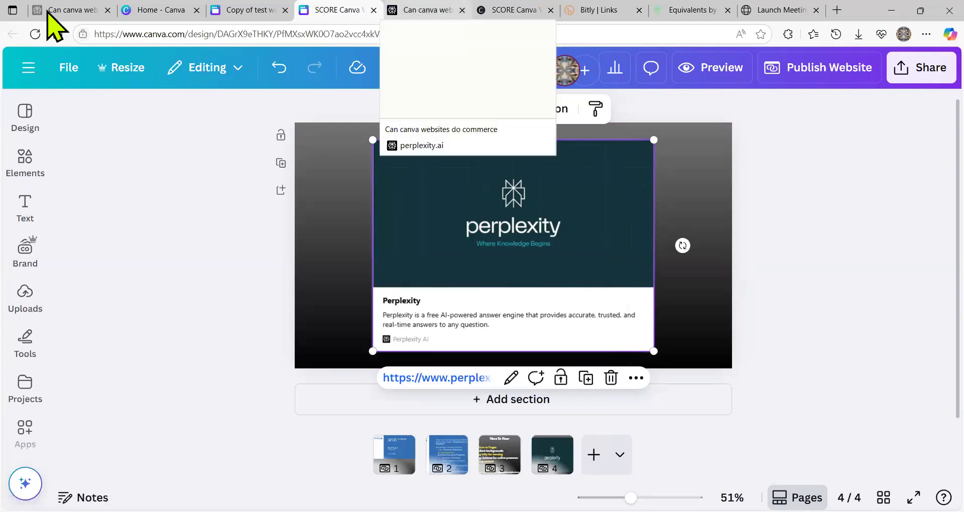
left_click(430, 10)
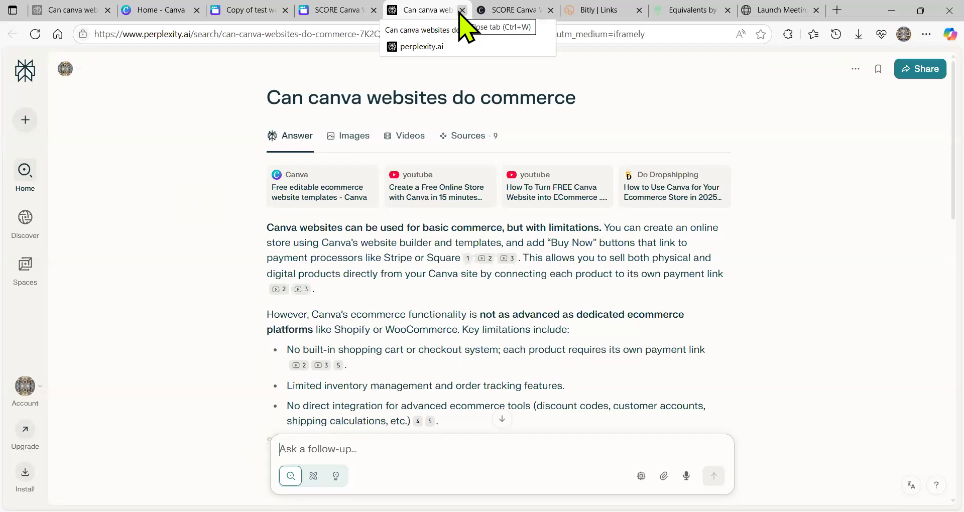
- Close the Perplexity answer tab to return to the SCORE Canva Web editor
key("ctrl+w")
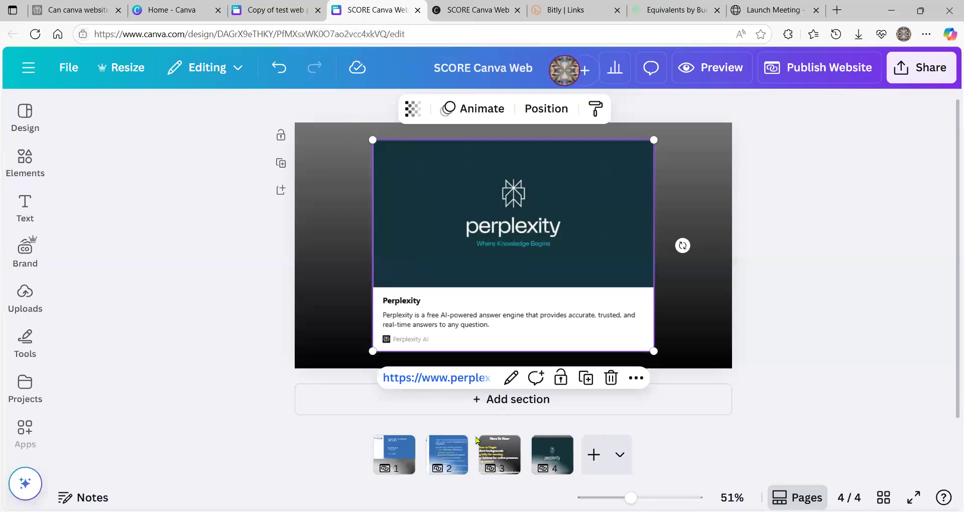
- Dismiss page 3's options menu and jump to page 1, the title slide
right_click(498, 455)
left_click(185, 263)
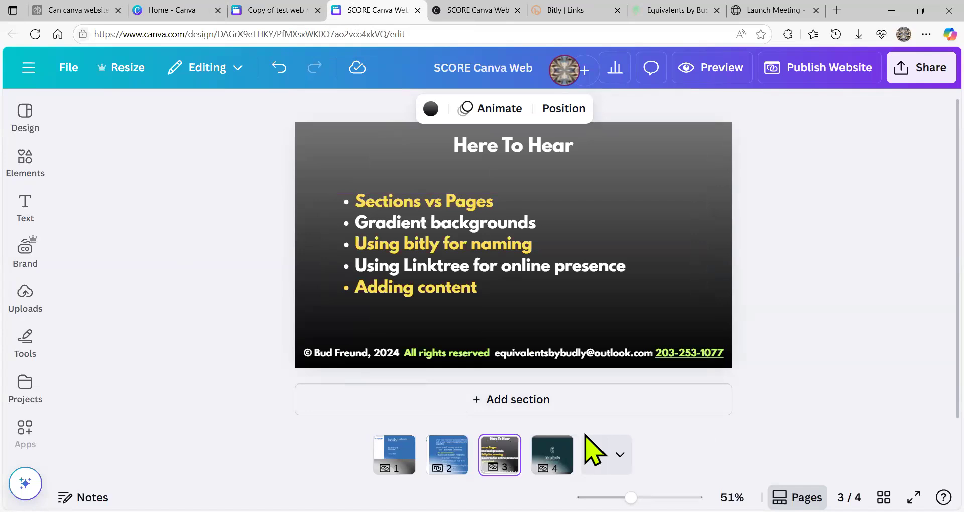
left_click(395, 455)
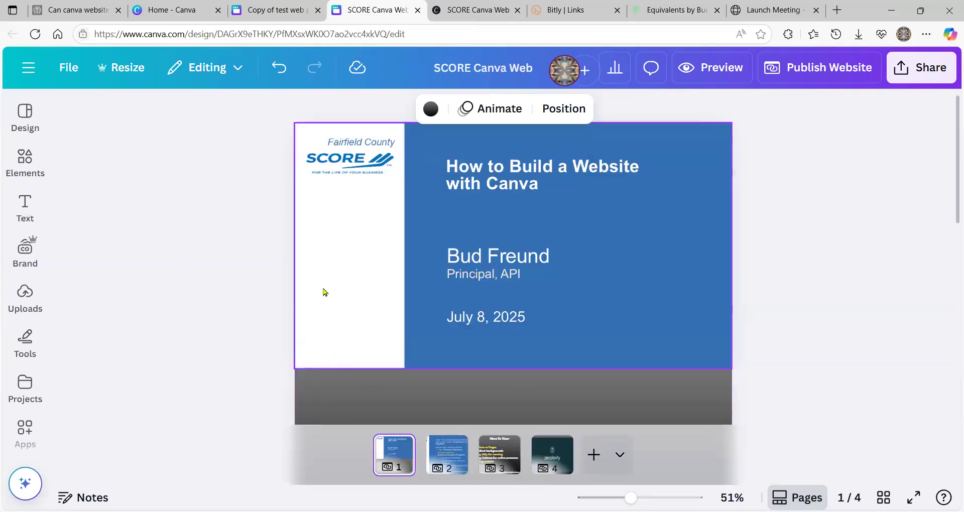
- Select page 1's empty dark gradient section and bring up the Uploads panel
scroll(334, 296, "down", 5)
scroll(334, 295, "down", 2)
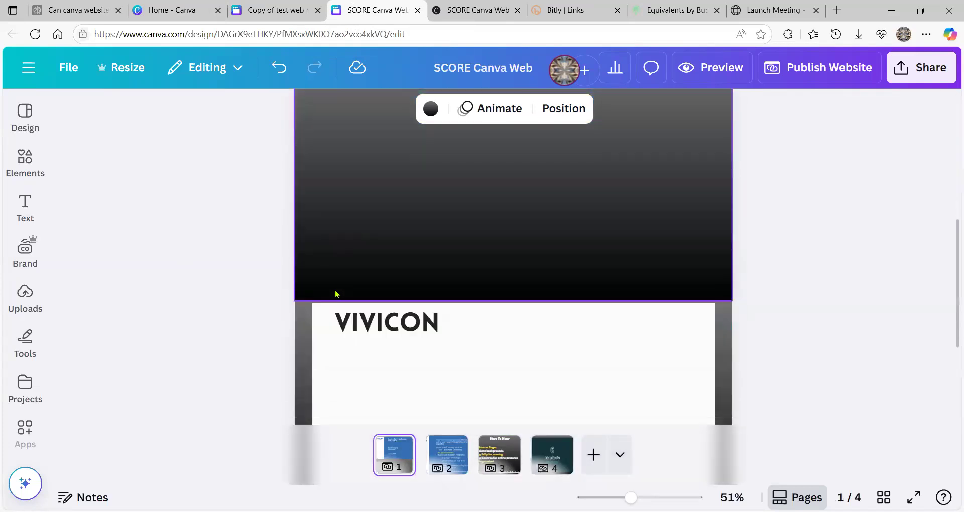
scroll(336, 294, "down", 2)
scroll(341, 297, "up", 1)
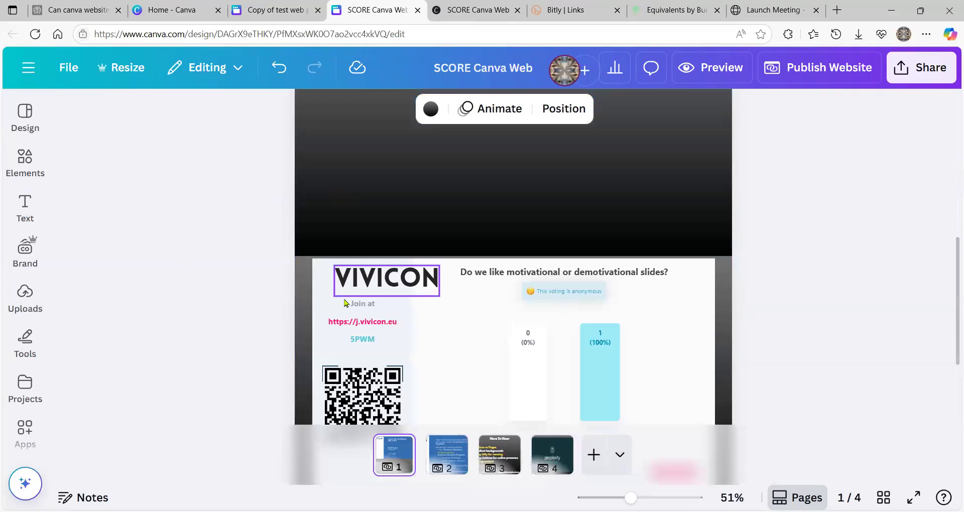
scroll(362, 326, "up", 4)
left_click(389, 331)
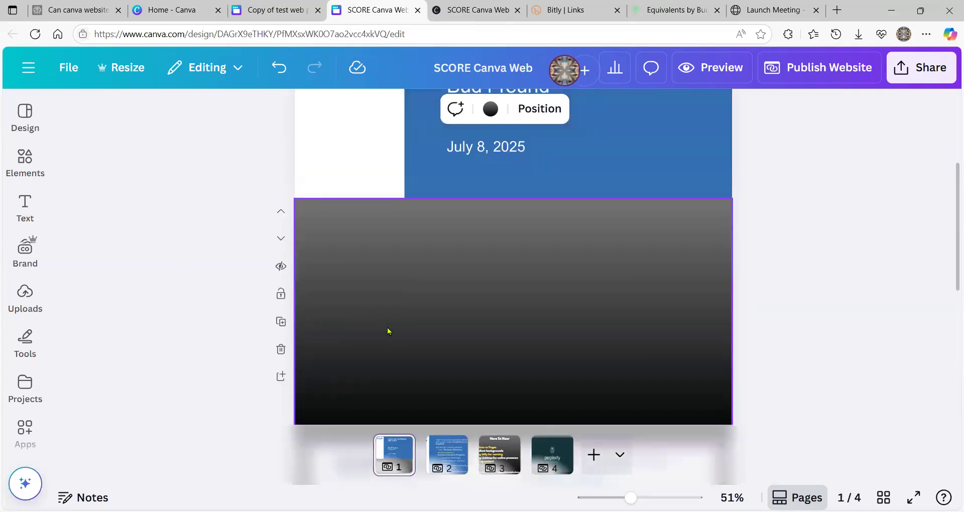
left_click(24, 292)
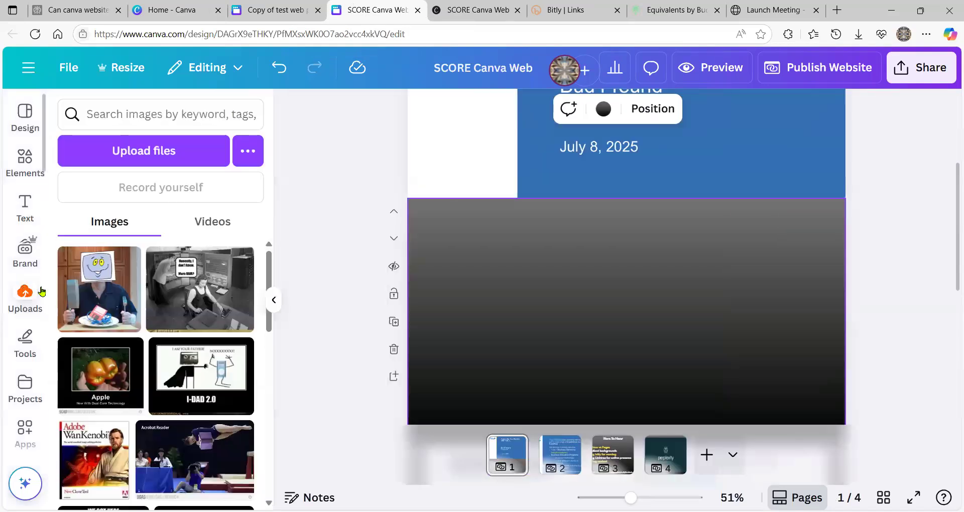
- Add the I-DAD 2.0 meme from Uploads to the section's right side
mouse_move(194, 319)
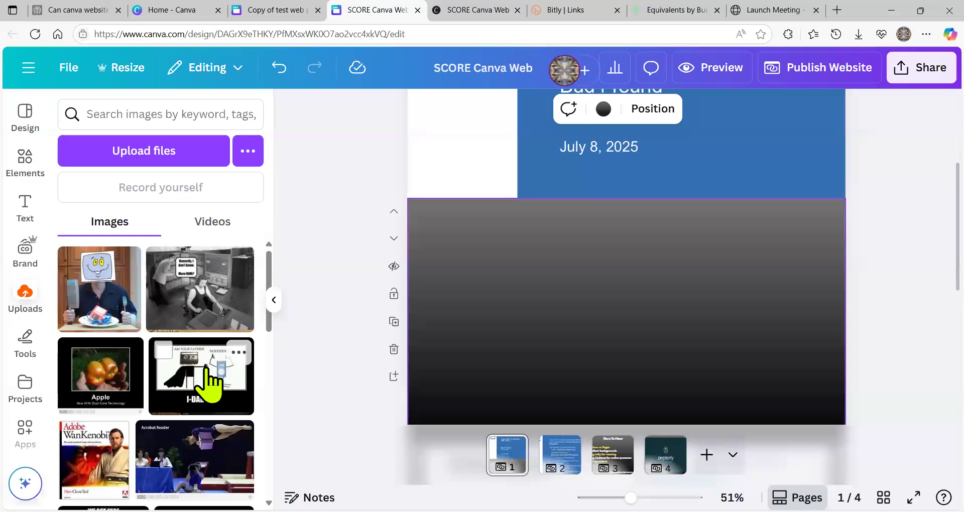
left_click(211, 387)
left_click_drag(588, 361, 709, 322)
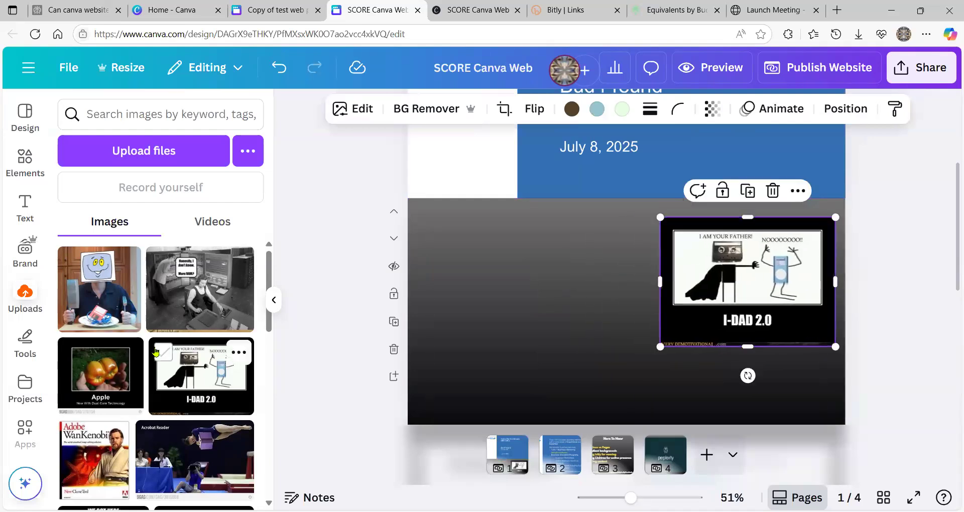
- Add The Lines of Life image to the section's left side
scroll(161, 361, "down", 5)
scroll(153, 350, "down", 3)
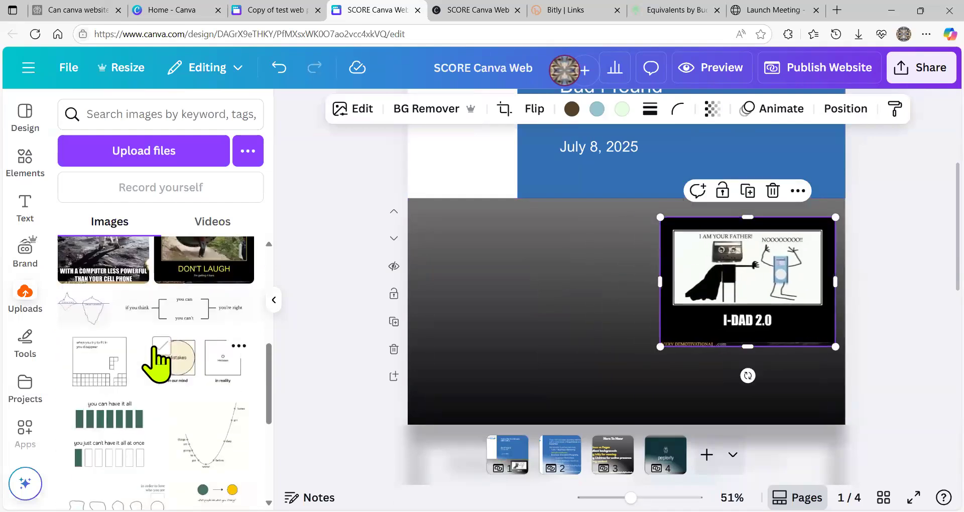
scroll(155, 361, "down", 3)
left_click(130, 415)
left_click_drag(618, 316, 506, 296)
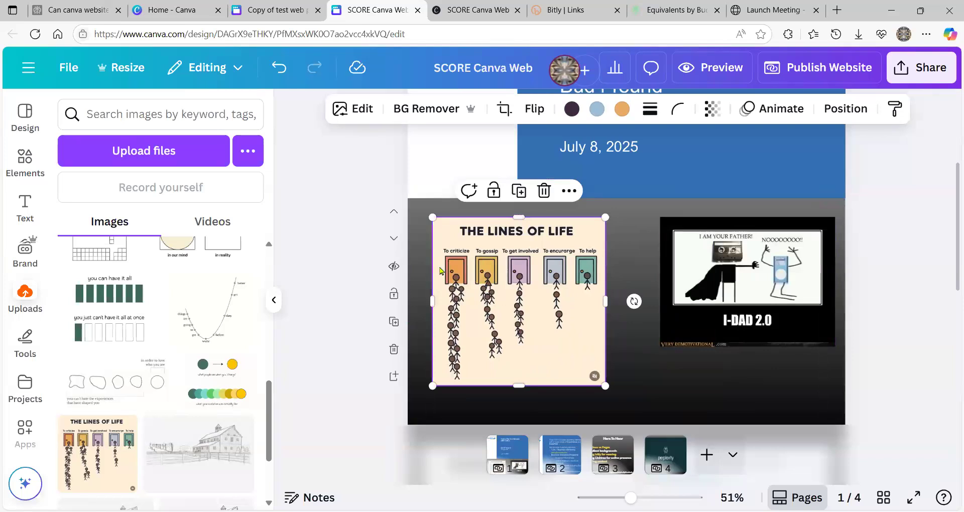
left_click(554, 315)
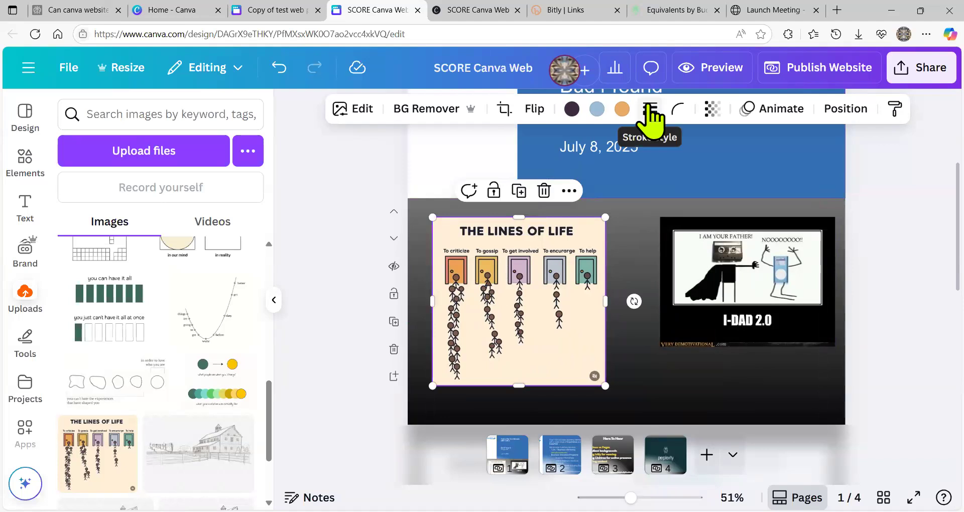
- Give The Lines of Life image a solid lime-green border of weight 8
left_click(650, 110)
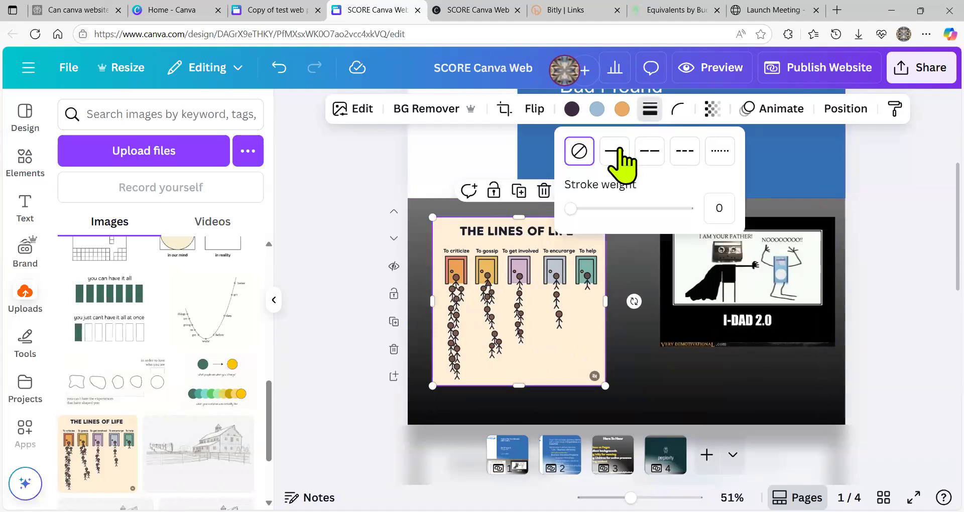
left_click(616, 161)
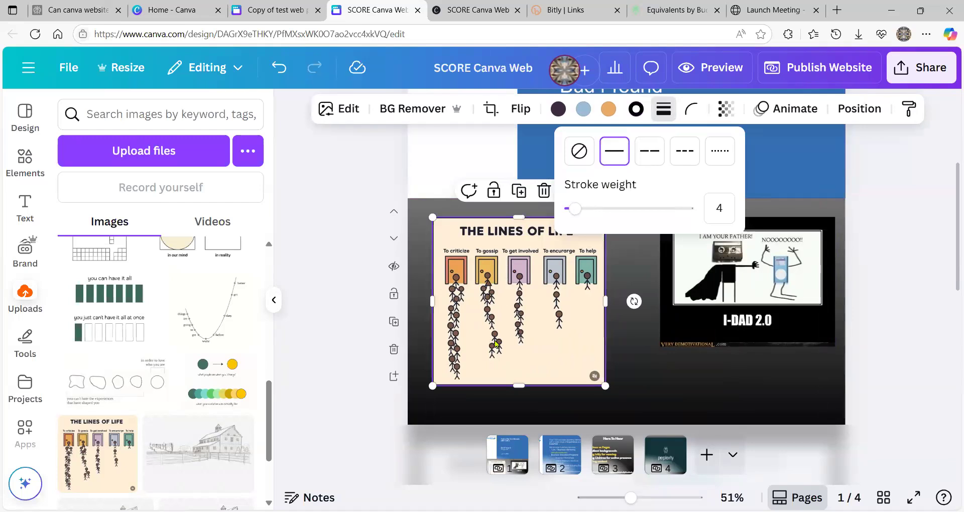
left_click_drag(575, 210, 578, 210)
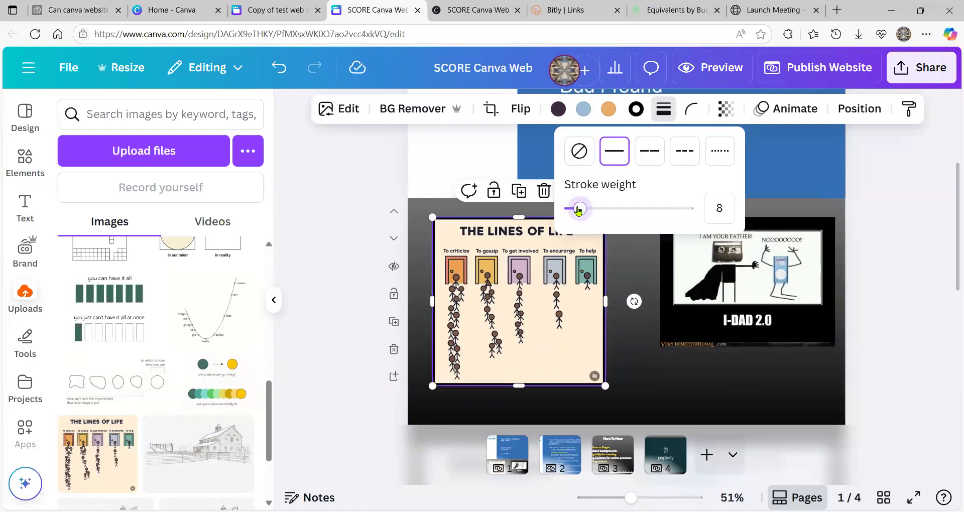
left_click(634, 107)
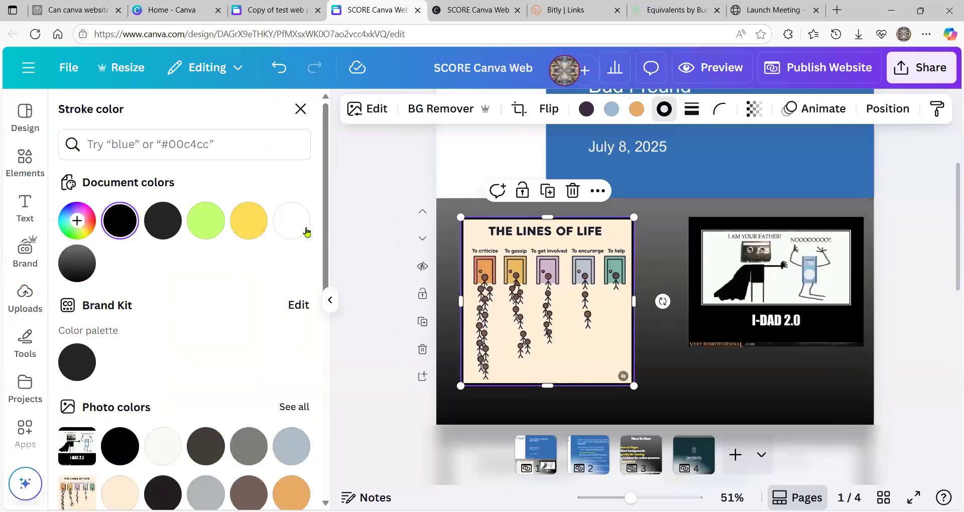
left_click(284, 221)
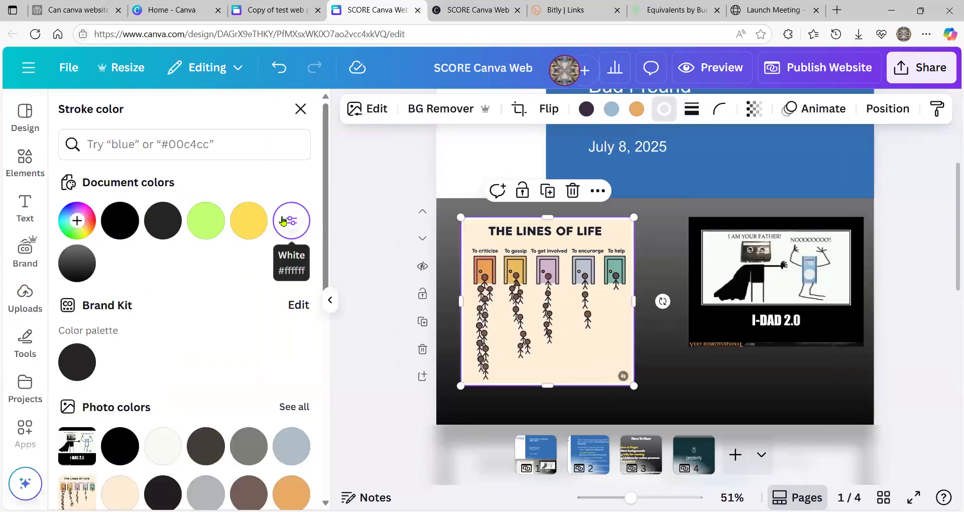
left_click(203, 227)
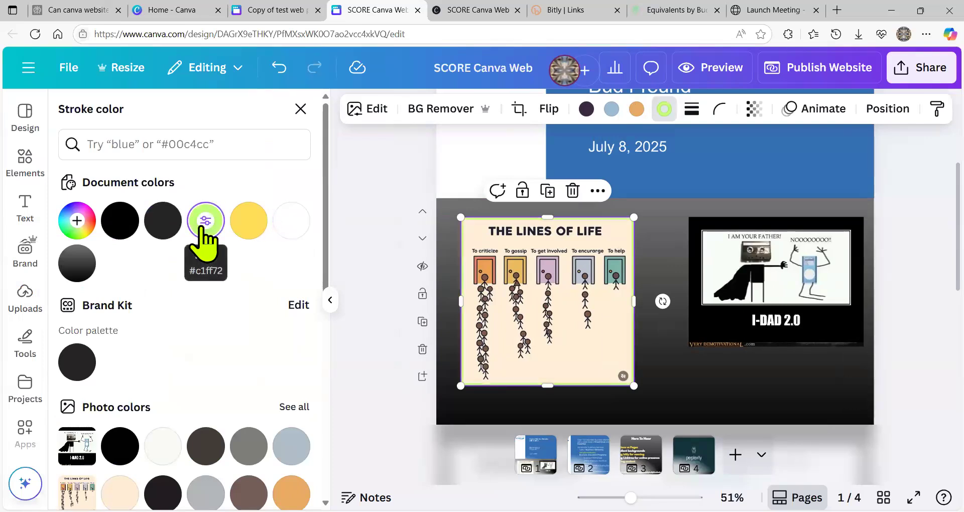
left_click(253, 232)
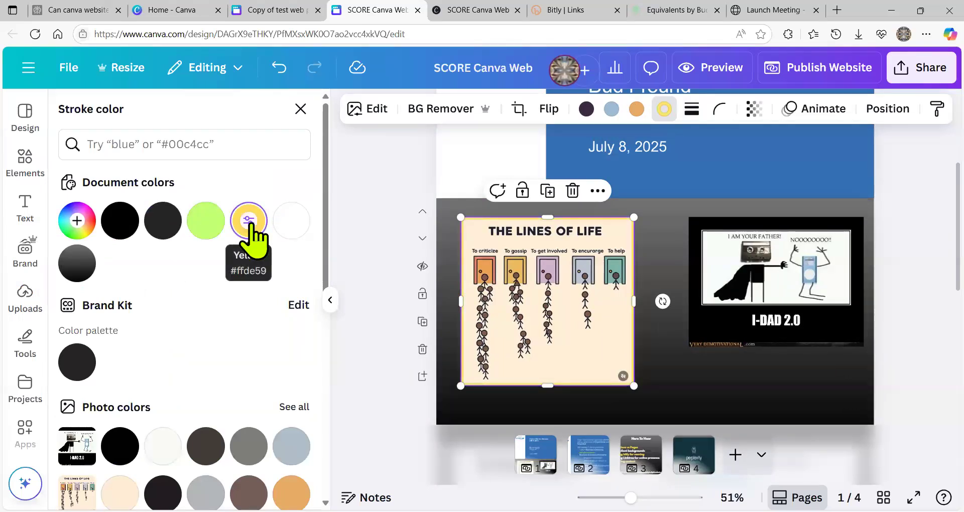
left_click(213, 231)
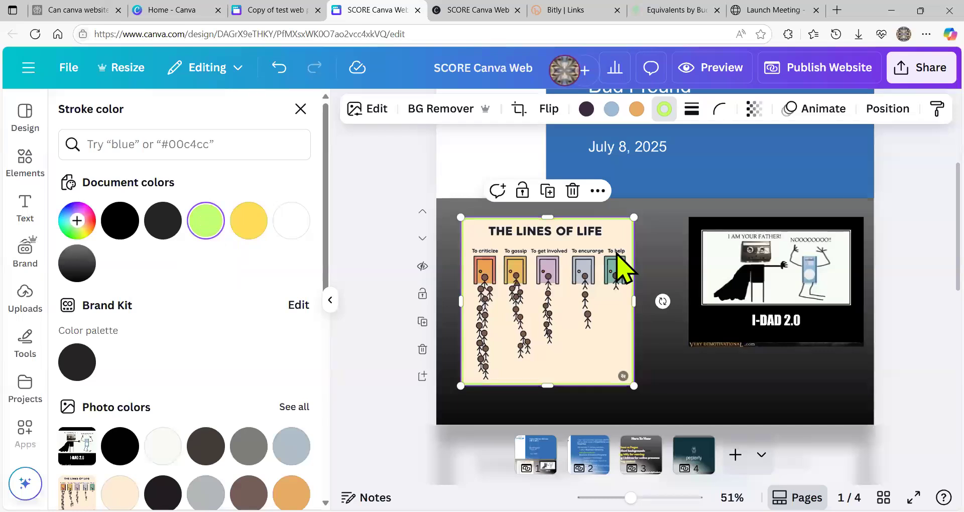
- Give the I-DAD 2.0 meme a matching solid lime-green border of weight 8
left_click(763, 254)
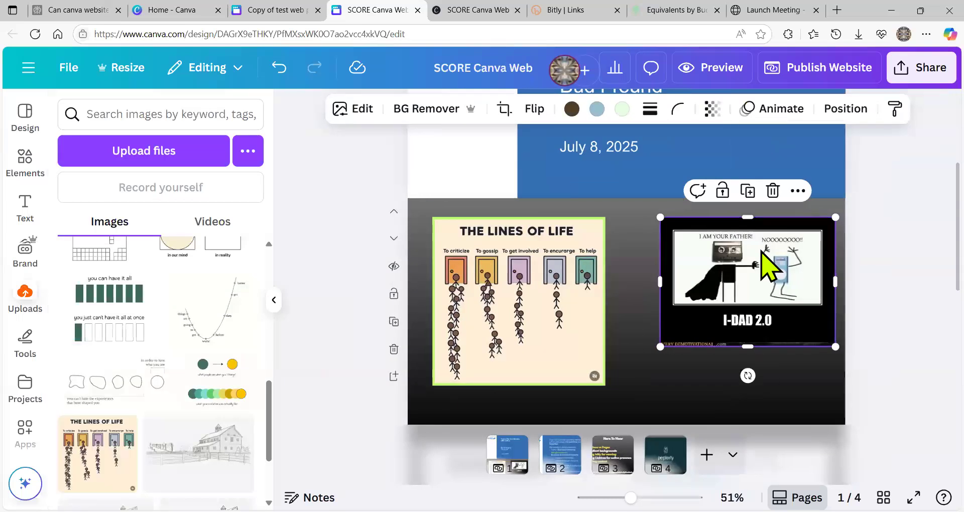
left_click(650, 110)
left_click(614, 150)
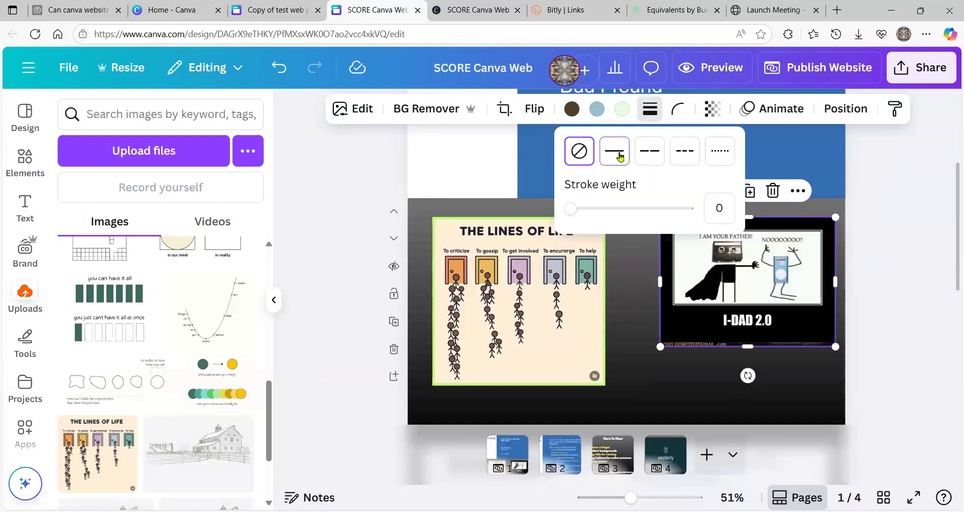
left_click_drag(575, 208, 581, 208)
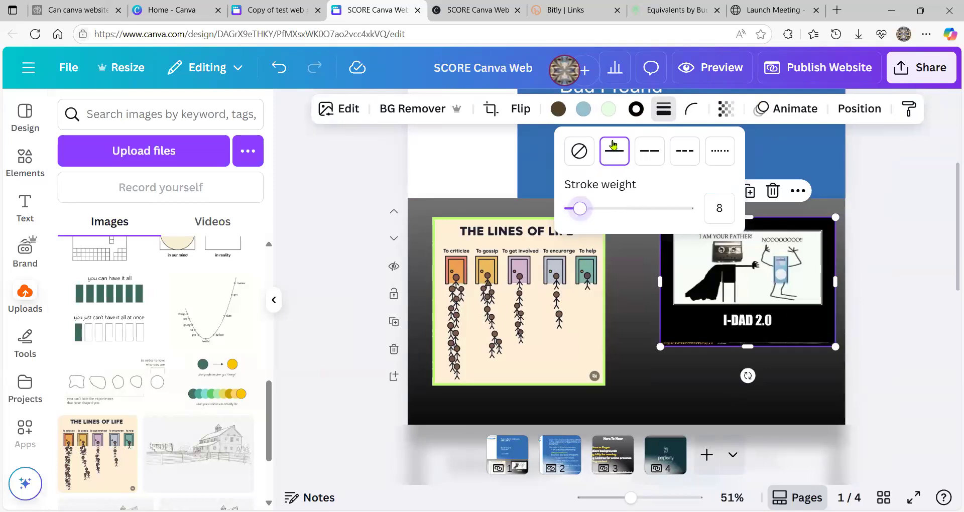
left_click(636, 109)
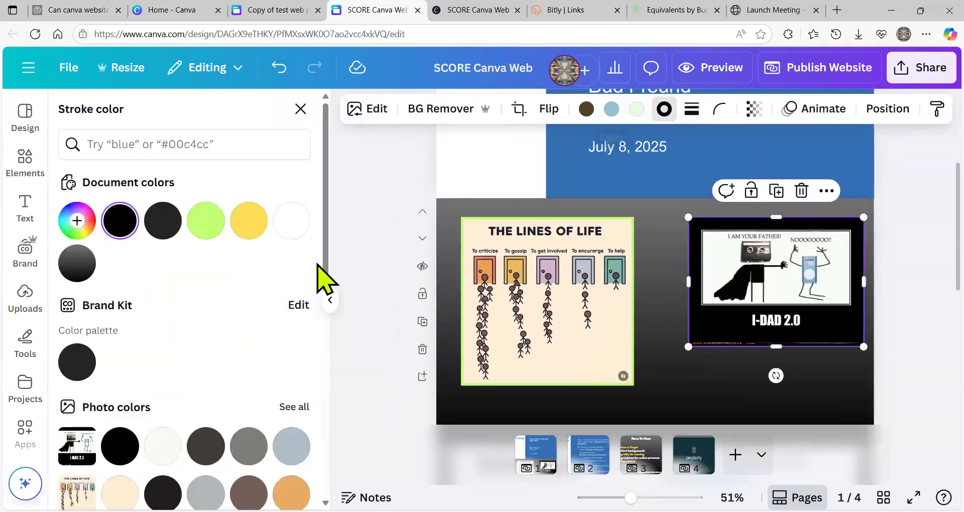
left_click(206, 221)
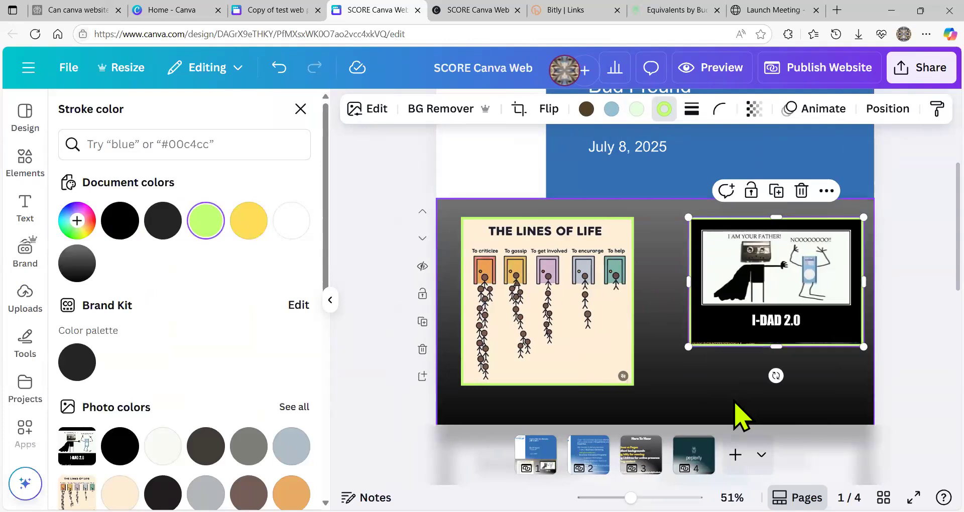
left_click(735, 402)
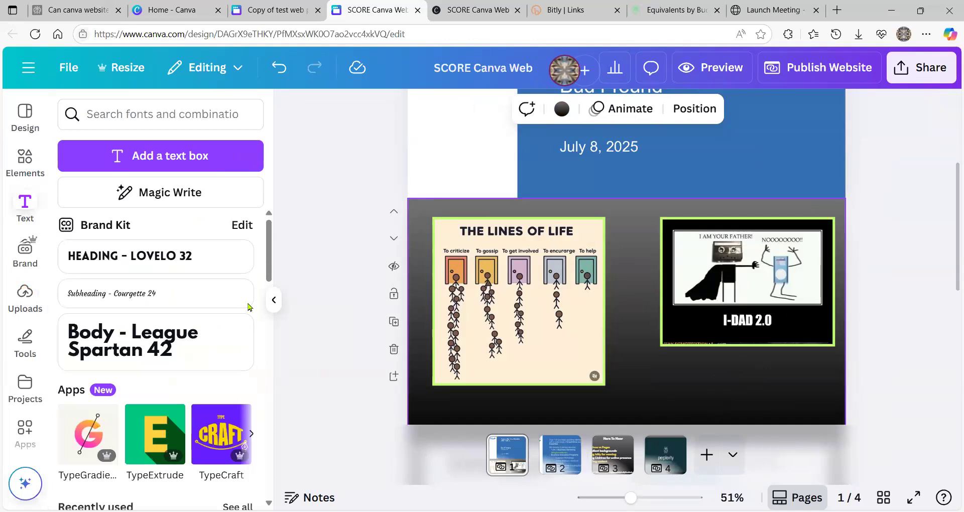
- Add a heading below the I-DAD 2.0 image and make its text lime green
left_click(150, 262)
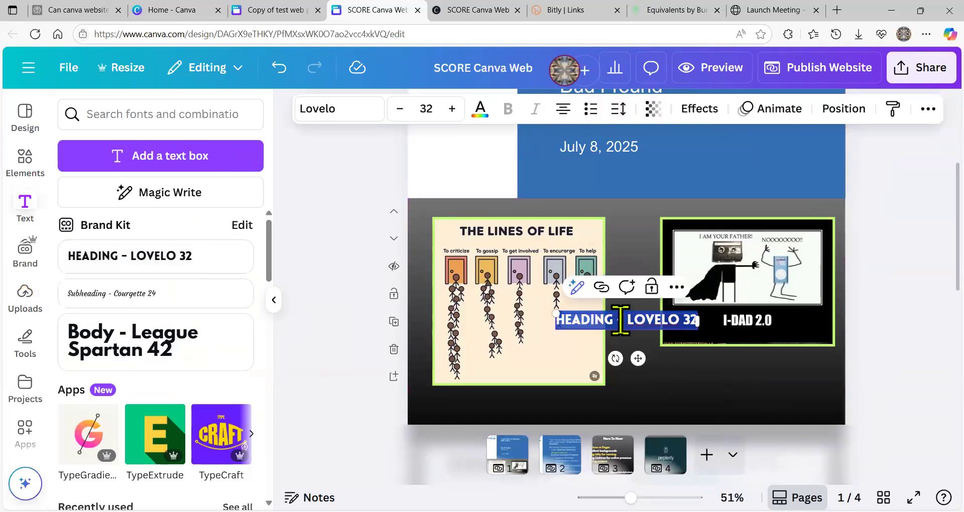
left_click_drag(625, 329, 660, 370)
left_click_drag(714, 392, 725, 384)
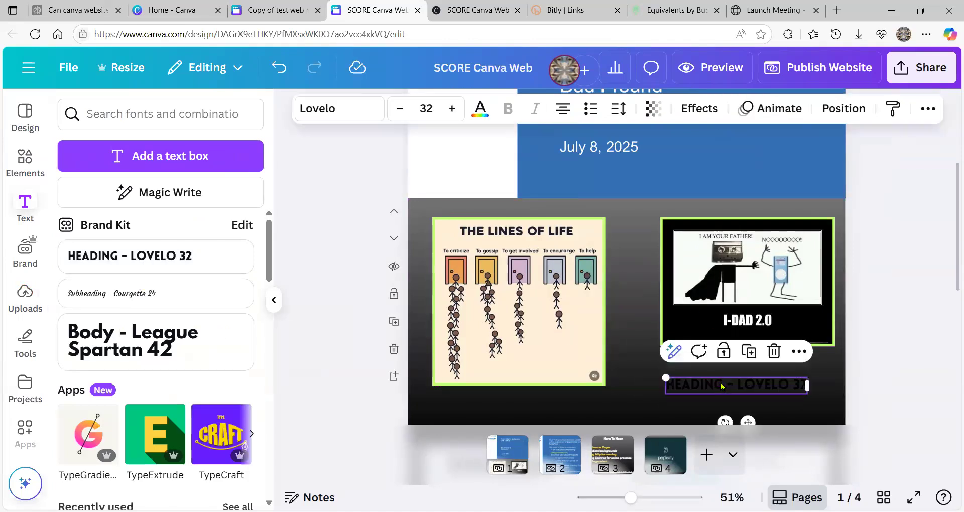
left_click(481, 108)
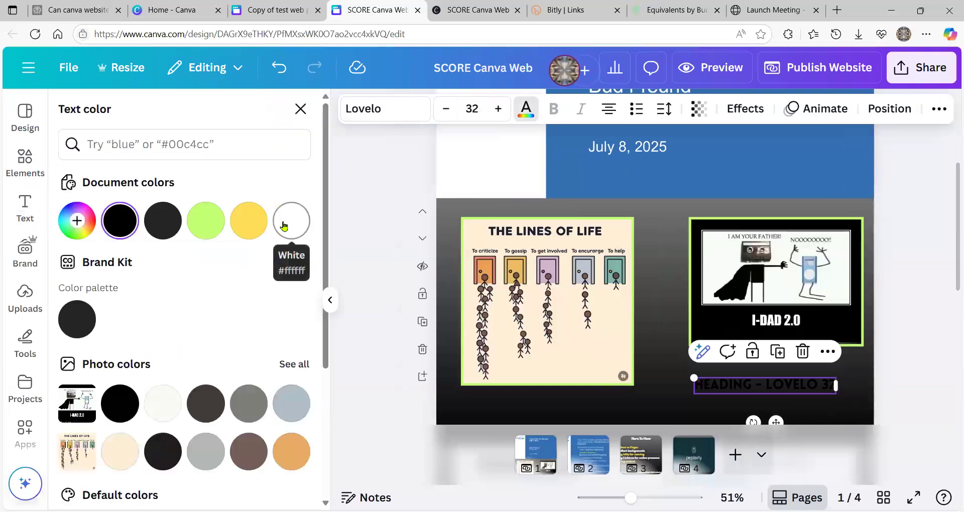
left_click(206, 220)
- Replace the heading text with 'MOTIVE OR DEMOTIVATE?'
left_click(719, 384)
left_click(720, 385)
triple_click(719, 385)
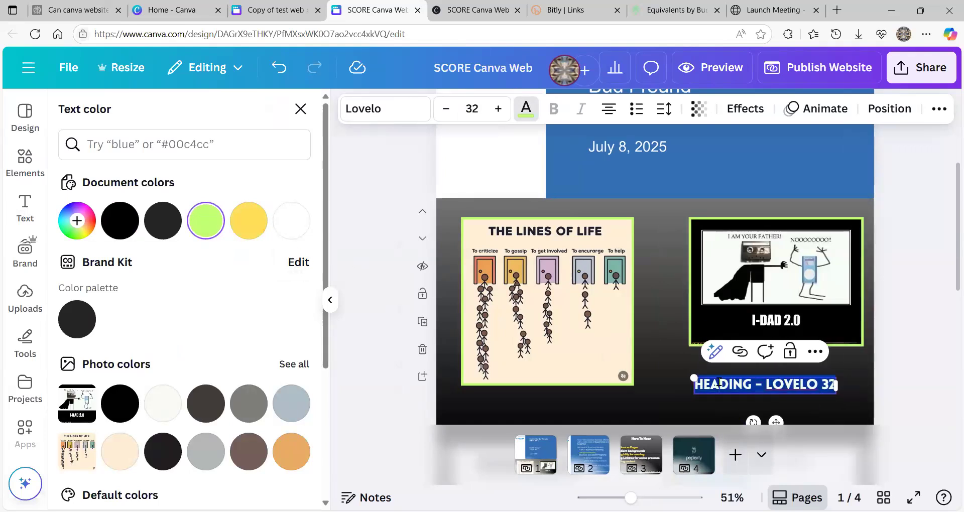
type("MOTIVATION")
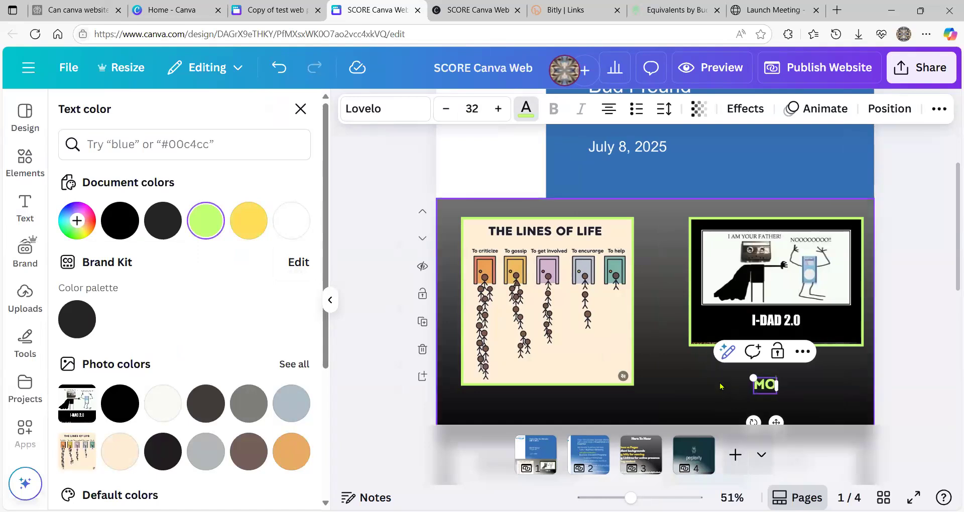
key("BackSpace")
key("BackSpace")
key("BackSpace")
key("BackSpace")
key("BackSpace")
key("BackSpace")
key("BackSpace")
type("E")
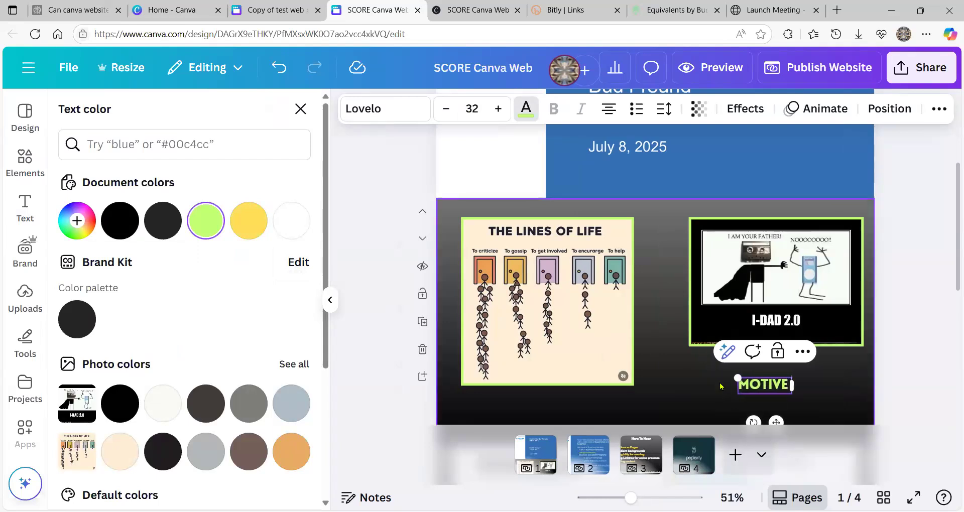
type(" OR")
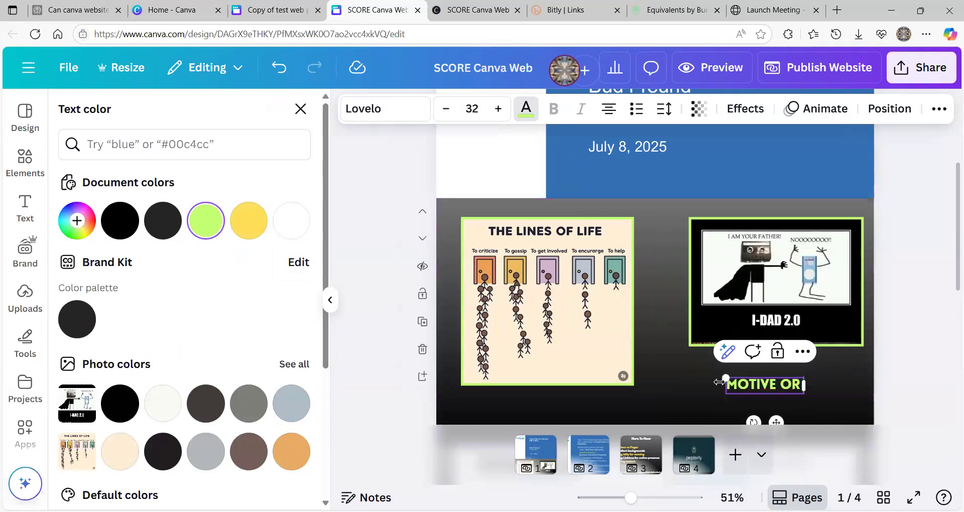
type(" DEMOTIV")
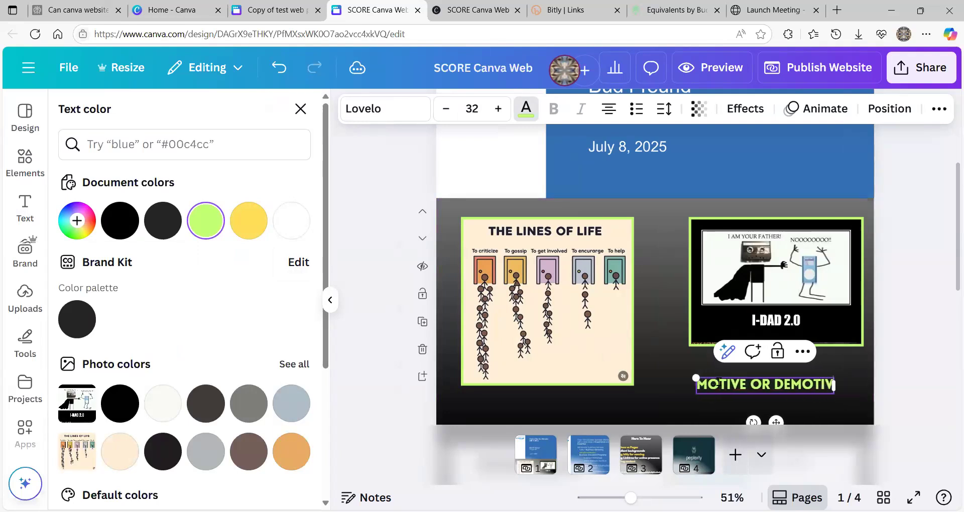
type("ATE")
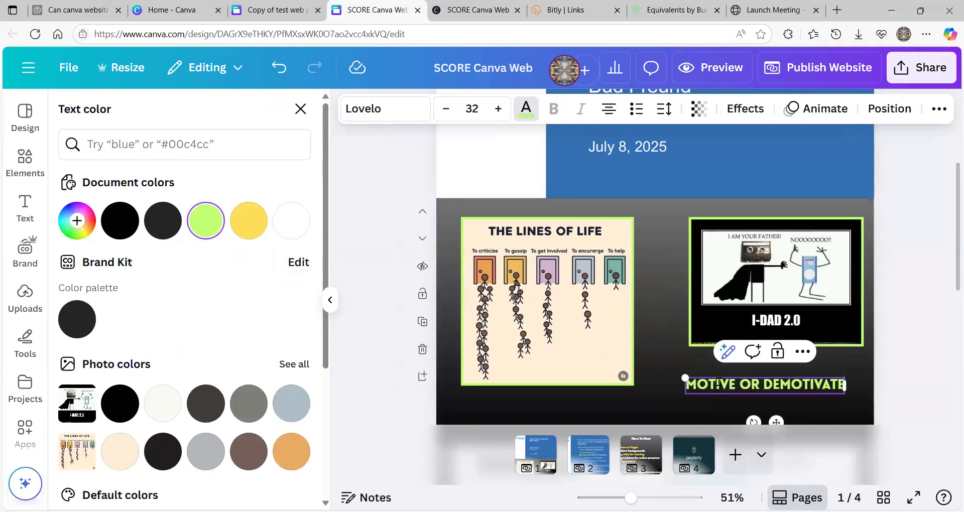
type("?")
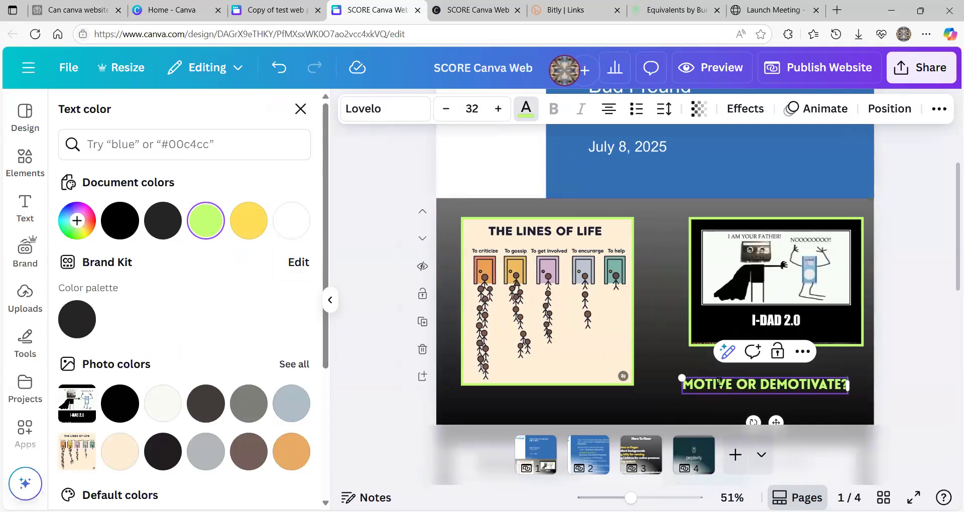
left_click(658, 396)
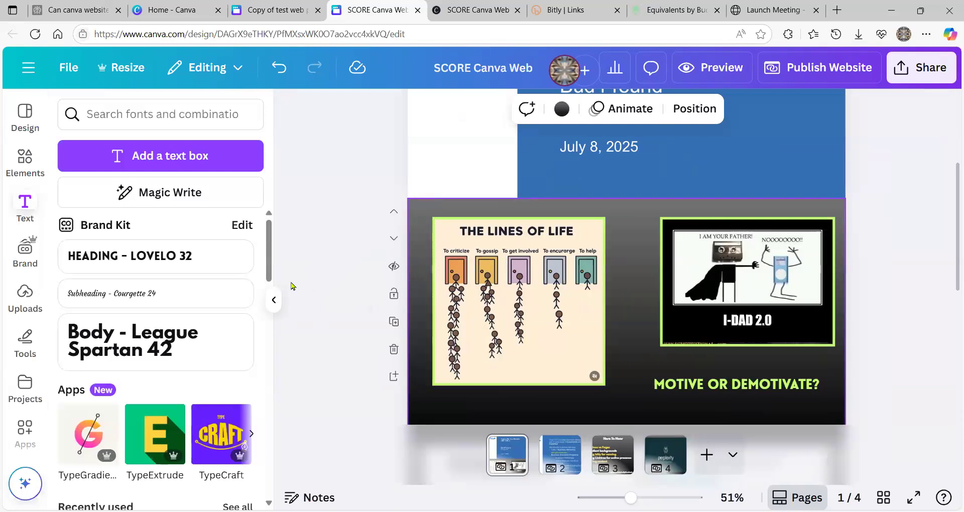
- Add a new blank gradient section and move it above the memes section
left_click(274, 302)
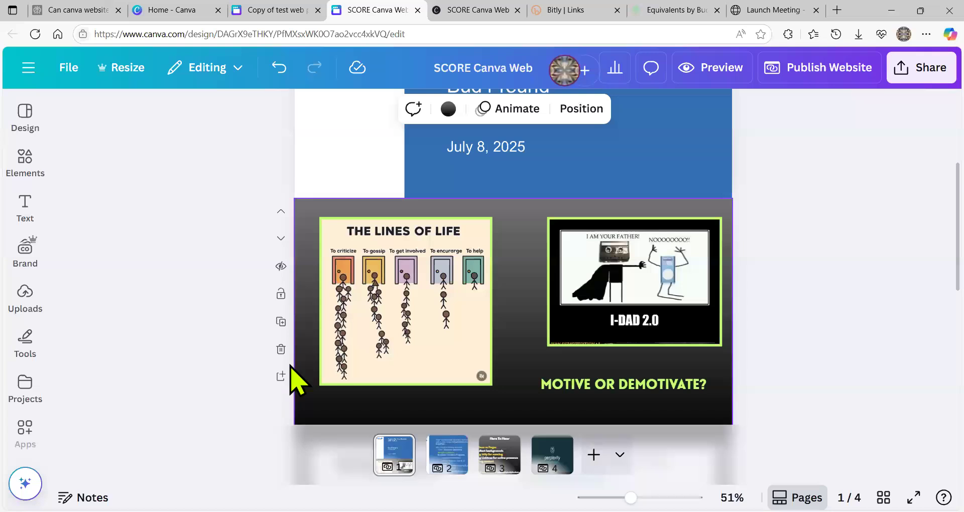
scroll(352, 370, "down", 1)
scroll(397, 362, "down", 3)
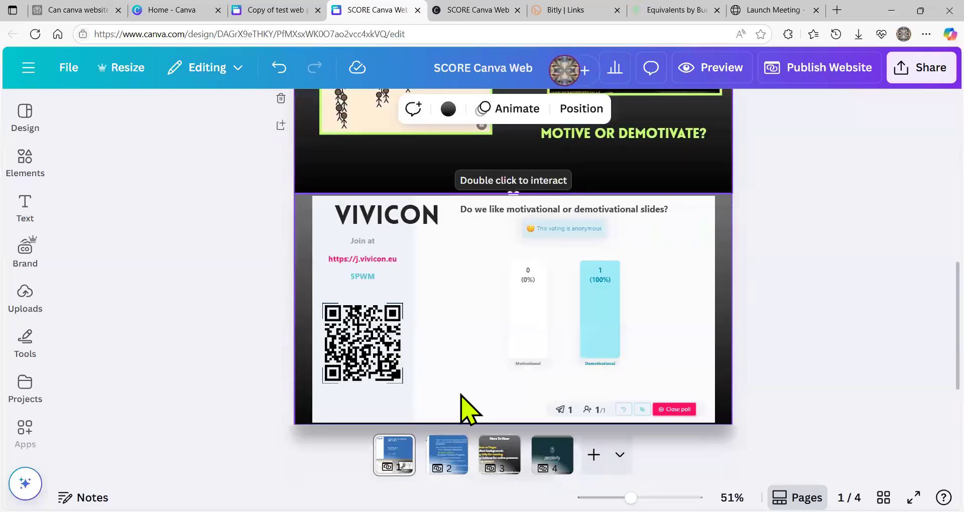
scroll(451, 367, "up", 4)
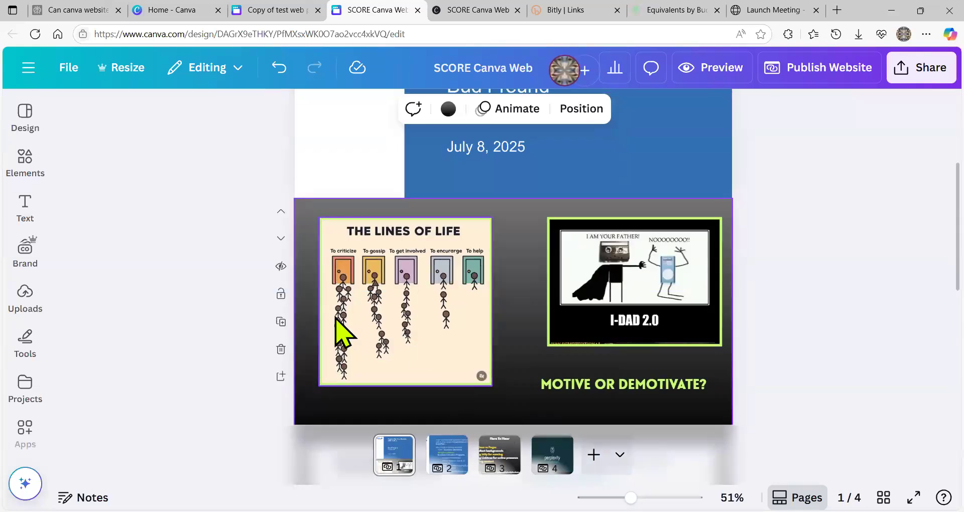
left_click(281, 378)
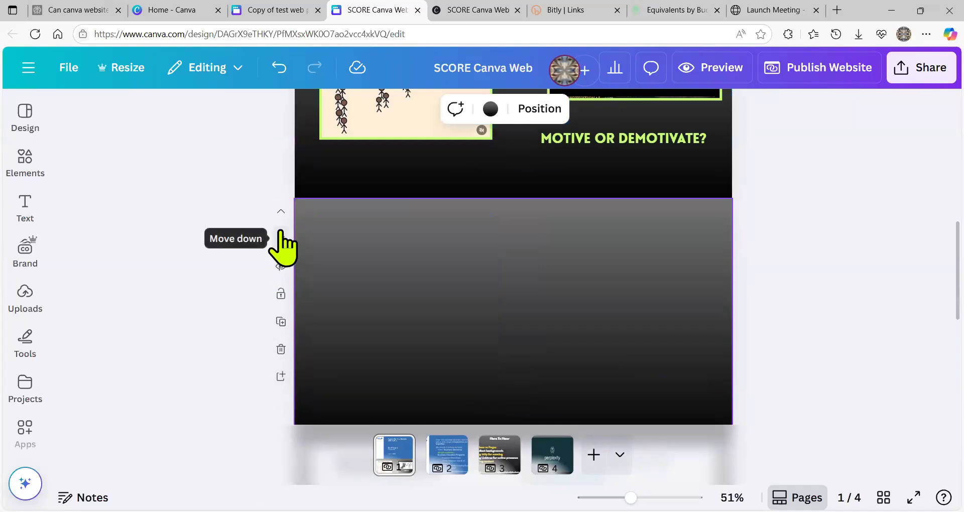
left_click(280, 211)
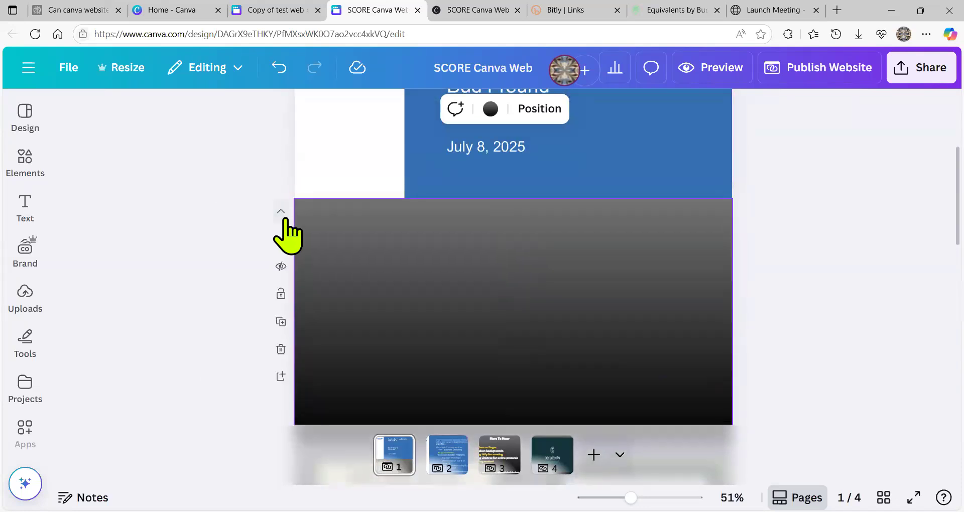
- Show the uploaded images beside the new empty section
scroll(478, 316, "down", 3)
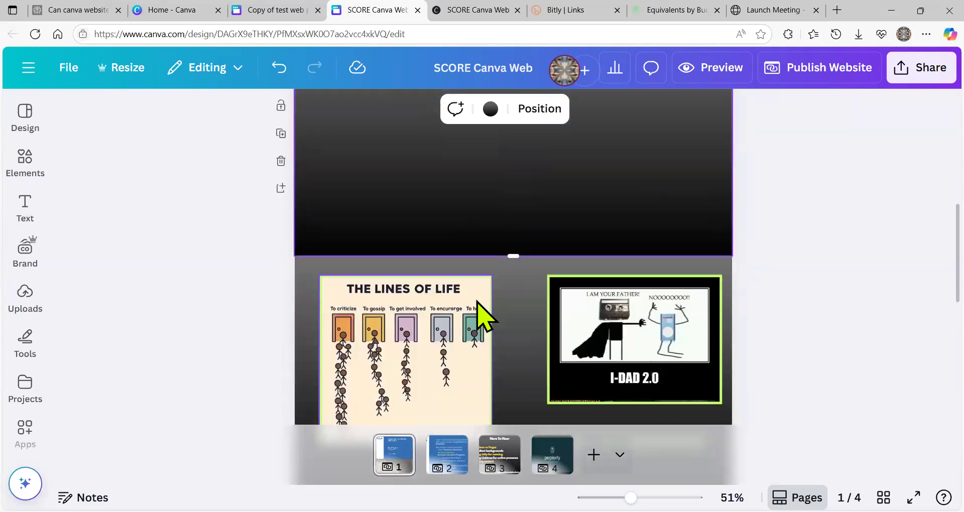
scroll(479, 319, "down", 3)
scroll(475, 324, "up", 5)
scroll(474, 311, "up", 1)
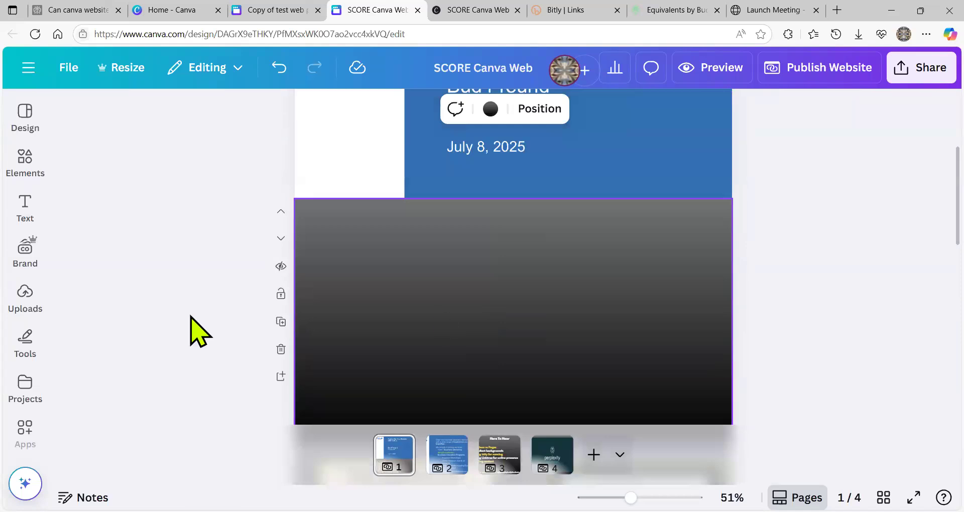
left_click(35, 299)
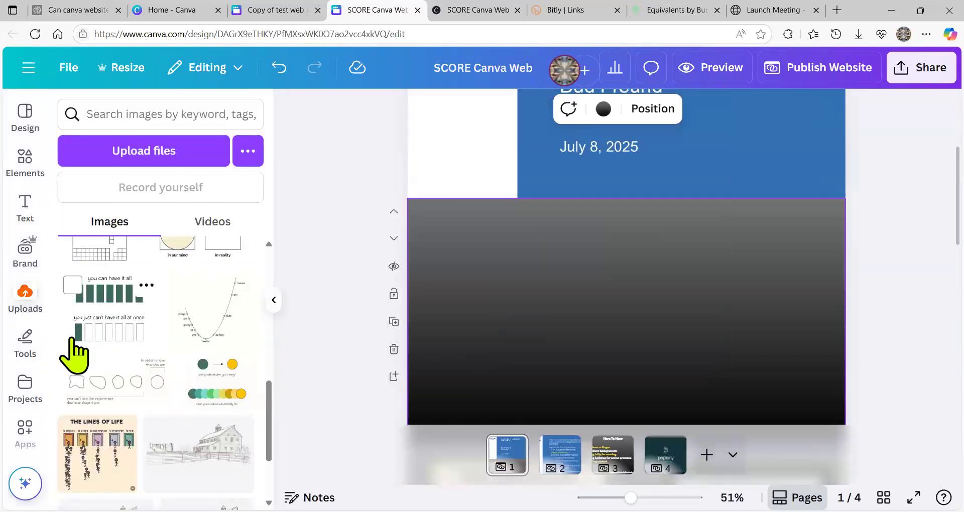
- Place the DON'T LAUGH meme on the new section's right side
scroll(76, 352, "up", 2)
scroll(76, 352, "up", 5)
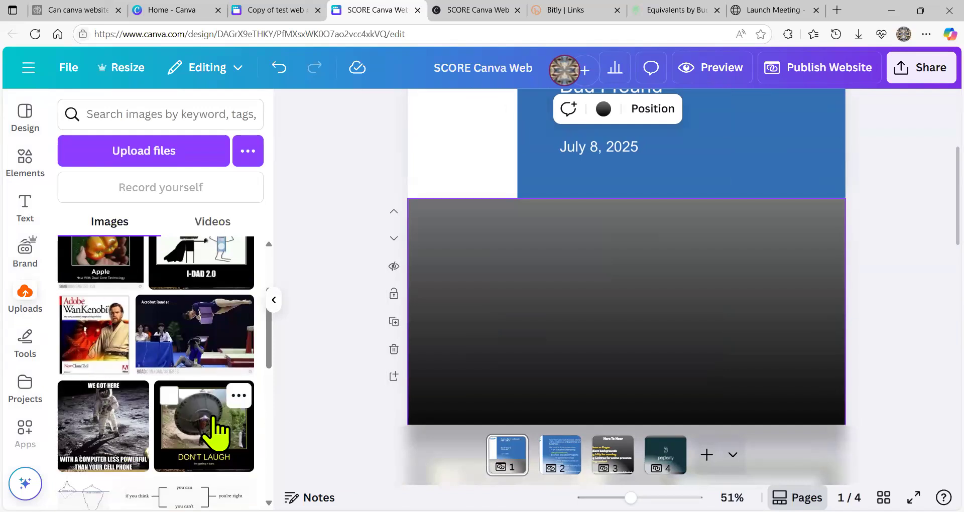
left_click(215, 430)
left_click_drag(663, 327, 753, 324)
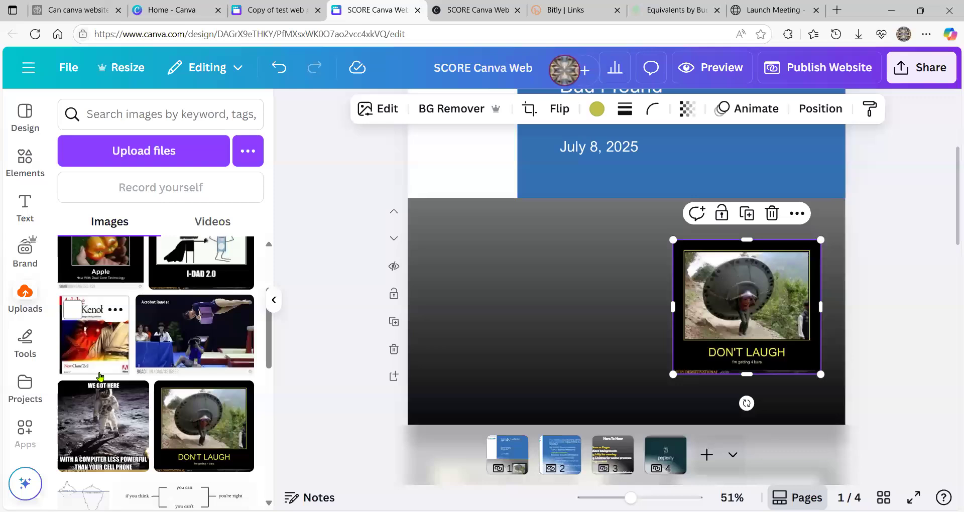
- Place the 'you can have it all' chart on the section's left side
scroll(98, 387, "down", 3)
scroll(98, 379, "down", 3)
left_click(76, 349)
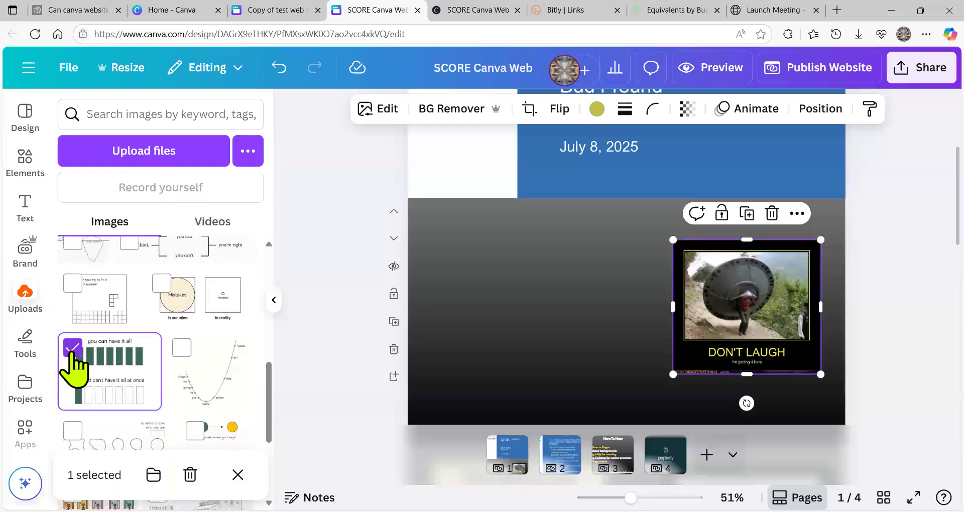
left_click(73, 348)
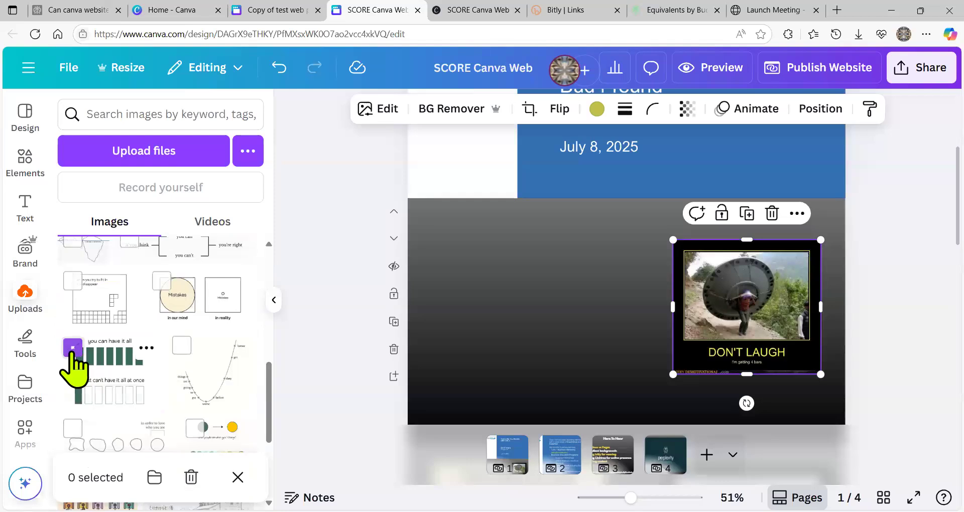
left_click(111, 380)
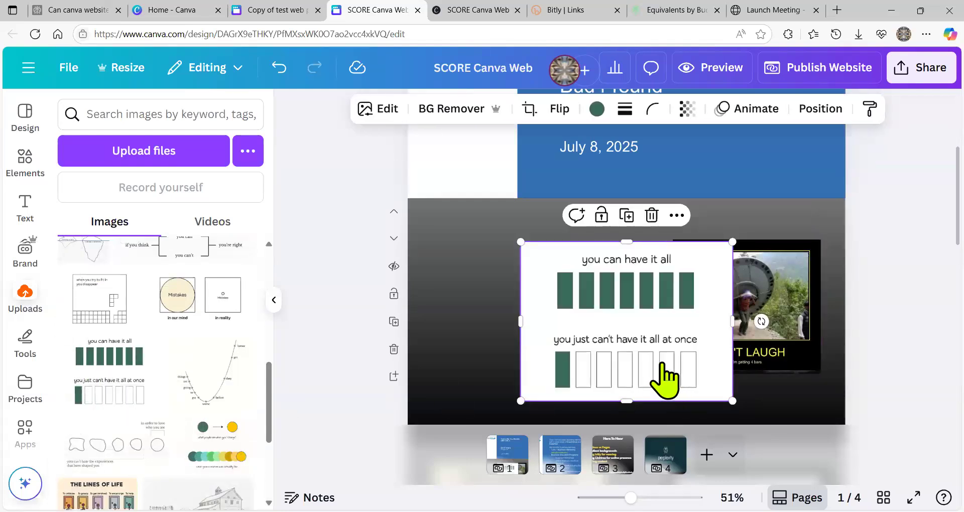
left_click_drag(652, 365, 563, 362)
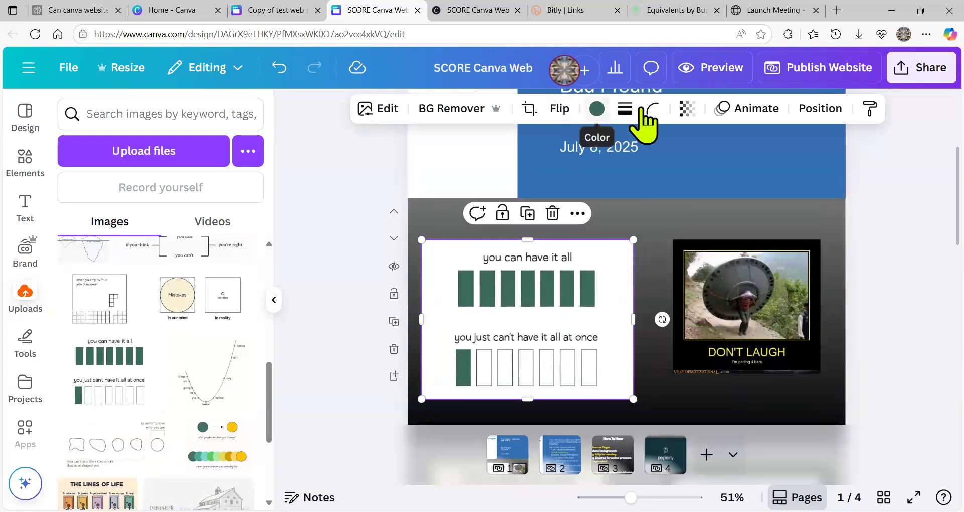
- Give the 'you can have it all' chart a thick solid lime-green border
left_click(625, 108)
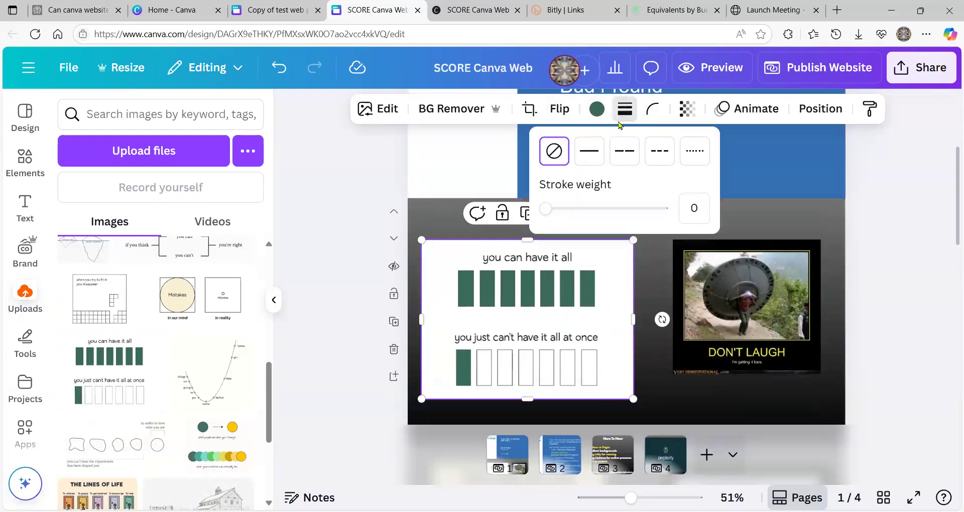
left_click(589, 153)
left_click_drag(550, 208, 555, 210)
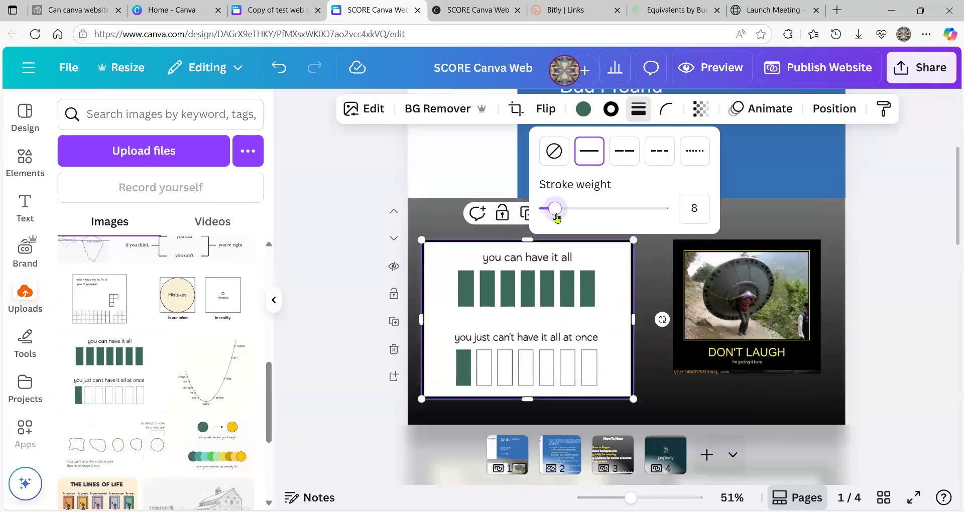
left_click(611, 109)
left_click(205, 221)
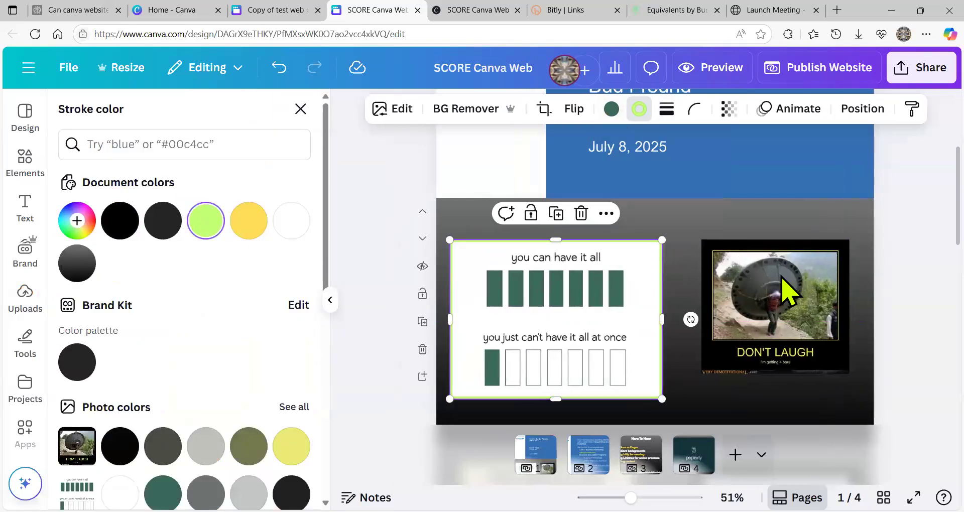
- Give the DON'T LAUGH meme a solid lime-green border of weight 8
left_click(808, 296)
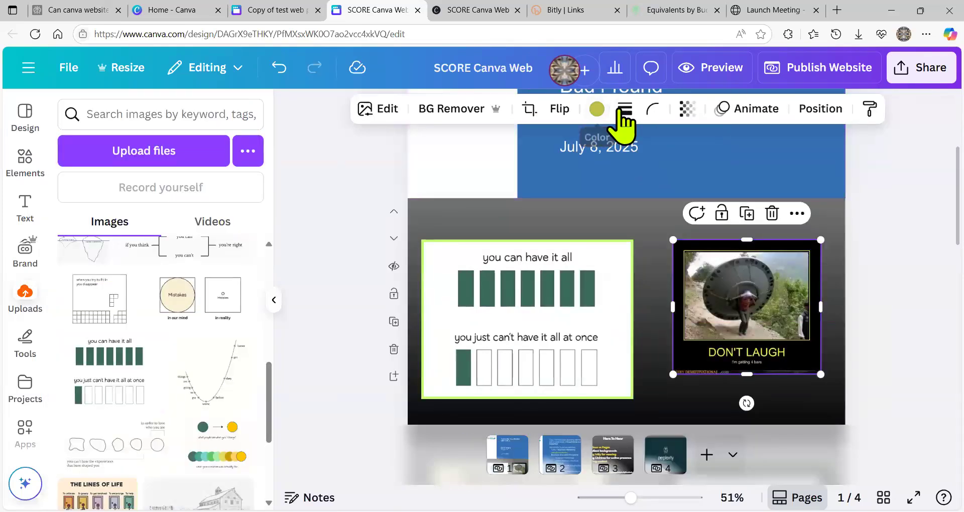
left_click(623, 111)
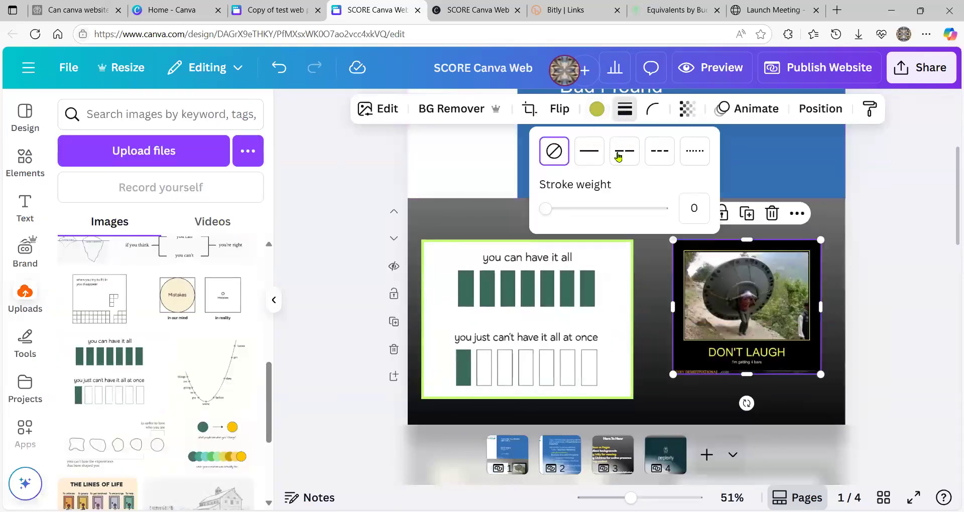
left_click(586, 154)
left_click_drag(548, 209, 552, 210)
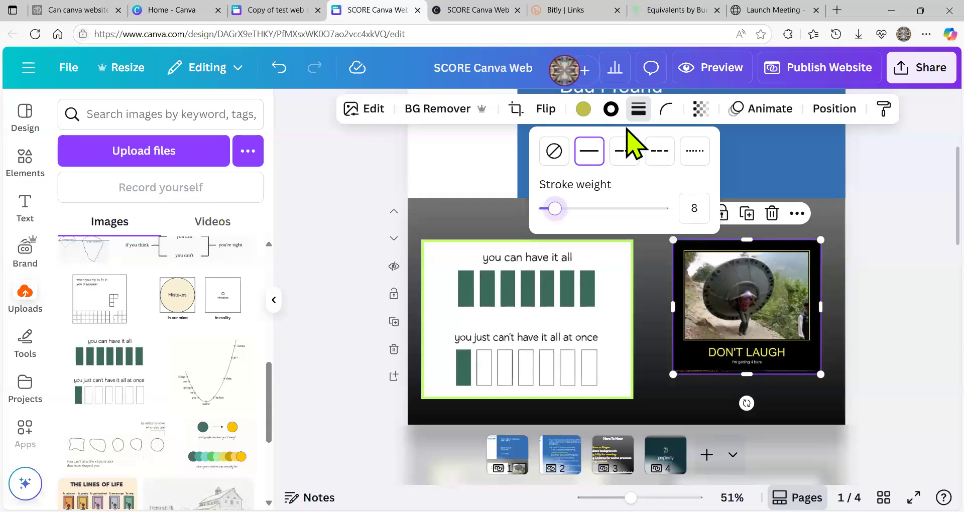
left_click(612, 112)
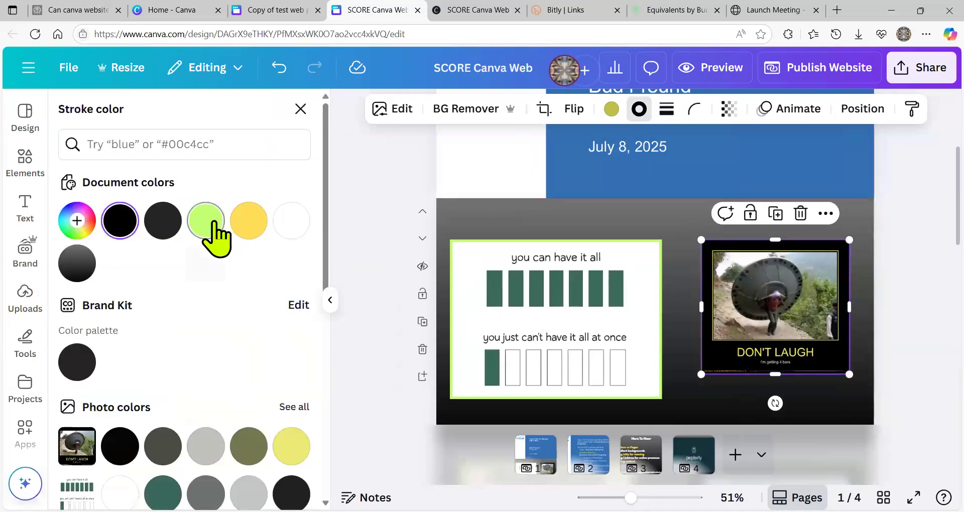
left_click(206, 222)
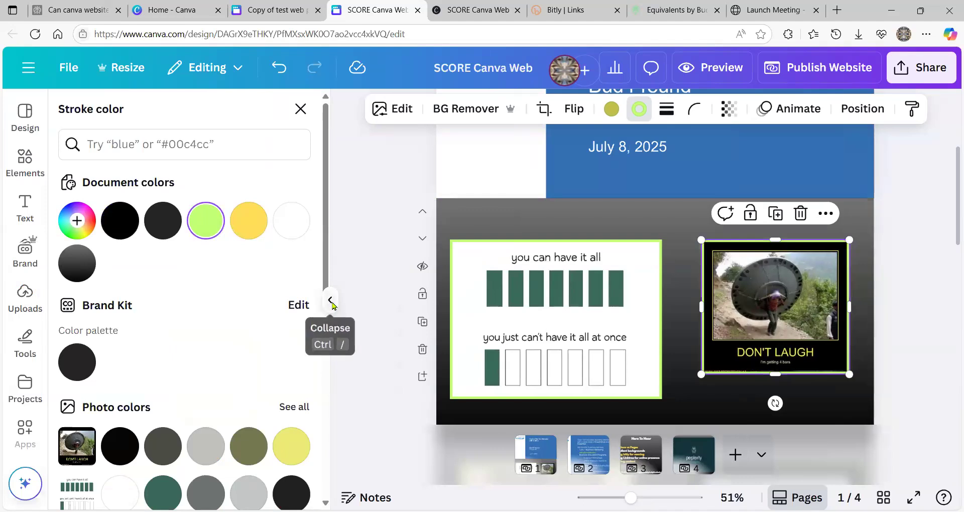
left_click(330, 303)
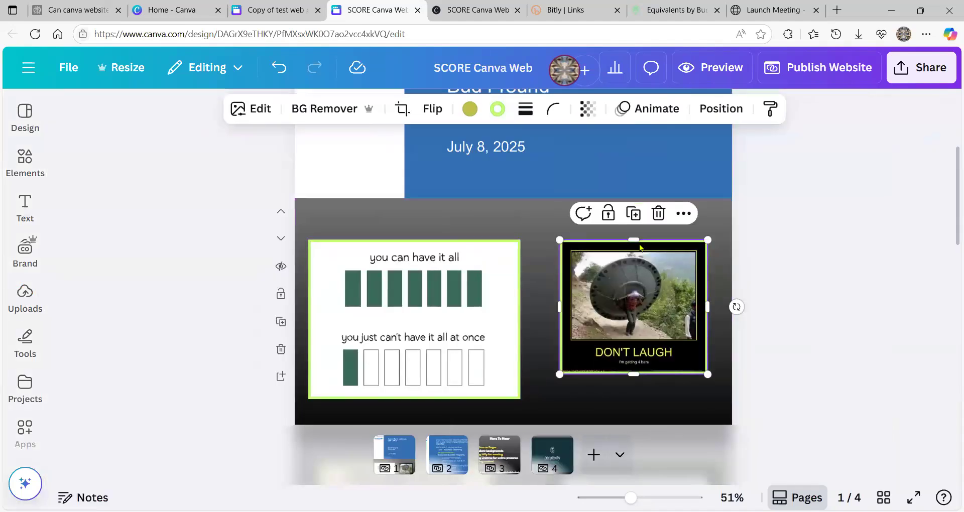
key("Escape")
scroll(498, 323, "up", 4)
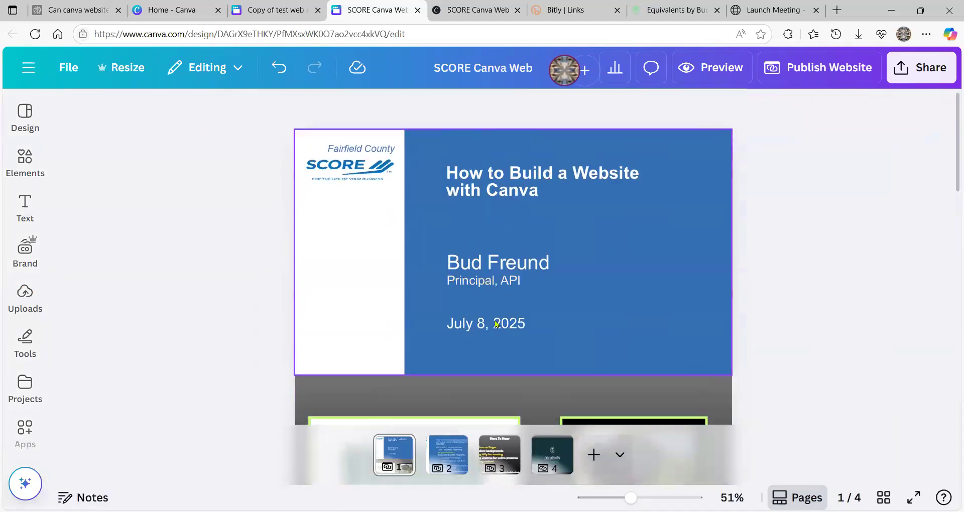
scroll(496, 324, "down", 10)
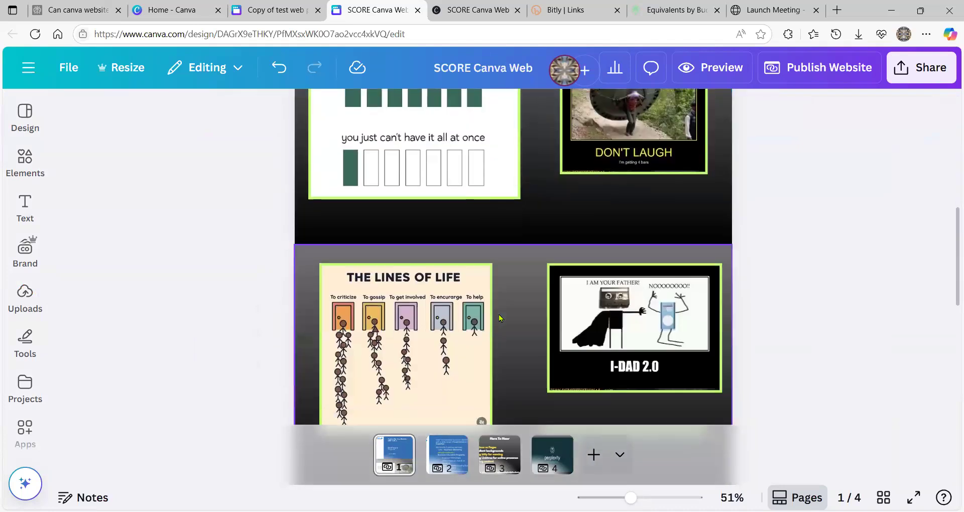
scroll(501, 317, "down", 1)
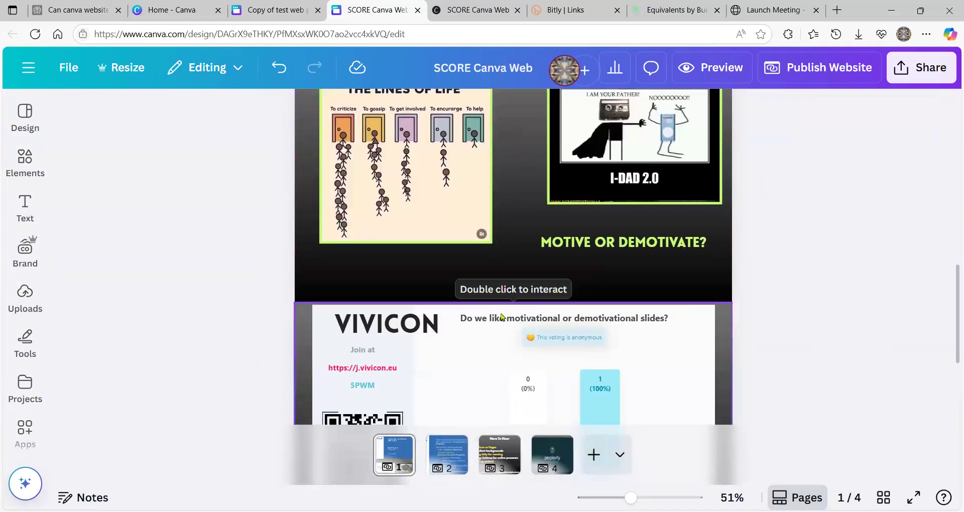
scroll(501, 317, "down", 4)
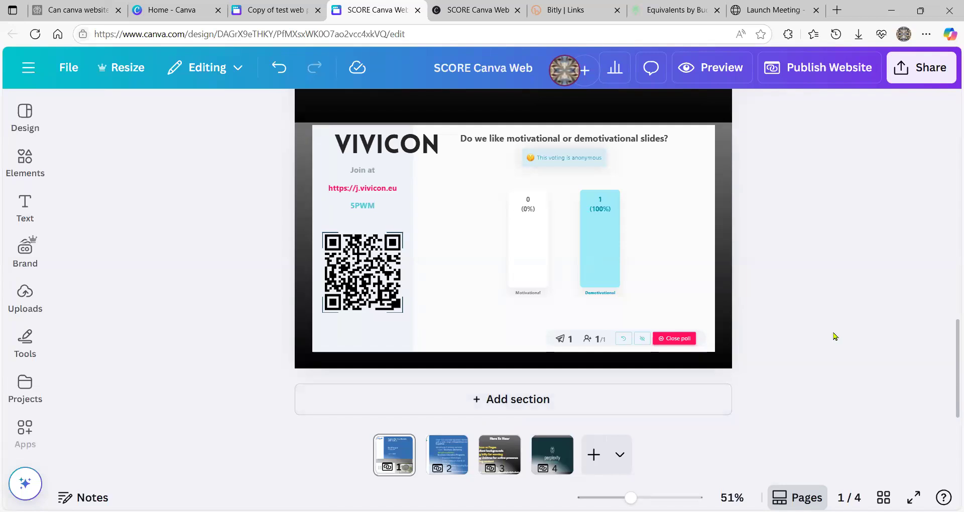
left_click(926, 69)
scroll(785, 287, "up", 5)
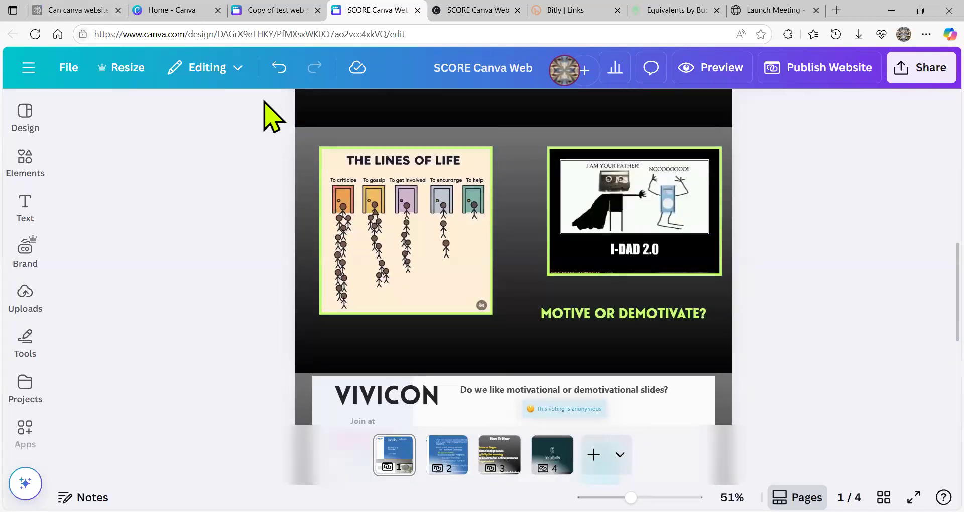
- Start publishing the website, edit its URL, and review its publishing settings
left_click(817, 68)
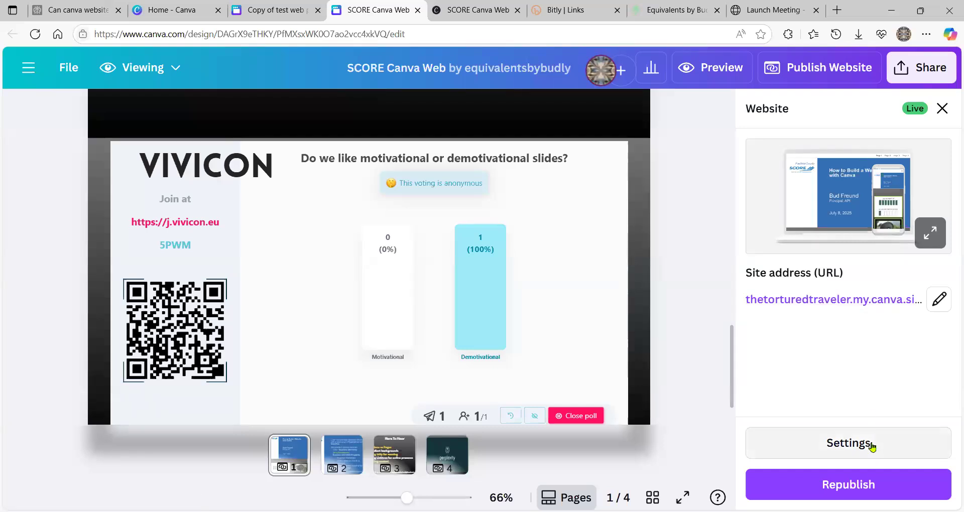
left_click(943, 303)
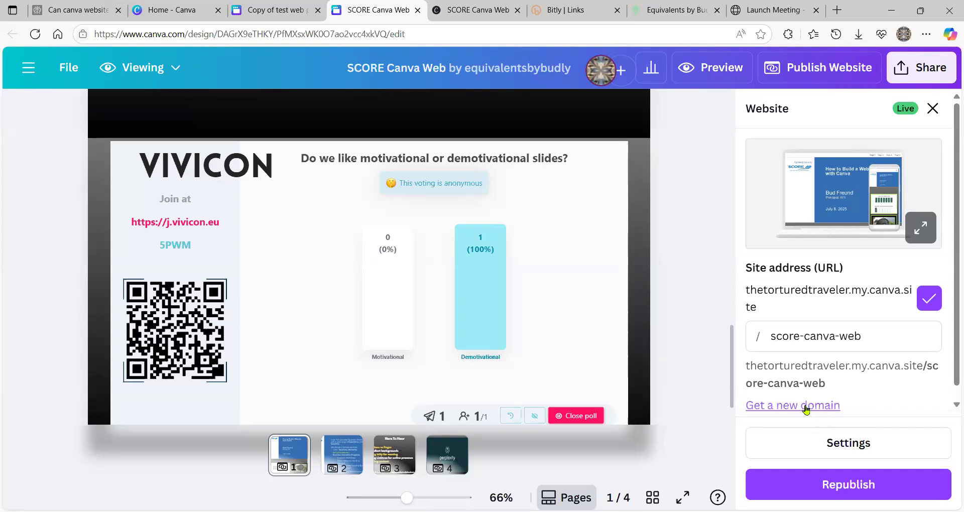
left_click(811, 444)
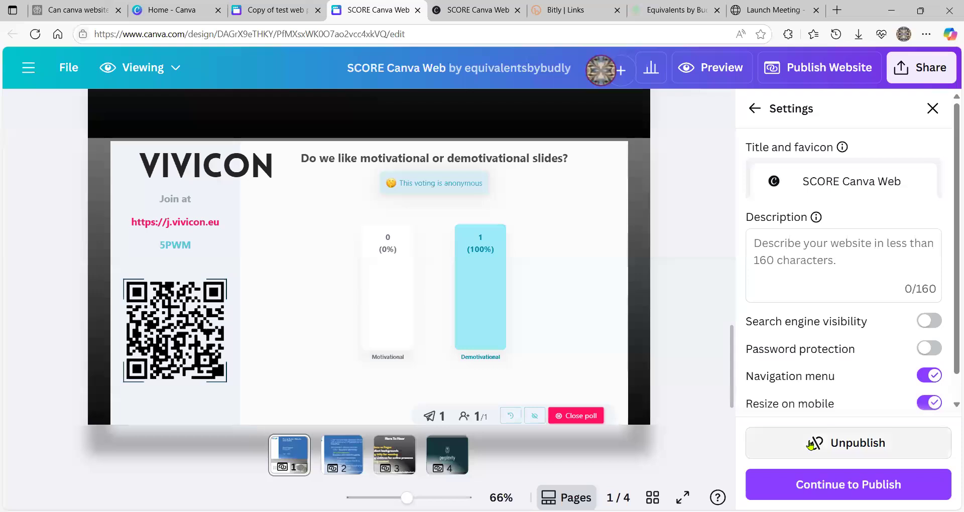
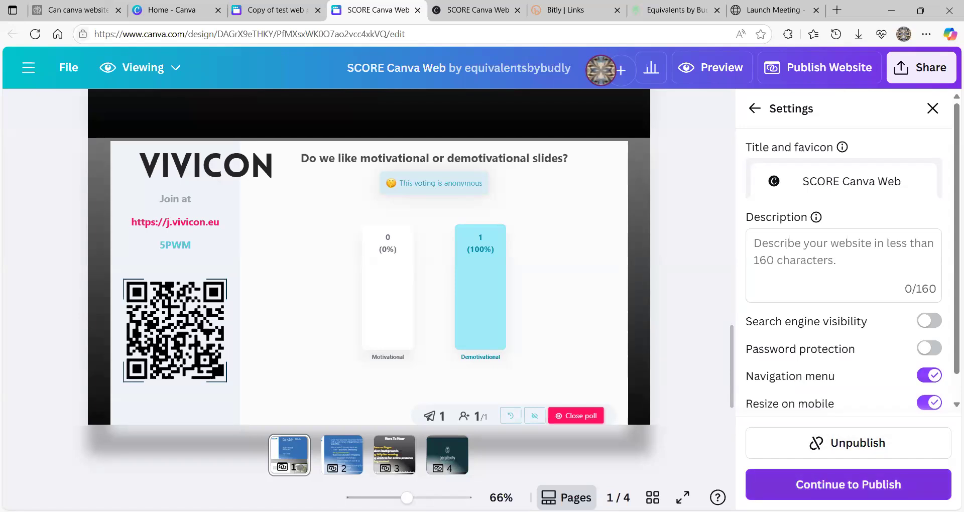
- Continue past the site settings and republish the SCORE Canva website
left_click(848, 485)
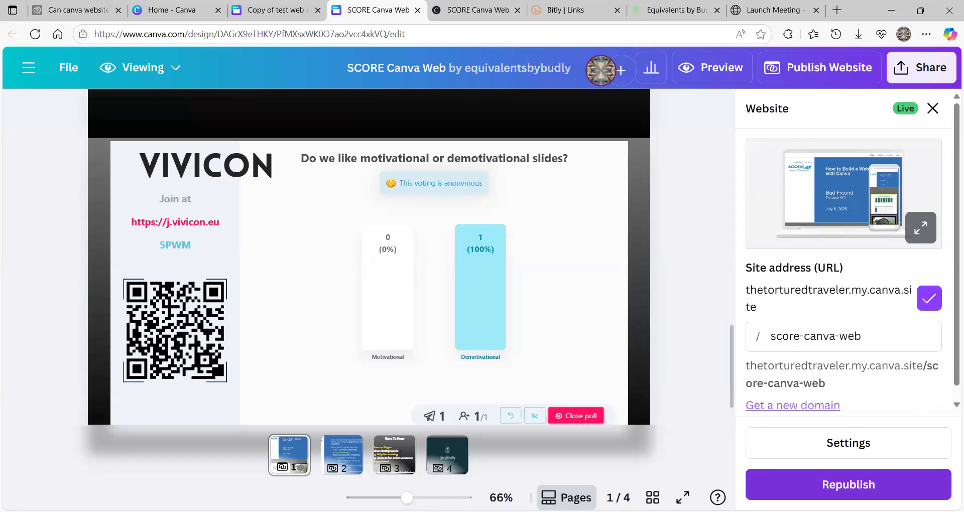
left_click(815, 484)
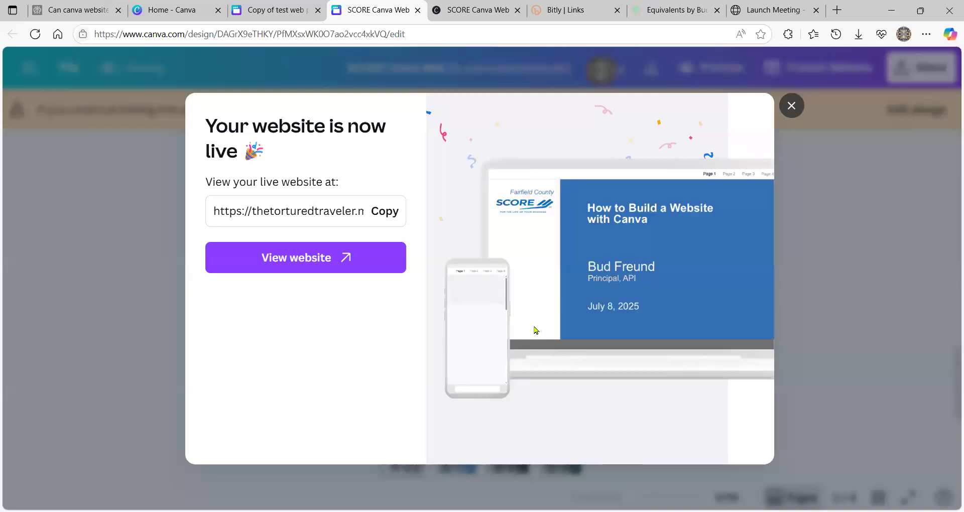
- Copy the live website URL and close the 'Your website is now live' confirmation
left_click(384, 216)
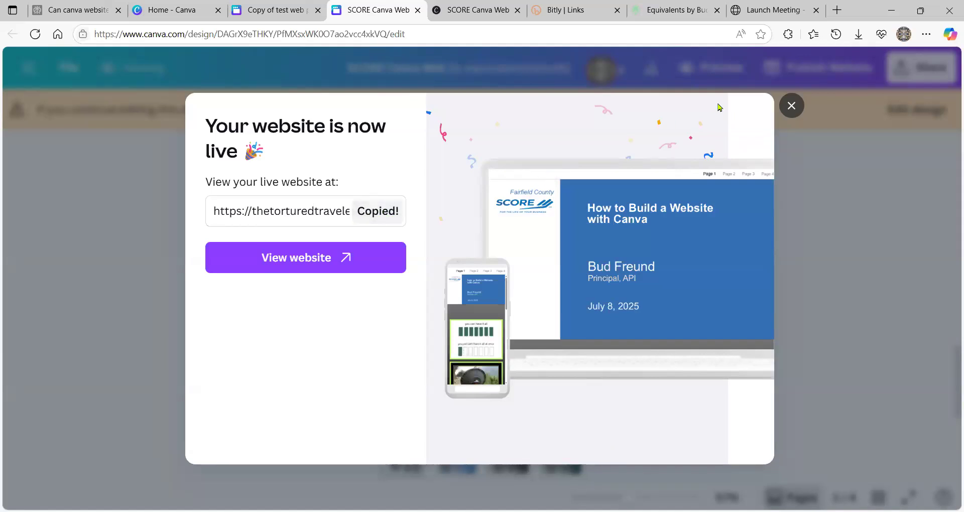
left_click(791, 106)
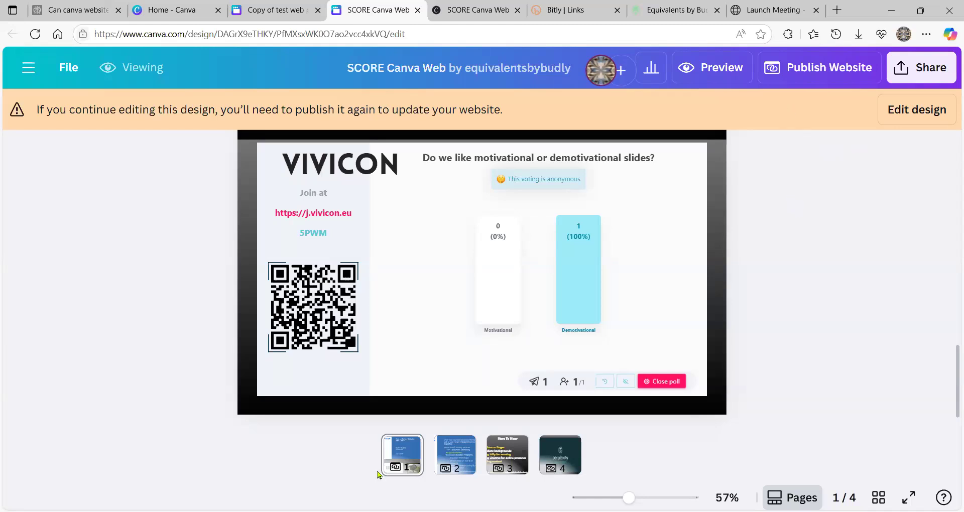
- Review page 2's SCORE services list, then switch to the Bitly Links tab
left_click(451, 459)
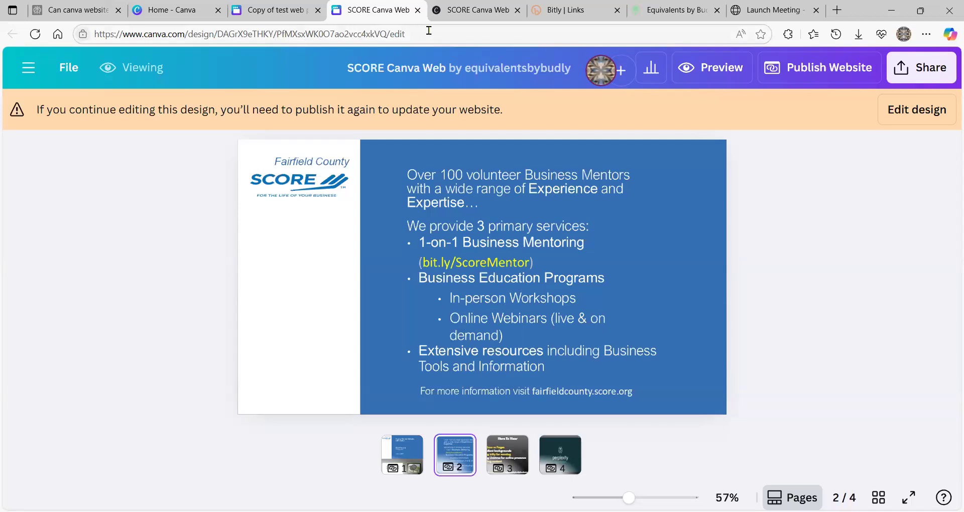
left_click(566, 15)
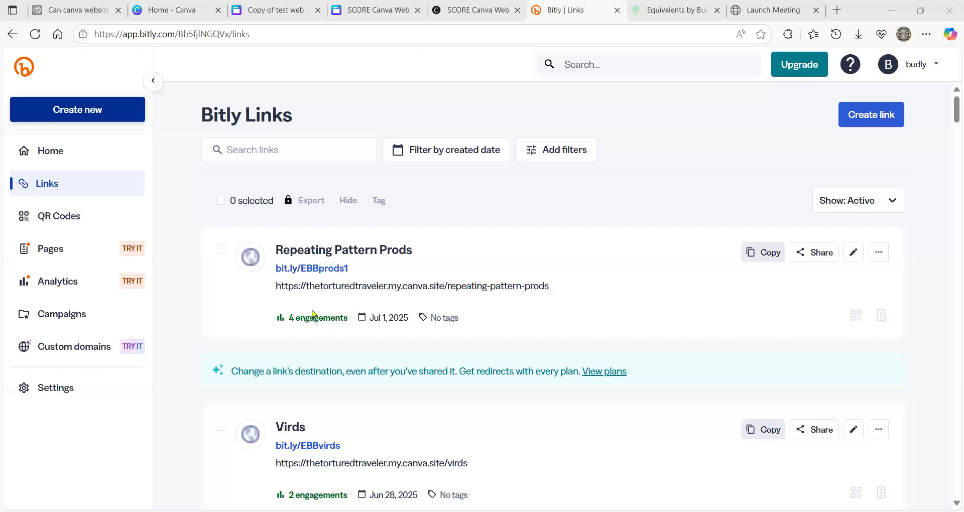
- Scroll through the existing Bitly links and start a new shortened link
scroll(314, 324, "down", 4)
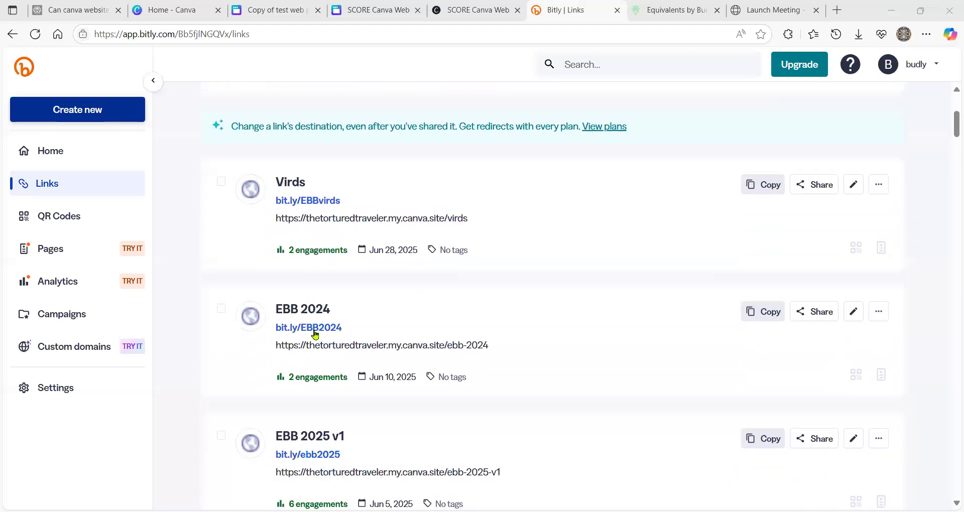
scroll(304, 294, "down", 1)
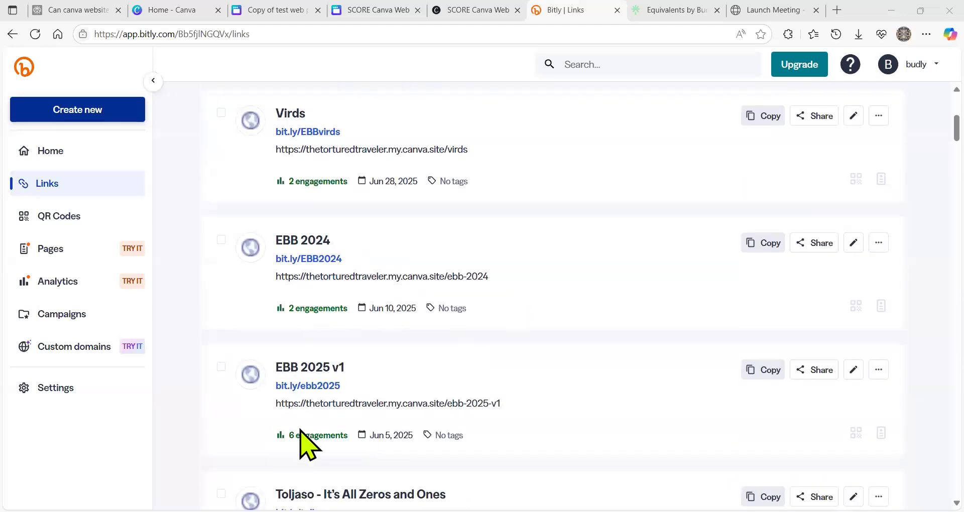
scroll(422, 276, "up", 5)
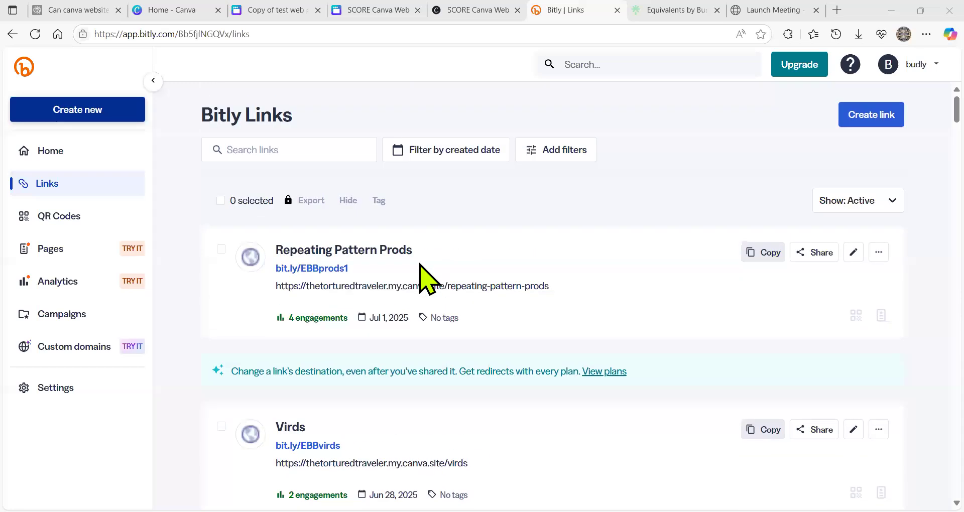
left_click(75, 110)
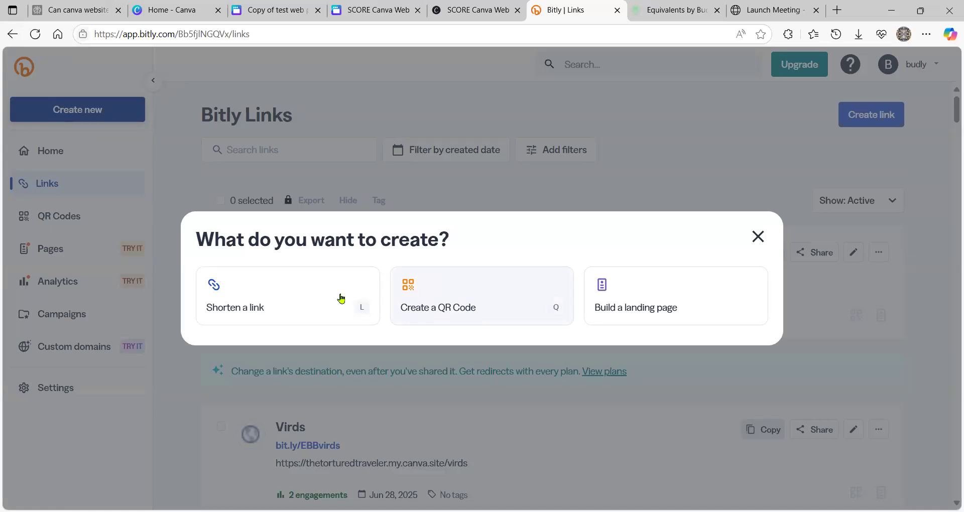
left_click(318, 300)
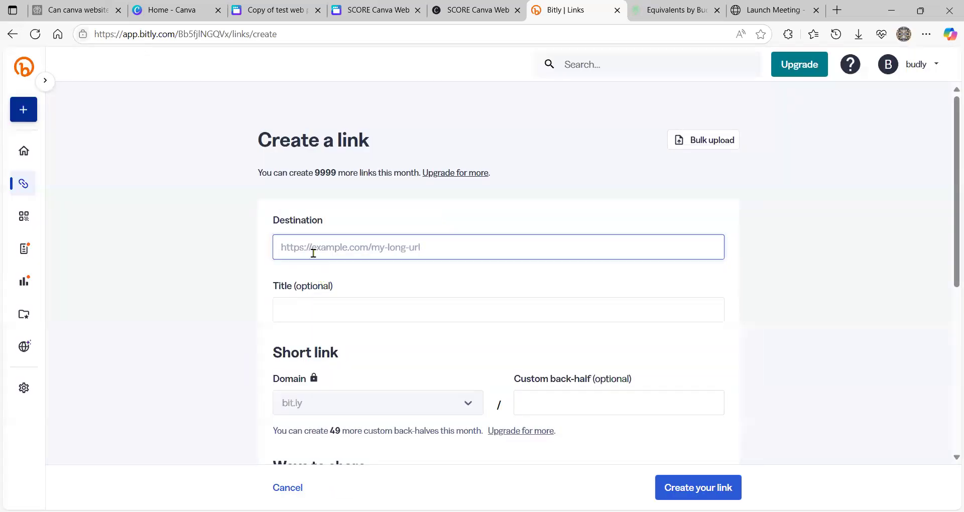
- Create bit.ly/scoreWebPg pointing to the pasted Canva site URL, titled SCORE Canva Web
right_click(313, 250)
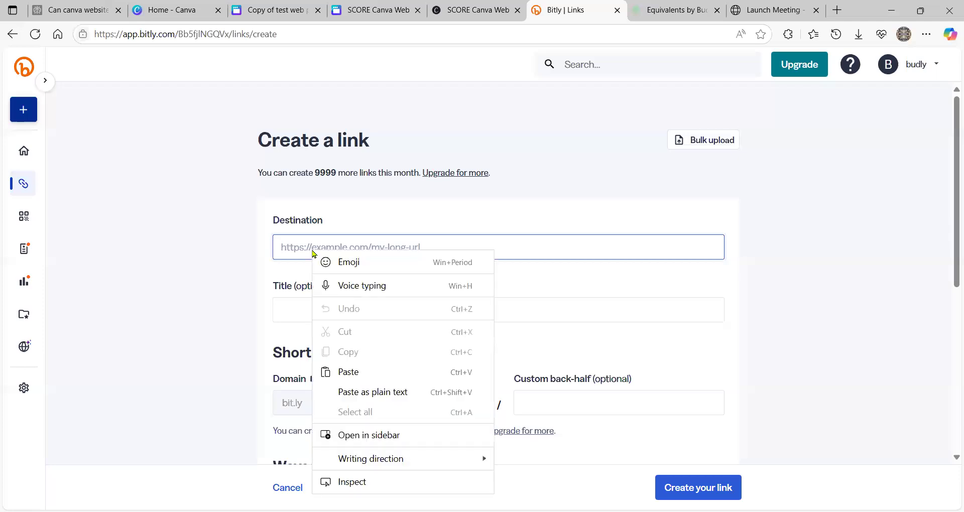
left_click(360, 393)
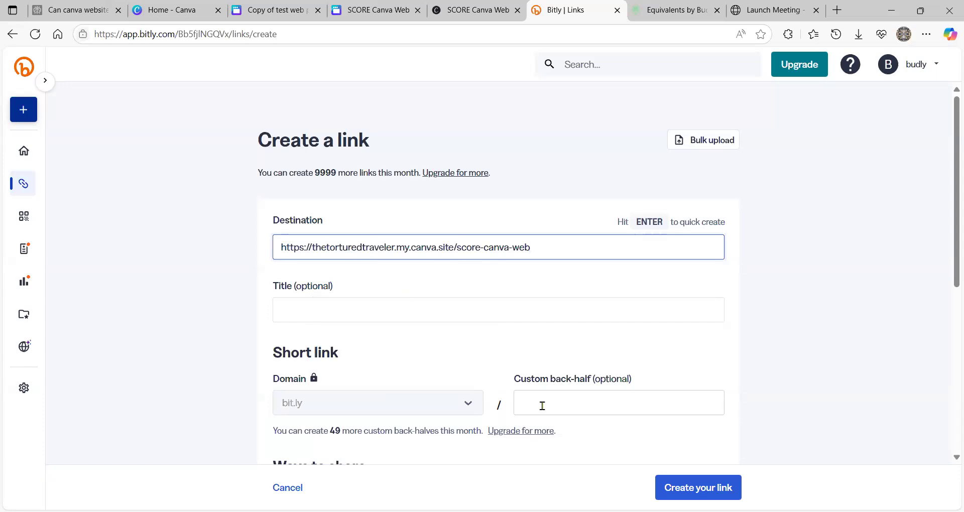
left_click(541, 401)
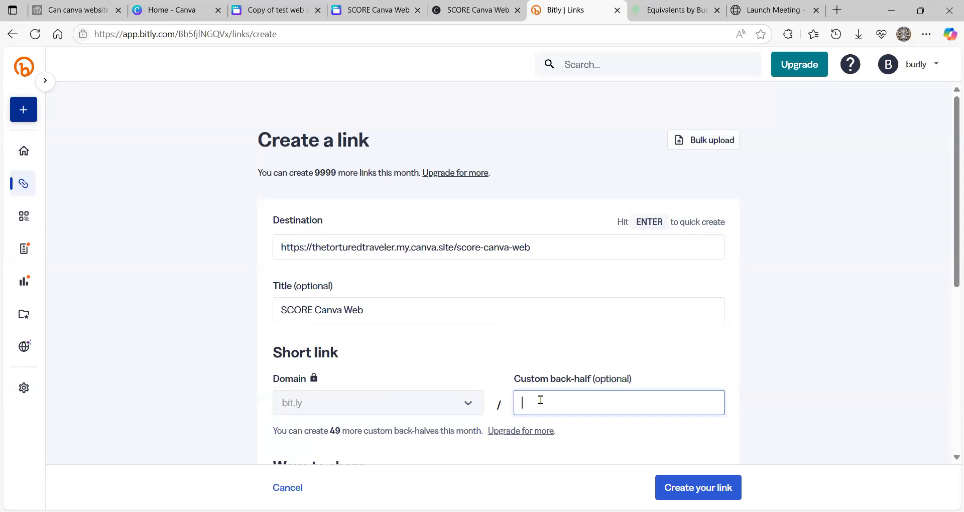
type("score WebPg")
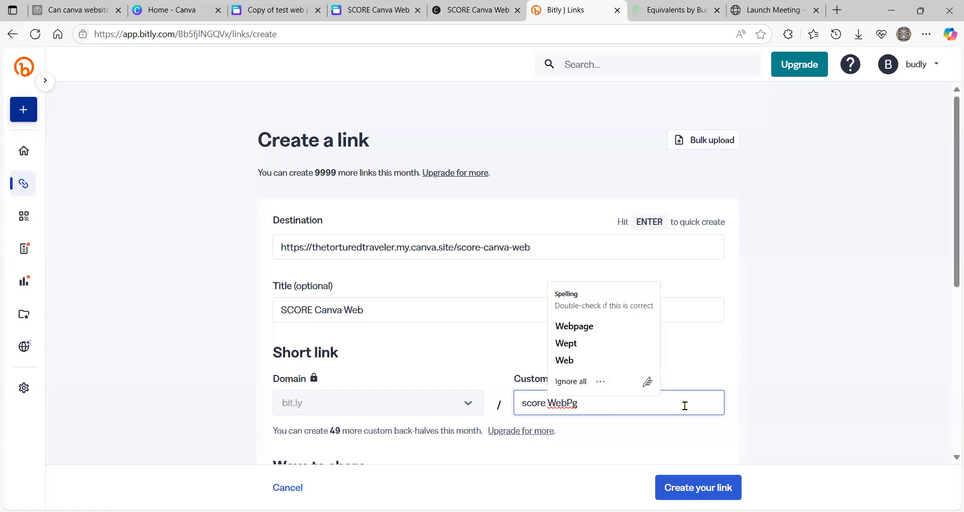
left_click(695, 441)
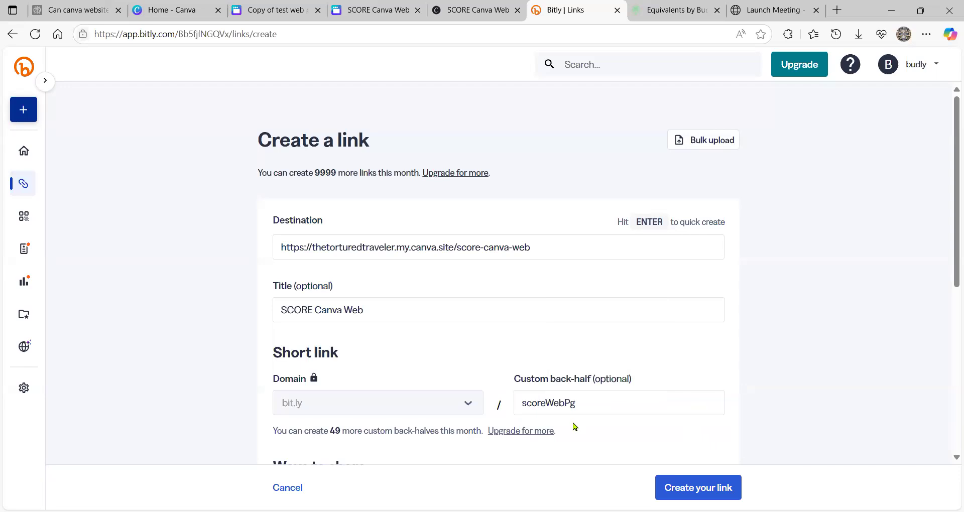
left_click(675, 489)
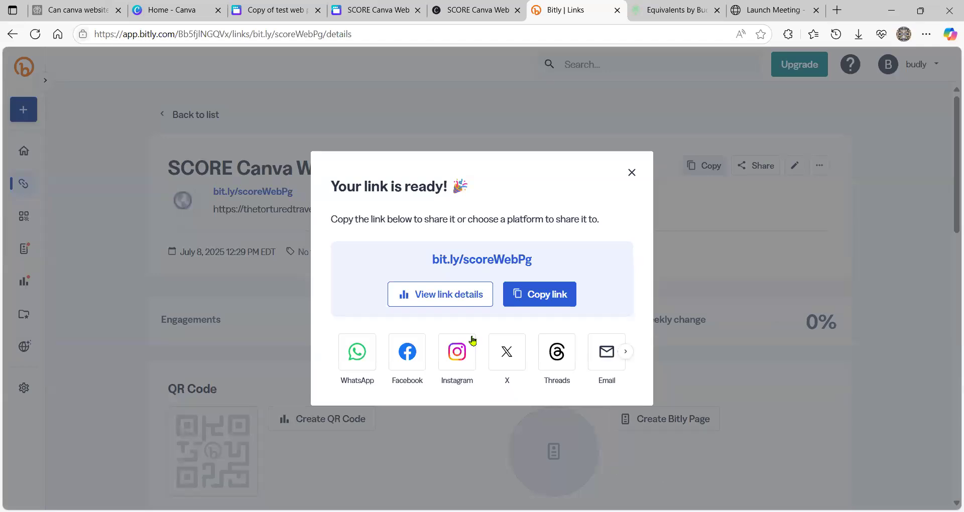
- Copy the bit.ly/scoreWebPg short link and switch to the Linktree profile page
left_click(534, 296)
left_click(680, 11)
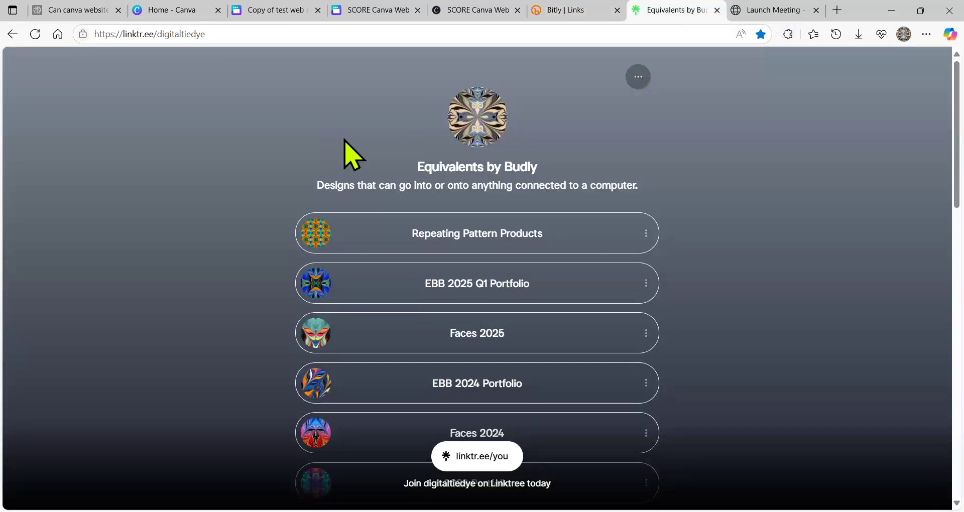
left_click(353, 12)
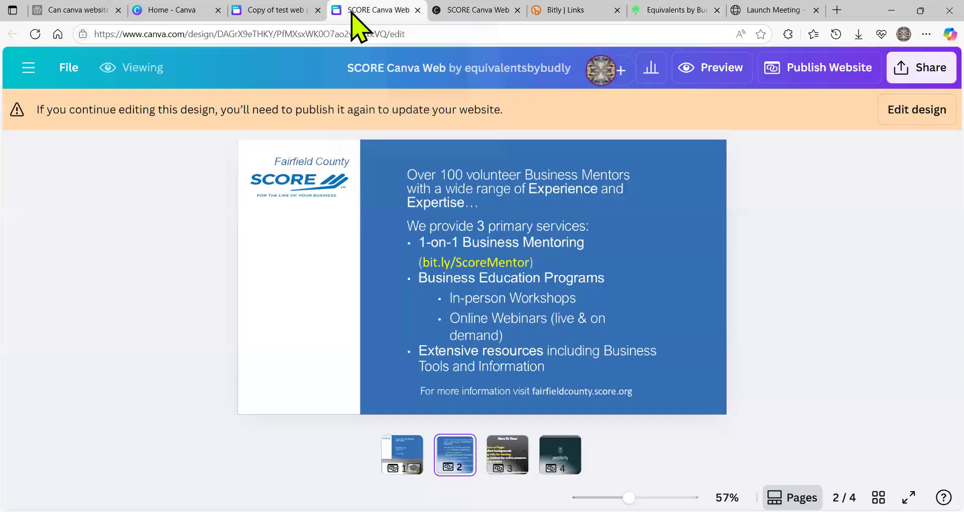
left_click(509, 460)
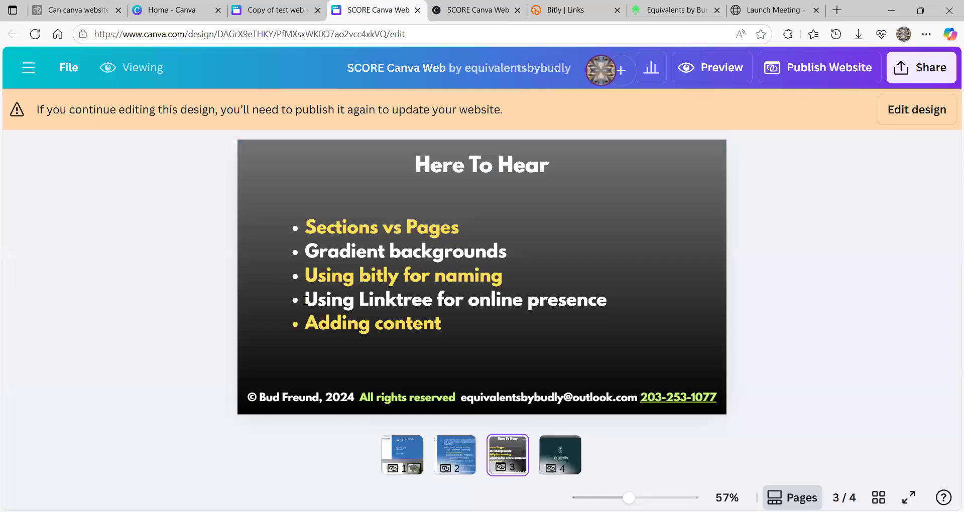
left_click_drag(417, 298, 541, 303)
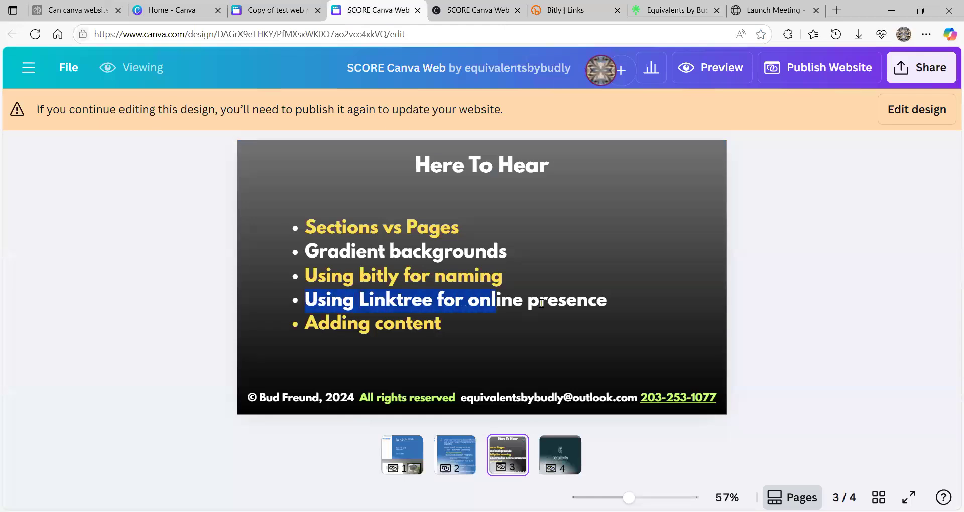
left_click_drag(614, 308, 613, 306)
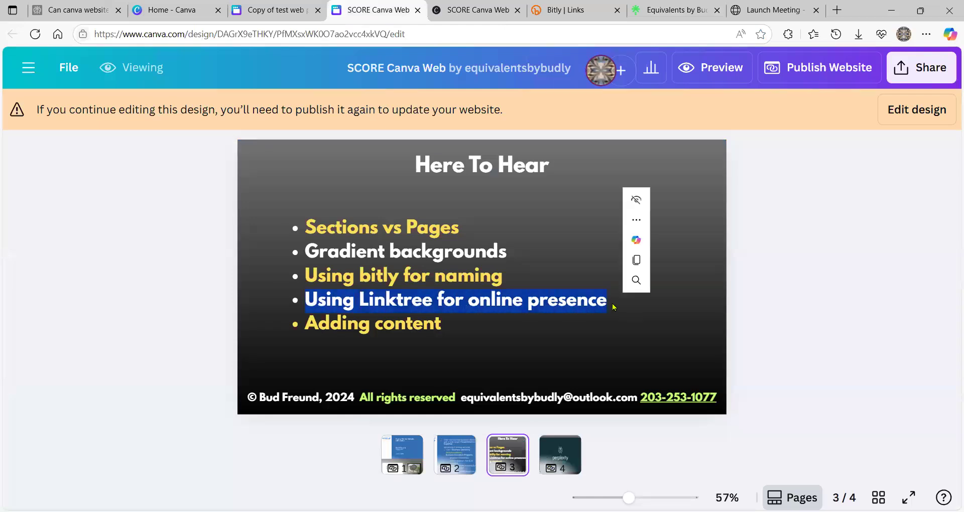
left_click(656, 13)
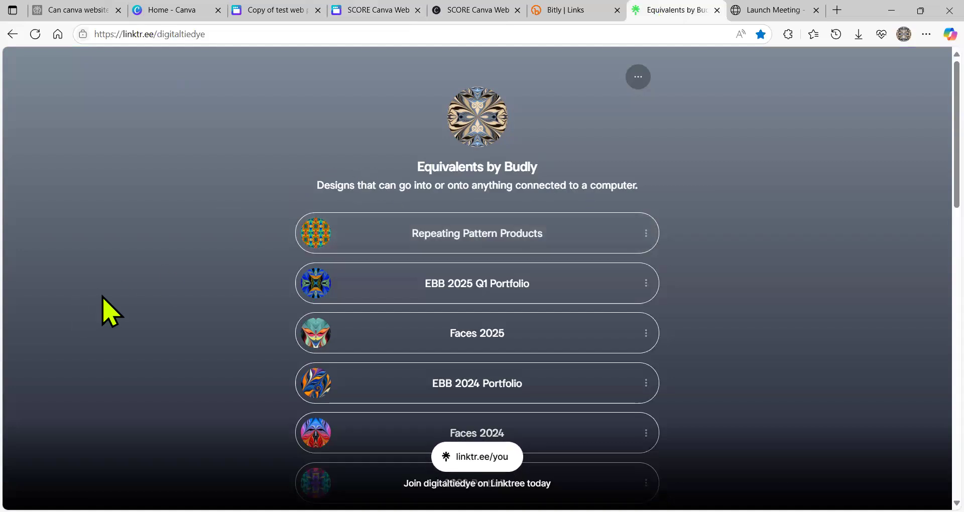
- Check the EBB 2025 Q1 Portfolio link, close Bitly's link-ready dialog, and return to Linktree
scroll(168, 294, "down", 2)
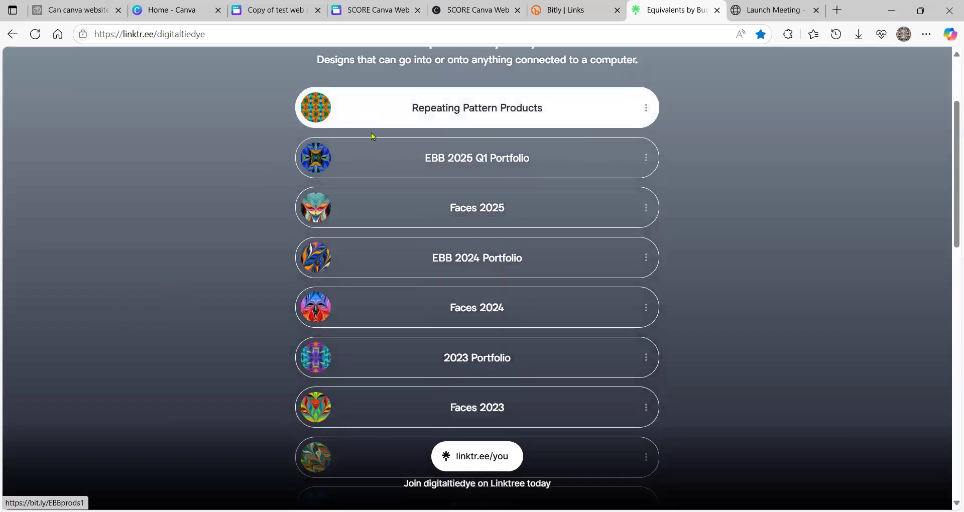
left_click(364, 156)
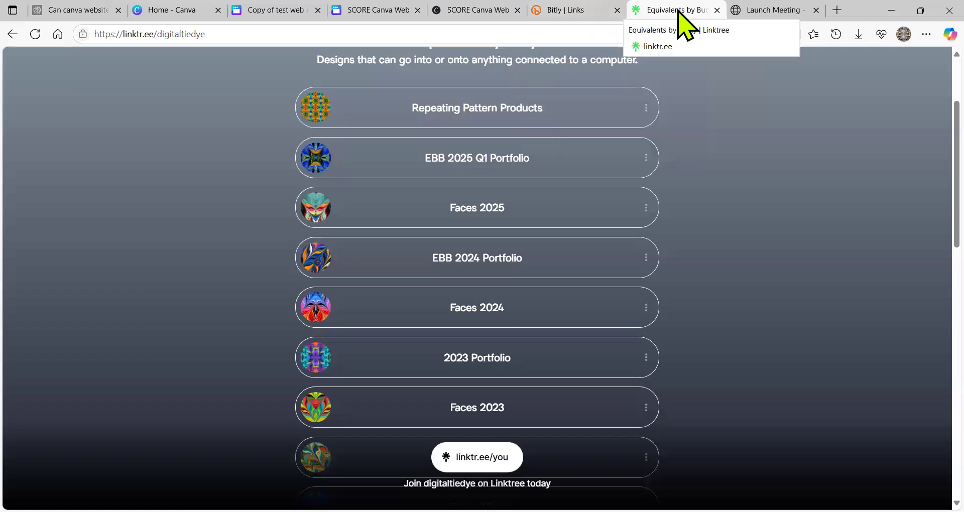
left_click(567, 10)
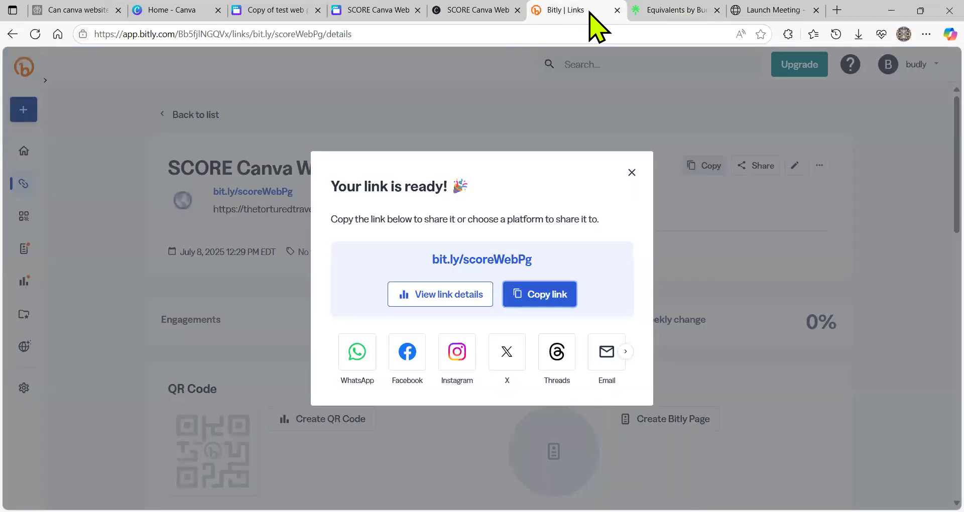
left_click(632, 173)
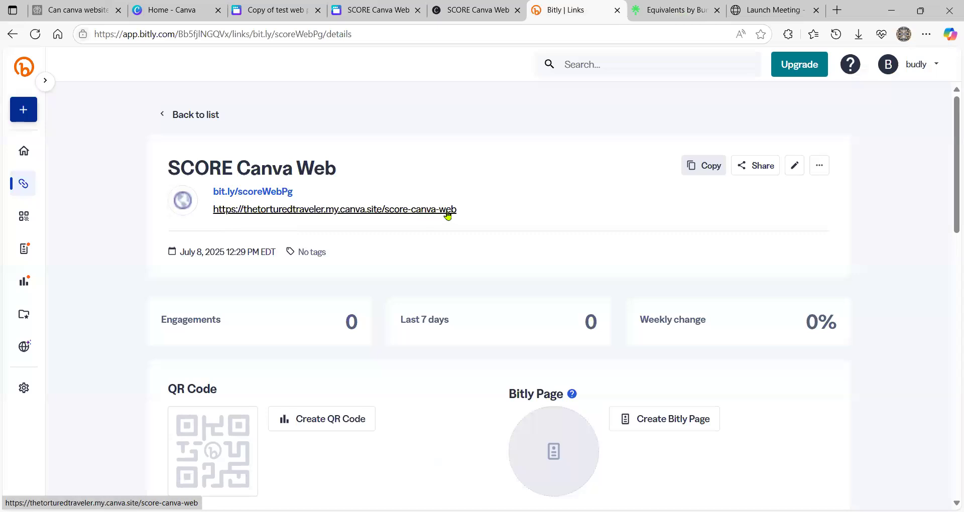
left_click(693, 12)
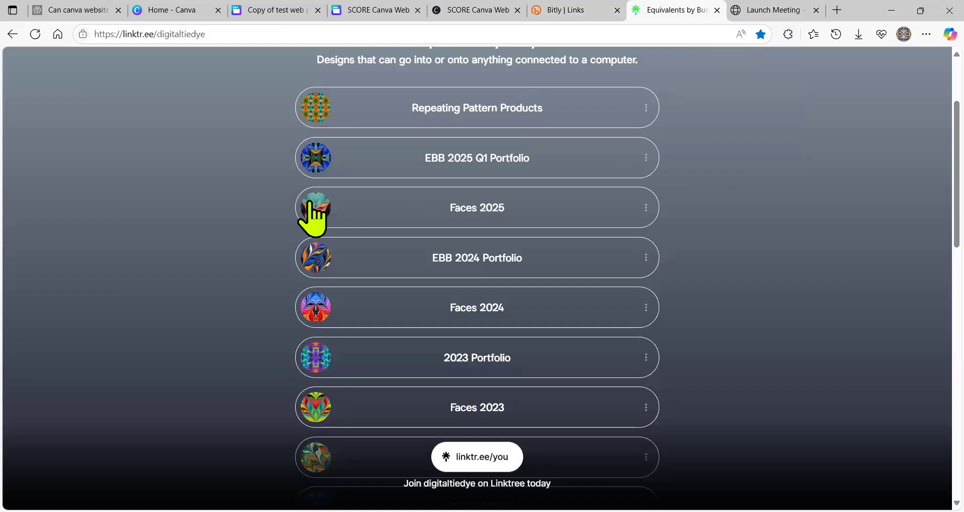
scroll(314, 216, "up", 3)
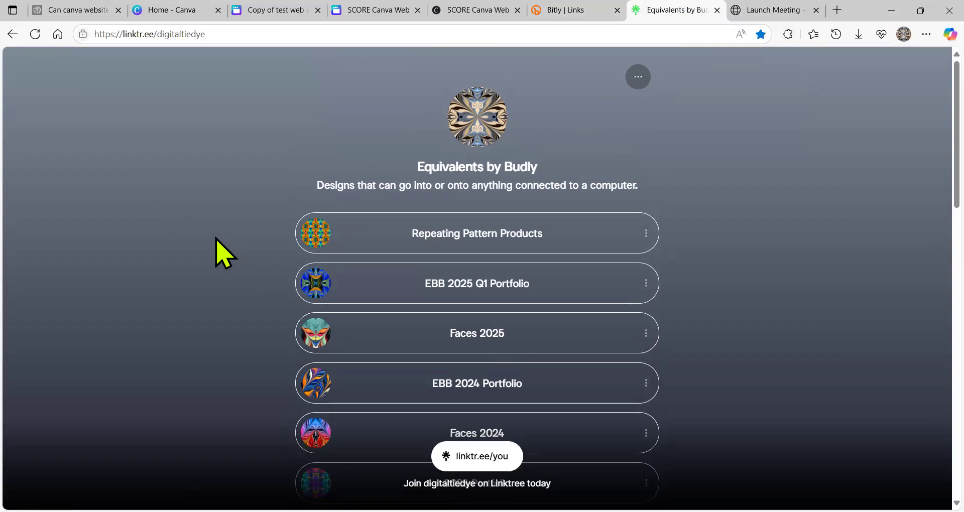
- Load linktree.com in place of the Equivalents by Budly profile page
left_click(212, 32)
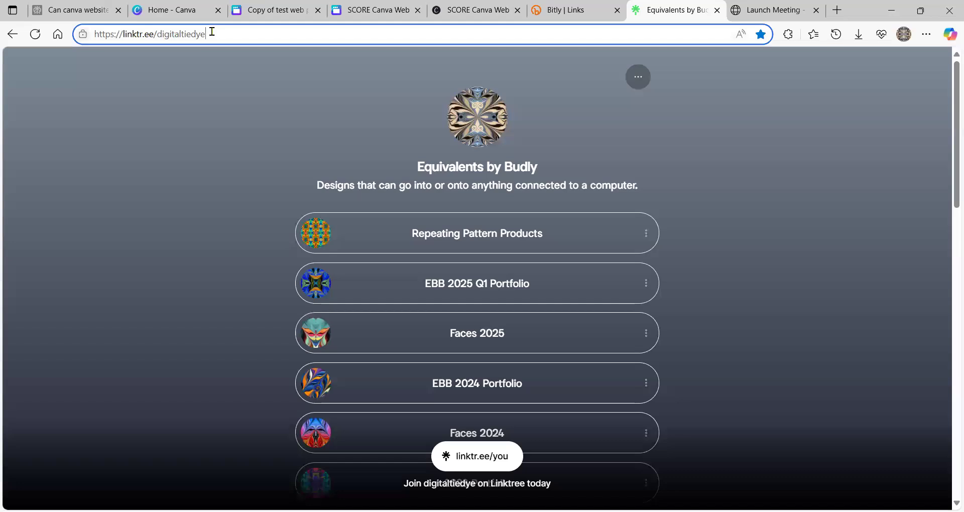
key("ctrl+a")
type("l")
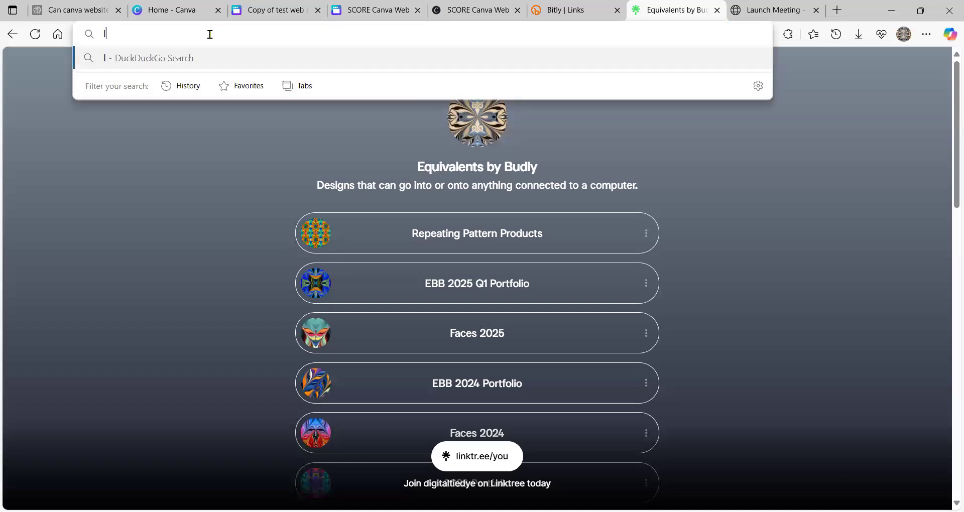
type("inktree.co")
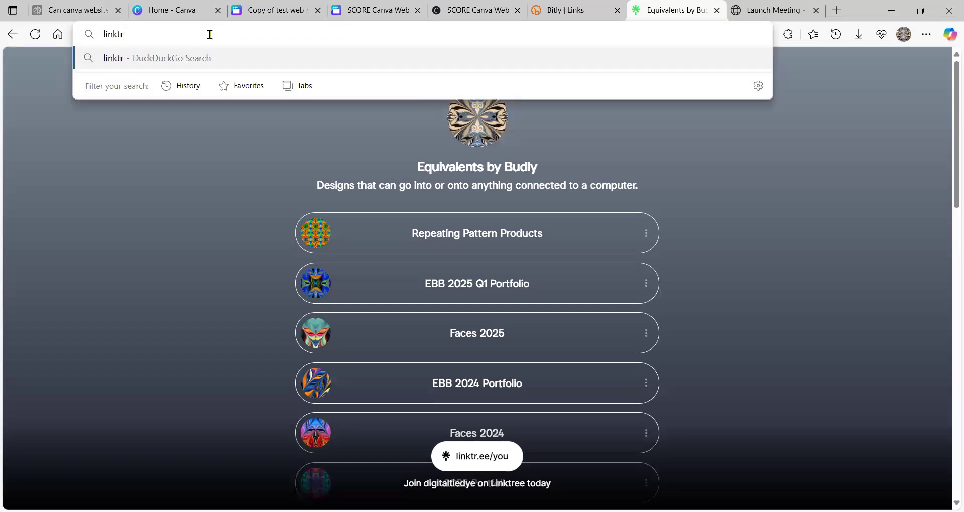
type("m")
key("Return")
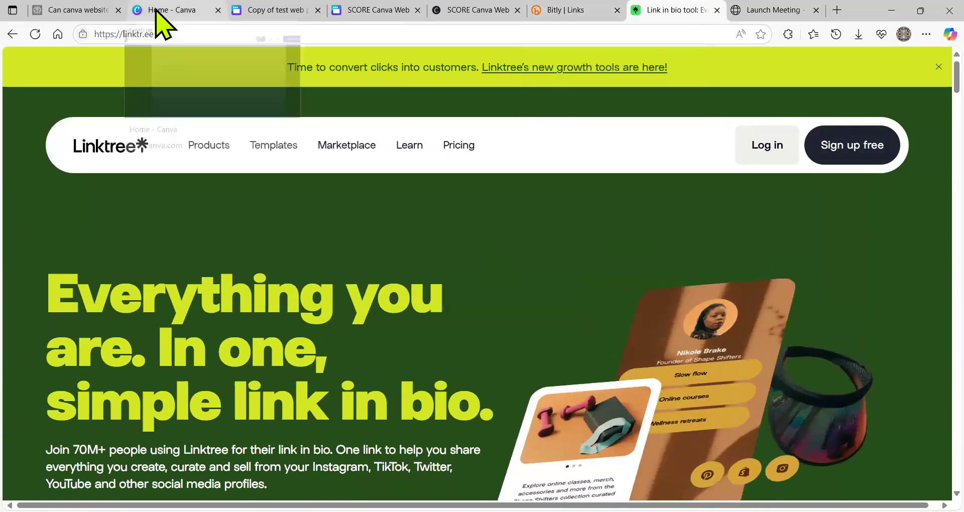
- Go back to the Equivalents by Budly profile, select its URL, and bring up 'Copy of test web pg'
left_click(155, 11)
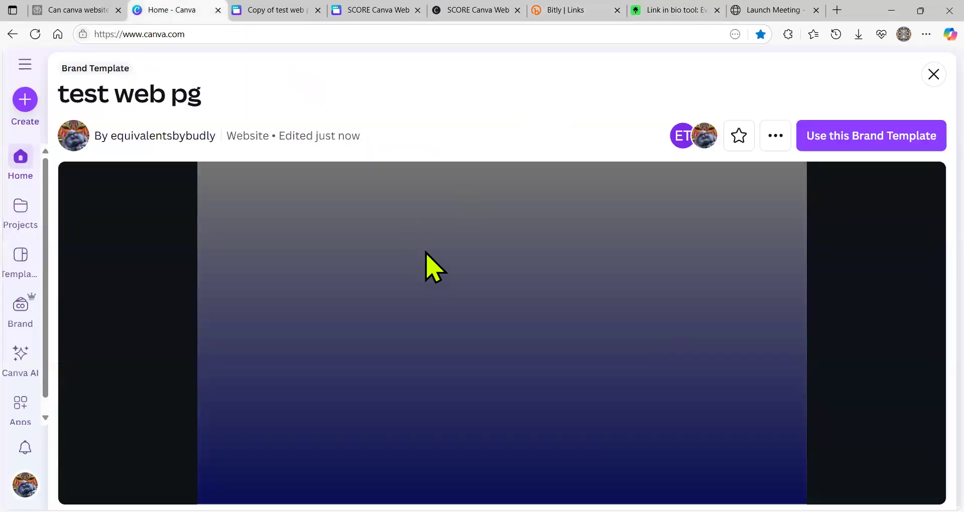
left_click(673, 16)
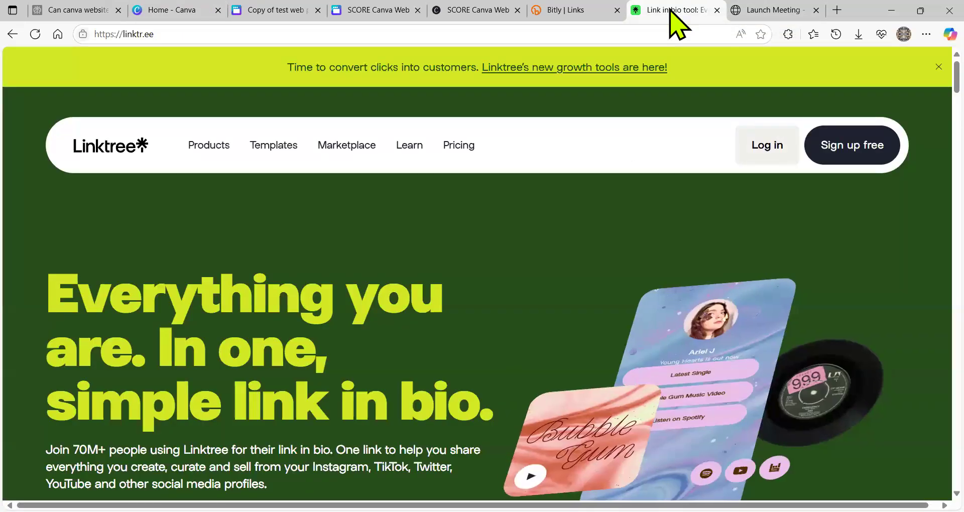
left_click(13, 33)
left_click(253, 36)
key("ctrl+c")
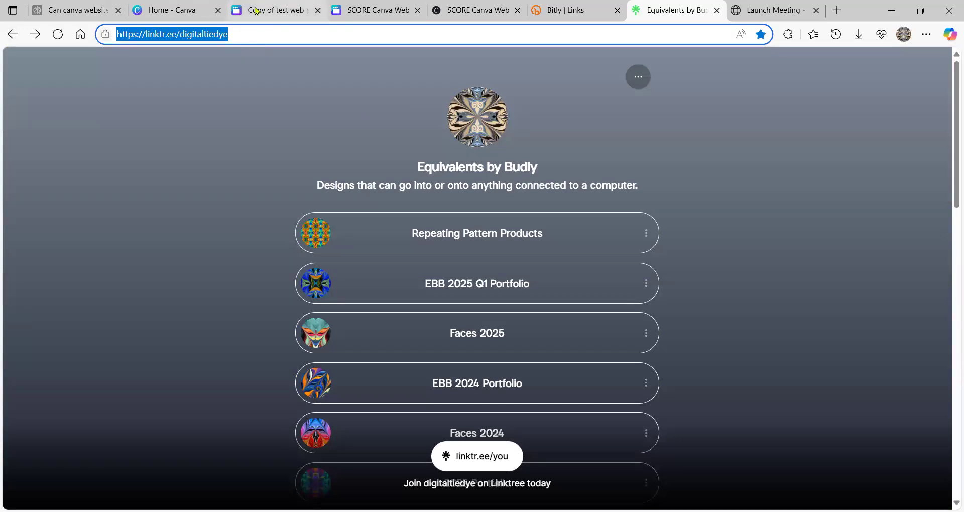
left_click(256, 10)
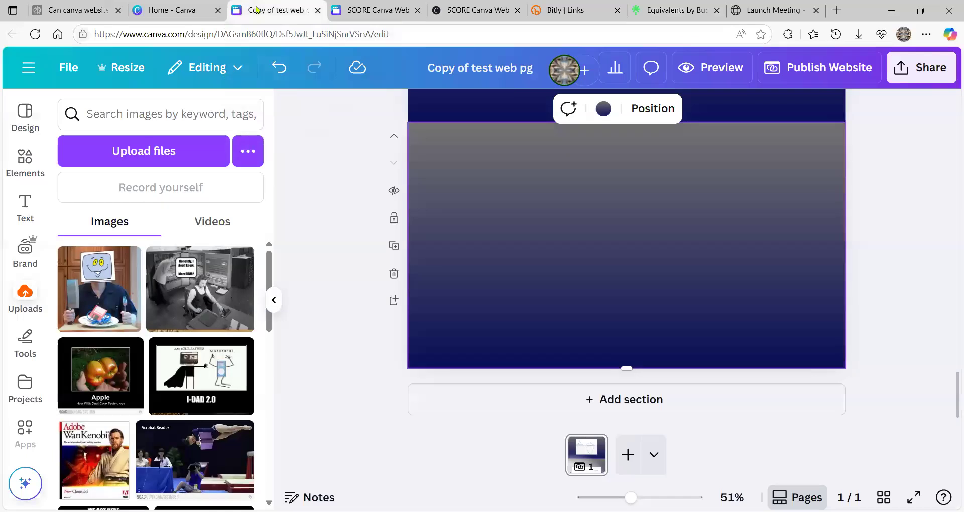
- Collapse the Uploads panel and browse the Text and Uploads sidebar panels
left_click(290, 302)
scroll(409, 307, "up", 3)
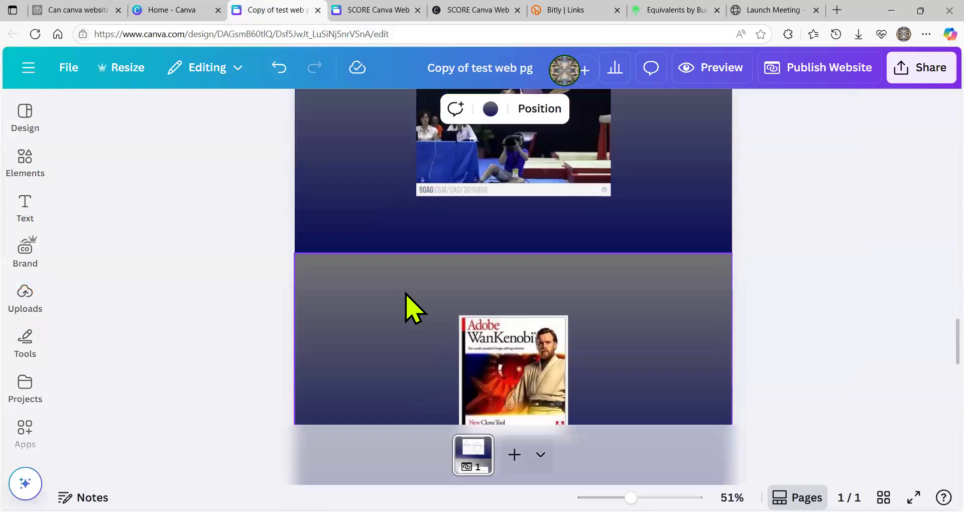
scroll(402, 301, "down", 10)
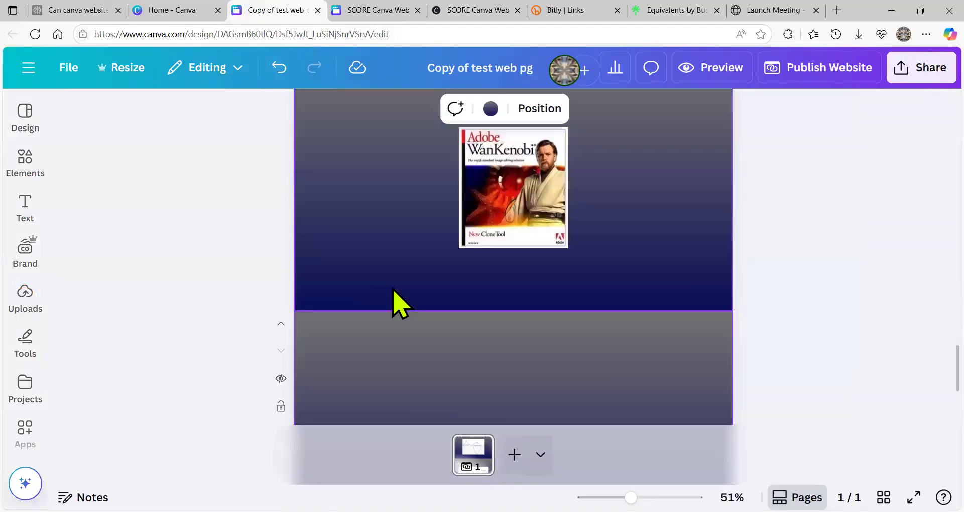
left_click(24, 203)
left_click(23, 288)
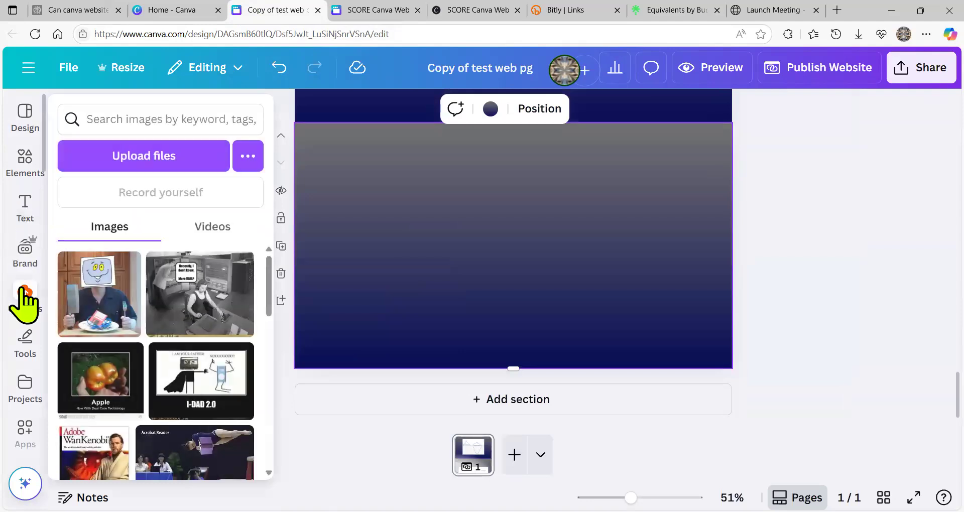
scroll(22, 289, "down", 2)
- Dock the Apps panel beside the canvas and search Canva apps for 'embed'
left_click(23, 288)
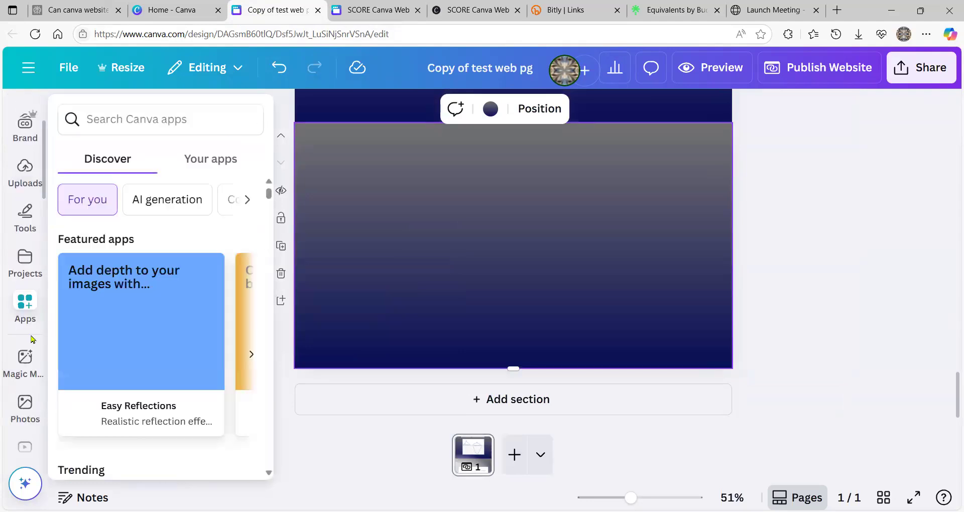
left_click(25, 301)
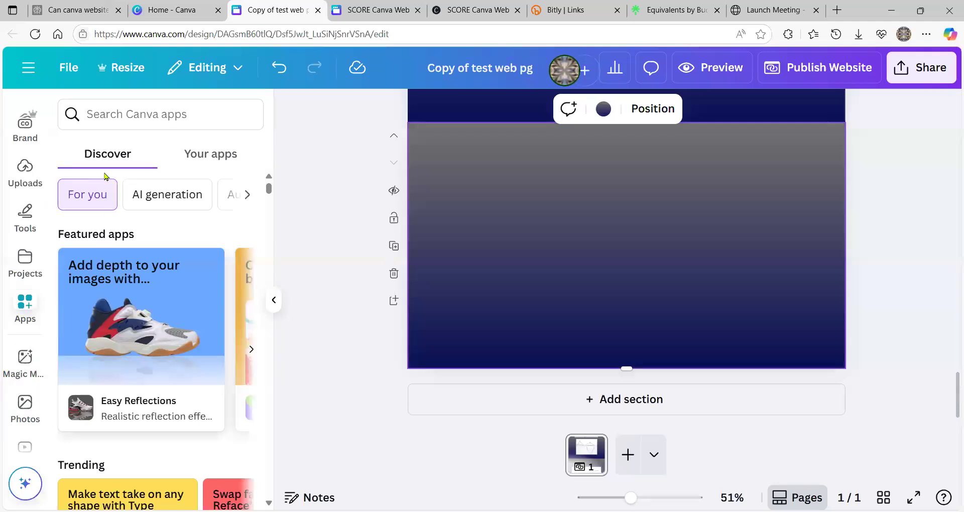
left_click(25, 309)
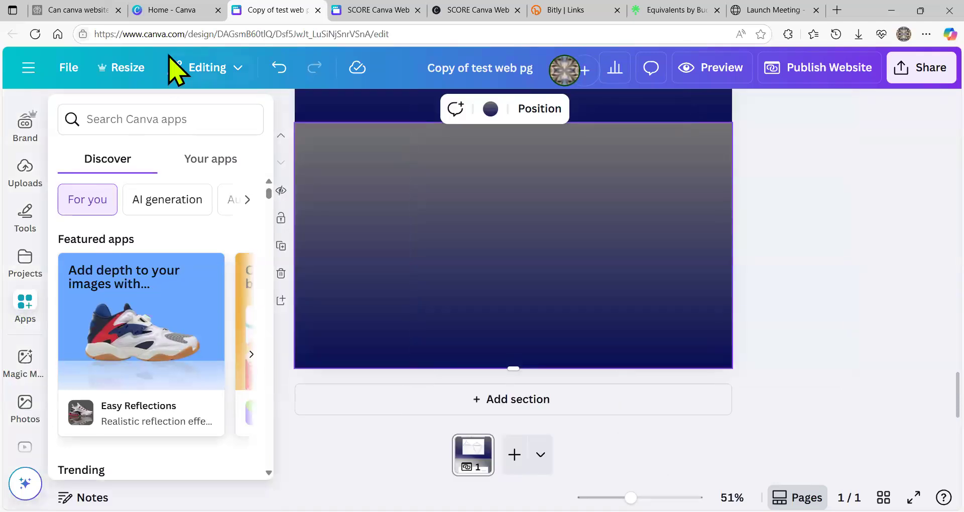
left_click(25, 303)
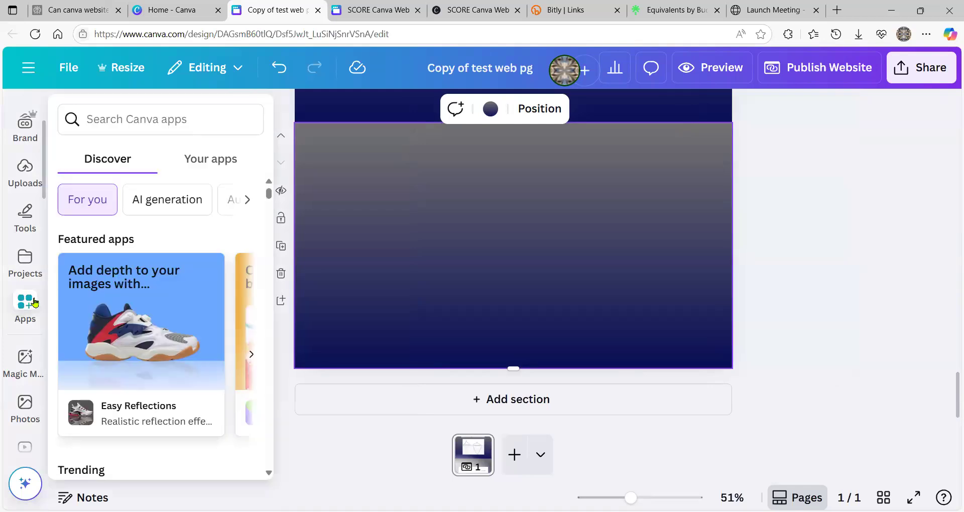
left_click(114, 111)
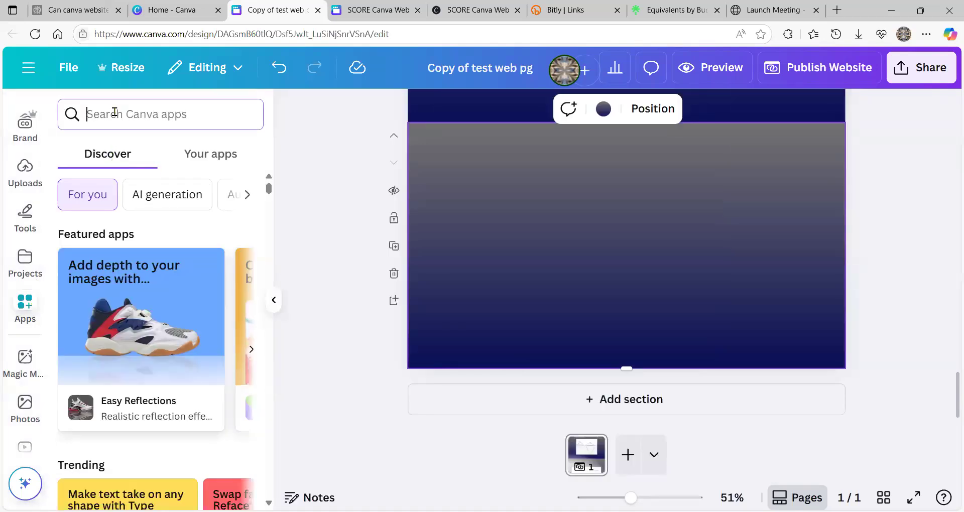
- Embed the Linktree profile, pasted as plain text, into the test page, then return to SCORE Canva Web
type("e")
type("ed")
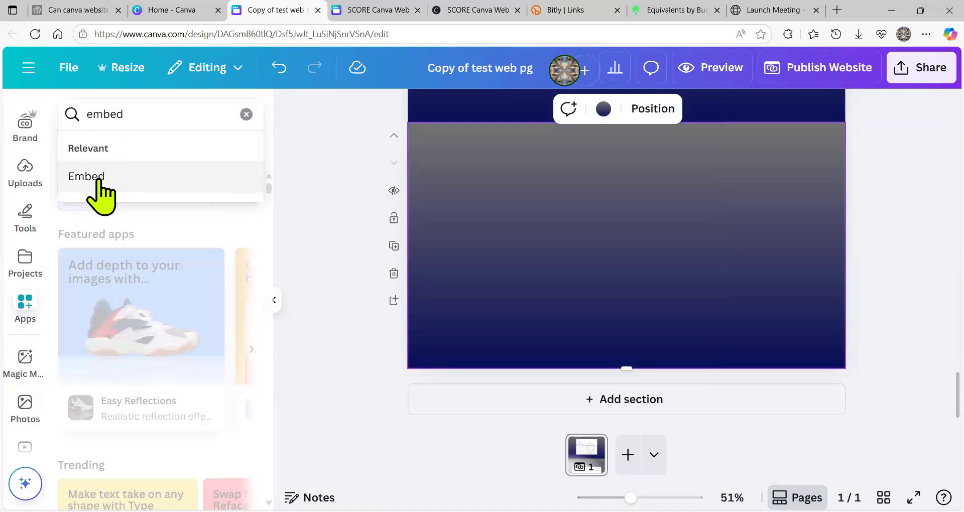
left_click(98, 180)
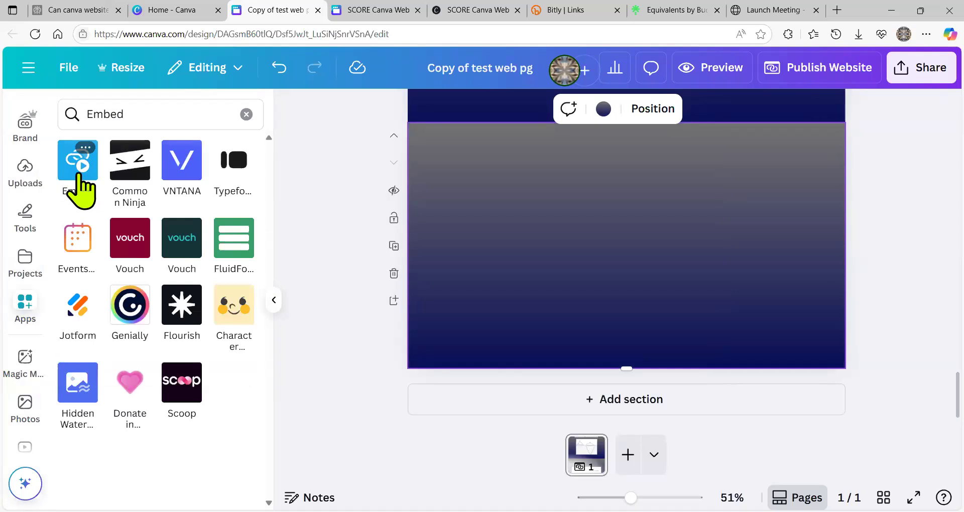
left_click(76, 162)
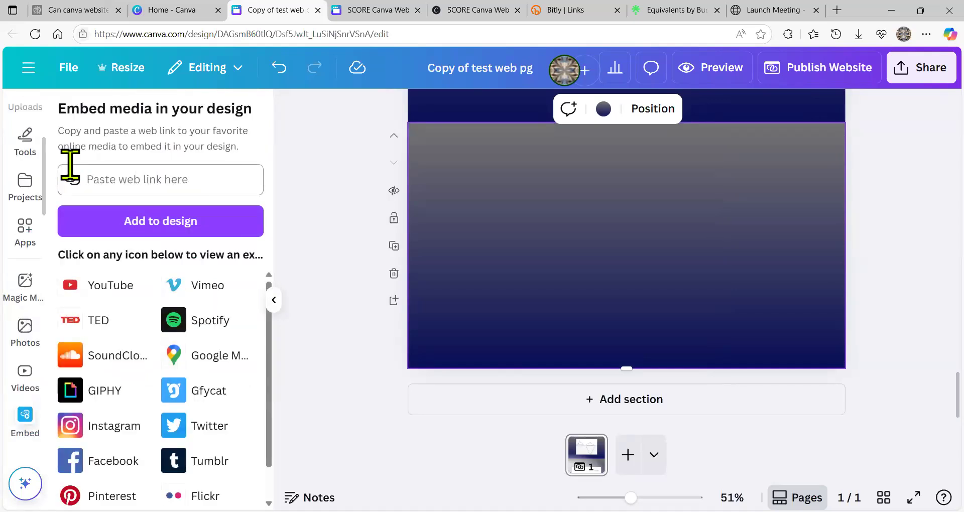
right_click(89, 178)
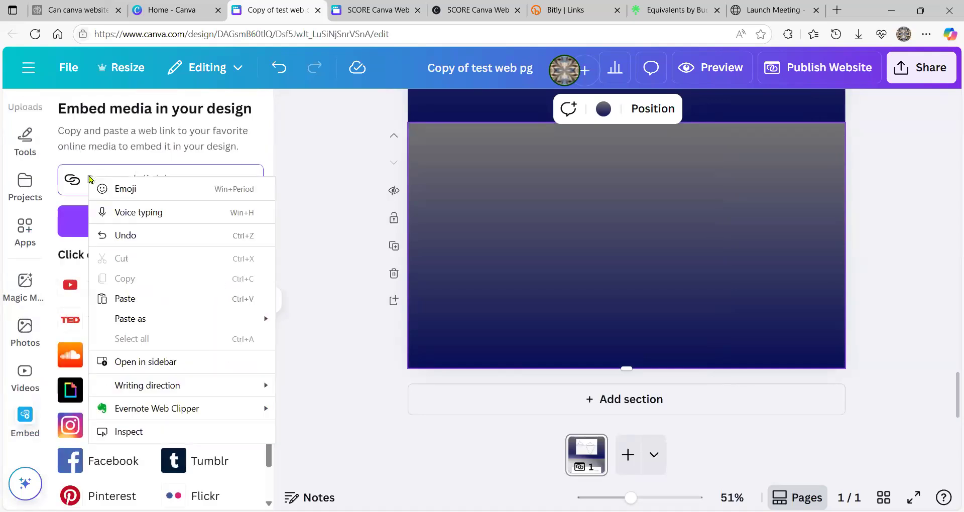
mouse_move(163, 324)
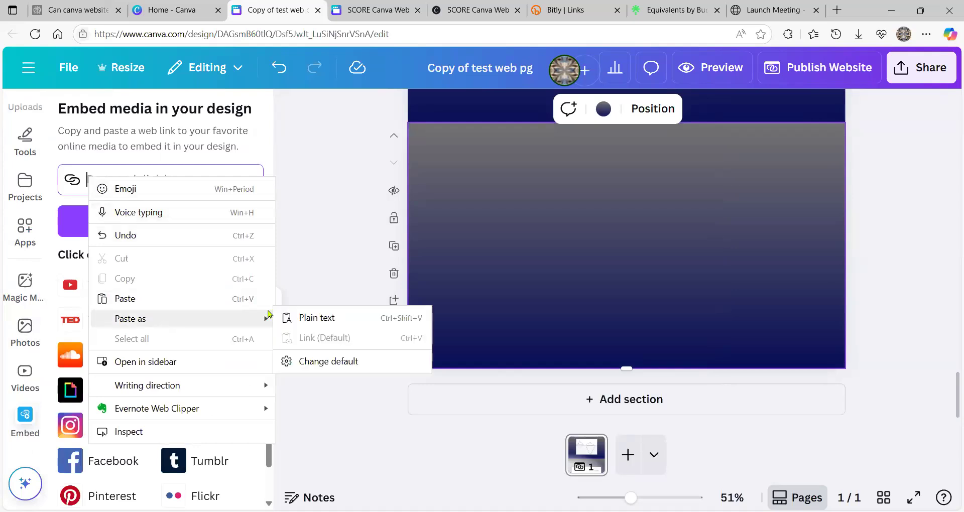
left_click(317, 318)
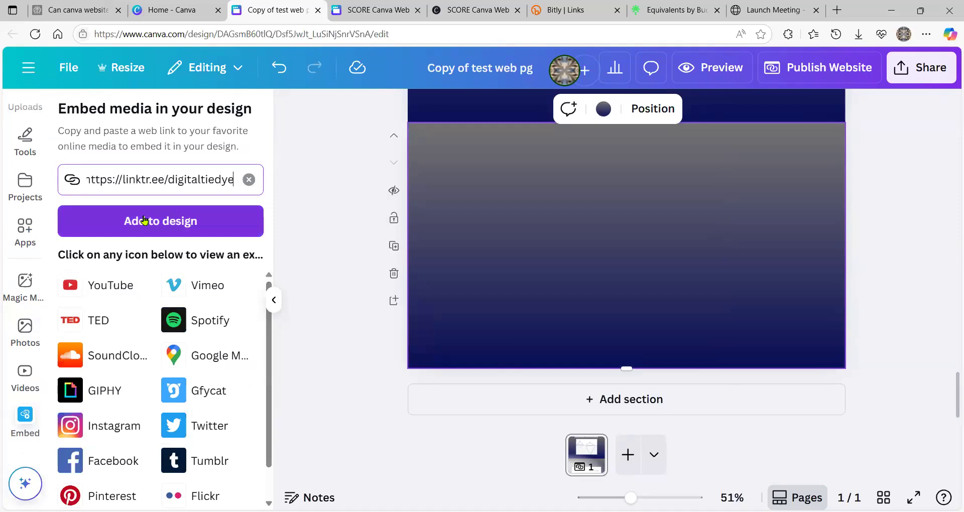
left_click(144, 221)
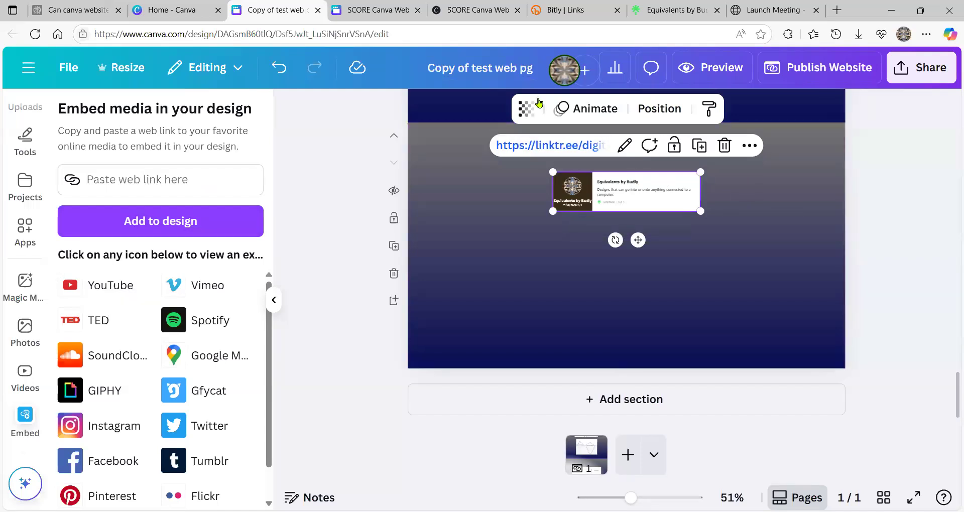
left_click(364, 15)
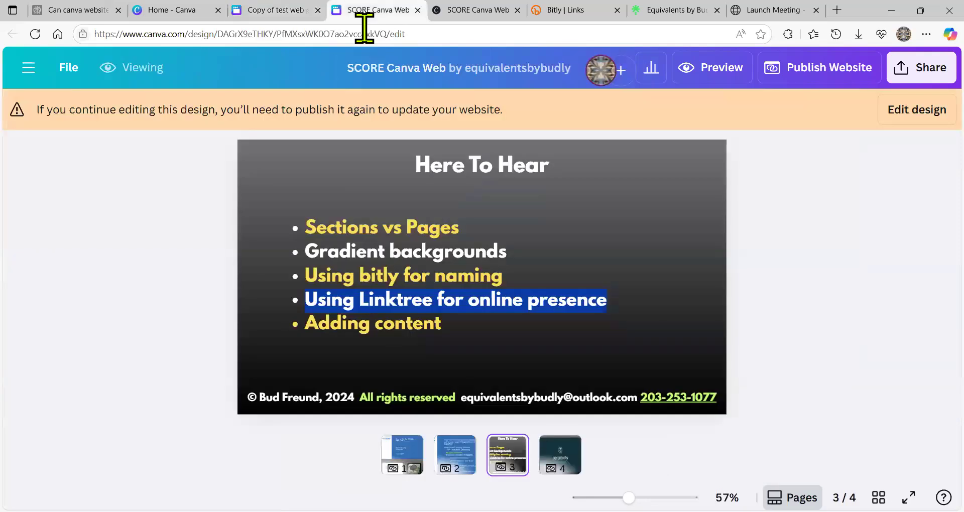
- Put the published design back into edit mode and enter the page 3 footer text box
left_click(679, 341)
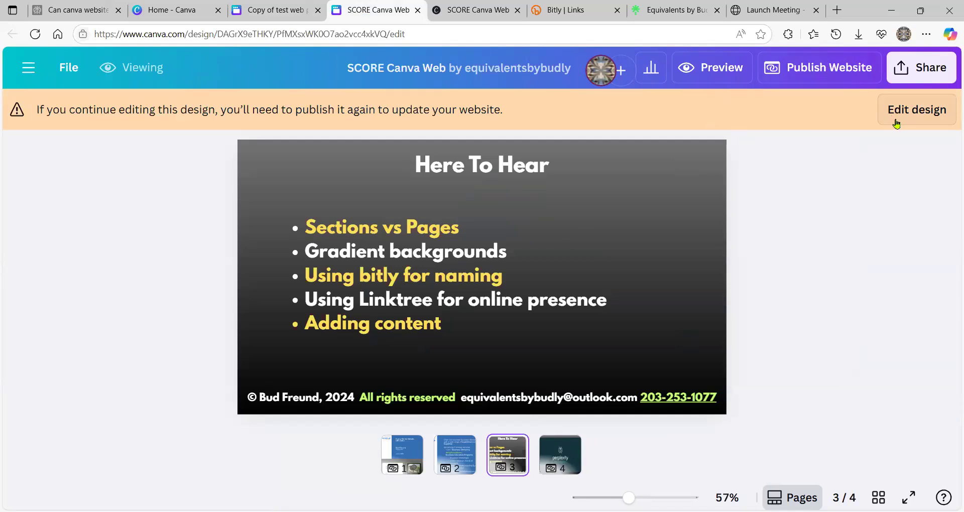
left_click(901, 120)
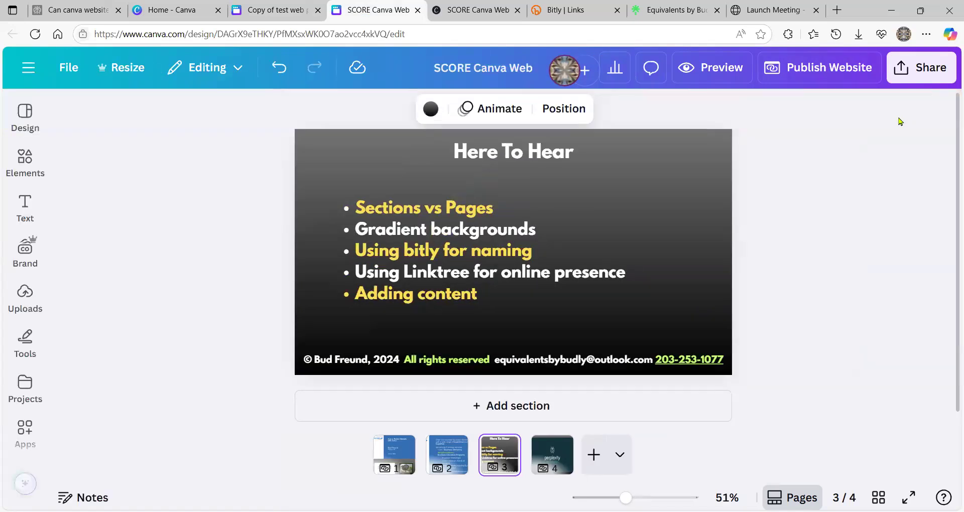
left_click(604, 359)
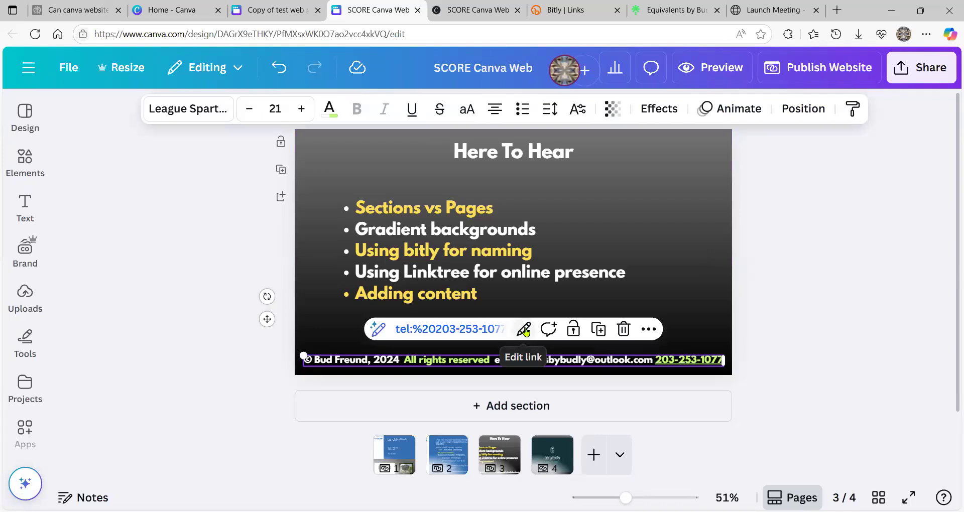
left_click(558, 359)
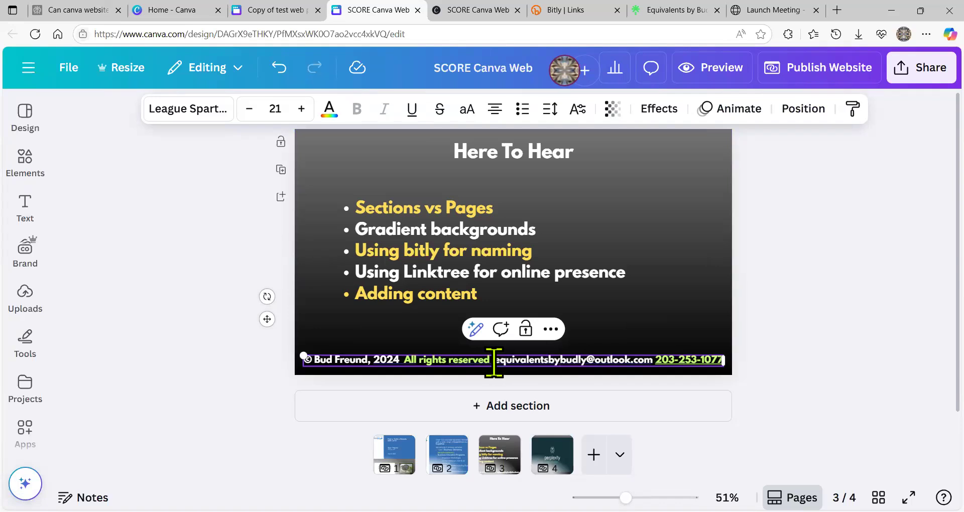
- Highlight the email address within the page 3 footer text
left_click_drag(496, 360, 647, 355)
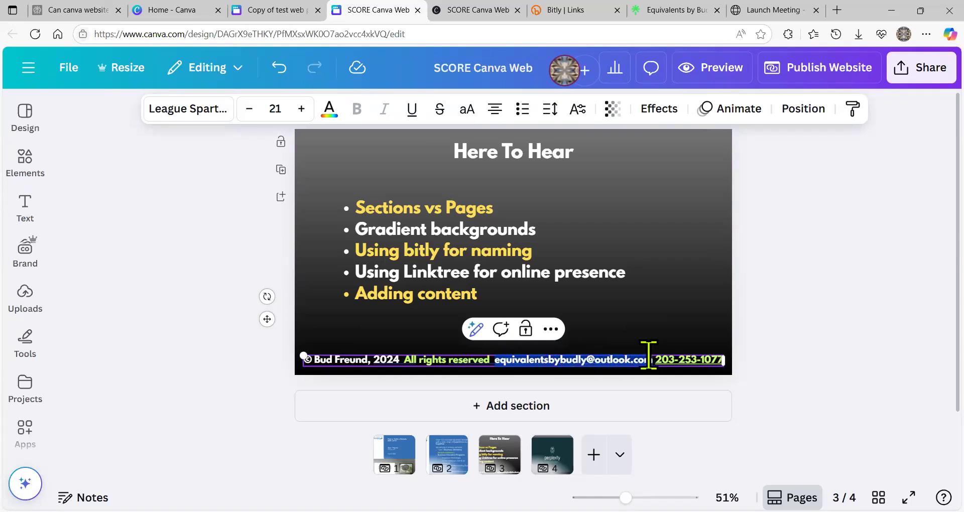
right_click(601, 367)
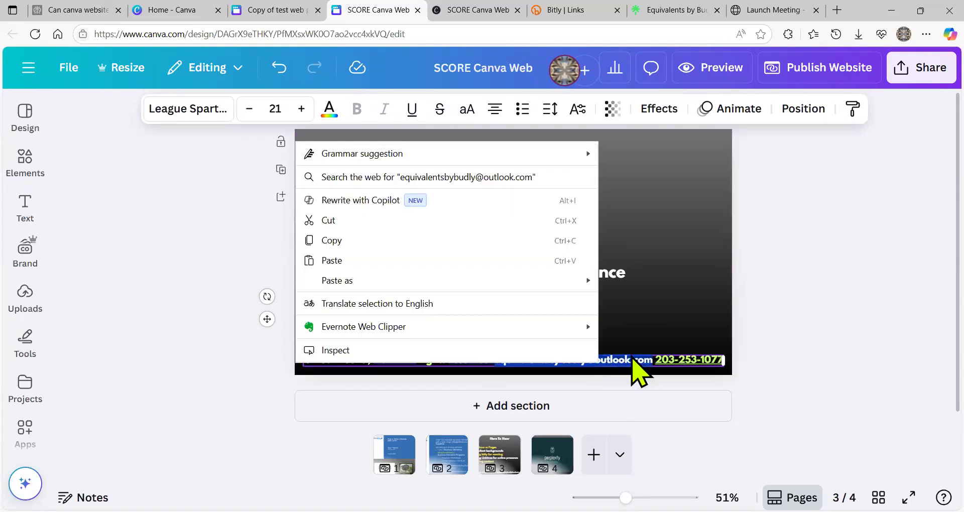
key("Escape")
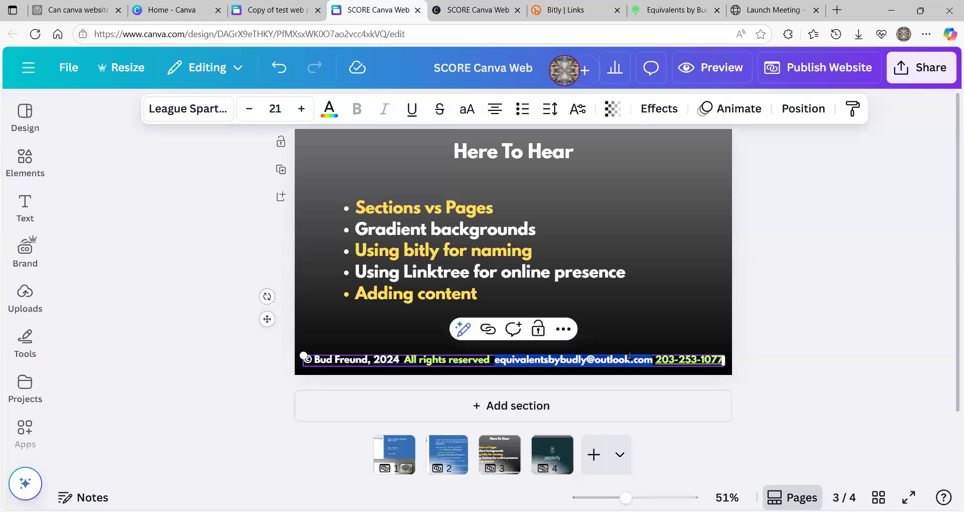
left_click(659, 295)
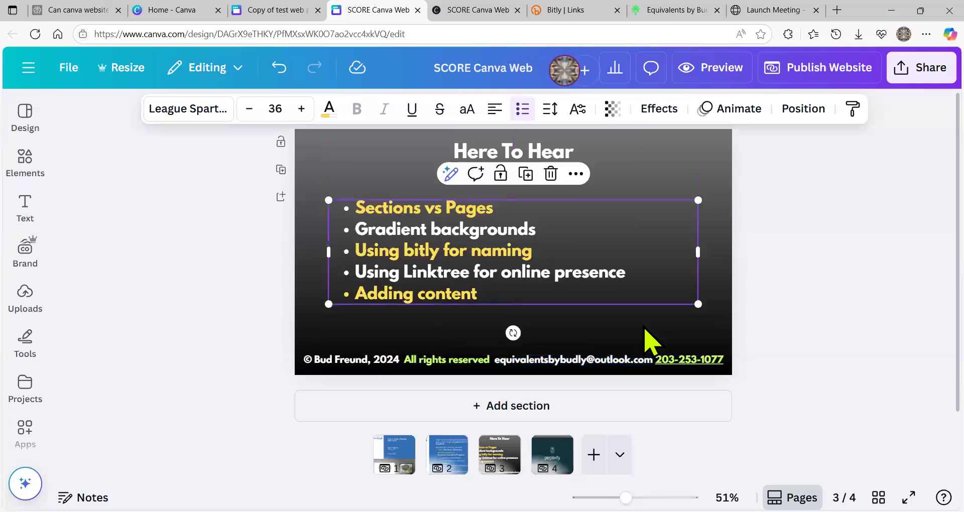
left_click(545, 370)
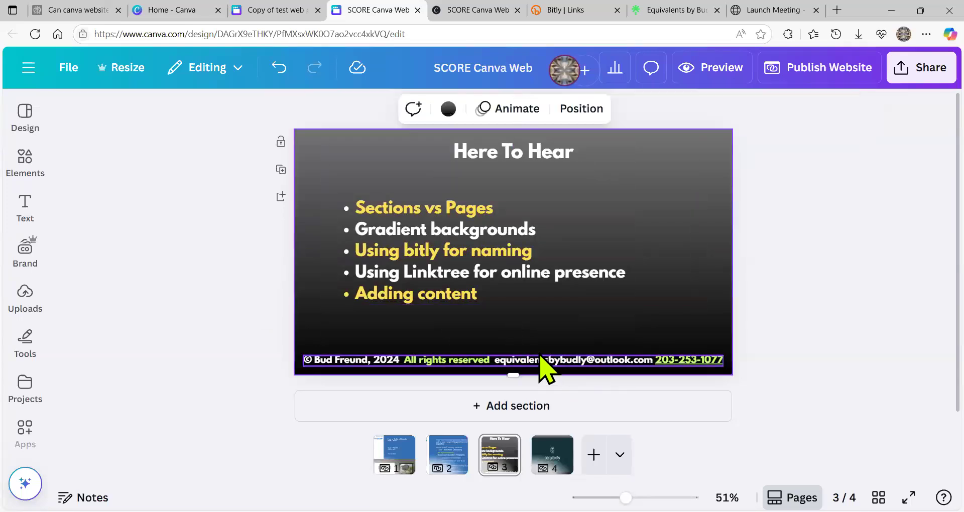
left_click(494, 361)
left_click(495, 360)
left_click_drag(494, 360, 648, 358)
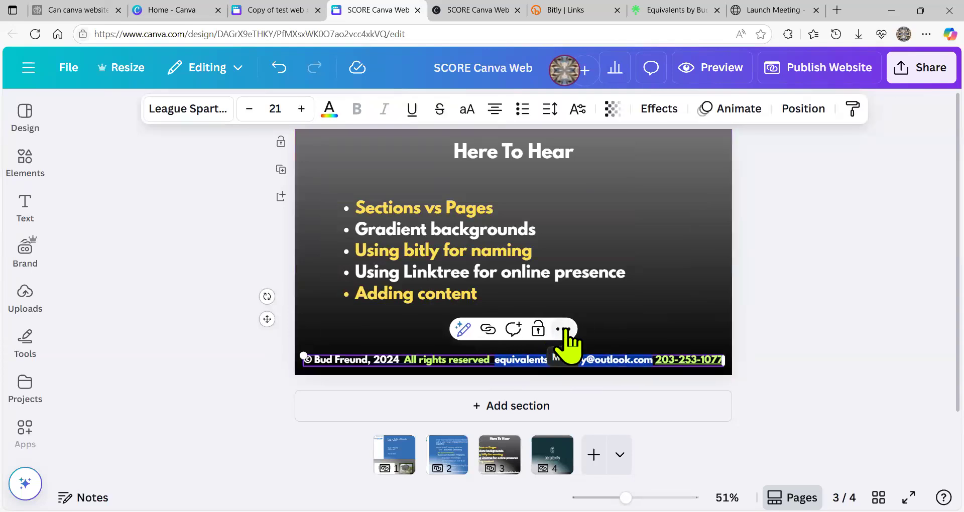
- Link the footer's email address to a mailto: URL of that address, replacing the pasted Linktree URL
left_click(563, 330)
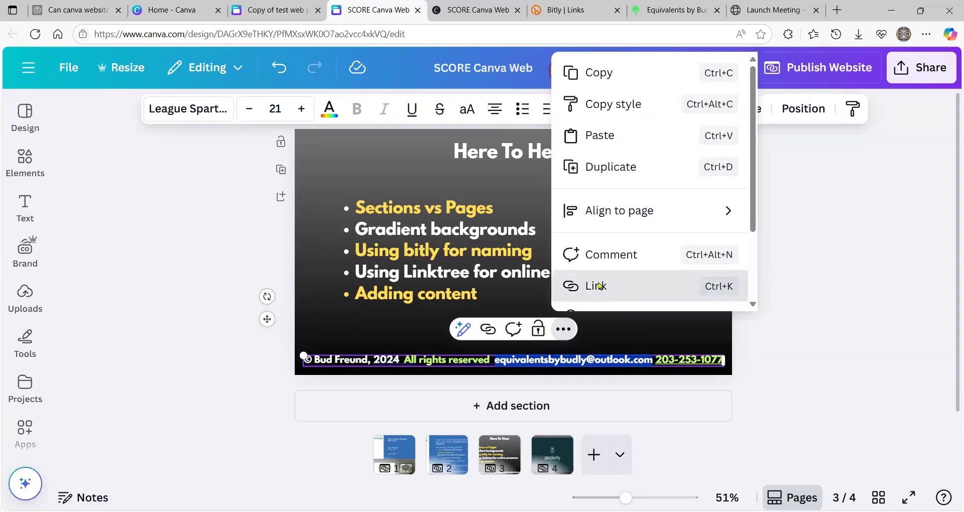
left_click(598, 285)
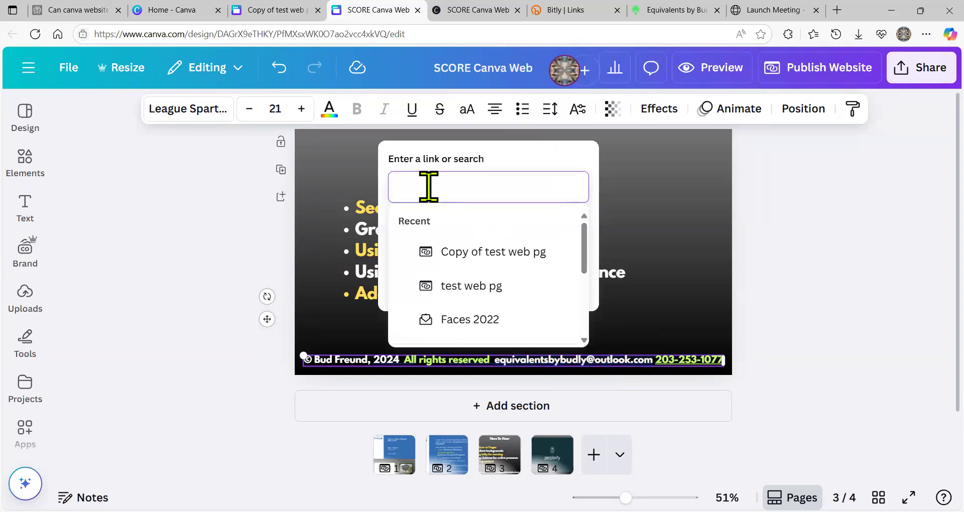
type("mailto")
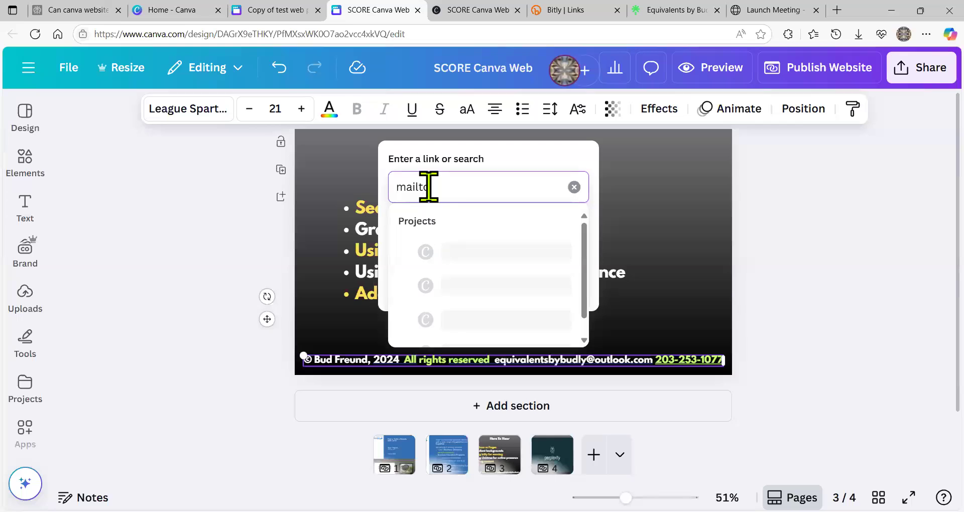
type(":")
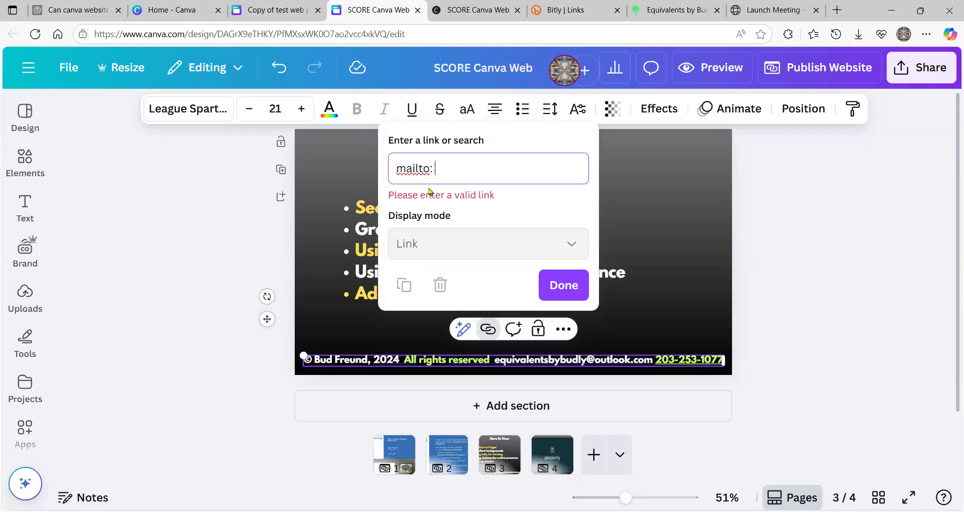
type("https://linktr.ee/digitaltiedye")
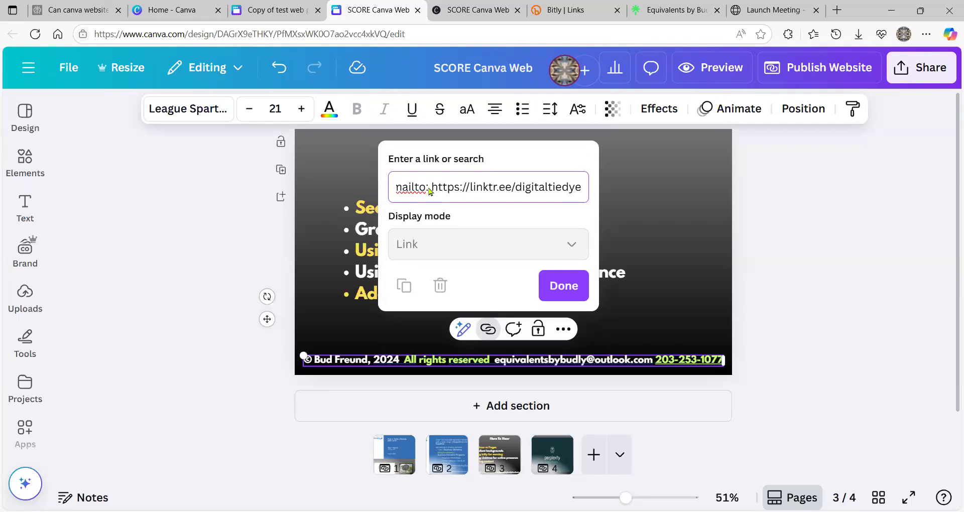
key("BackSpace")
key("BackSpace")
key("BackSpace")
key("BackSpace")
key("BackSpace")
key("BackSpace")
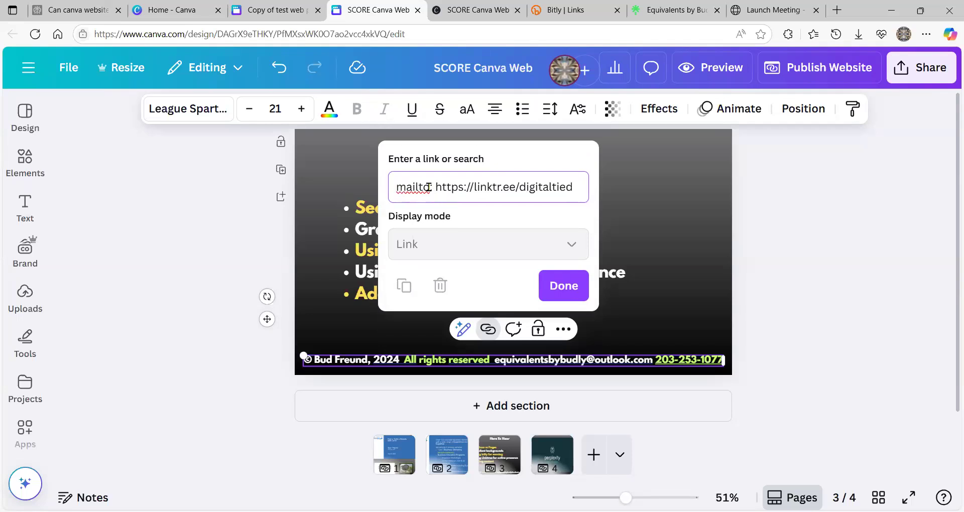
key("BackSpace")
key("BackSpace")
key("BackSpace")
key("BackSpace")
left_click_drag(436, 187, 543, 190)
key("BackSpace")
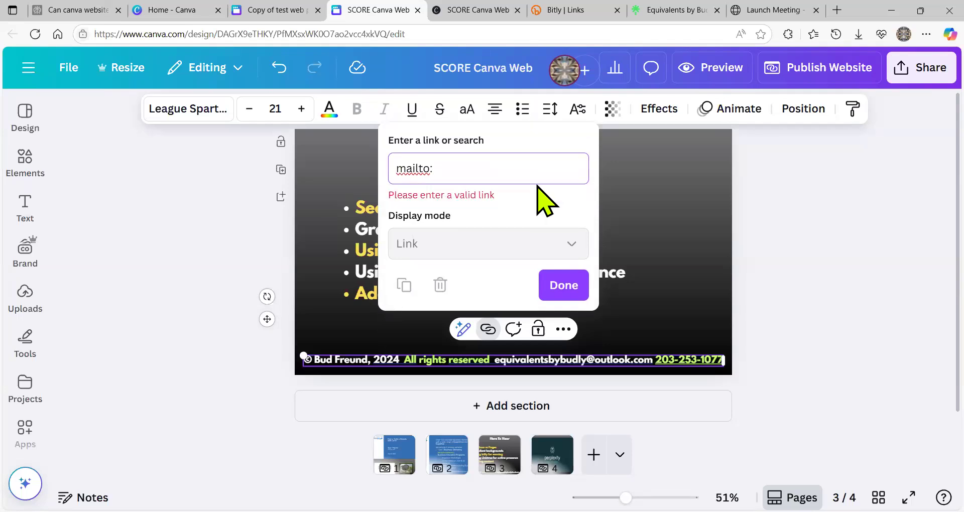
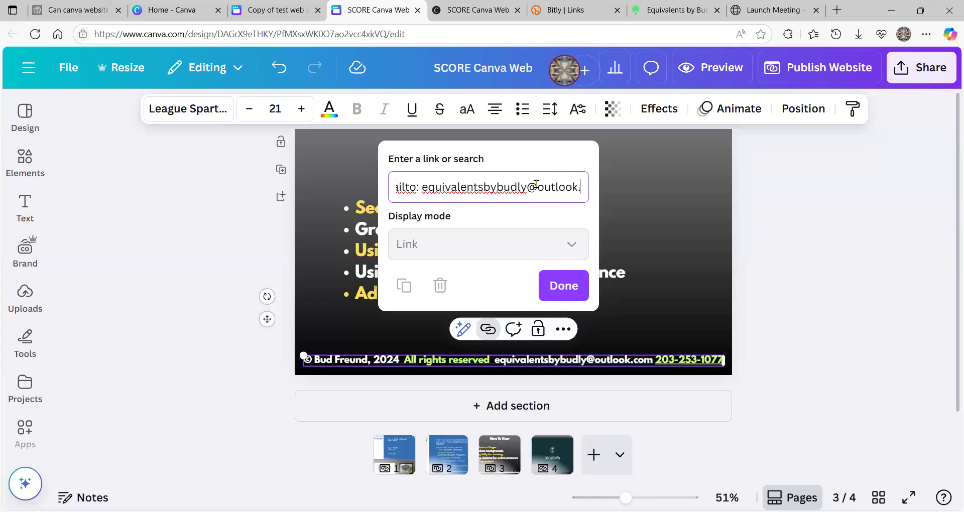
left_click(561, 294)
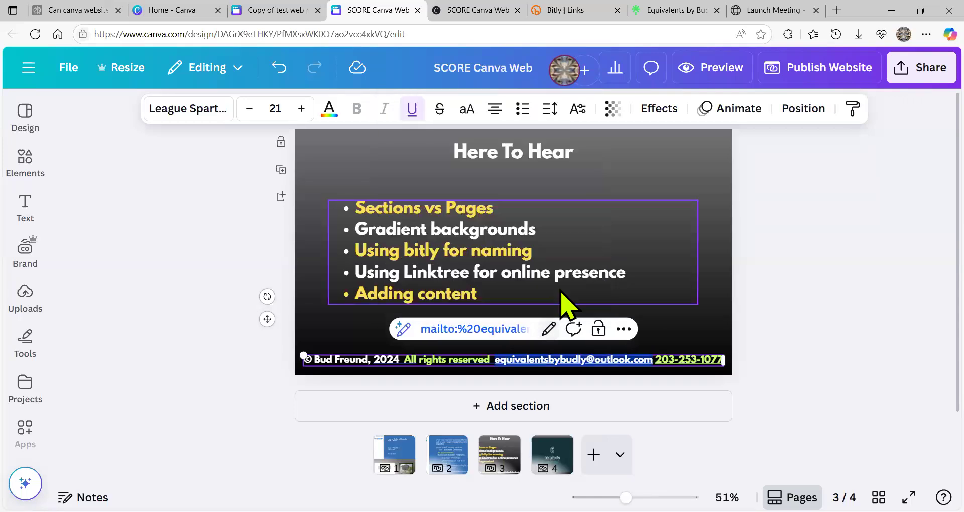
- Reopen the footer's email link to verify its mailto URL, then deselect the footer
left_click(666, 346)
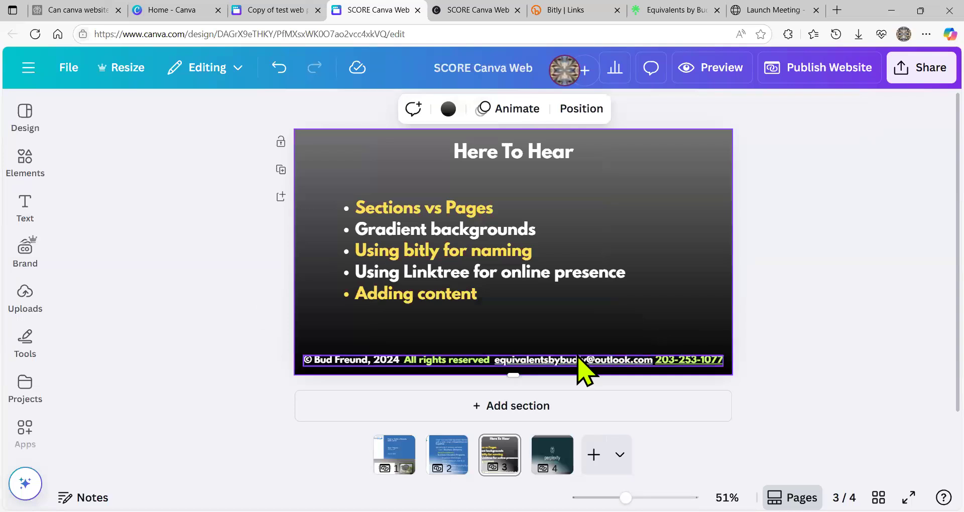
left_click(581, 361)
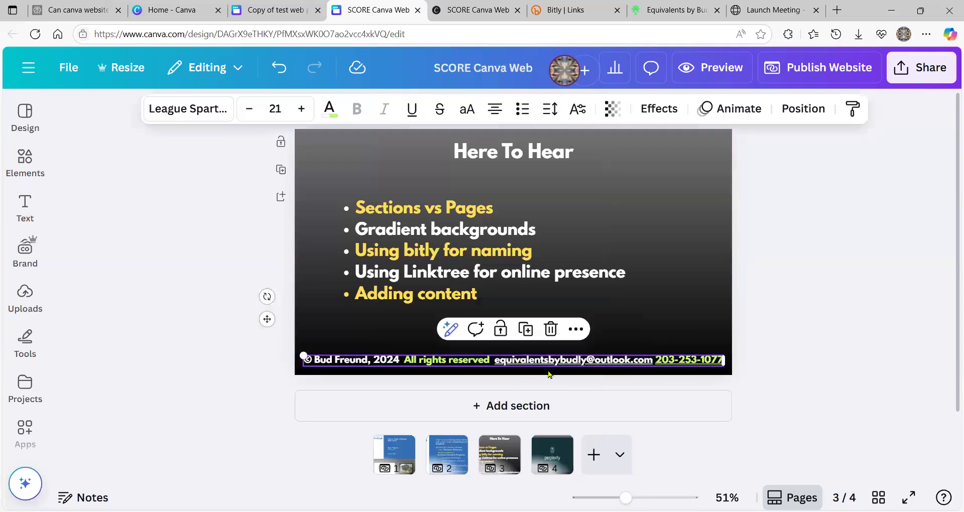
left_click(512, 359)
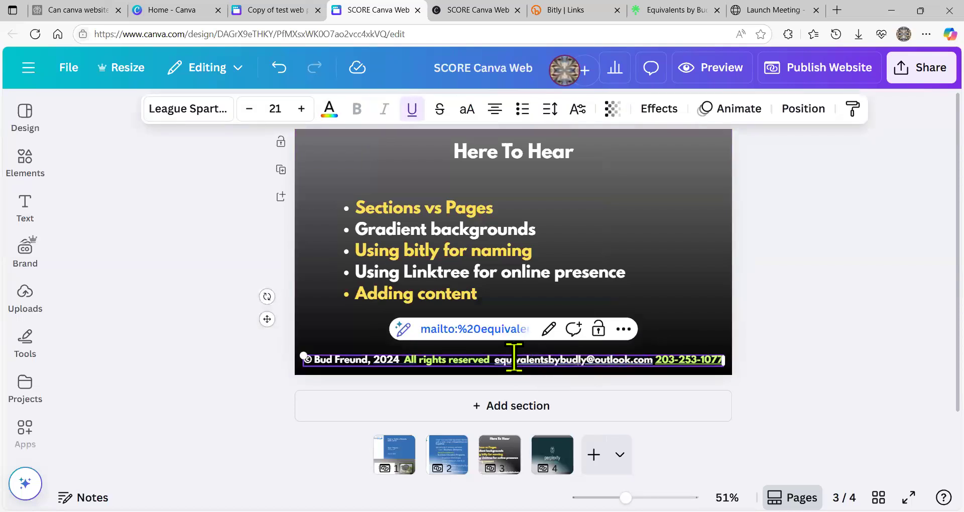
left_click(549, 329)
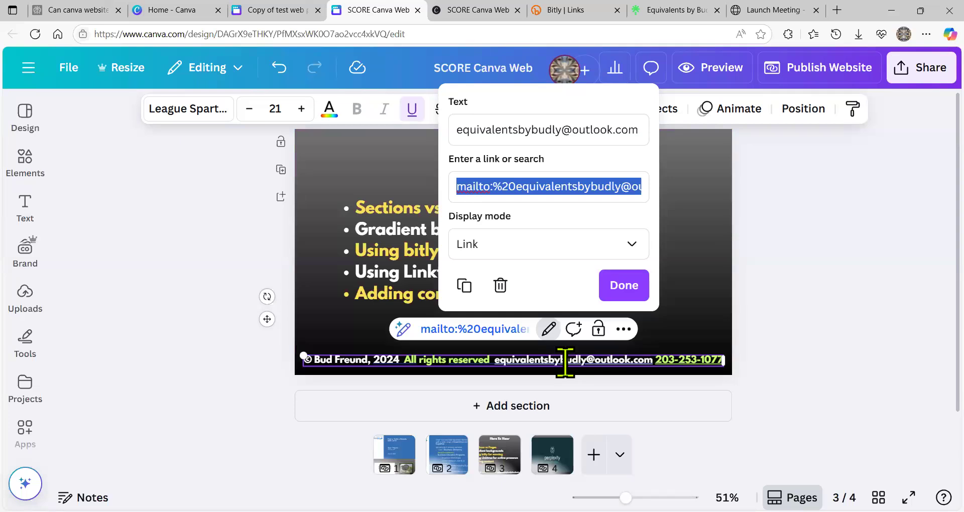
left_click(624, 285)
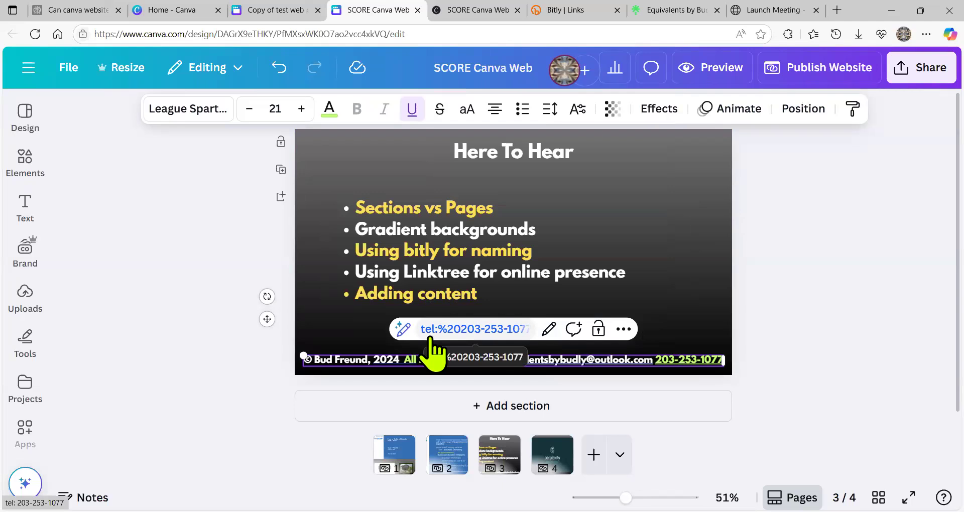
left_click(688, 333)
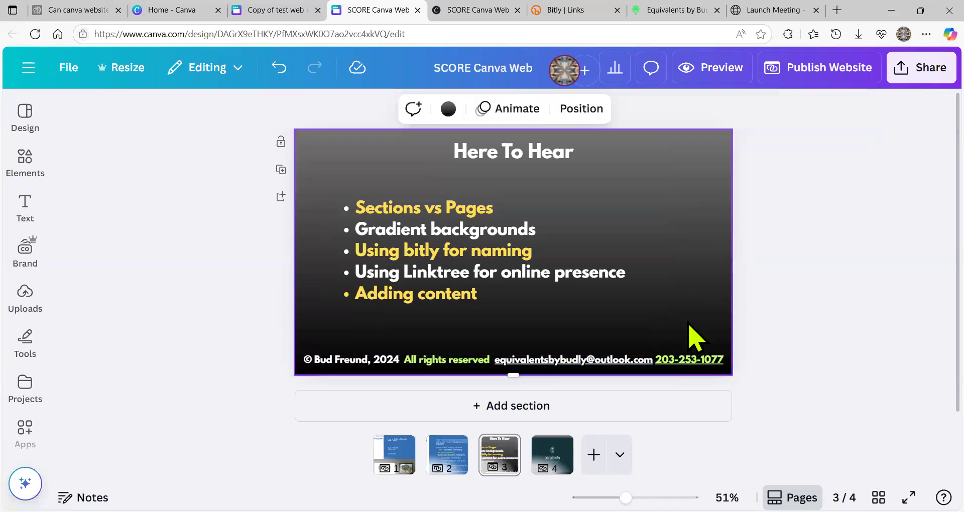
- Copy the page 3 copyright footer text box
left_click(456, 362)
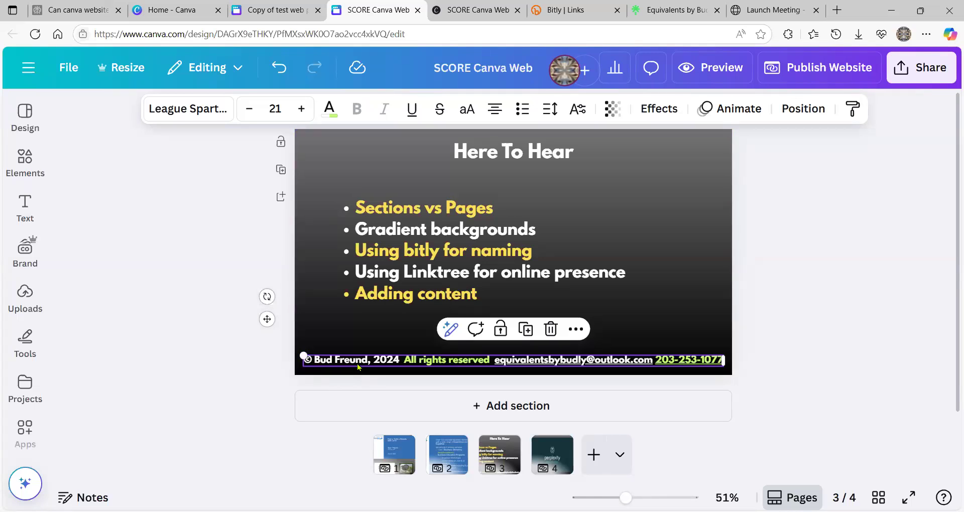
right_click(397, 446)
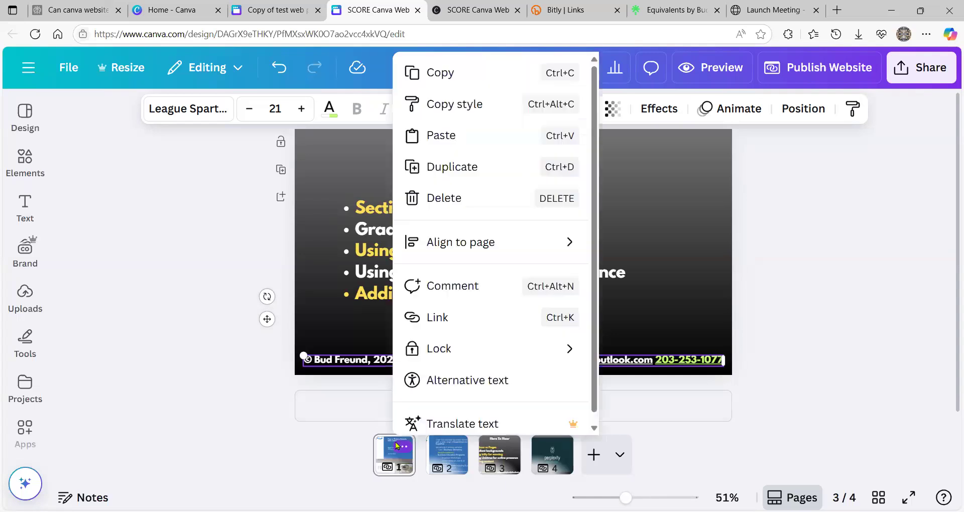
left_click(397, 446)
- Go to page 1 of the website and bring its 'you can have it all' section into view
left_click(304, 297)
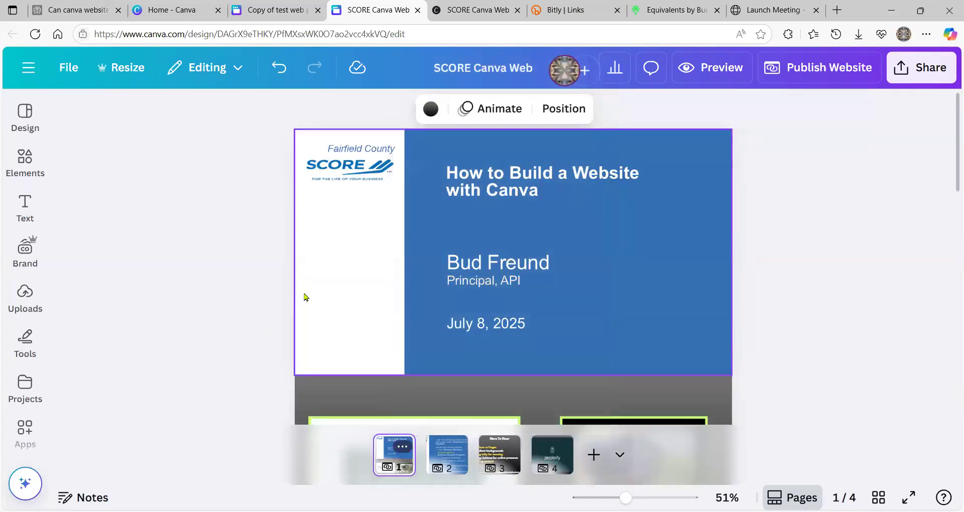
scroll(353, 280, "down", 6)
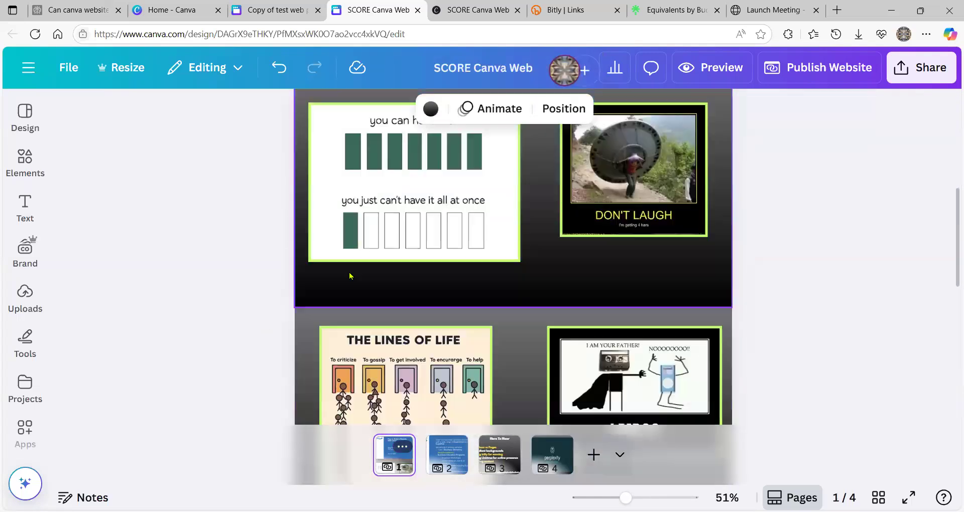
scroll(348, 291, "down", 8)
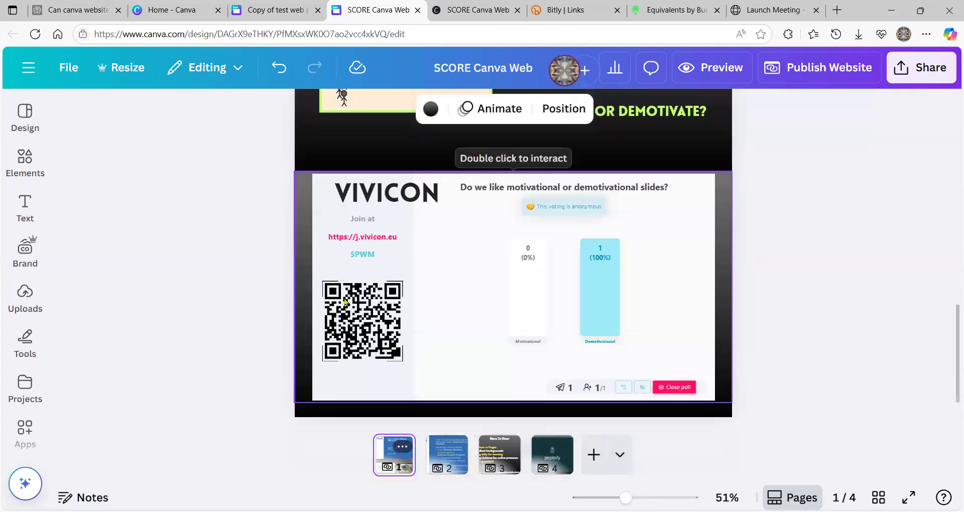
scroll(345, 301, "up", 5)
scroll(345, 302, "up", 5)
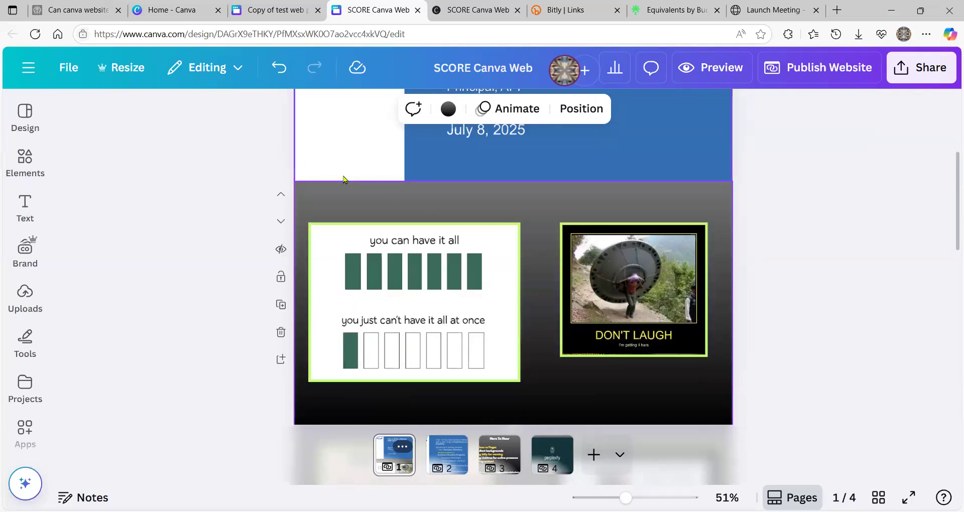
- Paste the copied copyright footer at the bottom of page 1's Lines of Life section
left_click(564, 400)
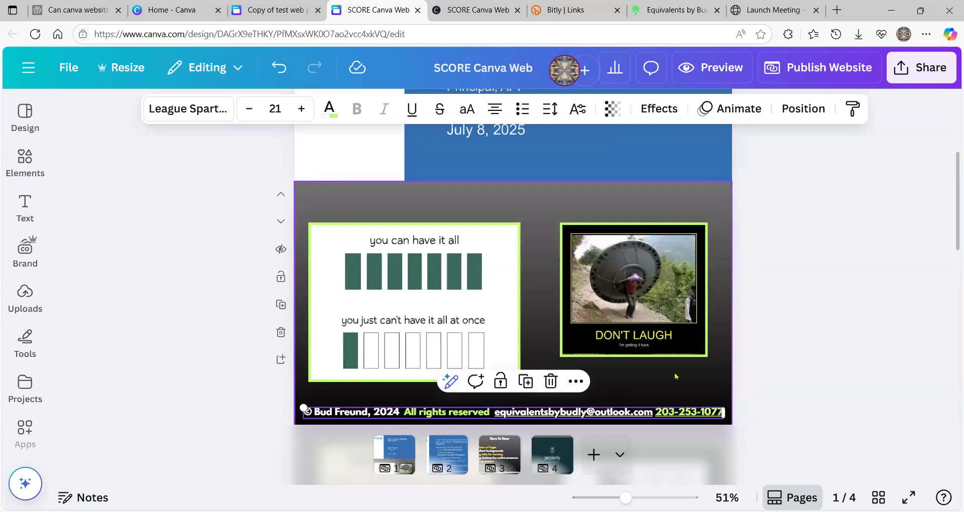
scroll(675, 376, "down", 5)
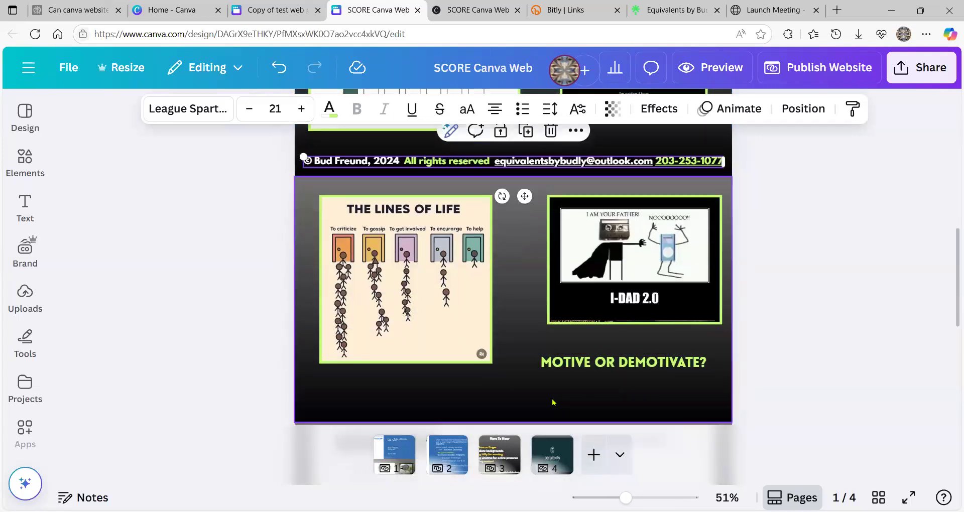
left_click(506, 390)
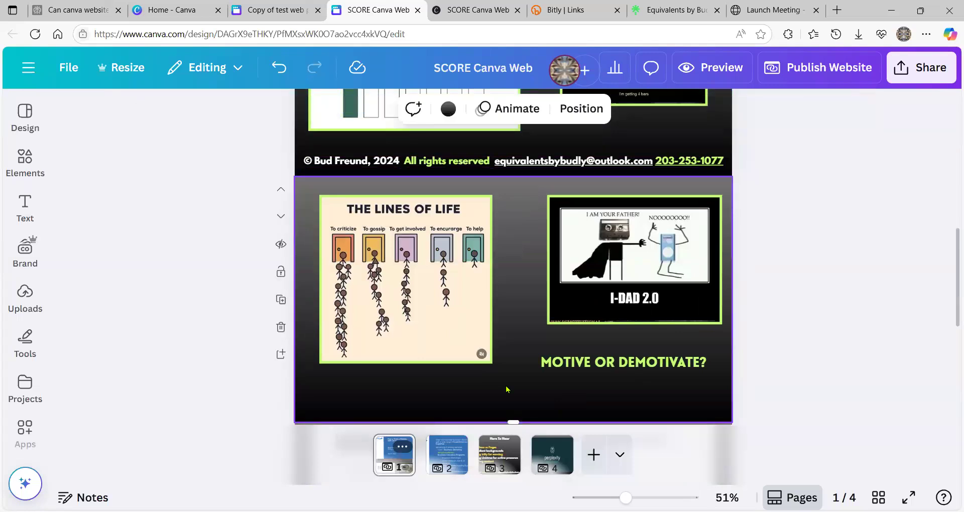
key("ctrl+v")
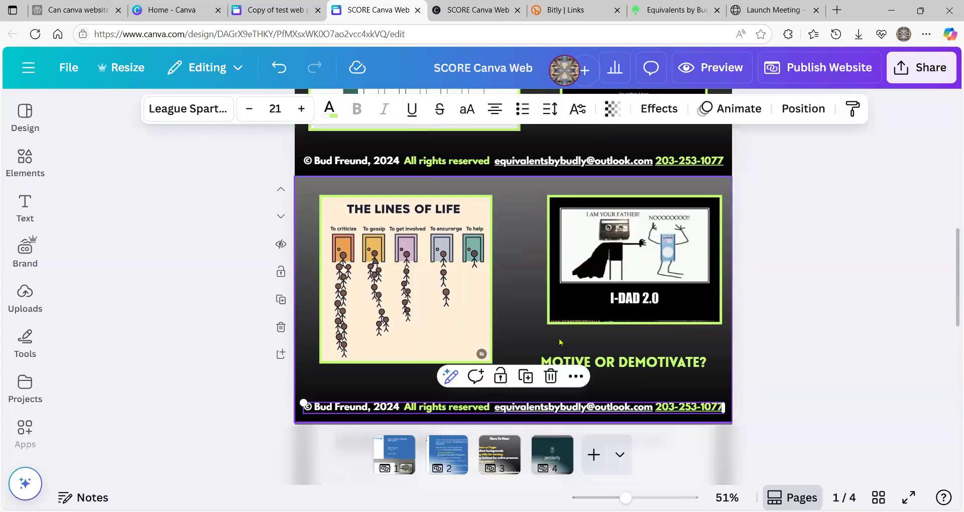
scroll(545, 341, "down", 5)
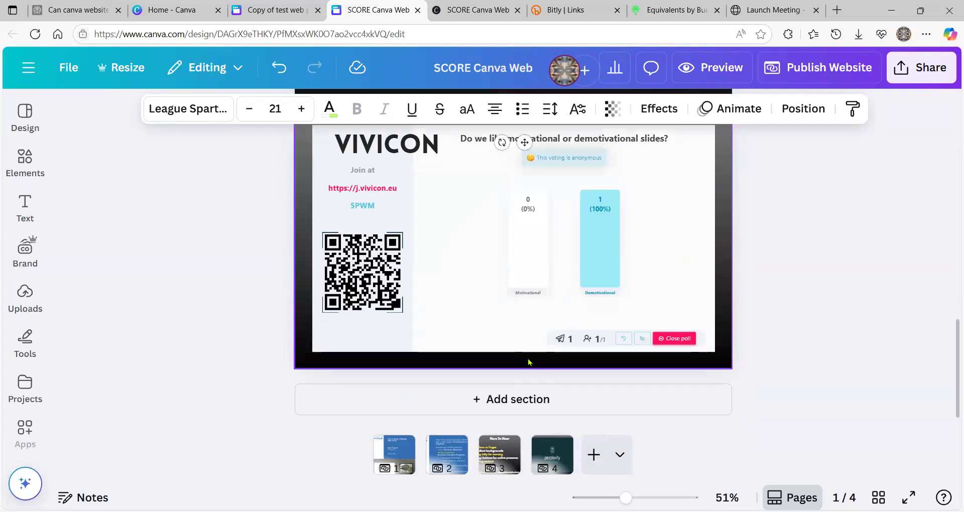
scroll(528, 359, "up", 9)
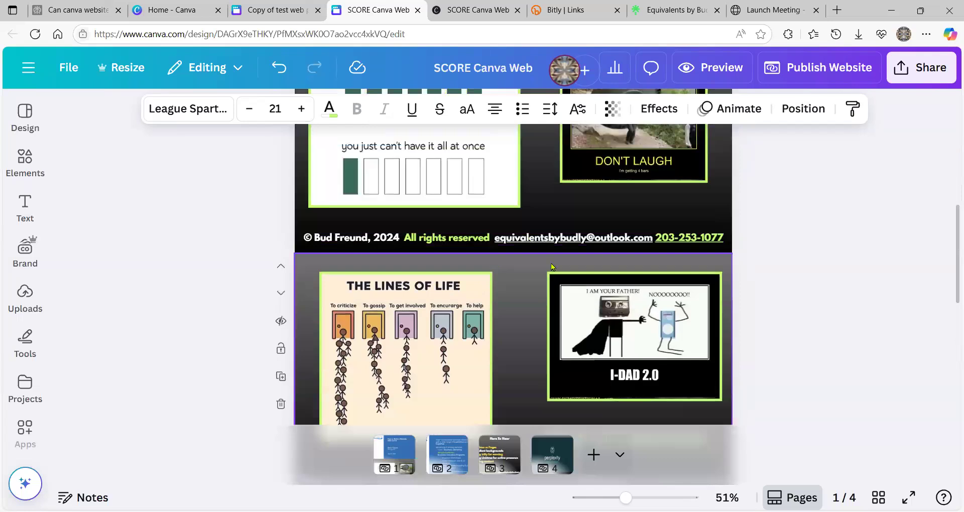
- Try moving the Perplexity link card on page 4, leaving it in its original position
right_click(551, 450)
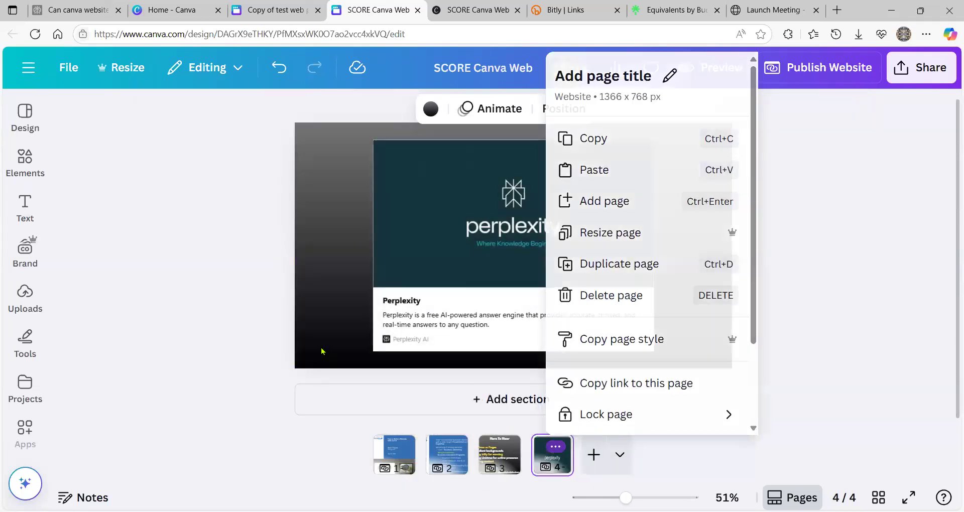
left_click(321, 351)
left_click(540, 299)
mouse_move(541, 301)
left_mouse_down()
mouse_move(541, 280)
mouse_move(536, 288)
left_mouse_up()
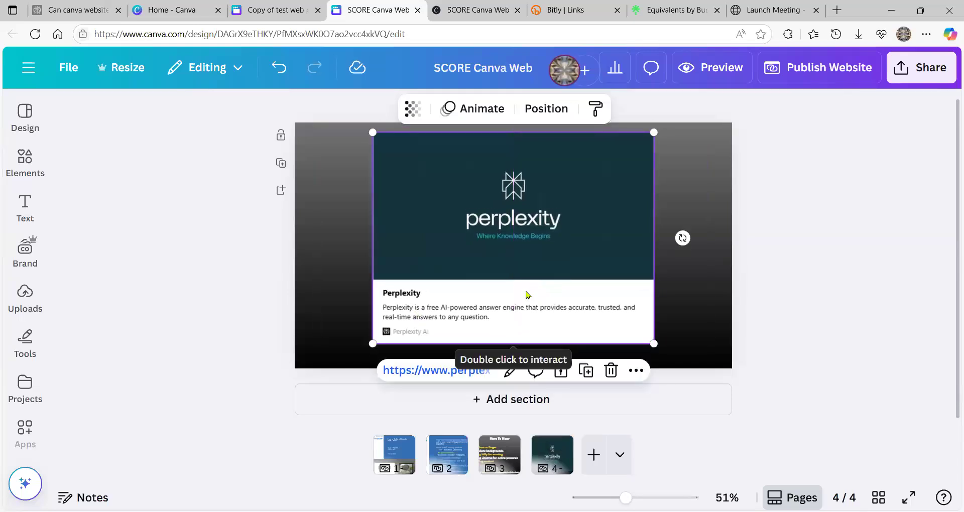
mouse_move(527, 295)
left_mouse_down()
mouse_move(537, 293)
mouse_move(522, 299)
left_mouse_up()
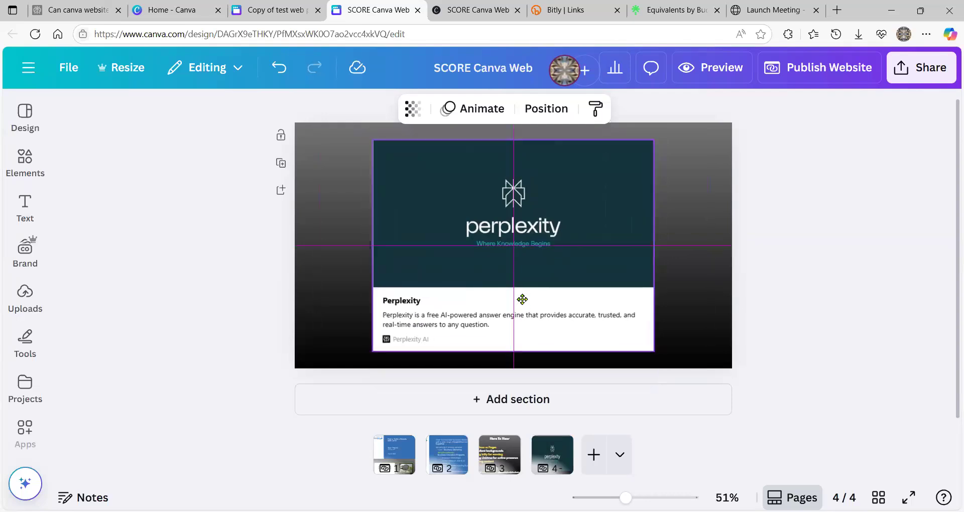
left_click_drag(522, 299, 523, 292)
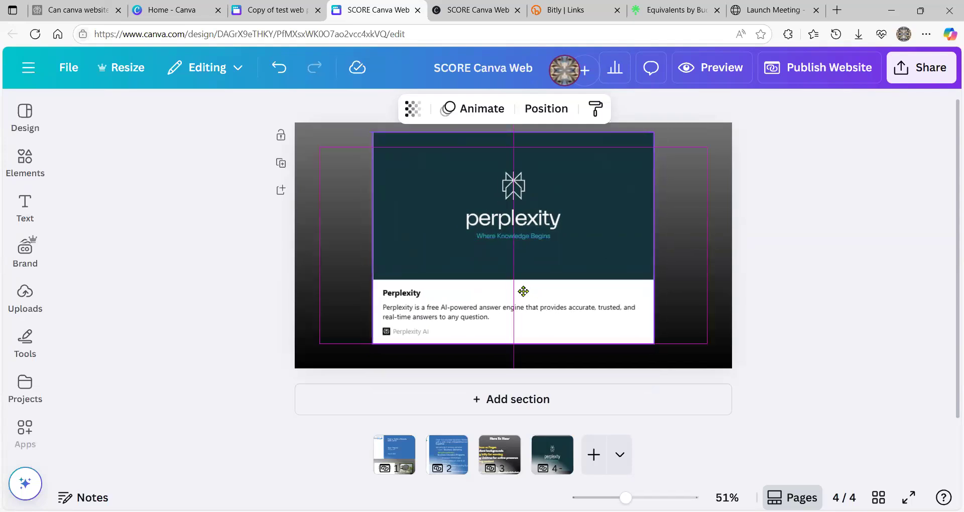
left_click_drag(523, 292, 523, 297)
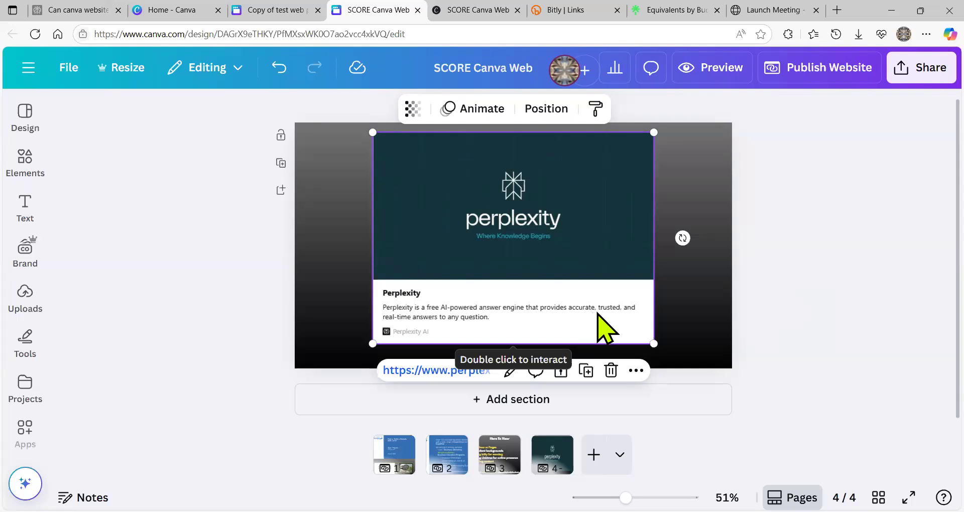
left_click(348, 358)
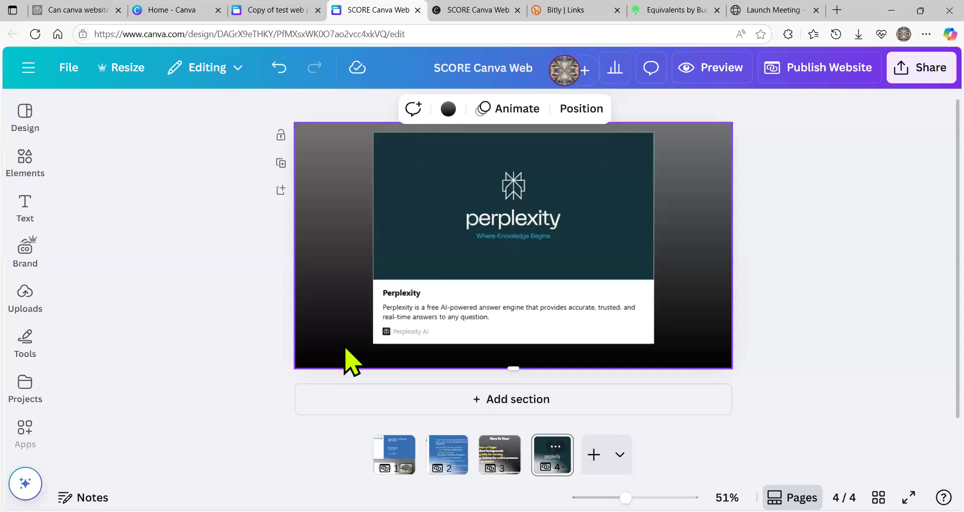
- Select the page 4 copyright footer text, then click away to deselect it
left_click(346, 352)
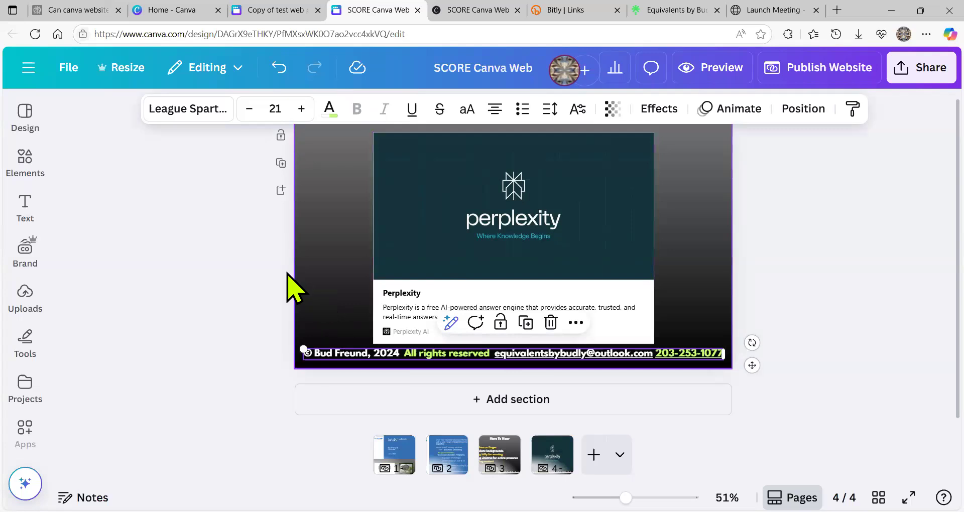
left_click(818, 210)
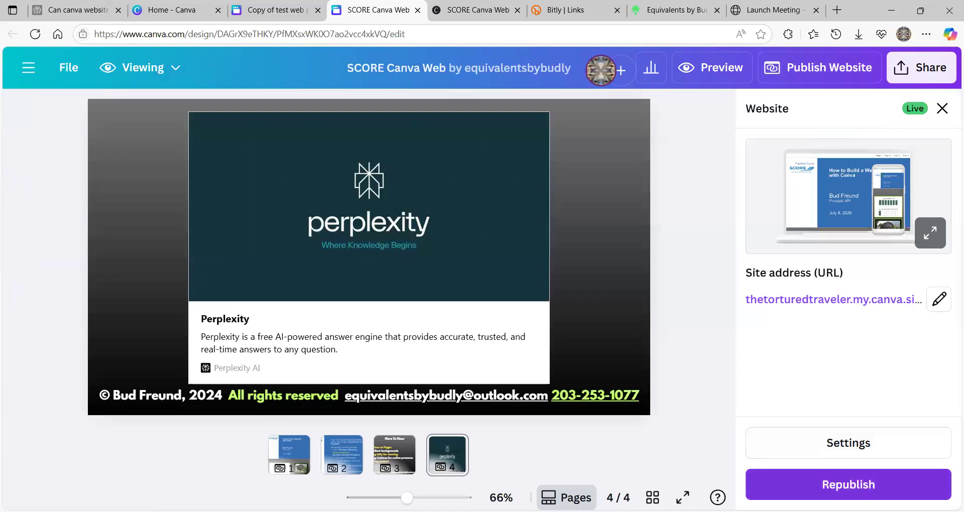
- Republish the SCORE Canva Web site and dismiss the 'Your website is now live' confirmation
left_click(858, 484)
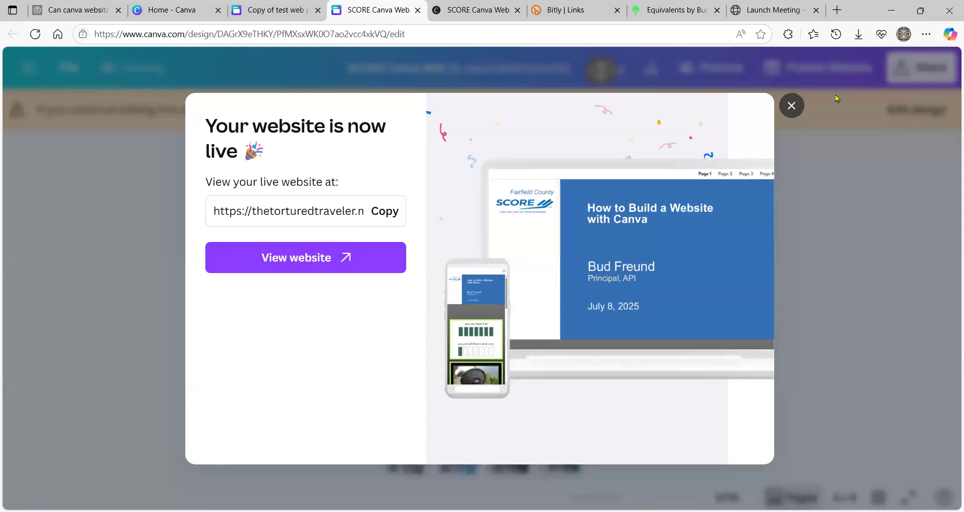
left_click(792, 107)
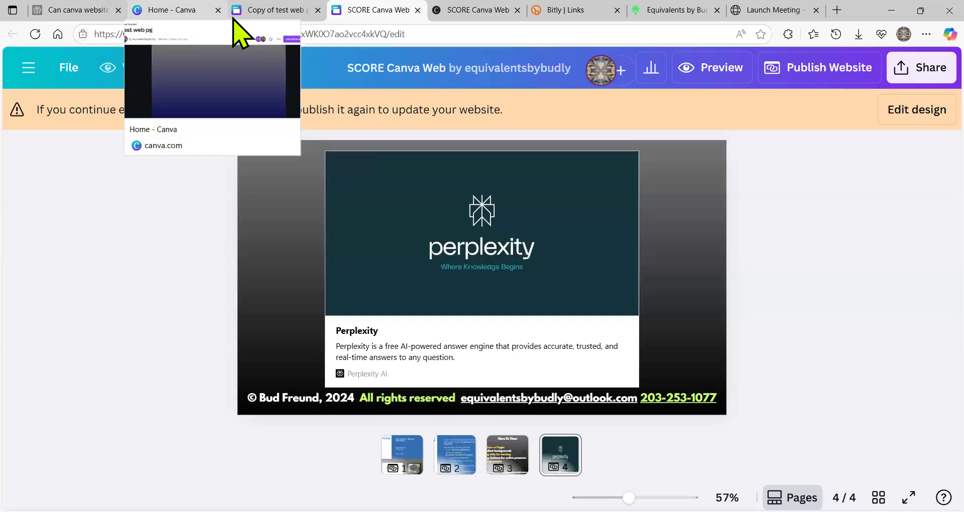
mouse_move(276, 15)
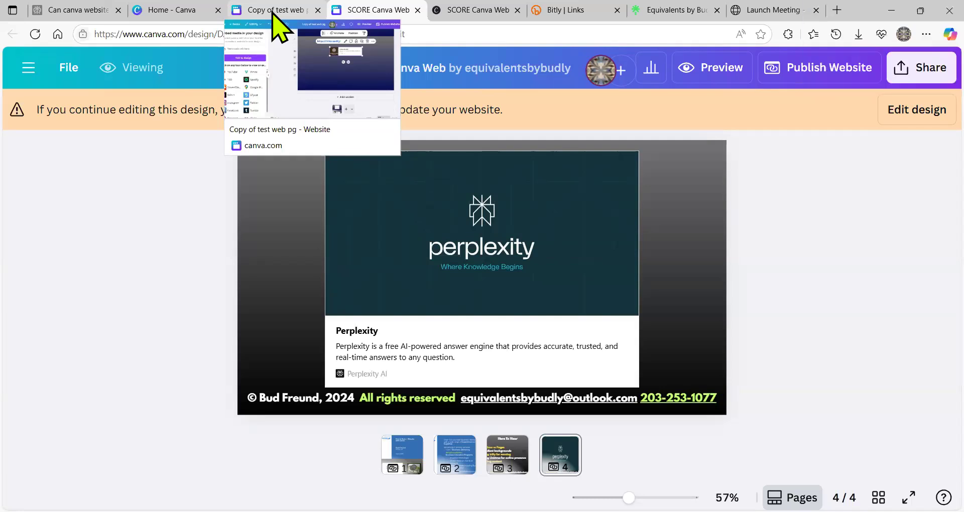
- Bring up the 'Copy of test web pg' design with the Embed panel closed, showing the WanKenobi section
left_click(272, 11)
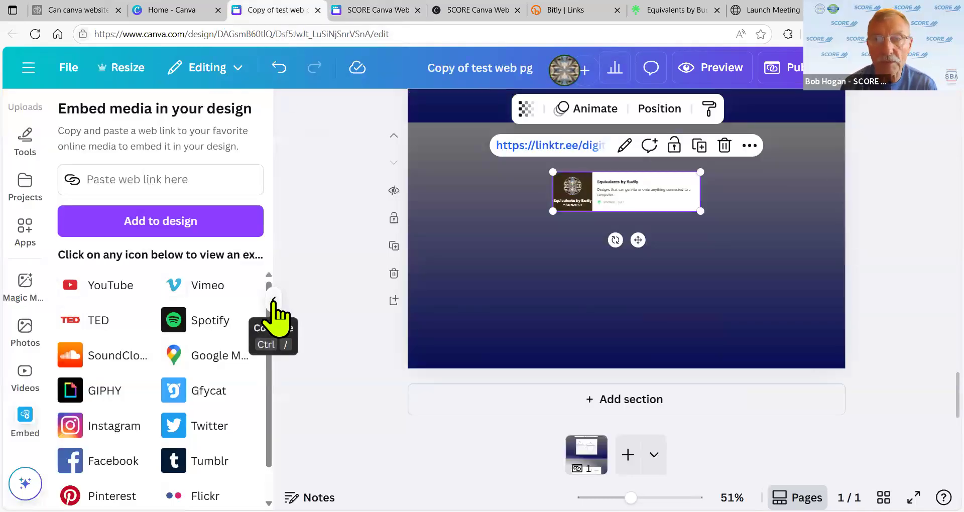
left_click(274, 303)
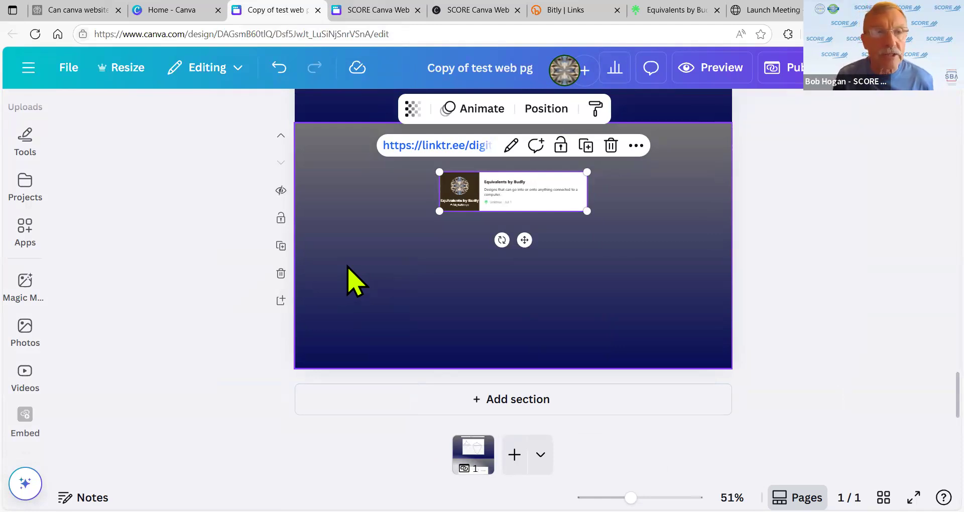
left_click(355, 281)
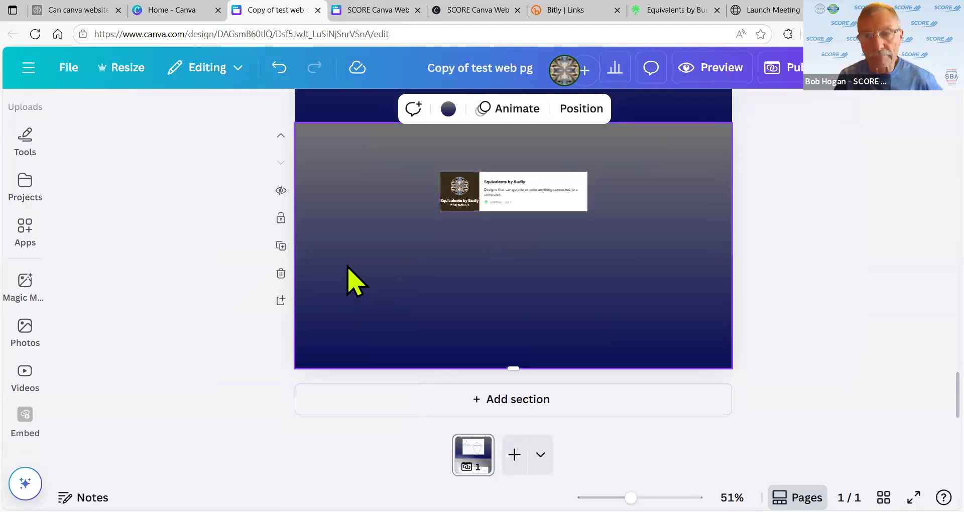
scroll(313, 254, "up", 3)
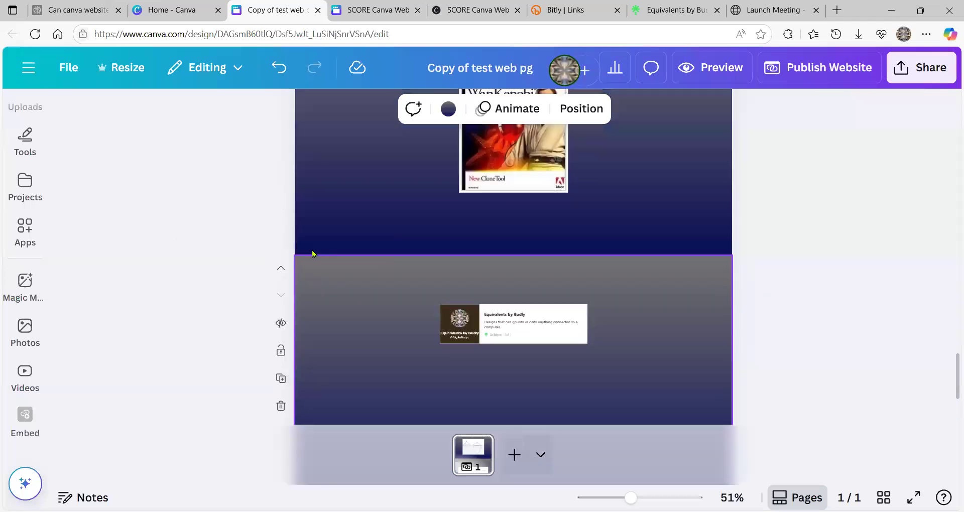
scroll(312, 253, "up", 3)
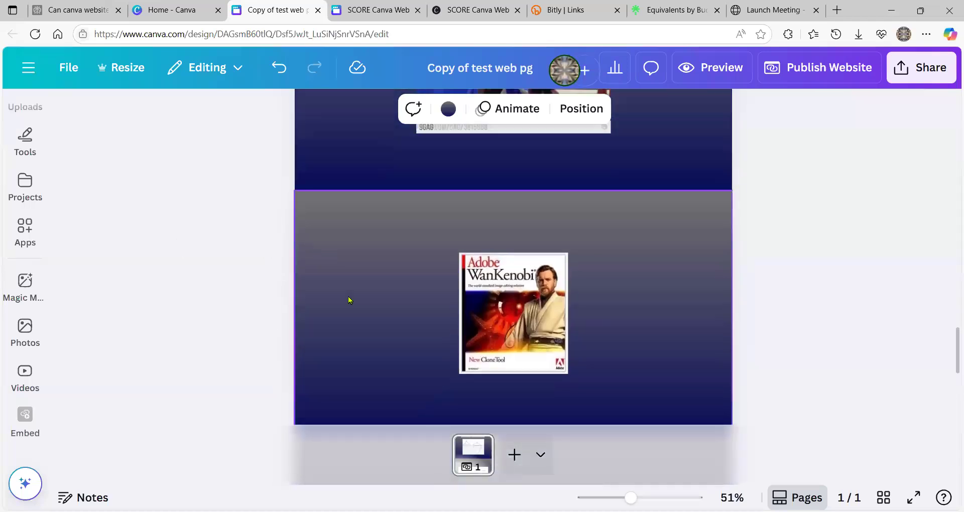
mouse_move(354, 302)
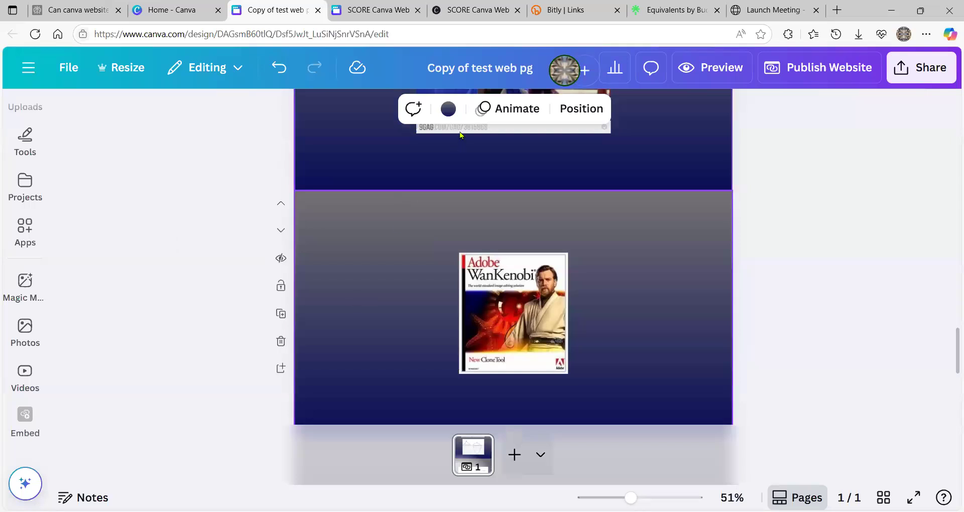
- Try the tan photo colour as the section background, replacing navy everywhere with Change all
left_click(448, 109)
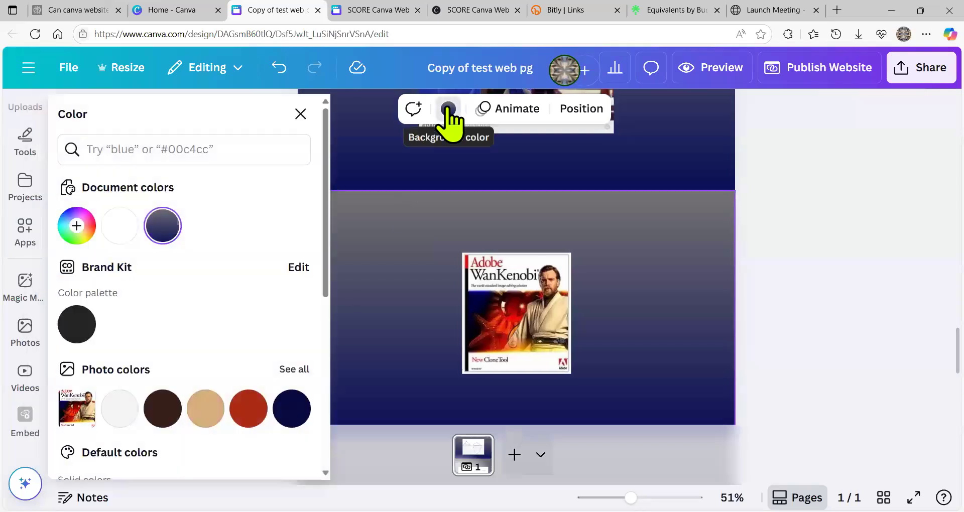
left_click(215, 409)
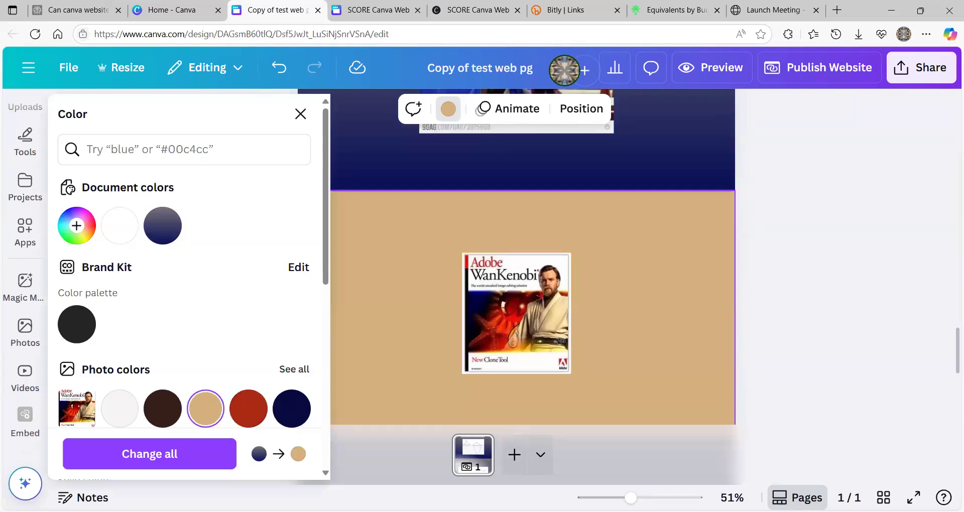
left_click(120, 451)
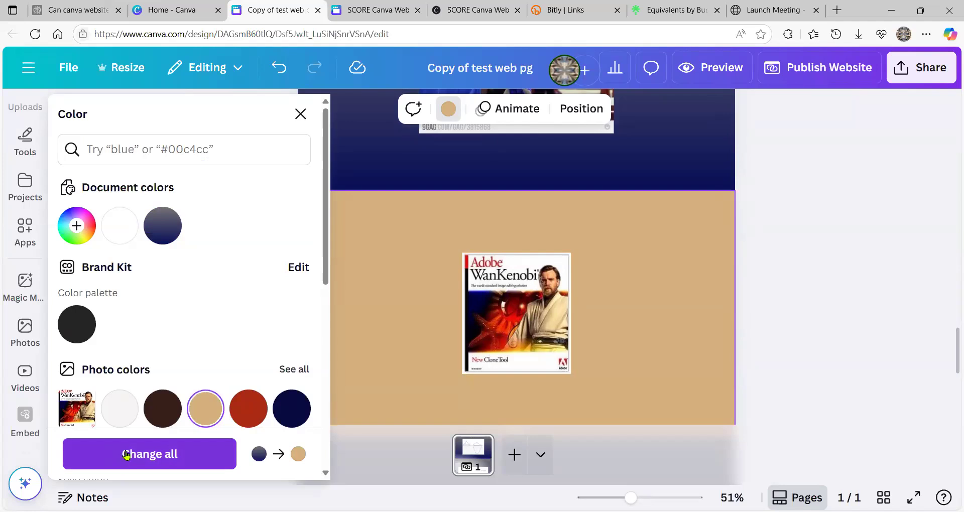
left_click(125, 455)
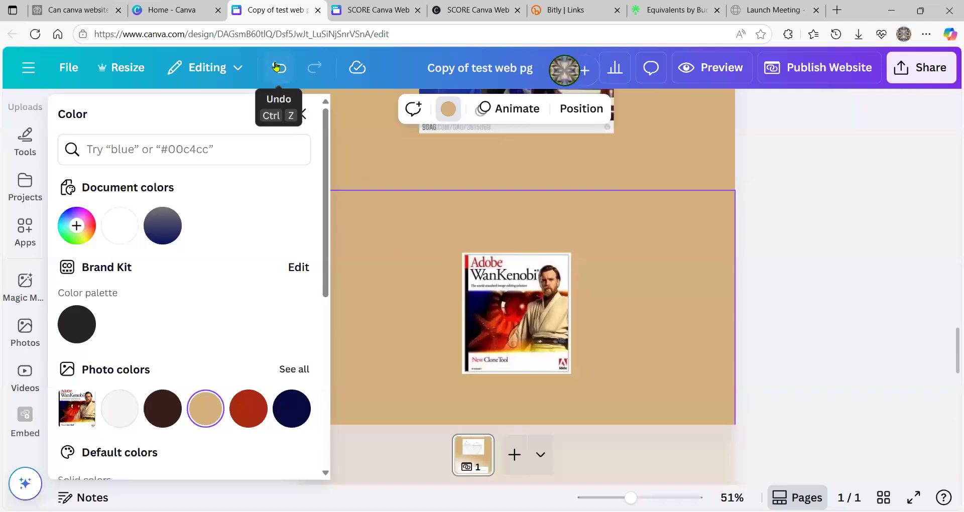
- Undo both tan changes to restore the gradient backgrounds, then show the Elements library
left_click(276, 66)
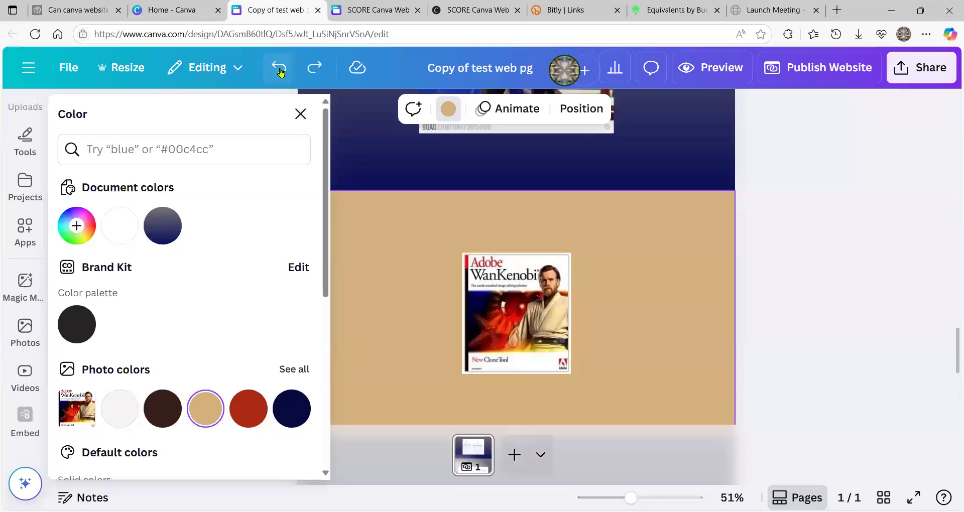
left_click(280, 70)
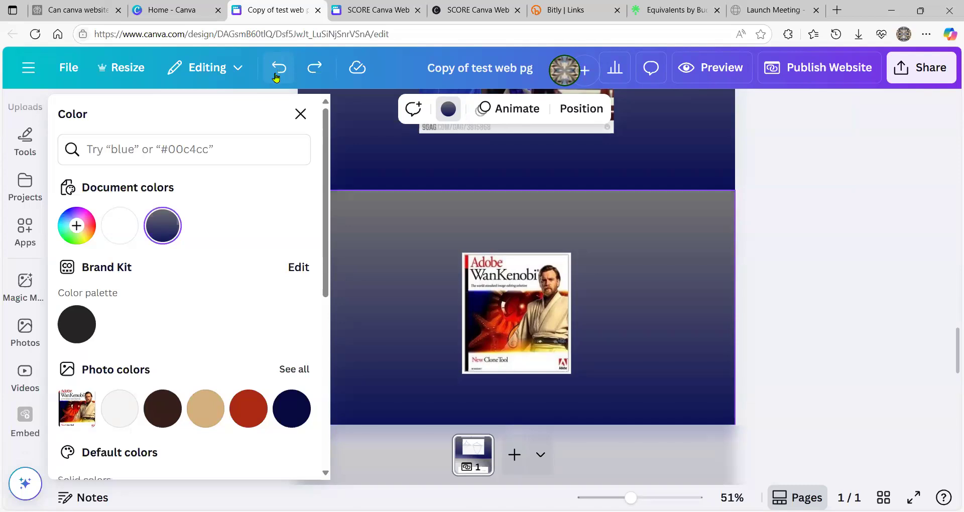
scroll(25, 196, "up", 4)
left_click(25, 170)
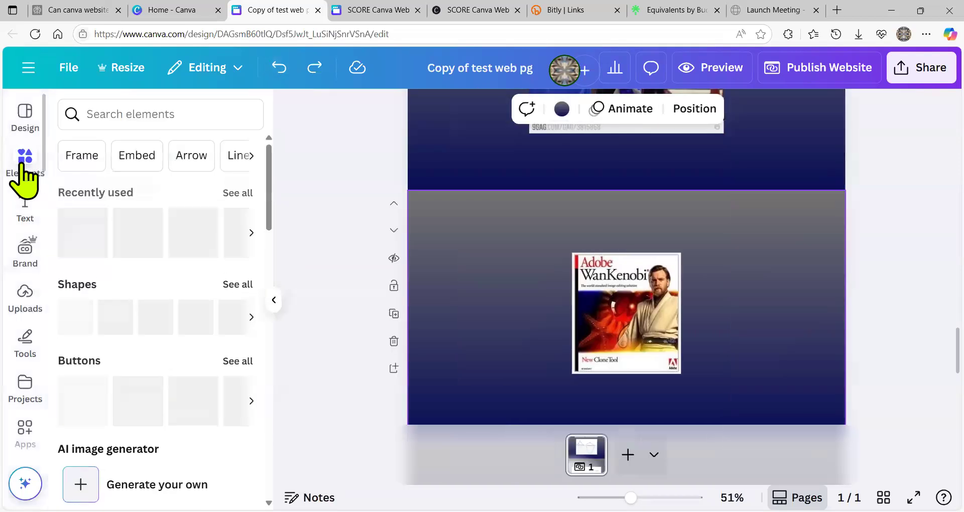
- Show all Shapes, scroll the list, and view then close the star burst shape's details
left_click(234, 285)
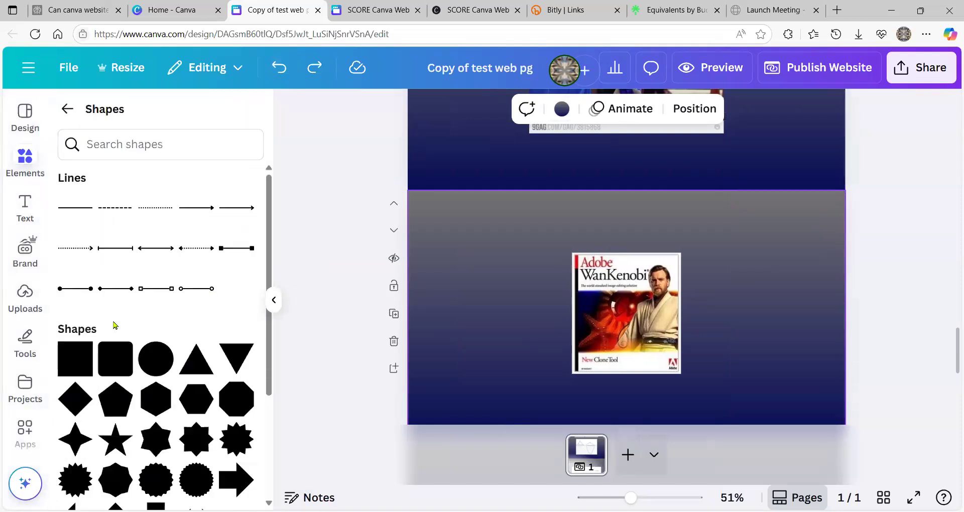
scroll(120, 337, "down", 4)
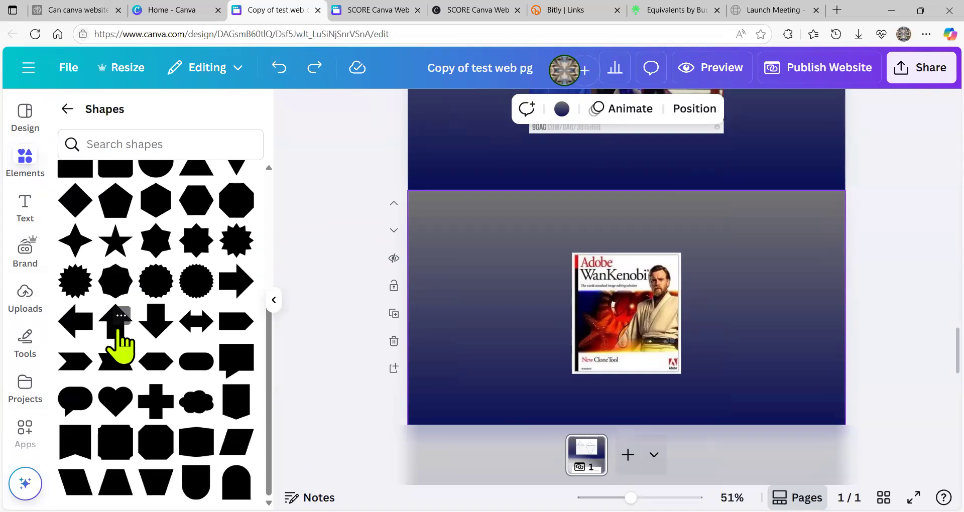
left_click(161, 277)
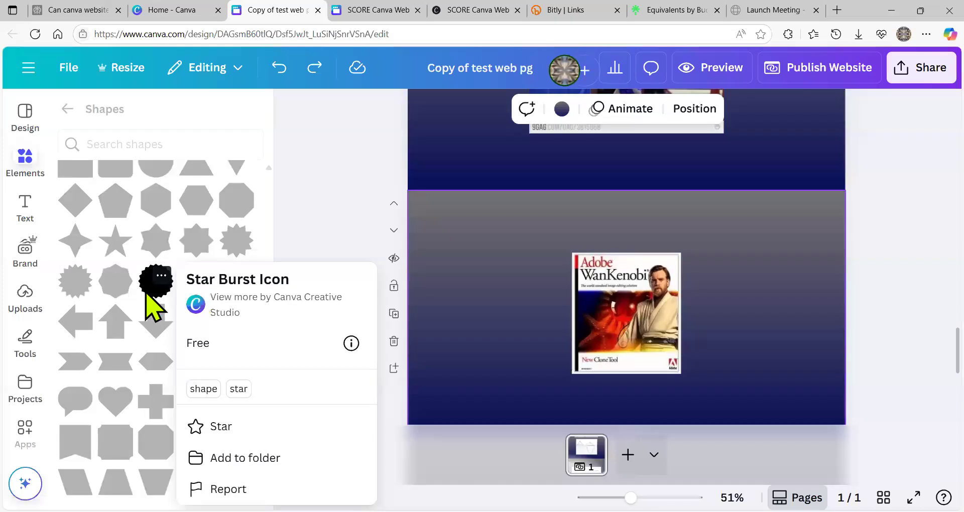
left_click(157, 284)
left_click(158, 286)
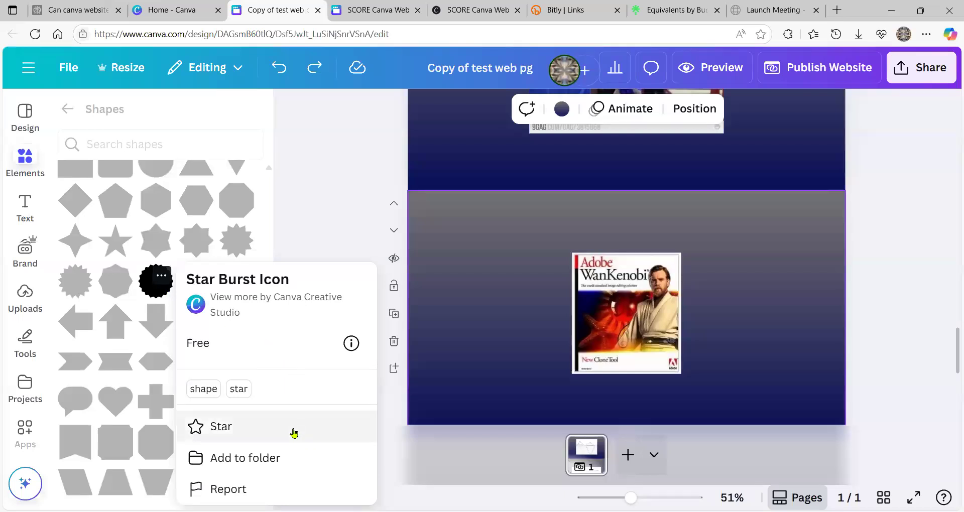
left_click(343, 213)
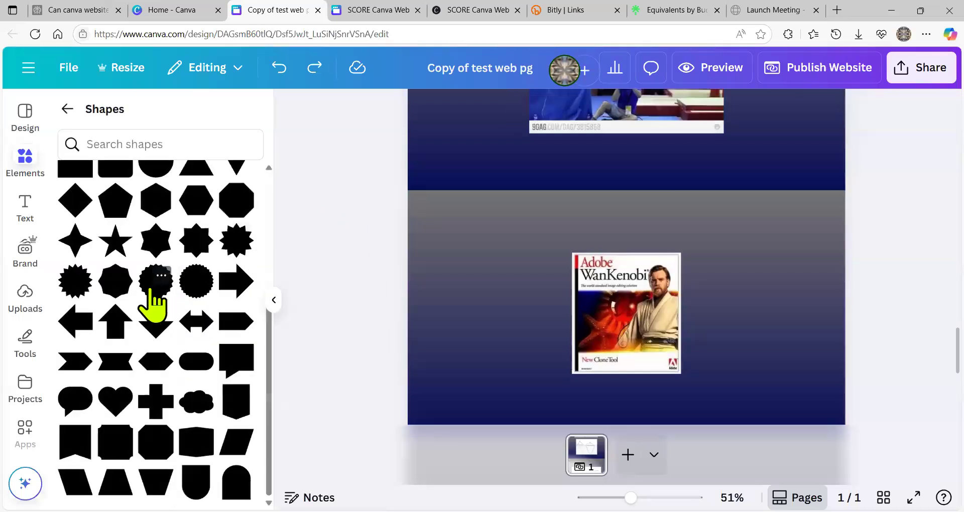
- Add a decagon shape above-left of the image and type 'The text' inside it
left_click(117, 291)
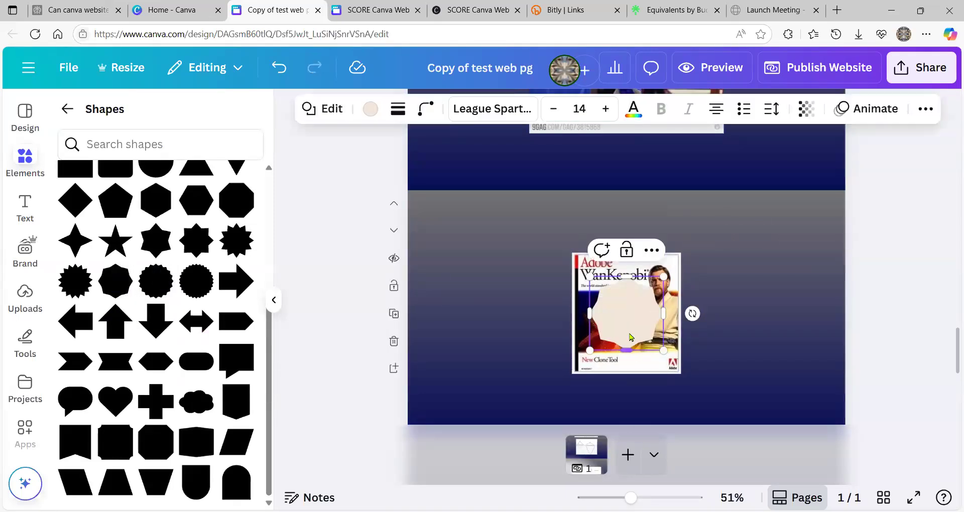
left_click_drag(585, 324, 491, 286)
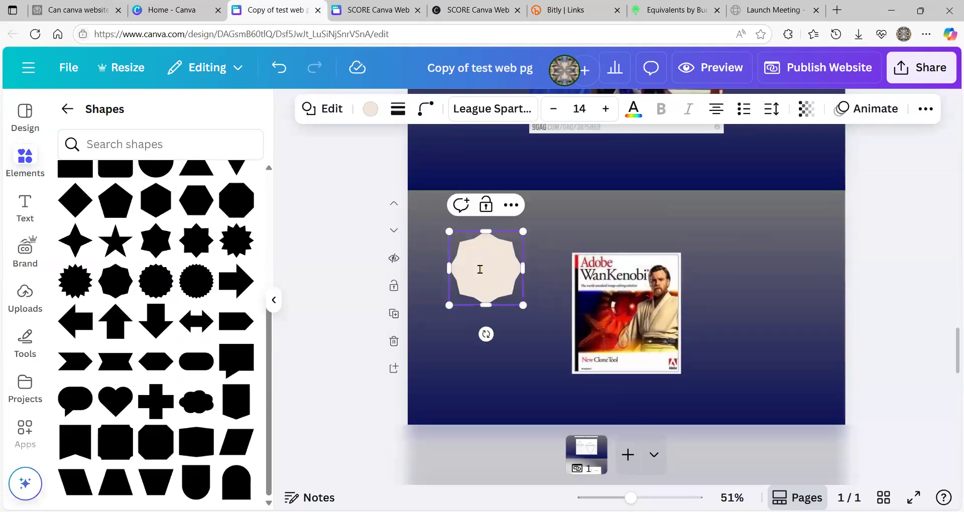
left_click(480, 269)
type("The text")
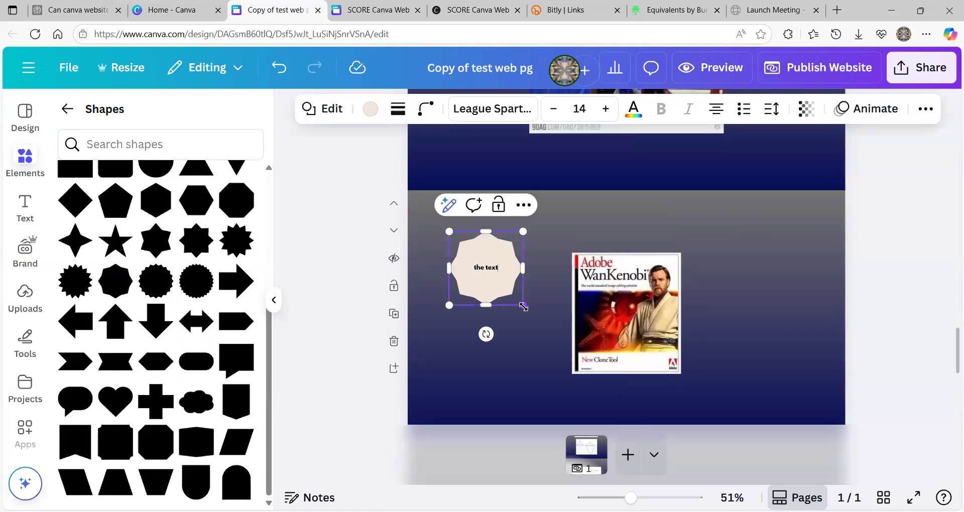
- Enlarge the shape and restyle its text to size 26 in red
left_click_drag(523, 306, 567, 348)
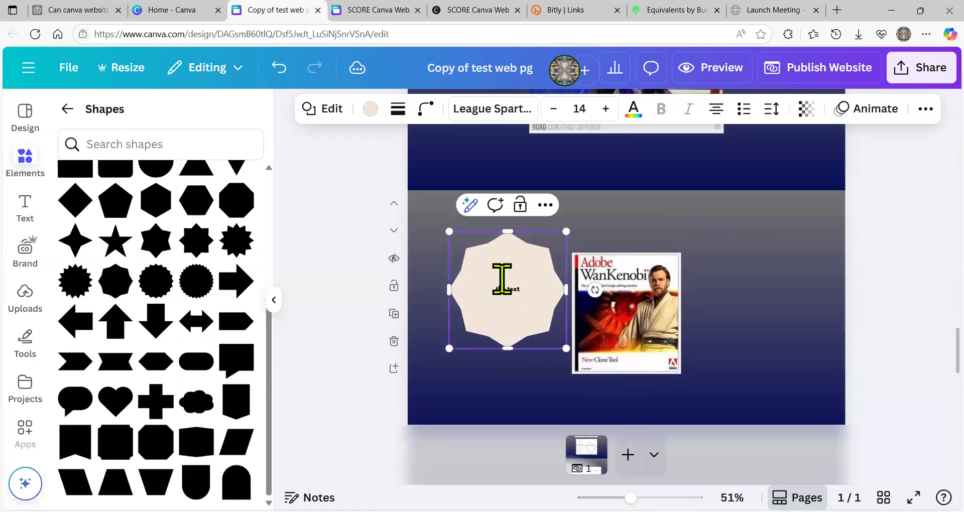
triple_click(505, 285)
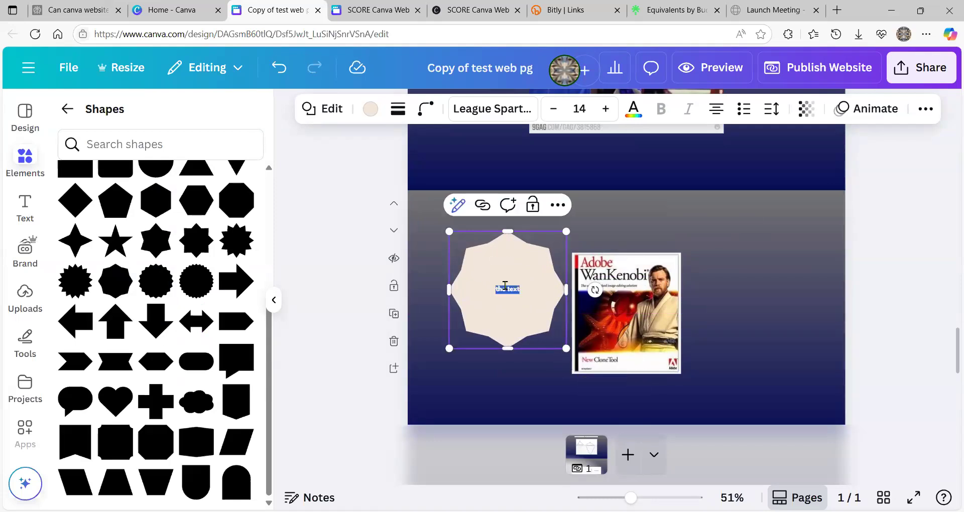
left_click(605, 109)
left_click(605, 109)
left_click(605, 109)
left_click(605, 110)
left_click(605, 110)
left_click(605, 109)
left_click(605, 110)
left_click(605, 109)
left_click(605, 110)
left_click(605, 109)
left_click(605, 109)
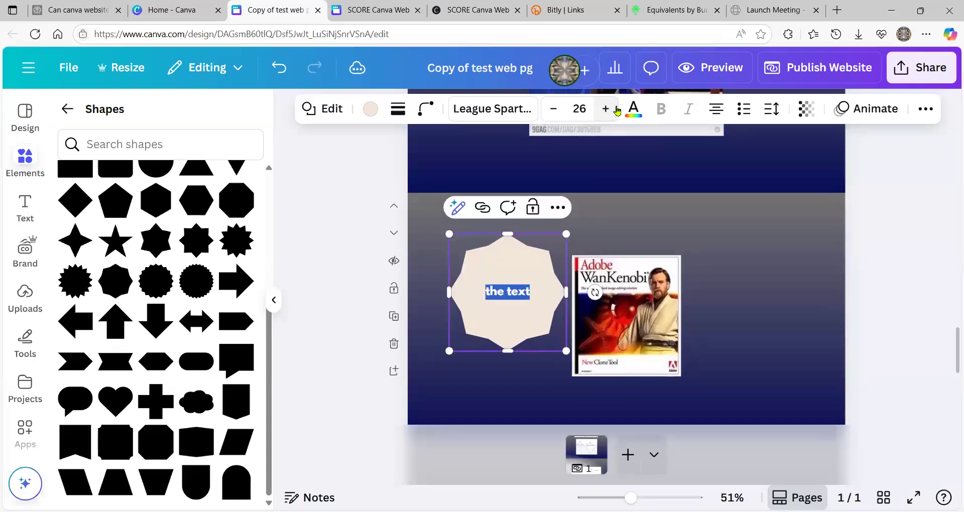
left_click(634, 112)
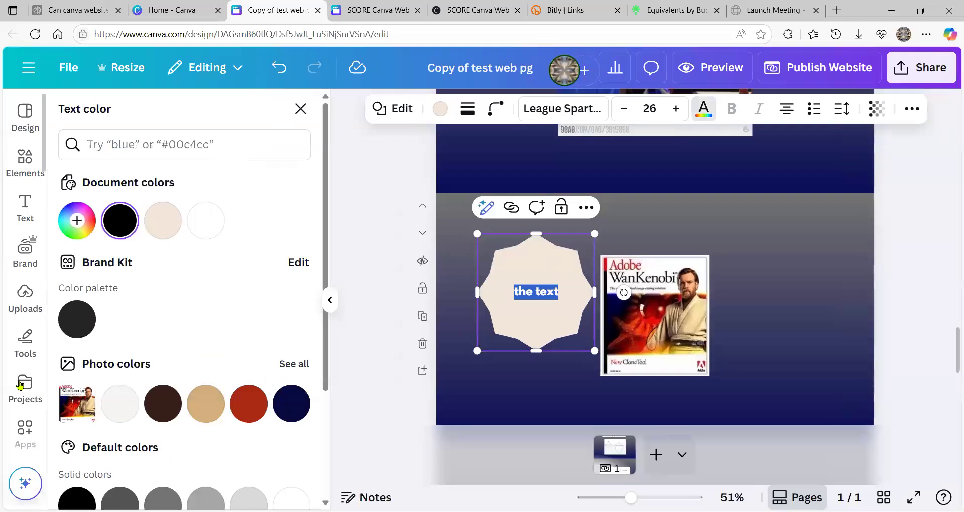
left_click(79, 317)
left_click(249, 403)
- Finish editing, then select the shape and delete it with its text
left_click(490, 389)
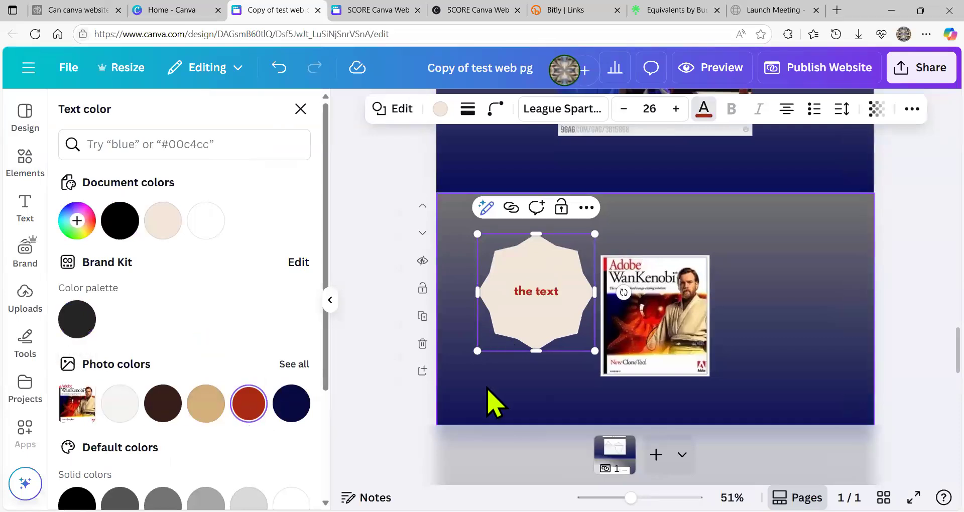
left_click(499, 331)
left_click(545, 207)
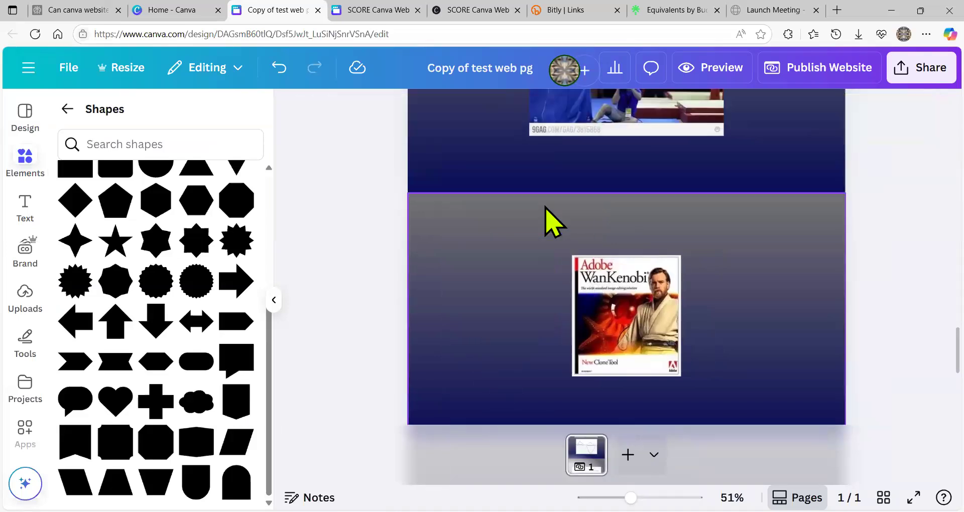
- Collapse the Shapes side panel so the canvas fills the editor
left_click(273, 301)
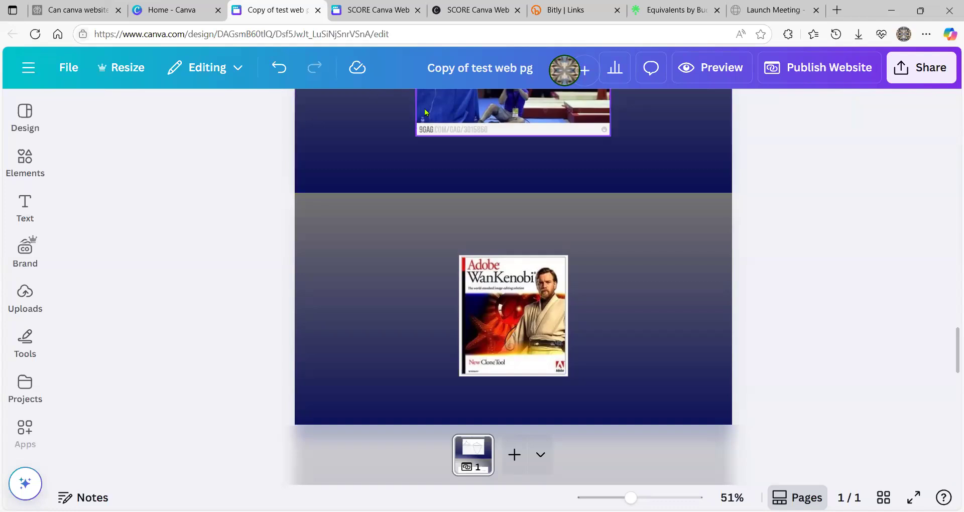
left_click(458, 12)
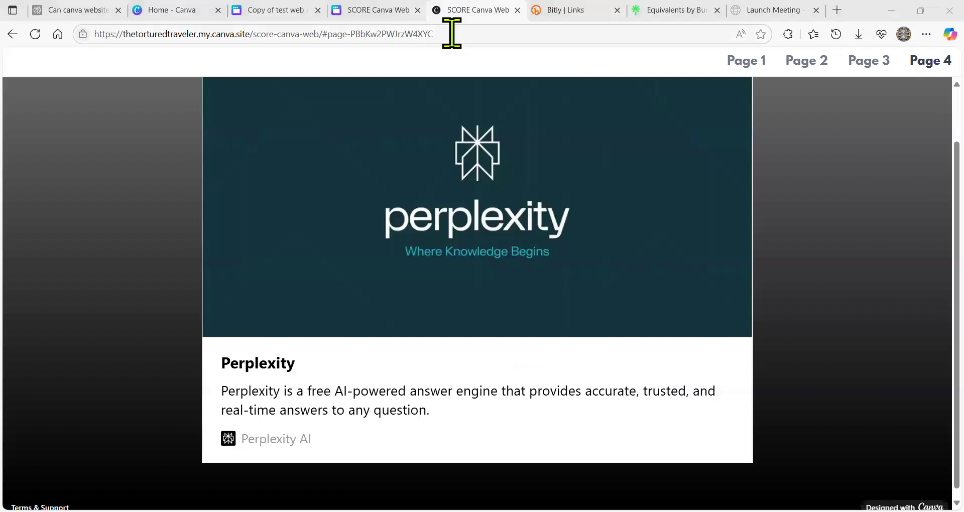
left_click(196, 35)
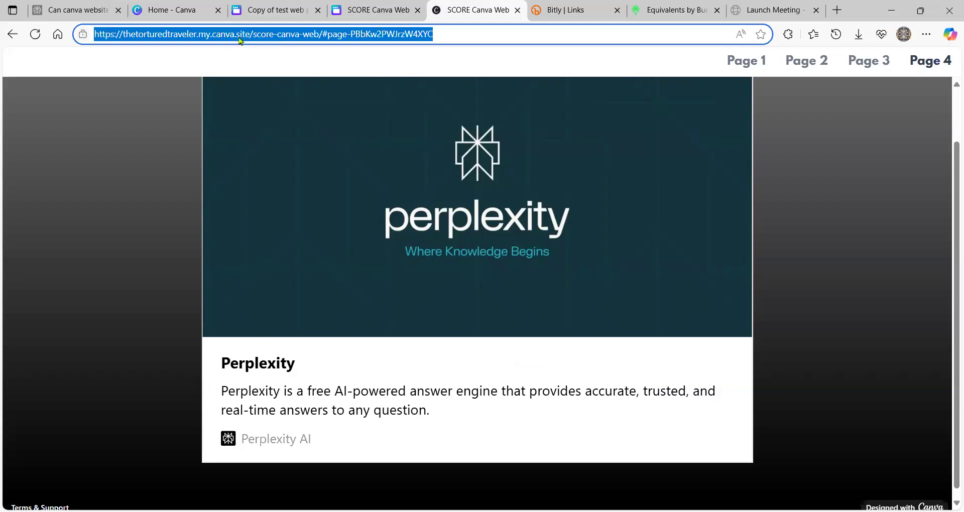
left_click(463, 35)
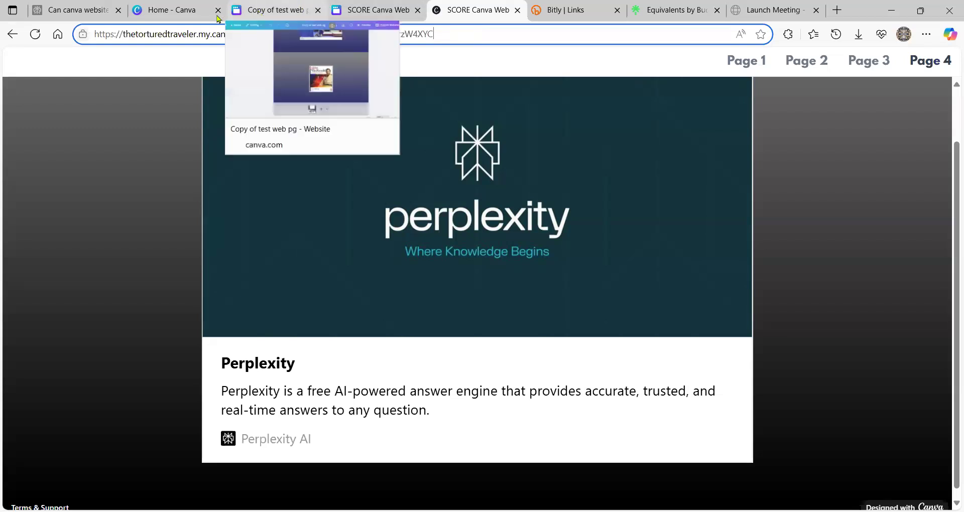
left_click(268, 11)
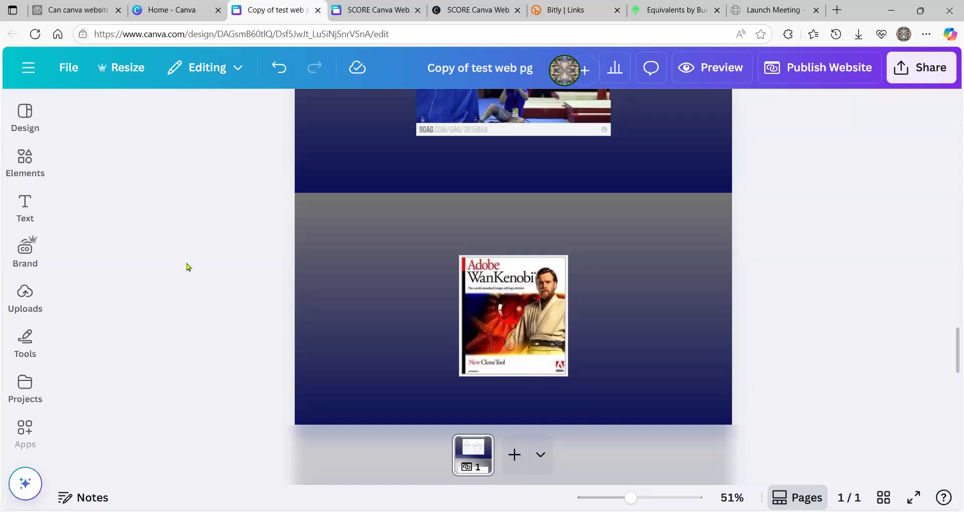
scroll(20, 352, "down", 4)
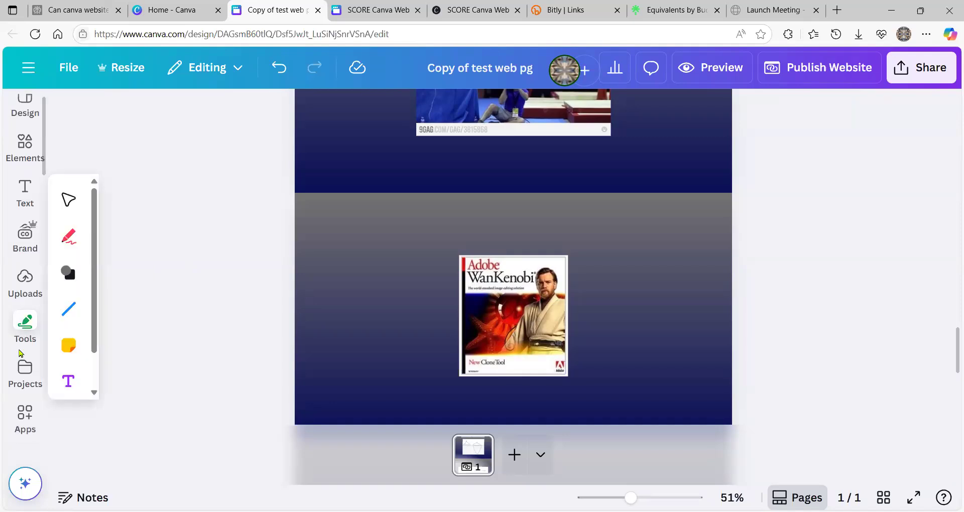
left_click(18, 352)
left_click(26, 301)
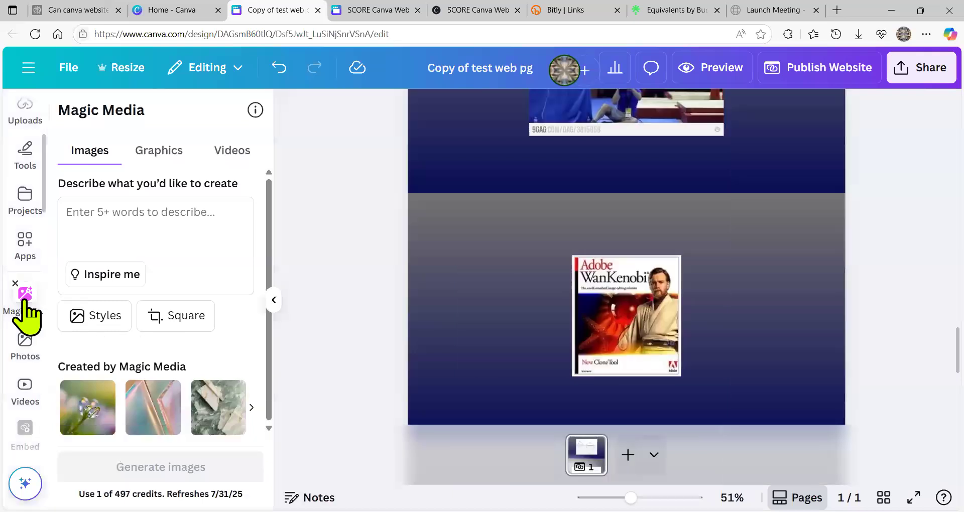
left_click(94, 227)
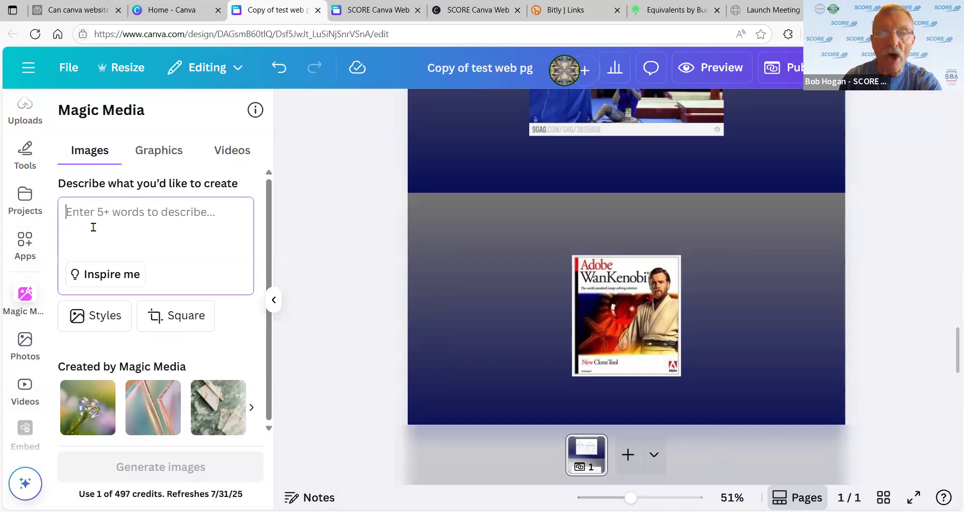
left_click(271, 305)
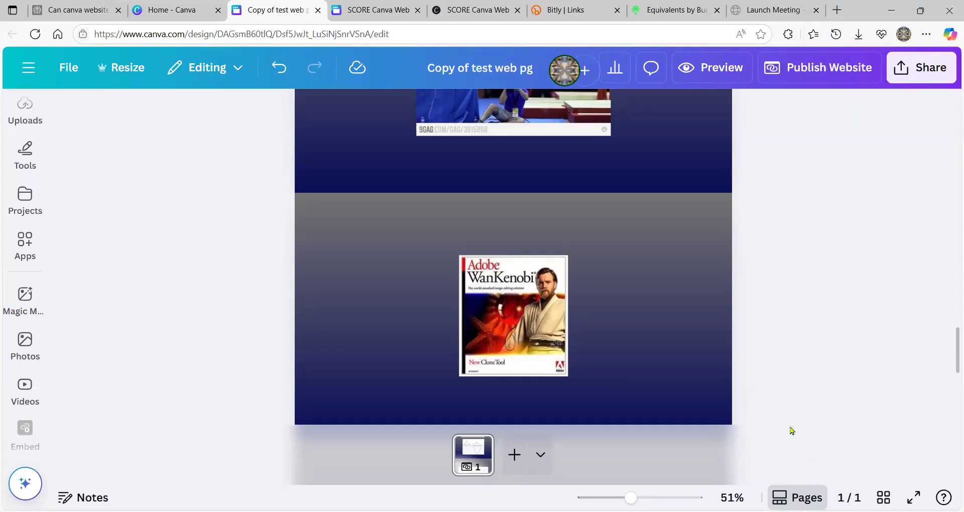
- Open Share > Download to view the file types, then back out without downloading
left_click(920, 67)
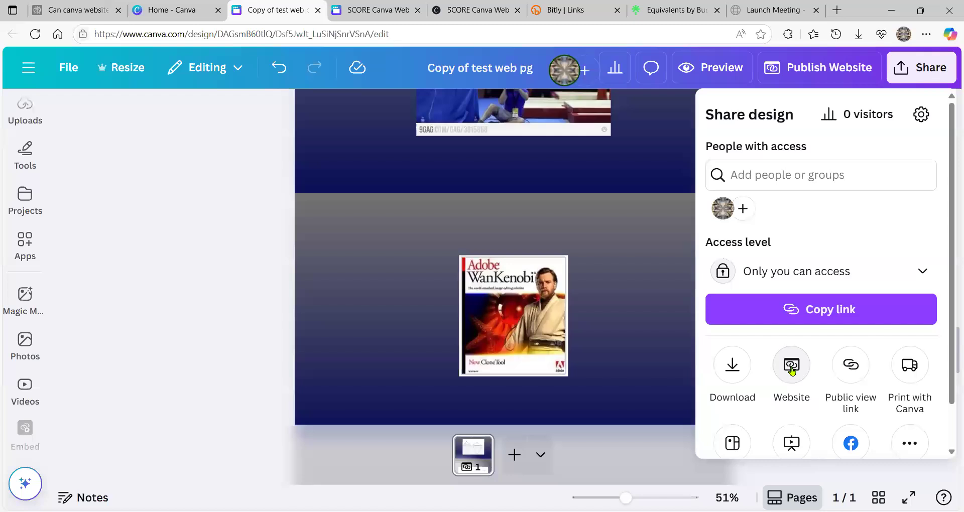
left_click(734, 368)
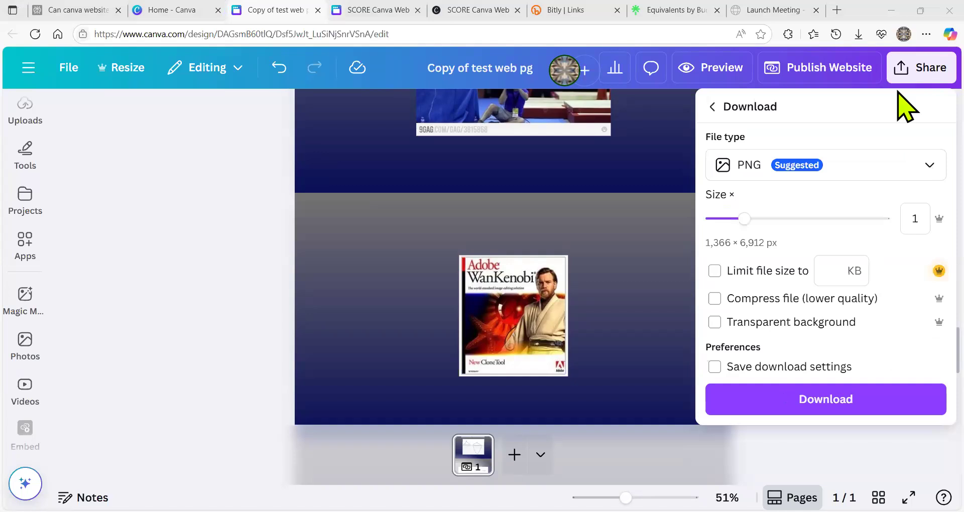
left_click(915, 182)
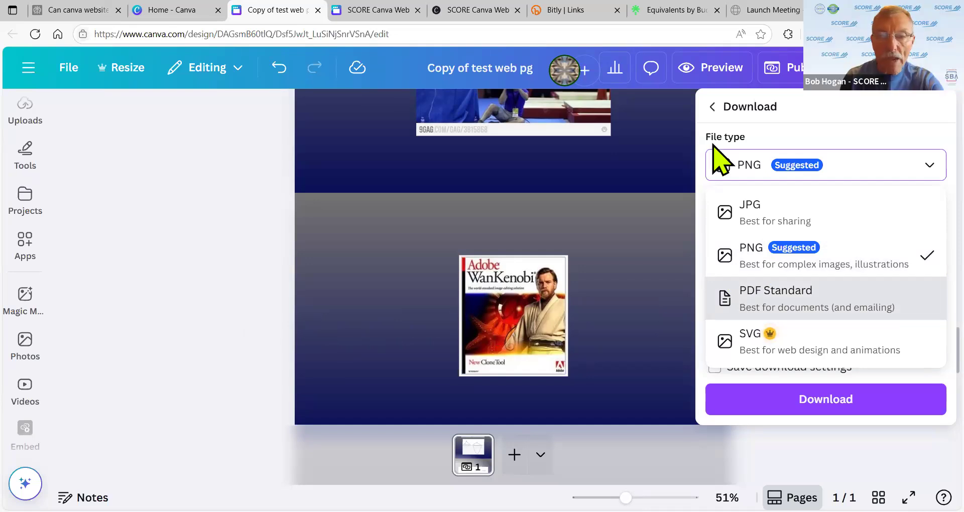
left_click(717, 112)
left_click(718, 110)
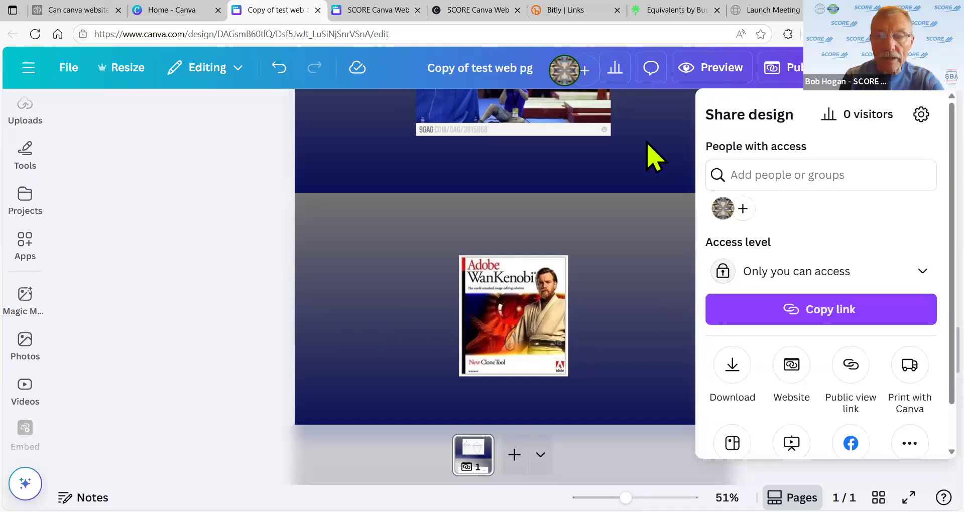
left_click(134, 351)
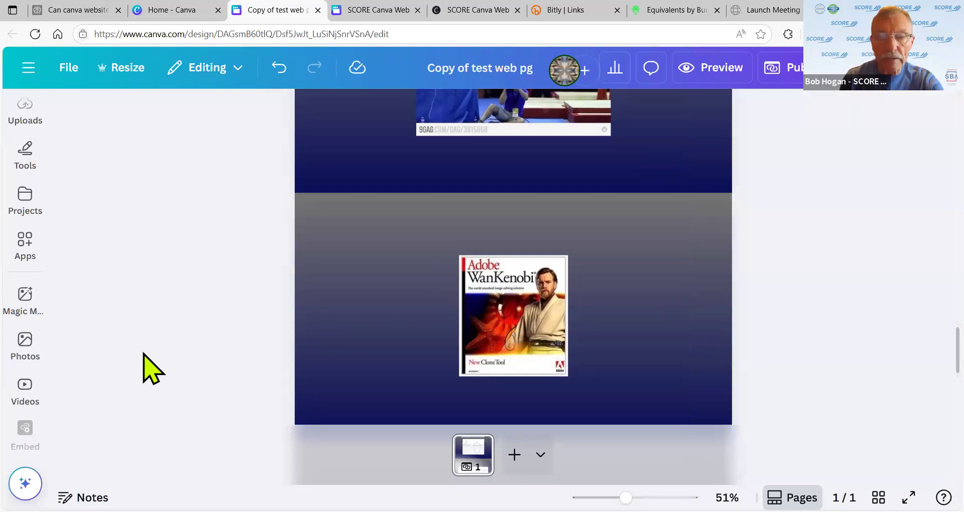
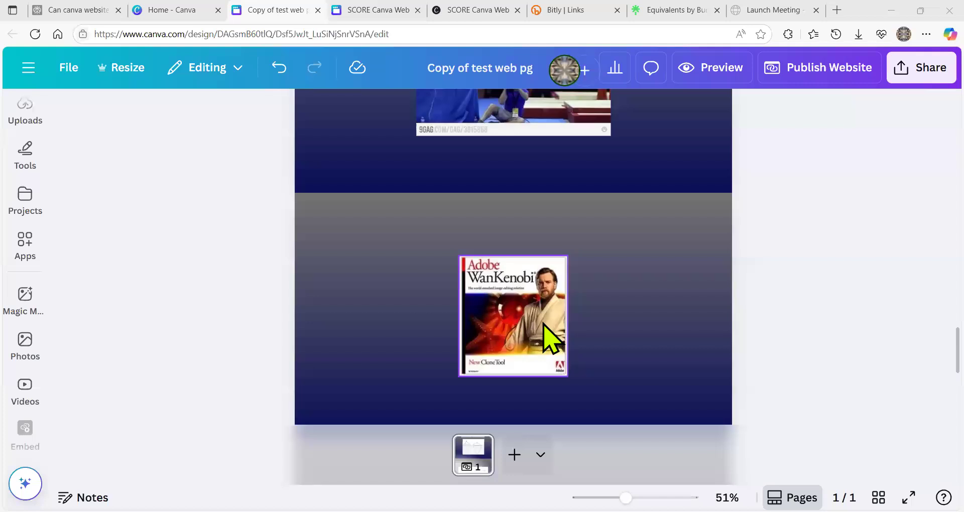
- Shrink the Adobe WanKenobi image, undo the resize, then move it to the section's right side
left_click(503, 336)
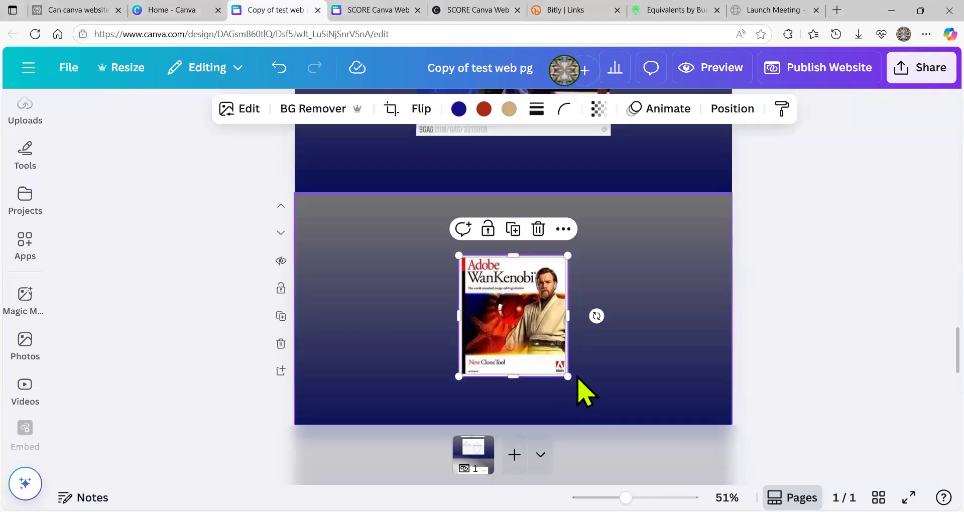
left_click_drag(566, 375, 480, 313)
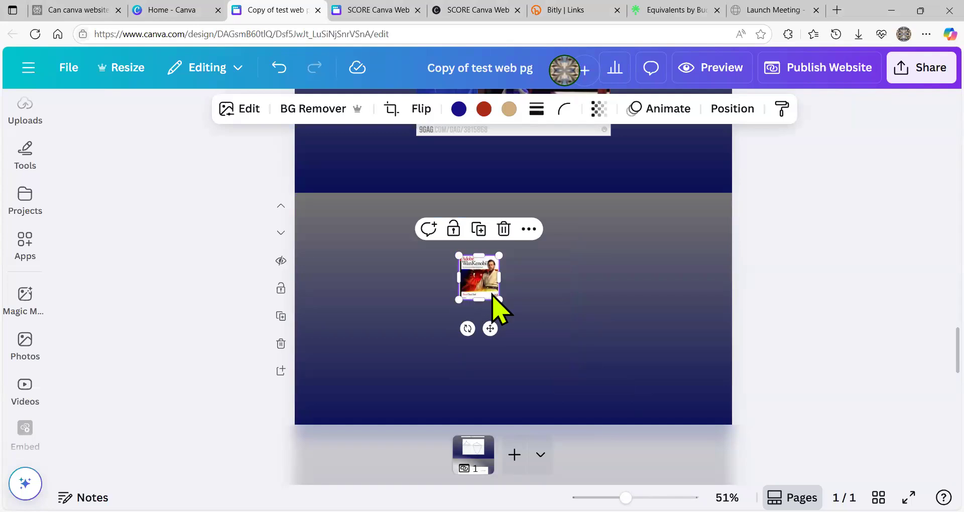
left_click(387, 247)
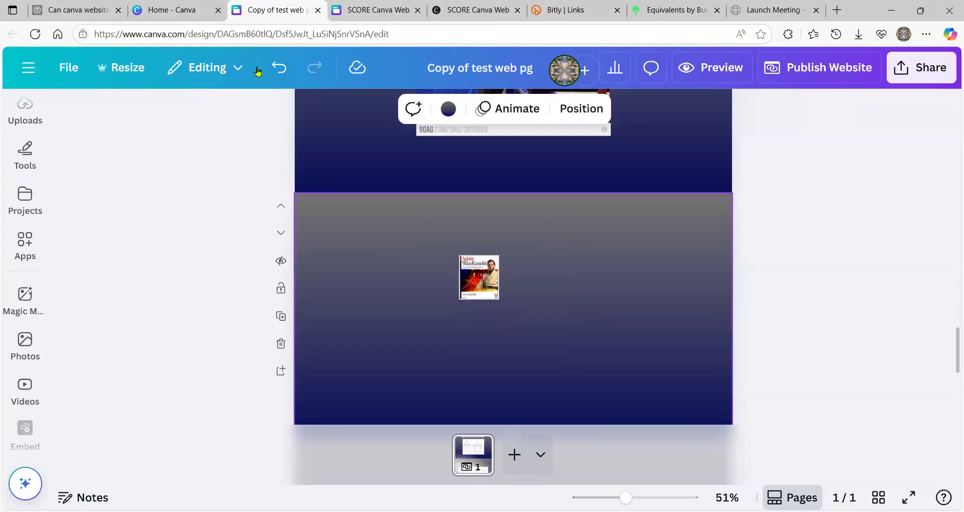
left_click(278, 70)
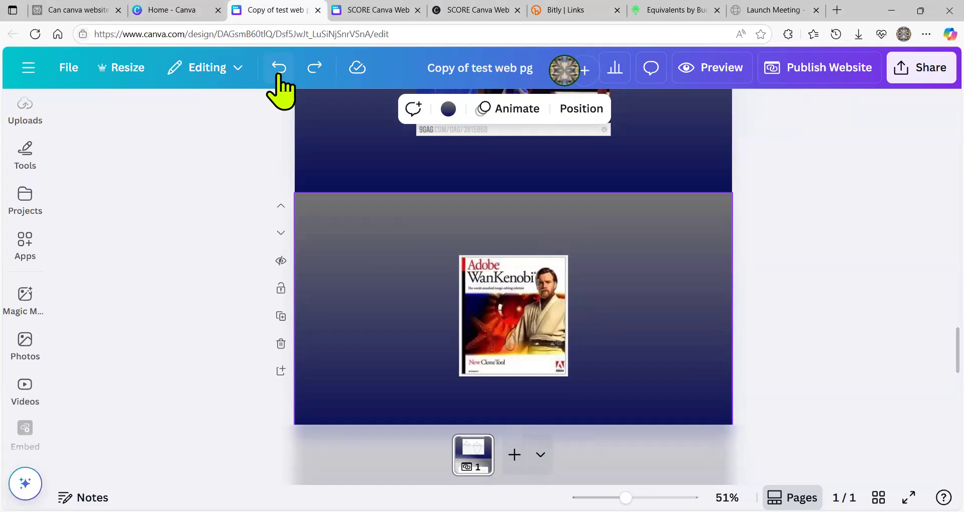
left_click(533, 317)
left_click_drag(534, 316, 639, 315)
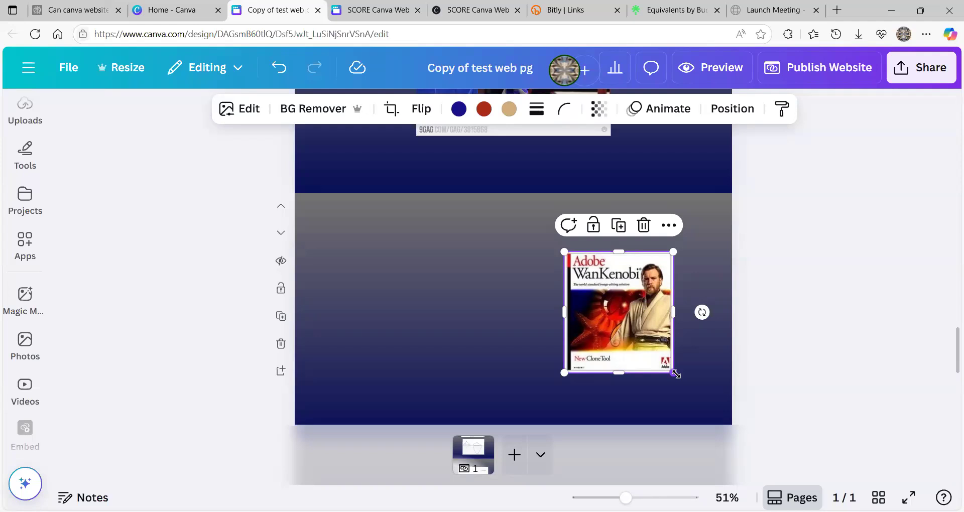
- Try shrinking and enlarging the image, undo back to its original size, then reposition it right
left_click_drag(676, 375, 599, 304)
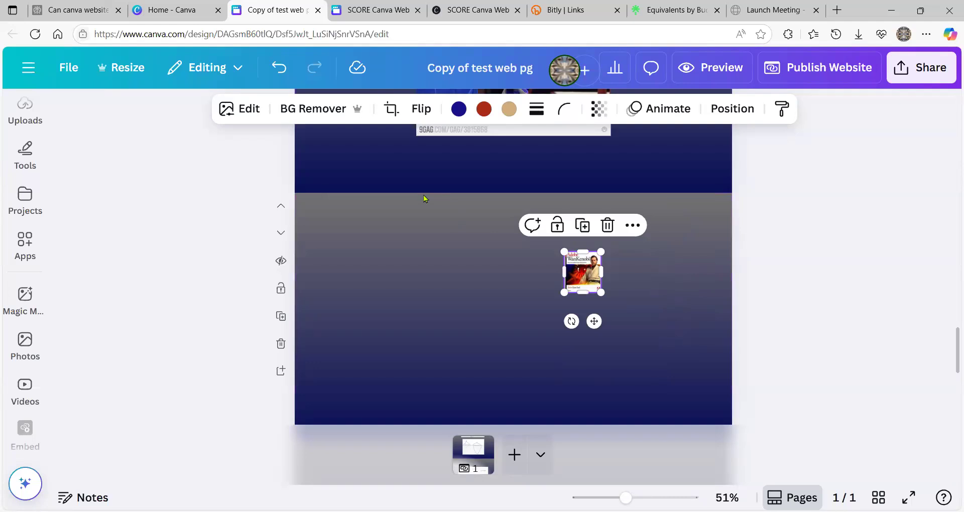
left_click(280, 70)
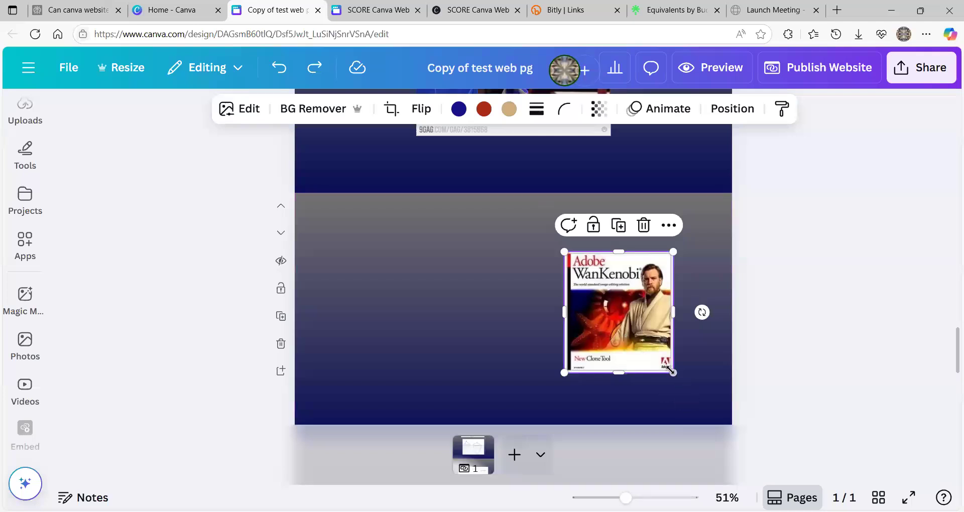
left_click_drag(671, 371, 717, 420)
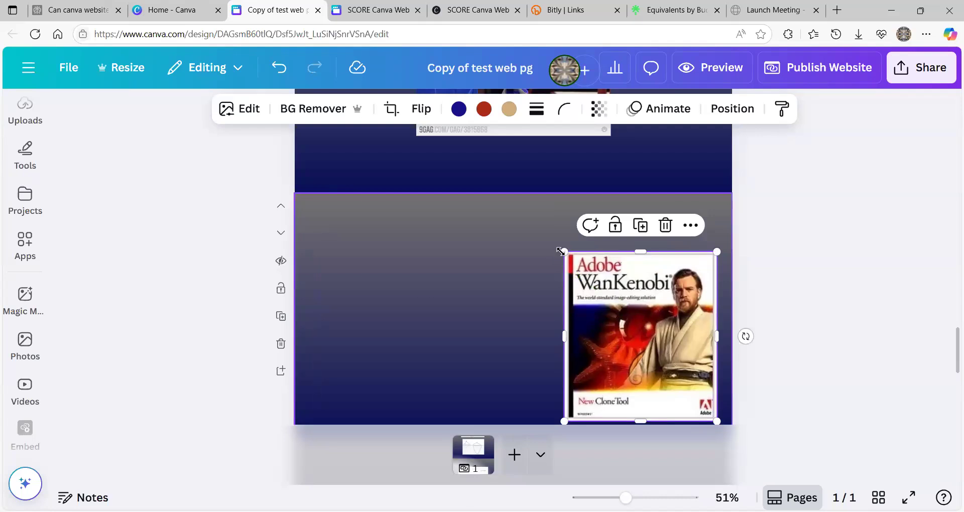
left_click_drag(564, 252, 506, 217)
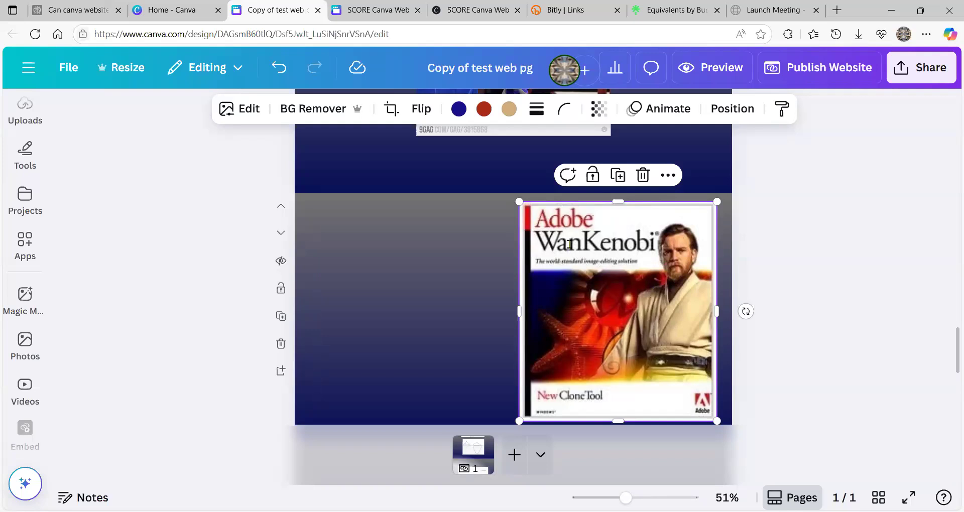
left_click(279, 68)
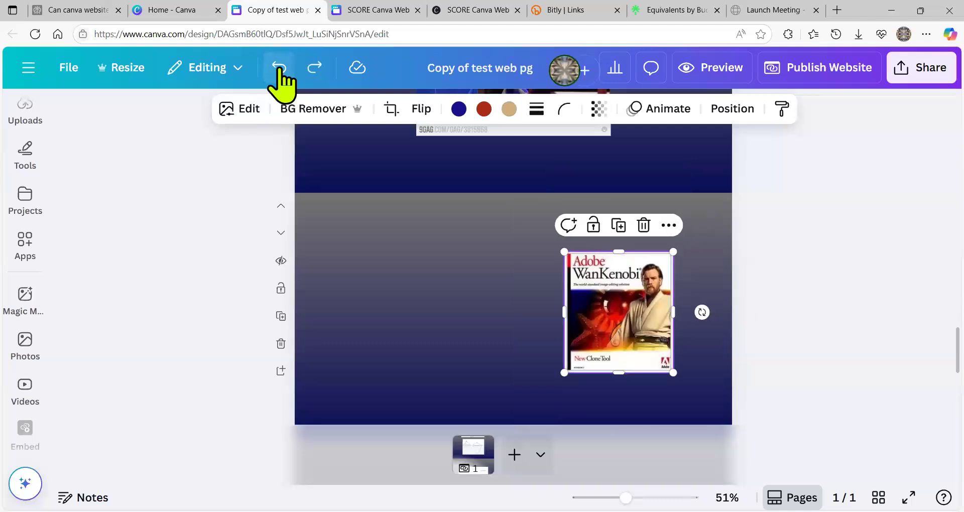
left_click(279, 69)
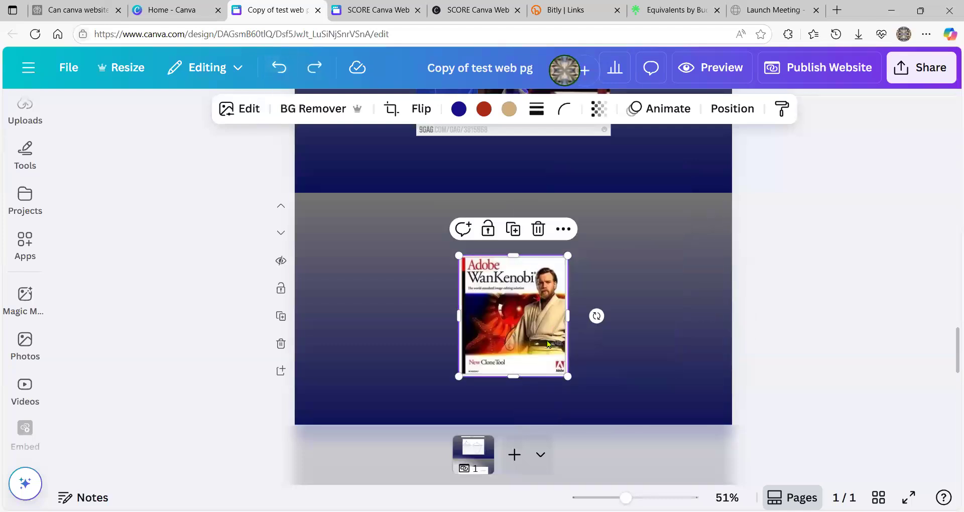
left_click_drag(528, 346, 609, 347)
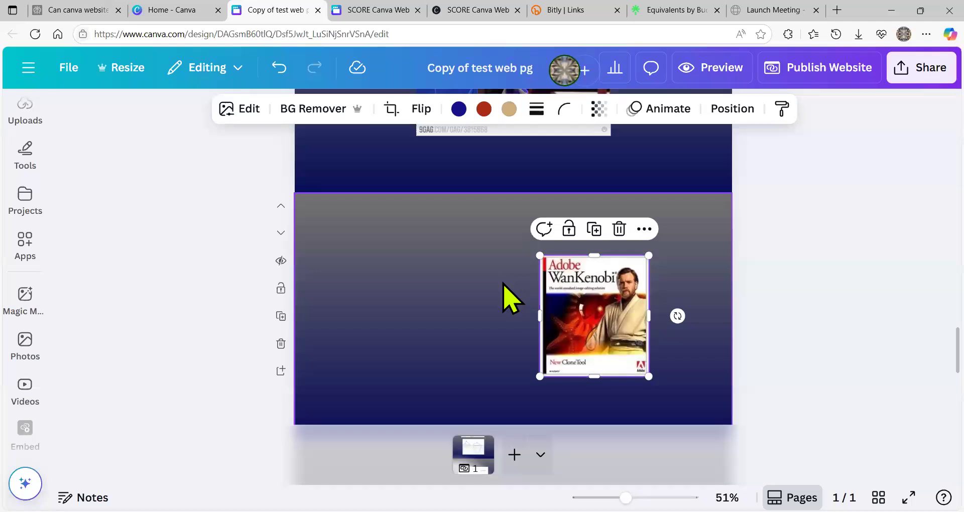
left_click(486, 297)
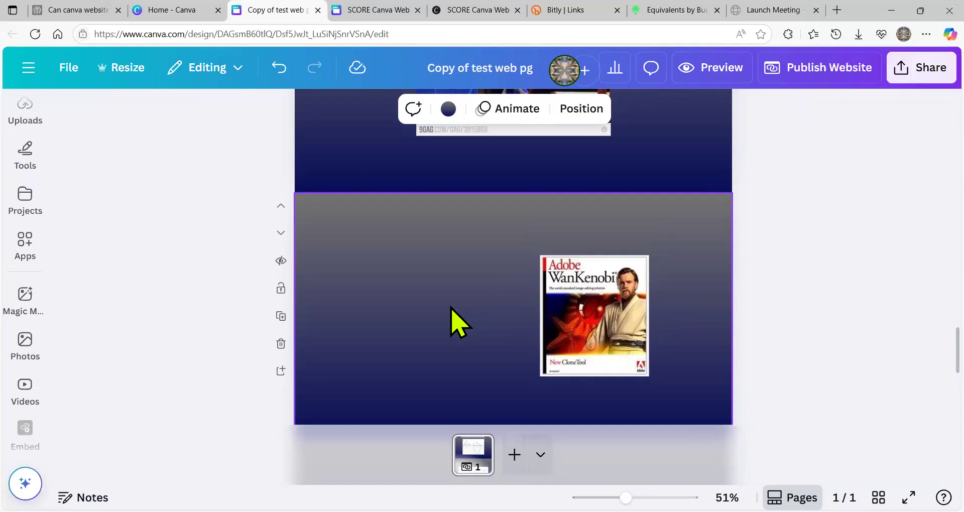
- Add the goldfish-bowl GIF from Uploads > Videos, place it left of the Adobe image, then show Apps
mouse_move(16, 237)
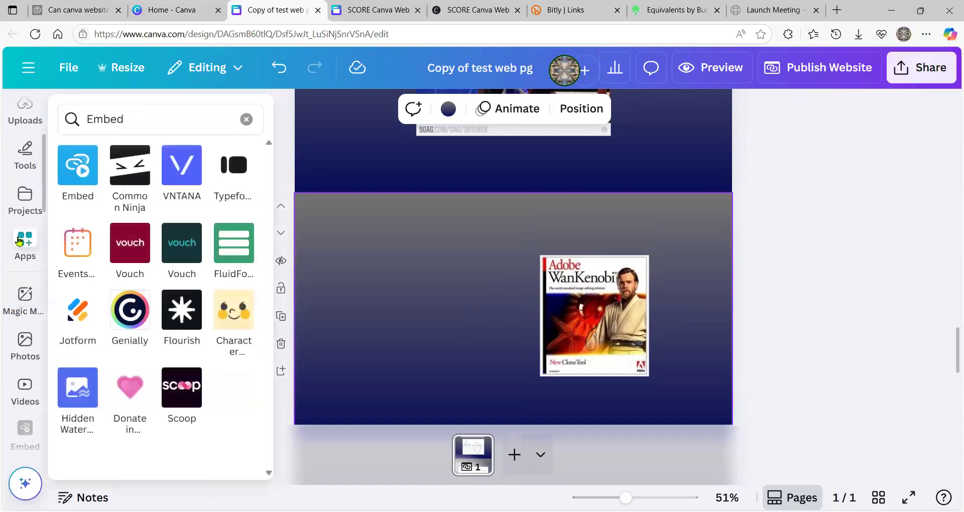
left_click(21, 308)
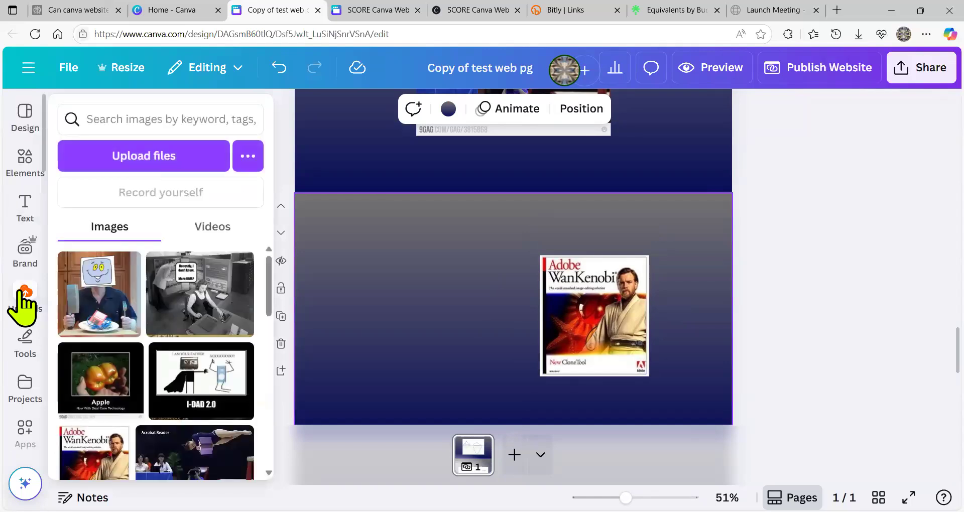
left_click(216, 223)
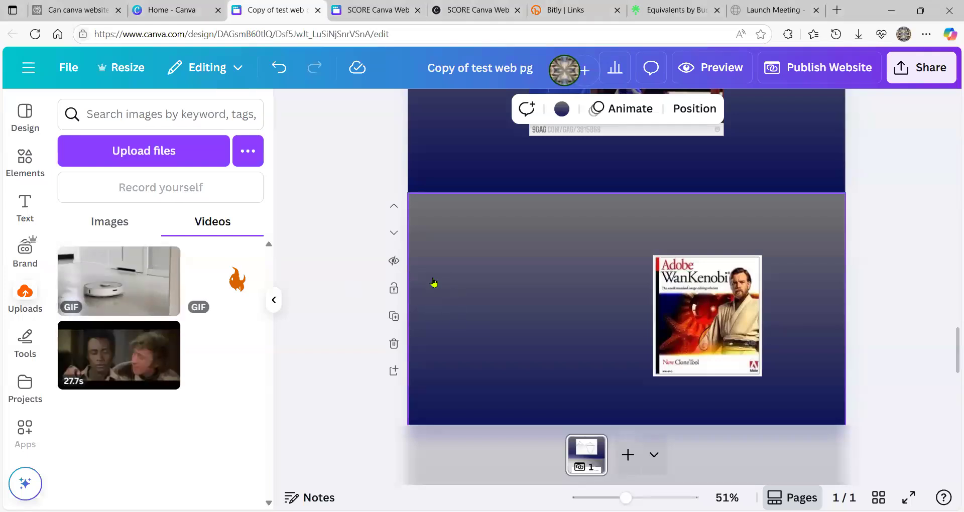
right_click(229, 282)
left_click(231, 288)
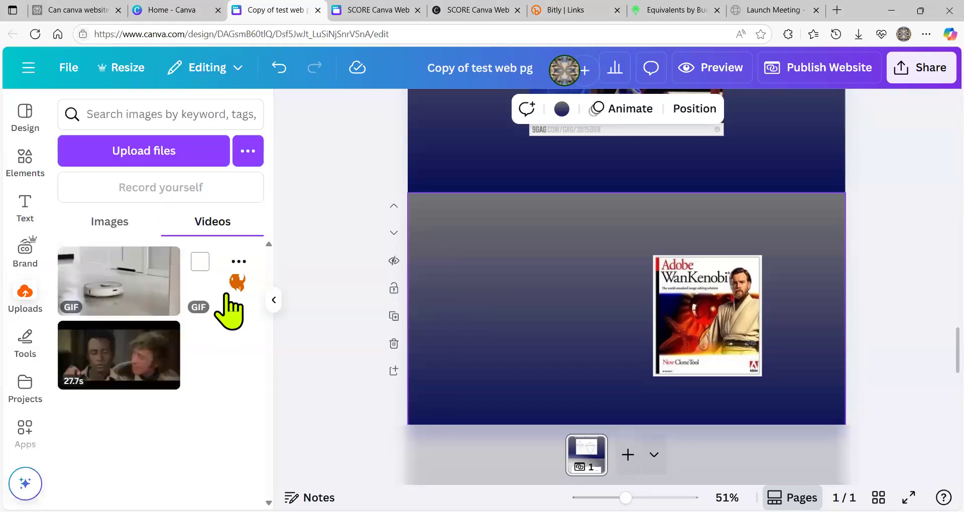
left_click(231, 289)
left_click_drag(624, 338, 530, 337)
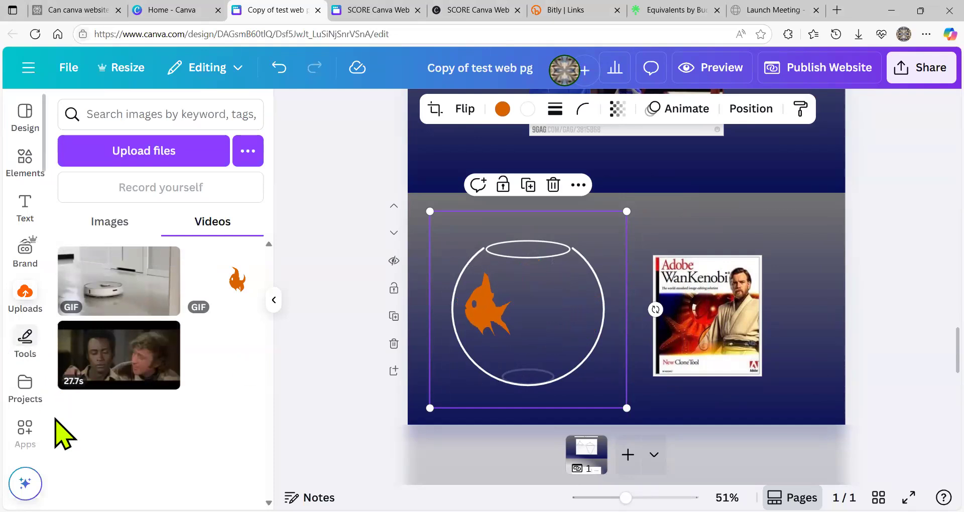
left_click(21, 435)
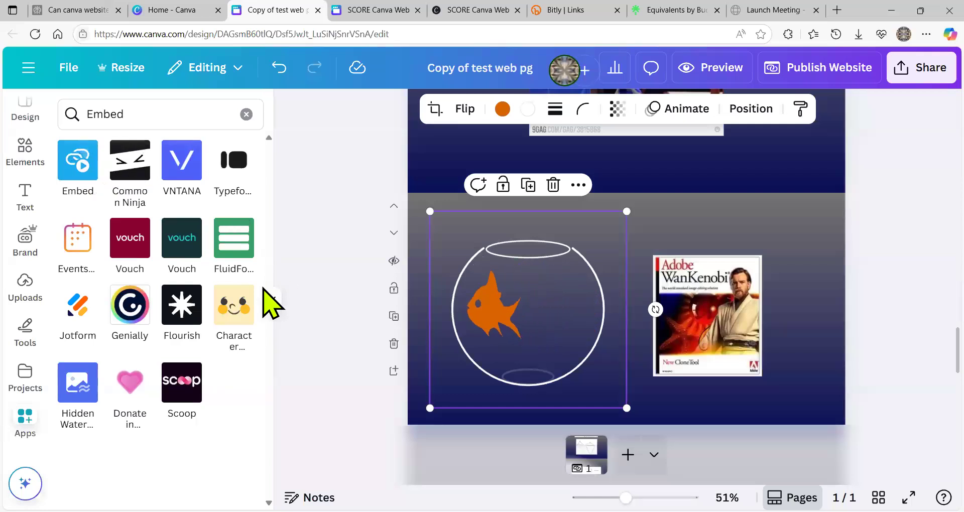
- Collapse the apps side panel and deselect the fishbowl GIF
left_click(274, 301)
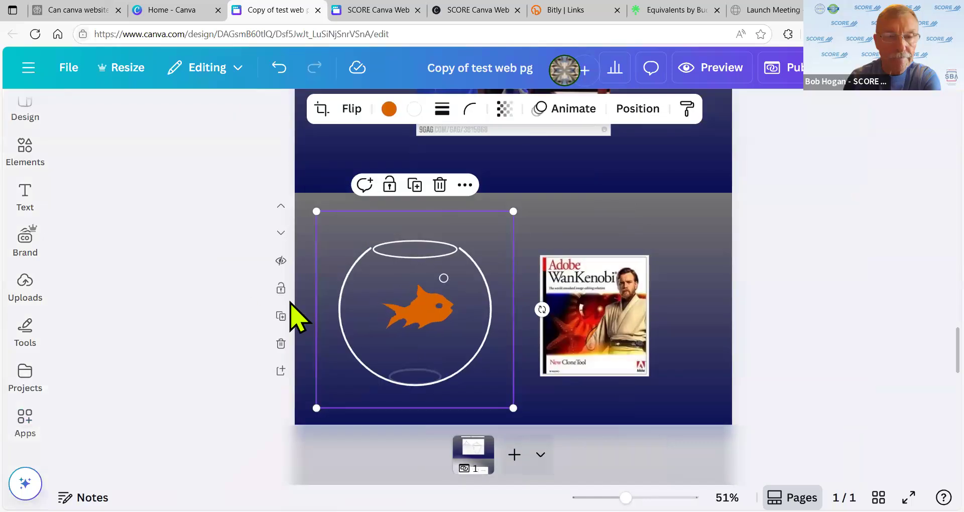
left_click(706, 359)
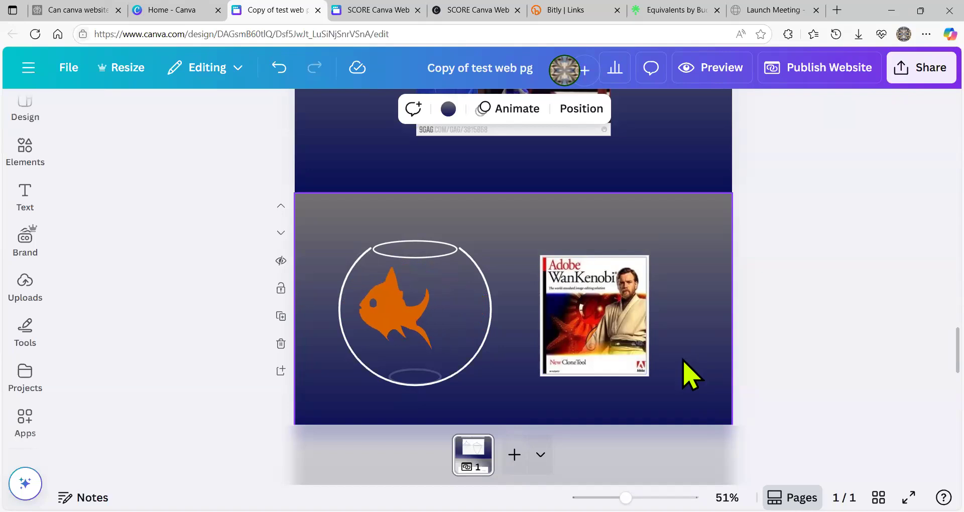
- Add a Brand Kit heading reading 'TEXT HERE TOO' at the gymnast section's upper-left corner
scroll(570, 391, "up", 5)
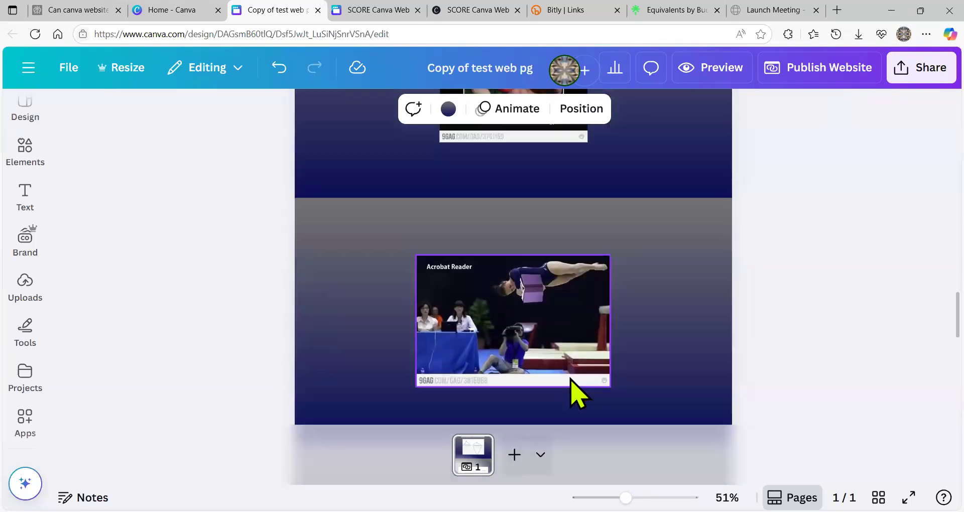
left_click(347, 297)
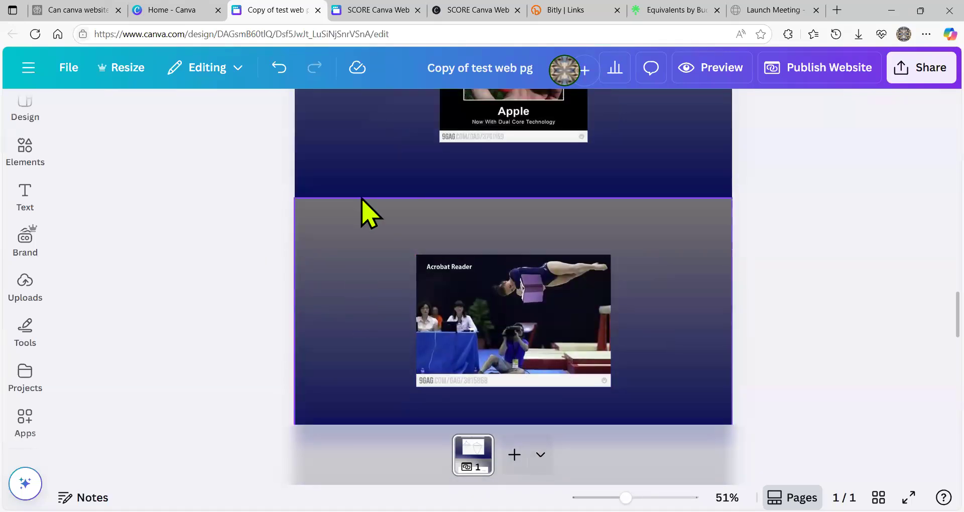
left_click(26, 193)
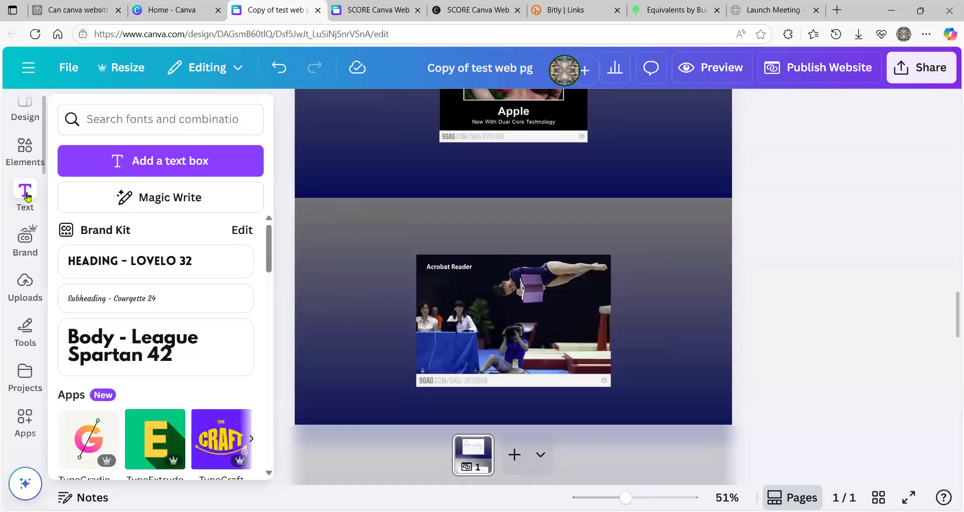
left_click(192, 275)
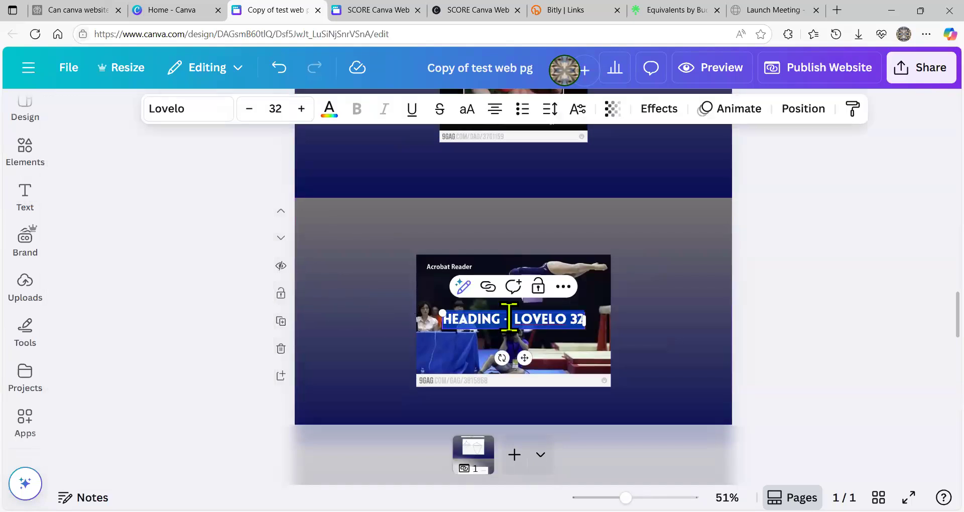
type("TEXT HERE TOO")
left_click(381, 361)
left_click_drag(486, 318, 343, 222)
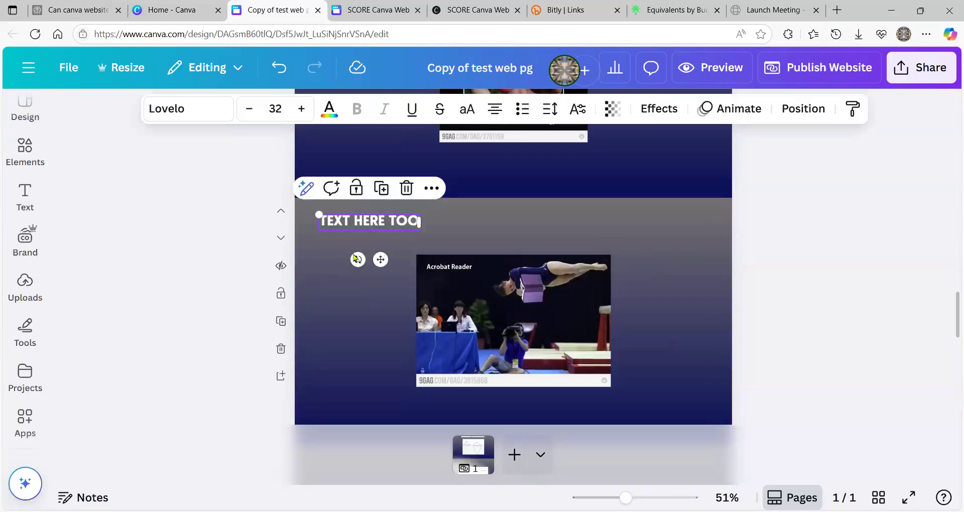
left_click(352, 316)
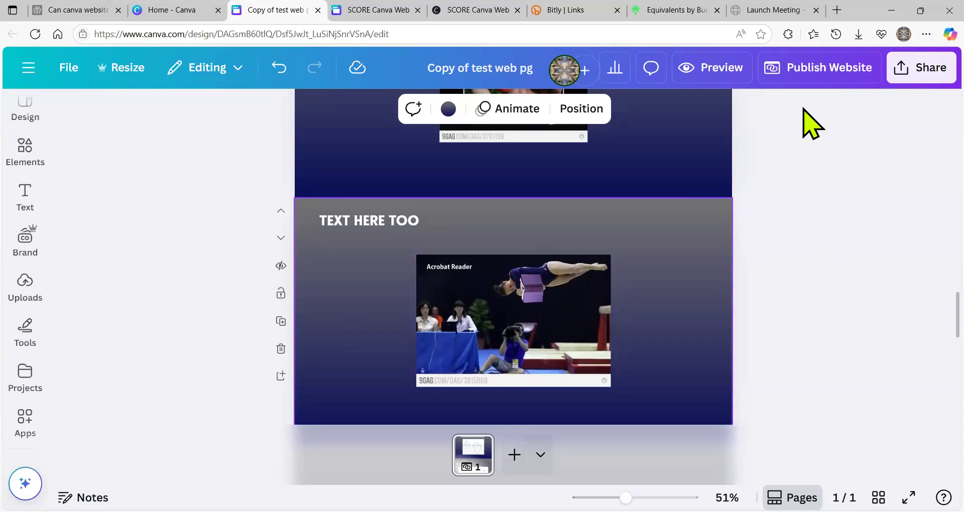
left_click(924, 70)
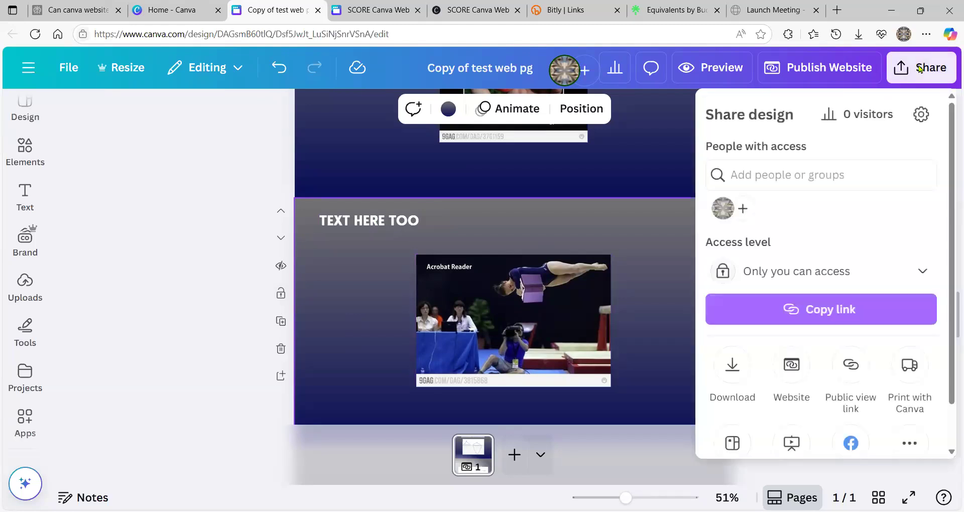
left_click(733, 366)
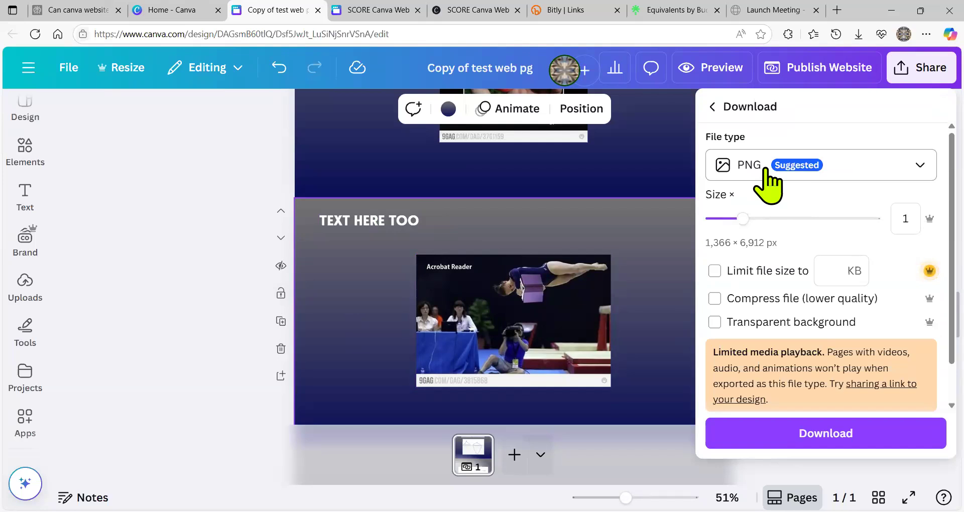
left_click(766, 170)
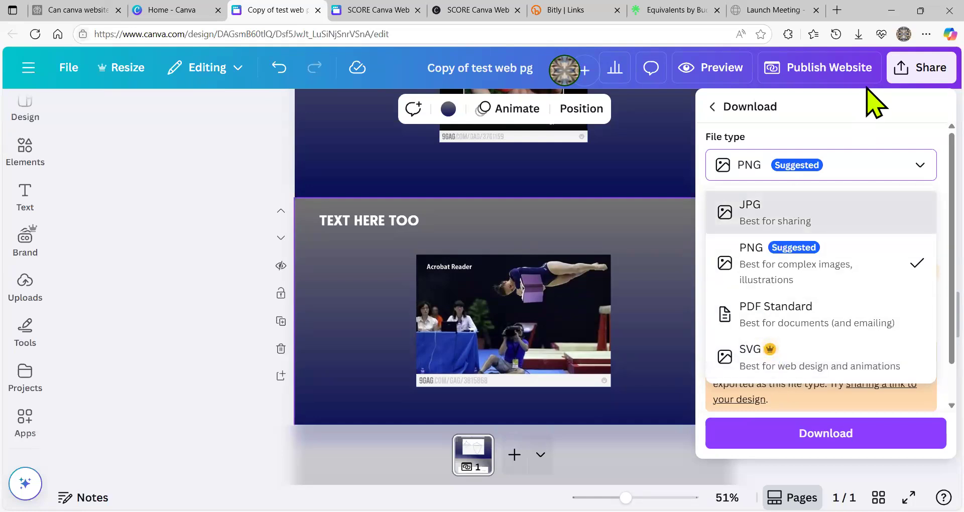
left_click(632, 244)
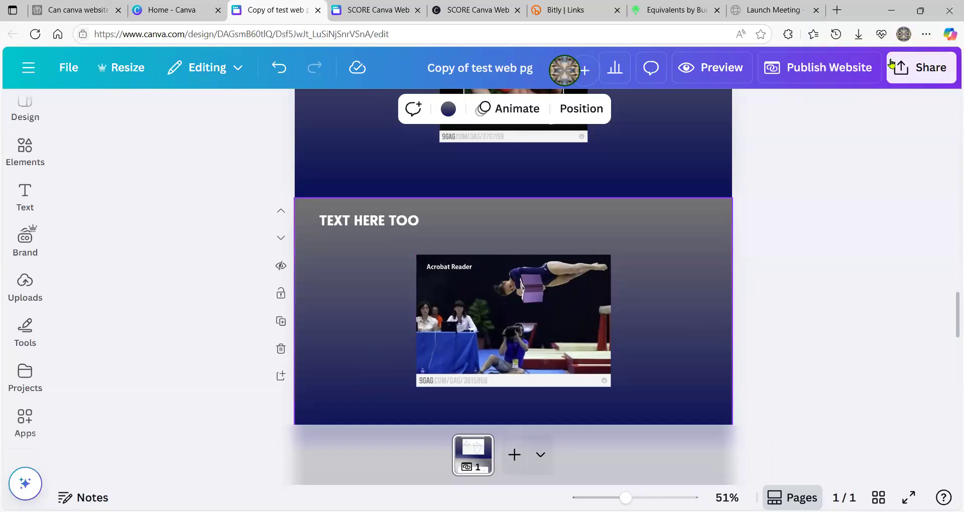
- Publish 'Copy of test web pg' as a live website via Share > Website, then resume editing
left_click(925, 73)
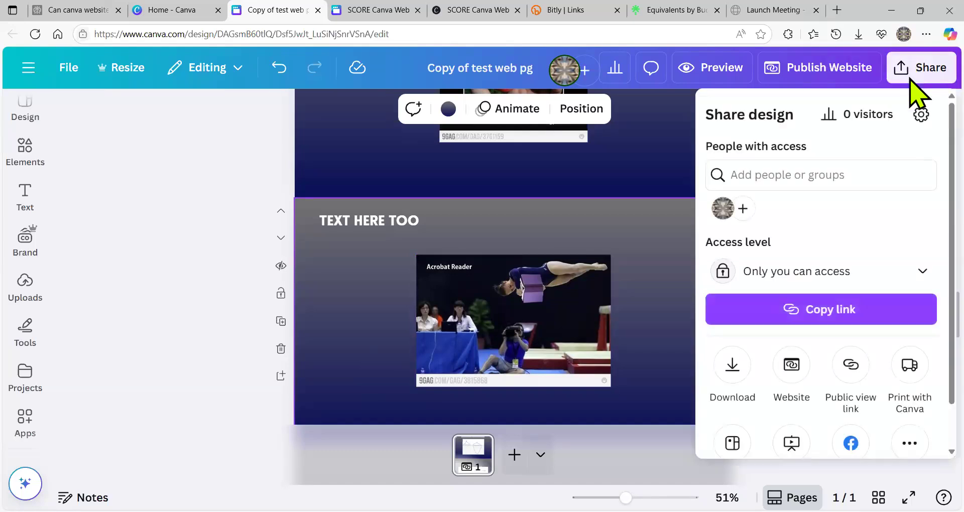
left_click(792, 365)
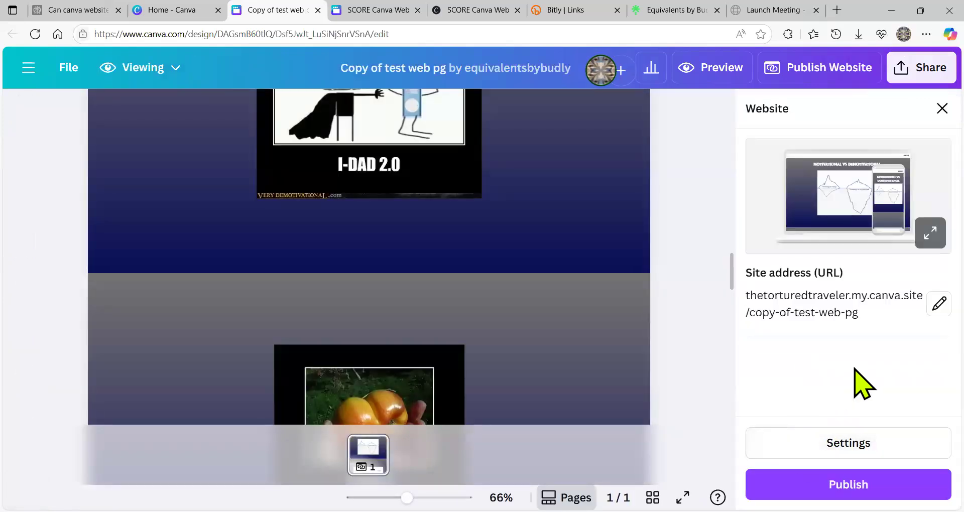
left_click(860, 485)
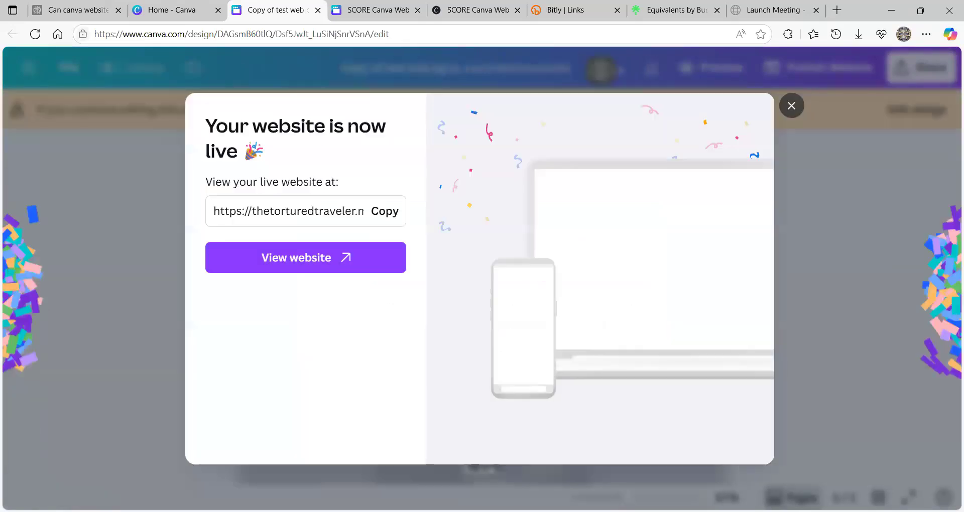
left_click(792, 105)
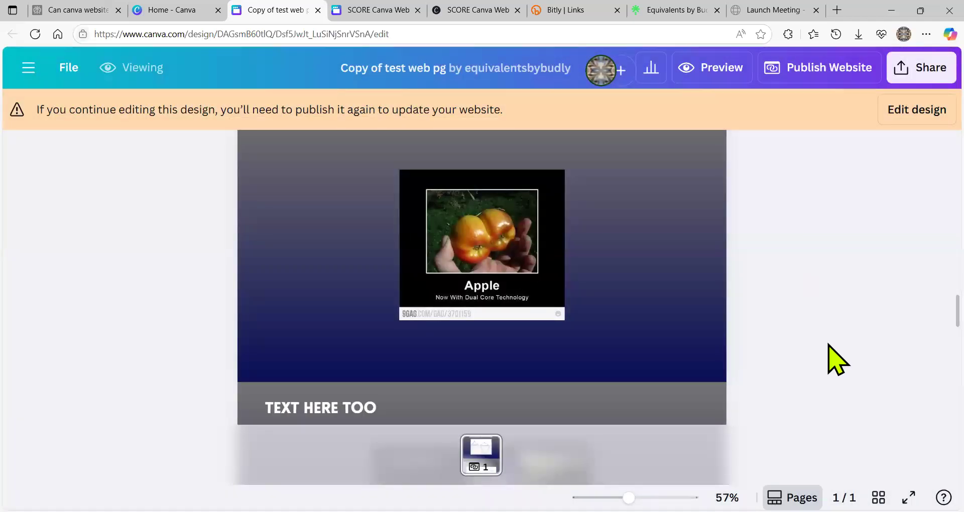
left_click(937, 114)
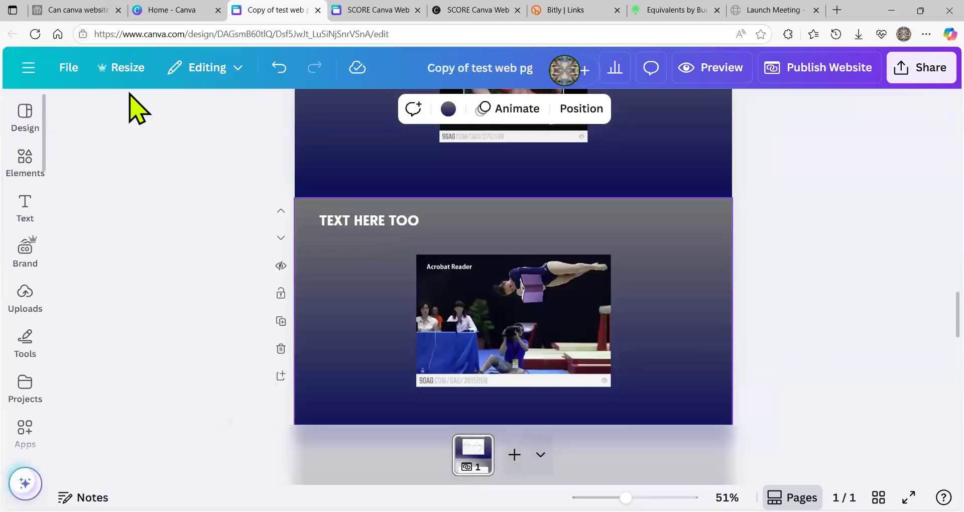
- Close the extra Home - Canva tab and load canva.com in the editor's tab
mouse_move(183, 12)
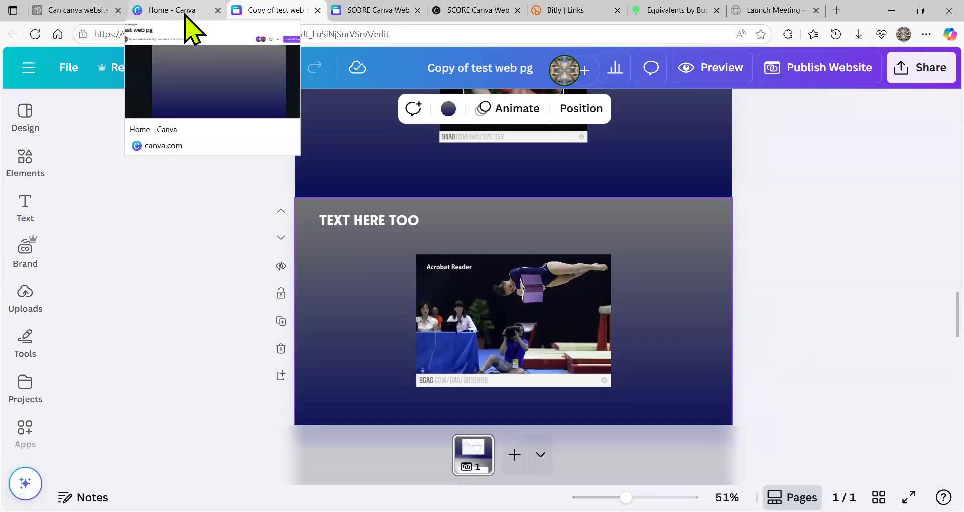
left_click(183, 12)
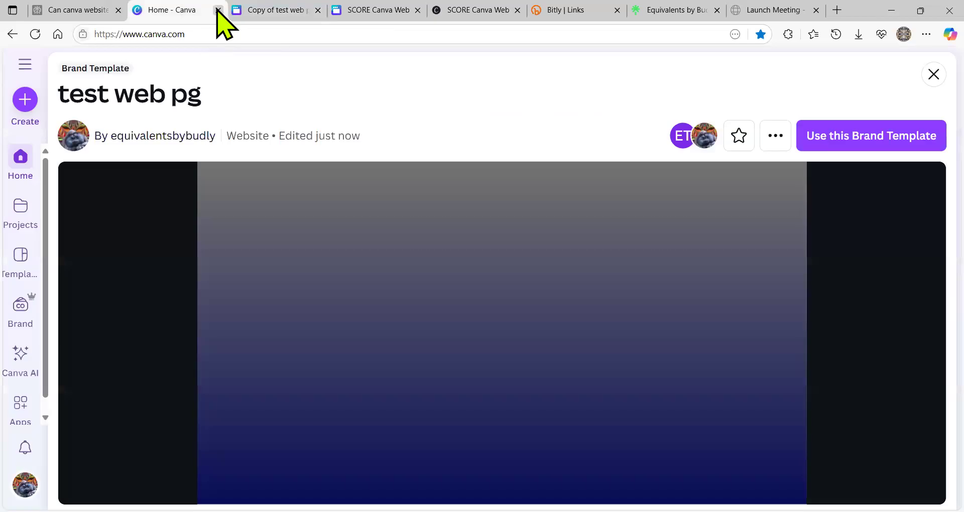
left_click(218, 10)
left_click(242, 33)
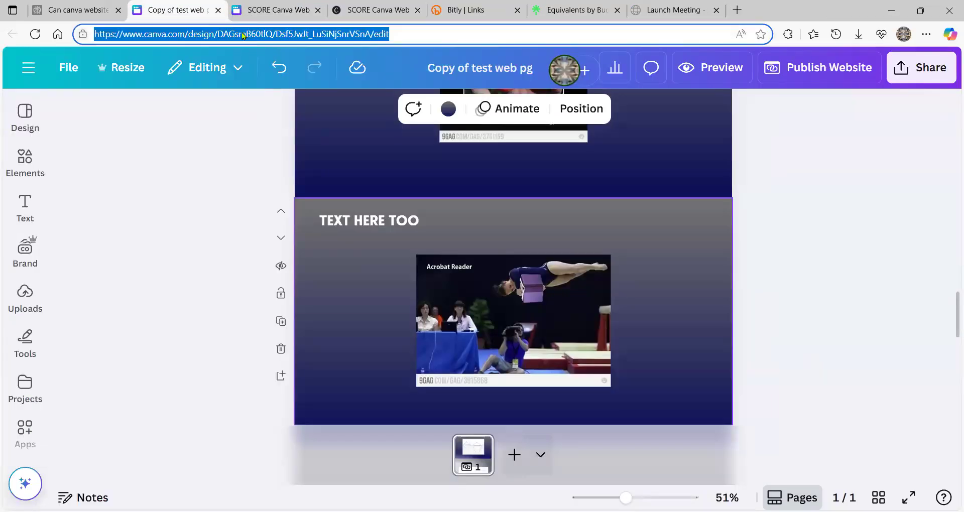
type("canv")
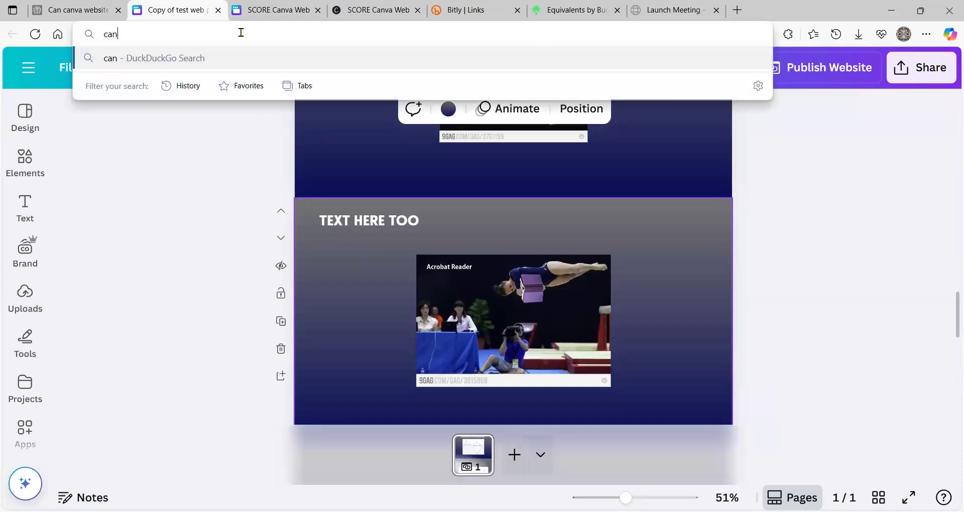
type("a.com")
key("Return")
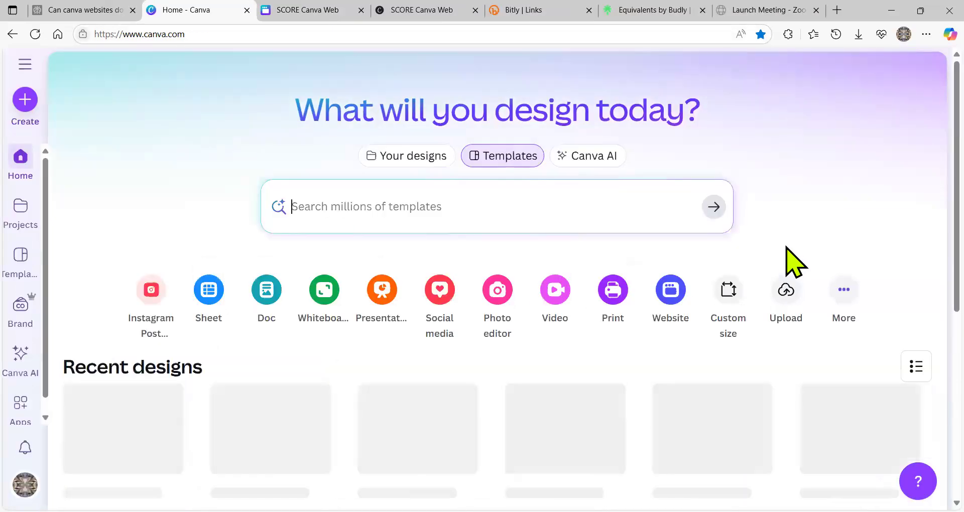
- Create a new blank website design and view its Publish Website settings before closing them
left_click(672, 290)
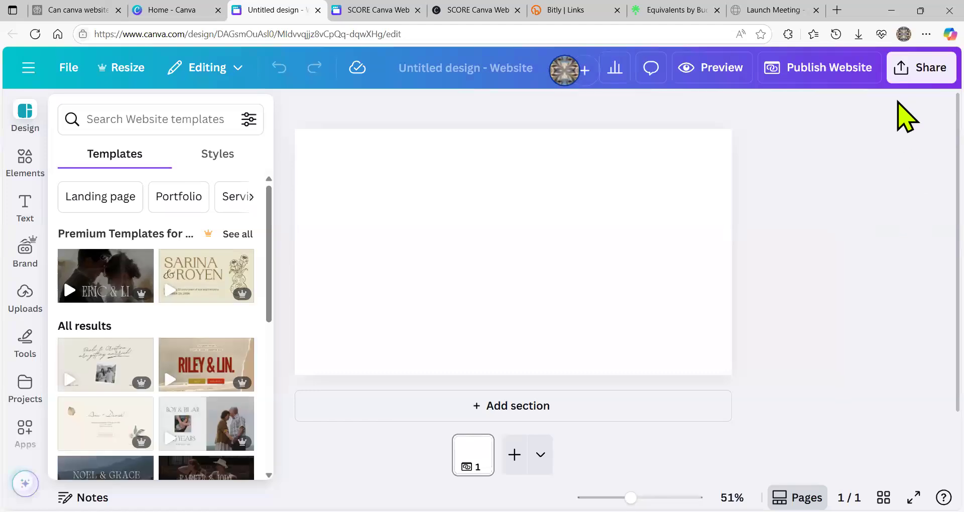
left_click(818, 70)
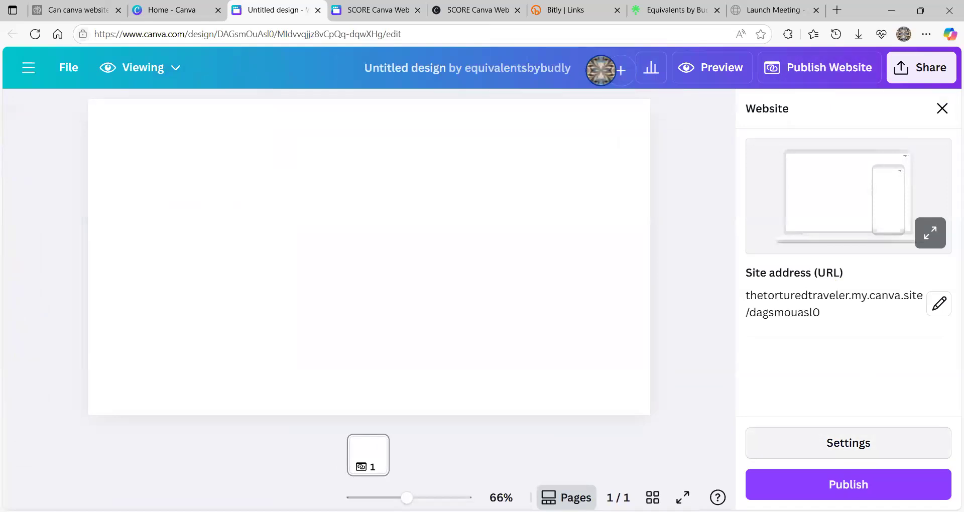
left_click(861, 455)
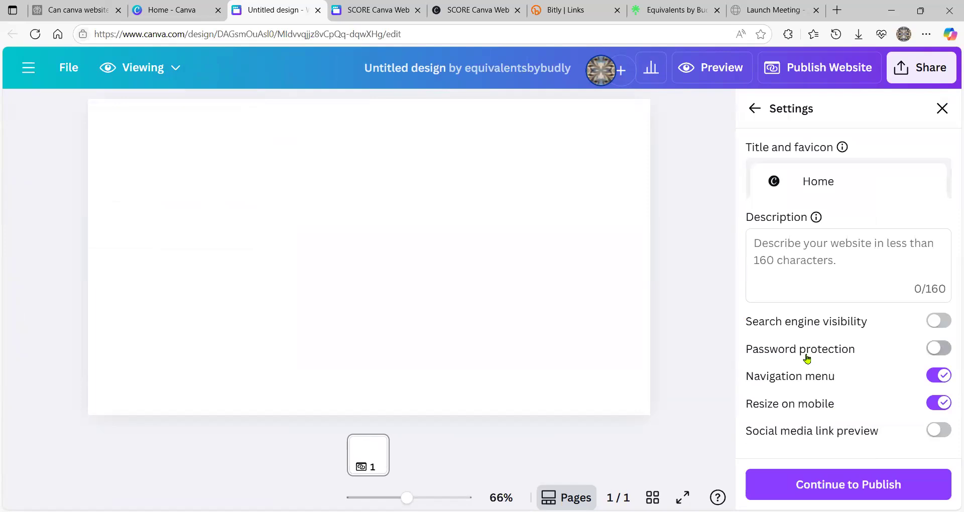
left_click(923, 108)
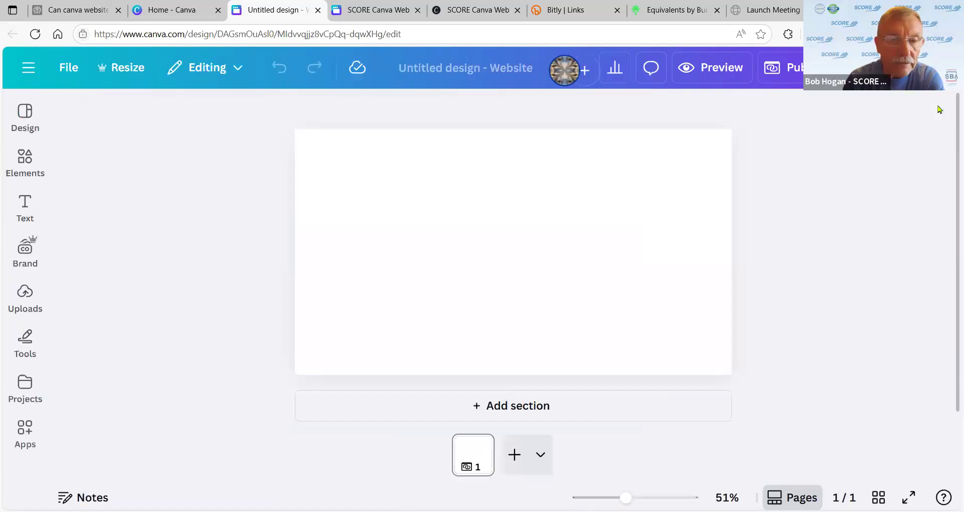
- Select the blank page, then close the Untitled design's tab to return to the home page
left_click(598, 275)
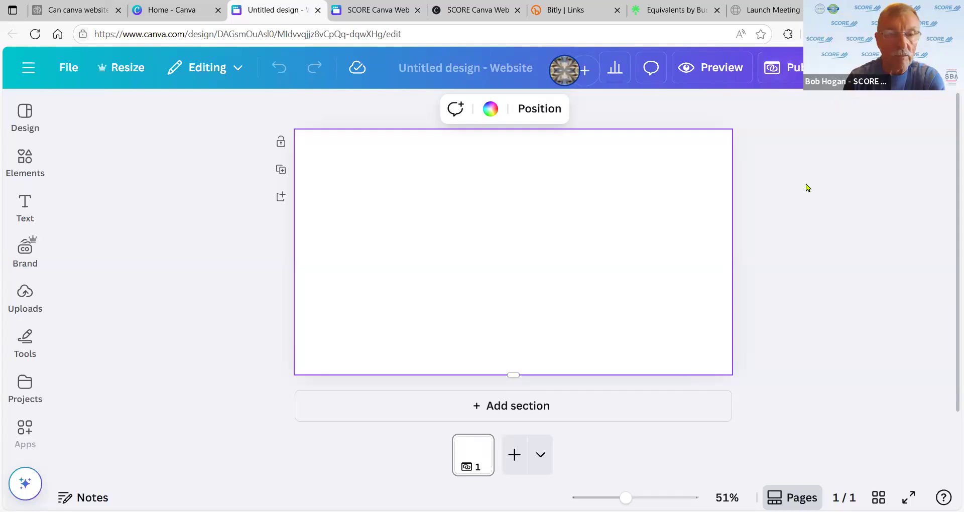
left_click(318, 10)
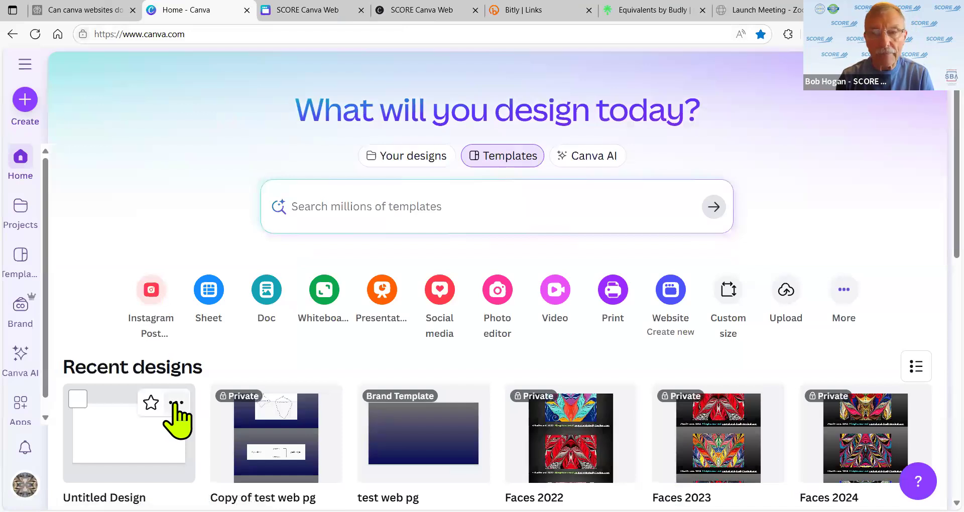
- Send the Untitled Design to the trash from its options menu
left_click(176, 403)
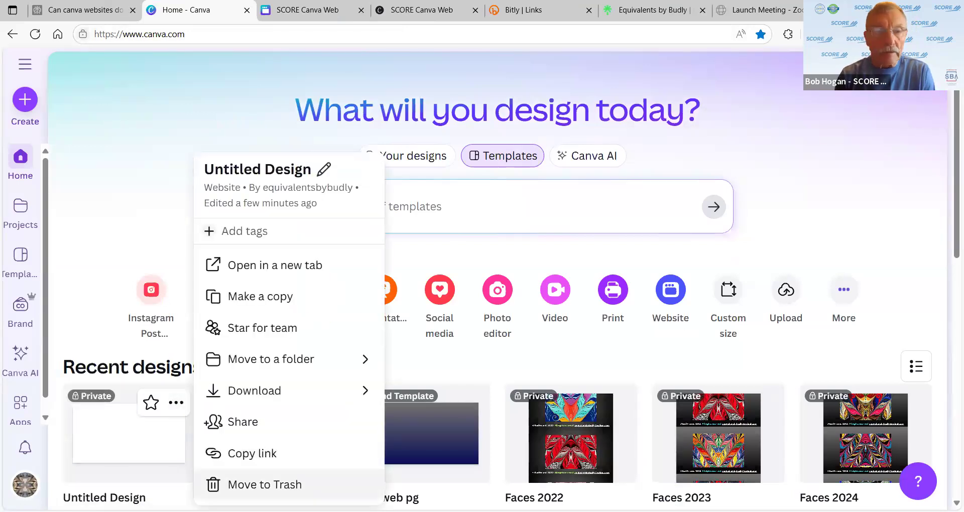
left_click(230, 485)
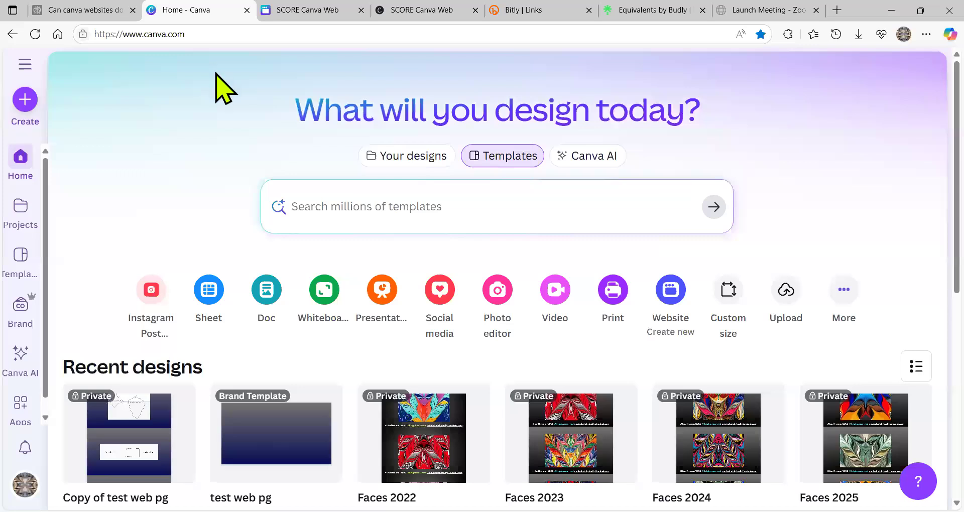
left_click_drag(200, 32, 143, 37)
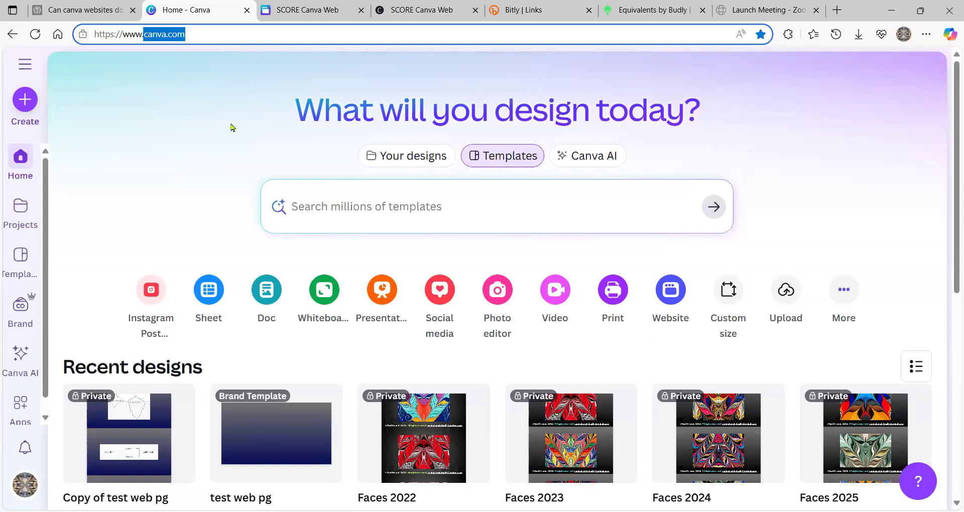
left_click(171, 174)
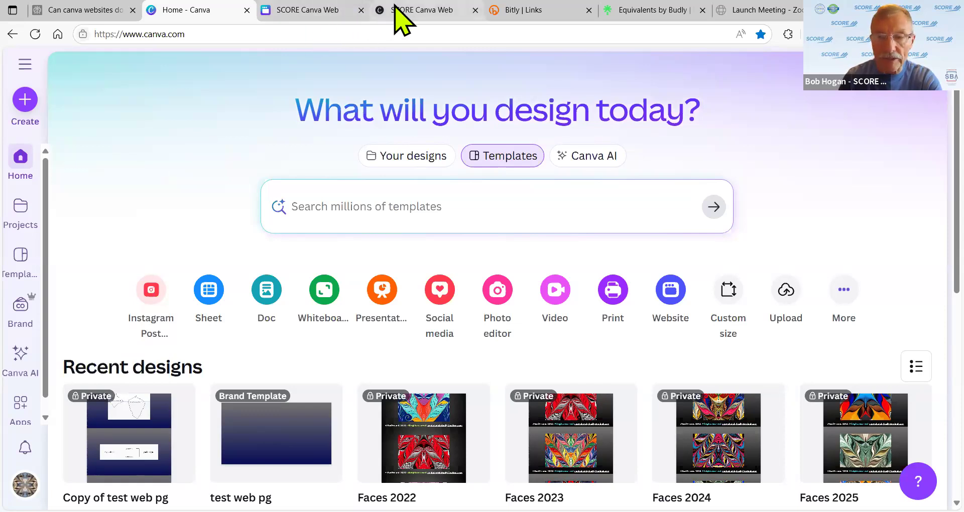
left_click(63, 9)
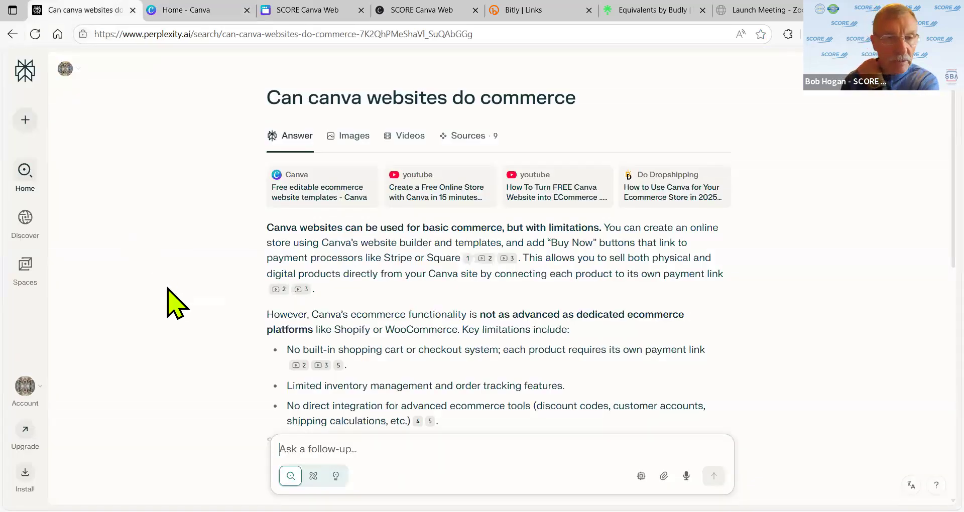
scroll(168, 288, "down", 3)
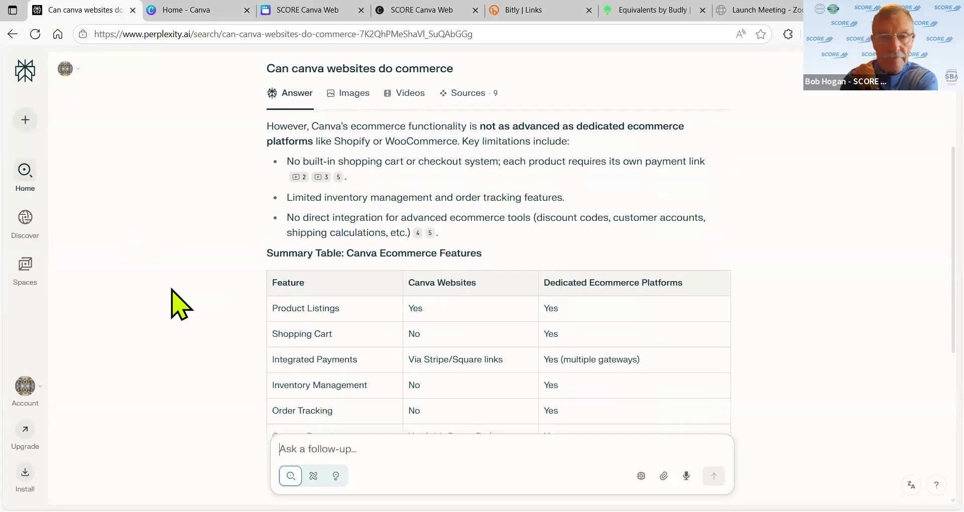
scroll(171, 290, "down", 1)
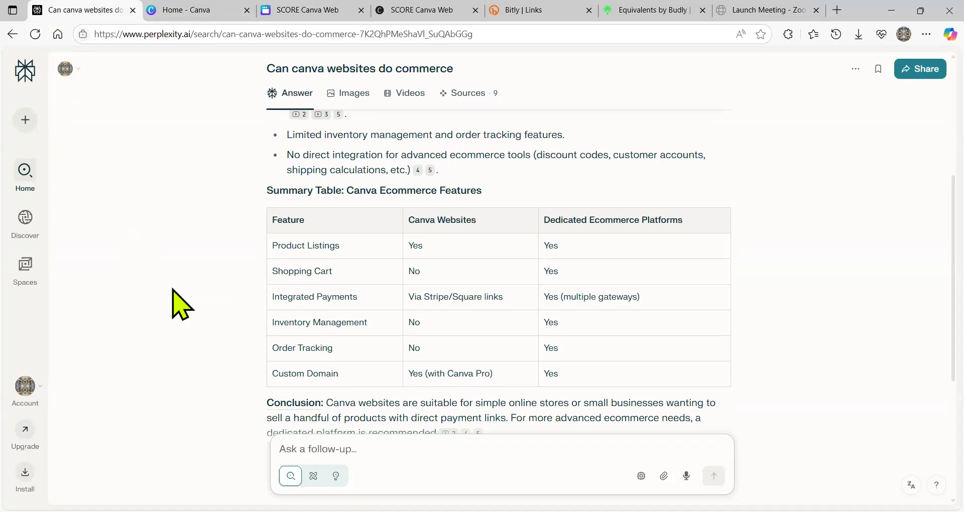
scroll(180, 305, "down", 1)
scroll(171, 290, "up", 3)
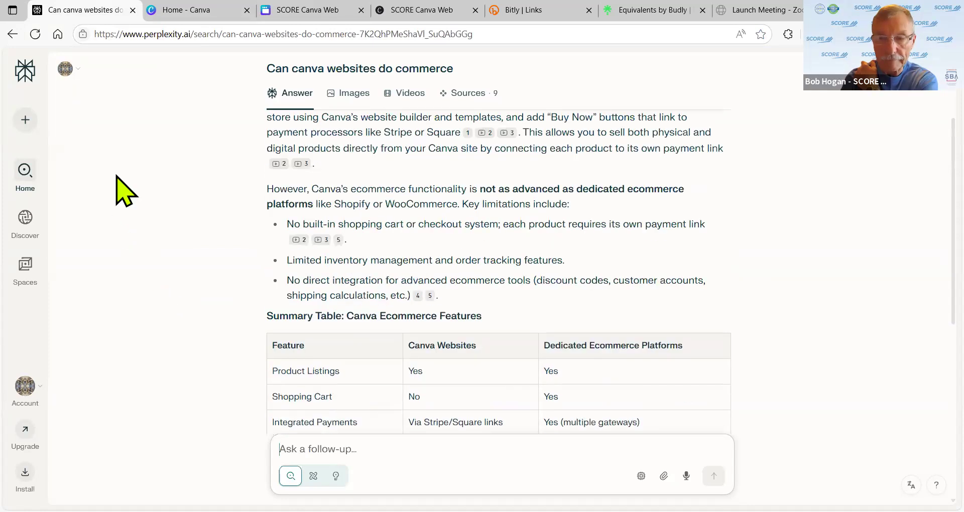
left_click(206, 17)
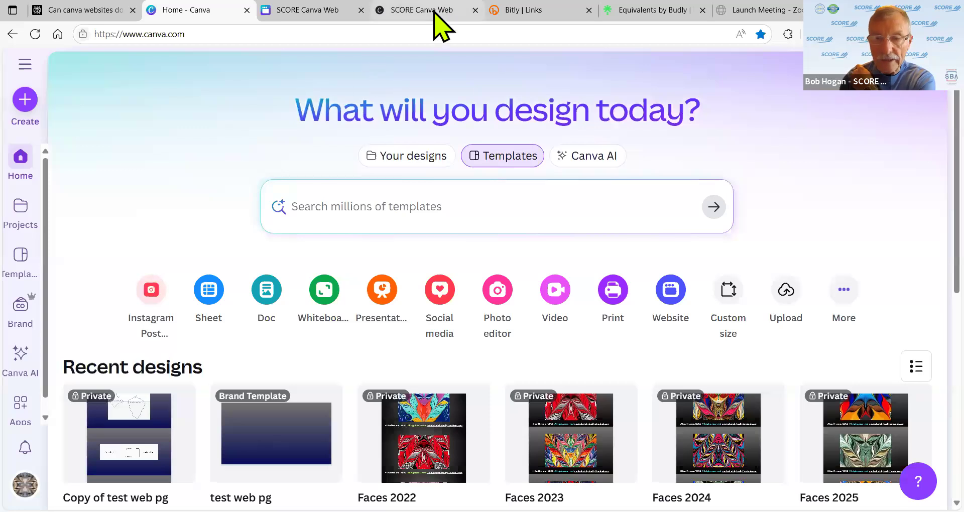
mouse_move(434, 17)
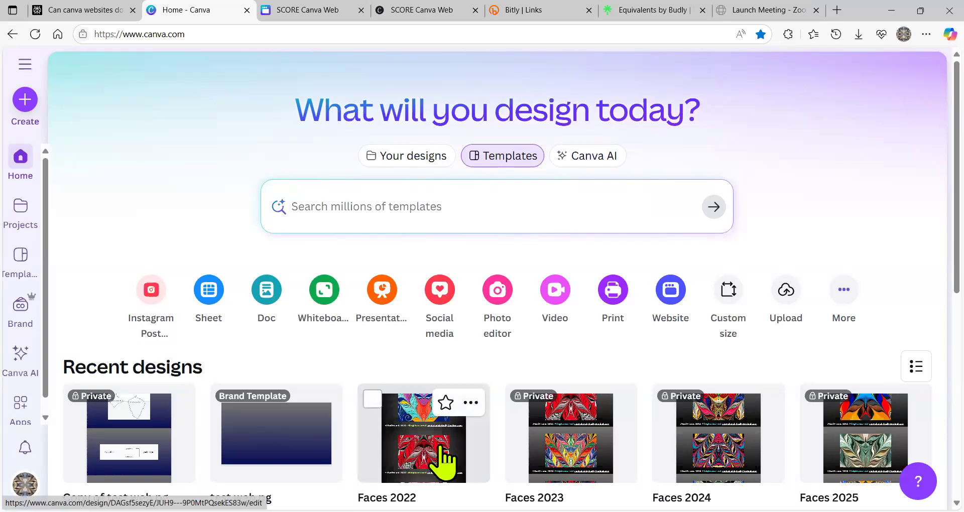
scroll(422, 346, "down", 4)
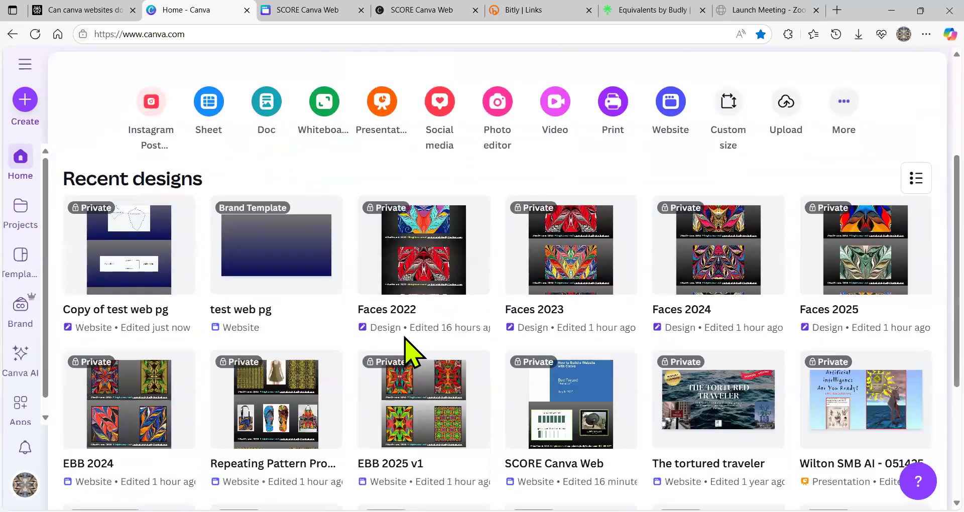
left_click(417, 386)
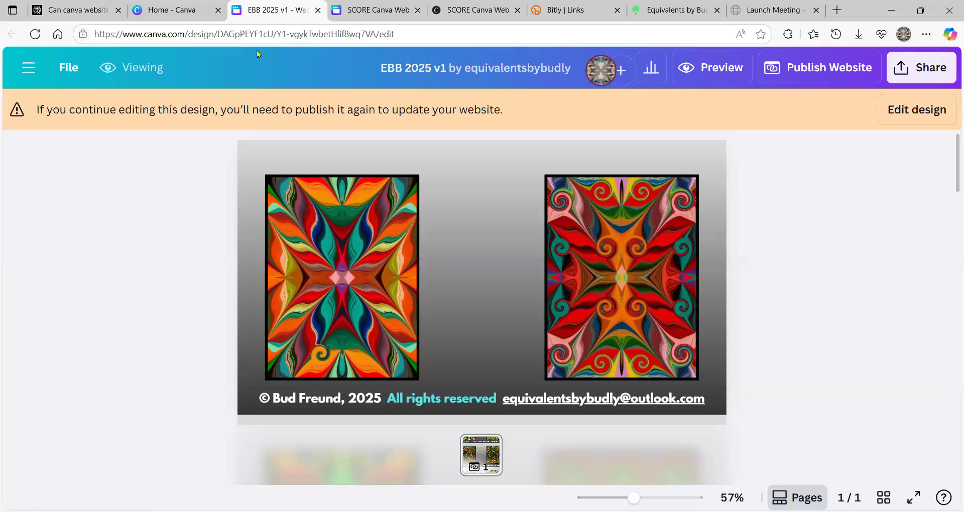
left_click(317, 11)
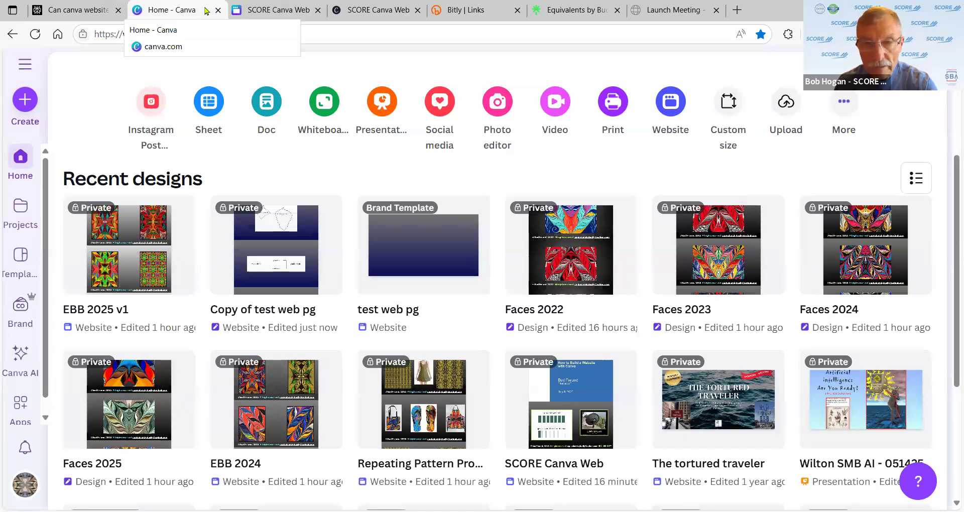
- Bring up the SCORE Canva Web design and jump to its page 2
mouse_move(454, 237)
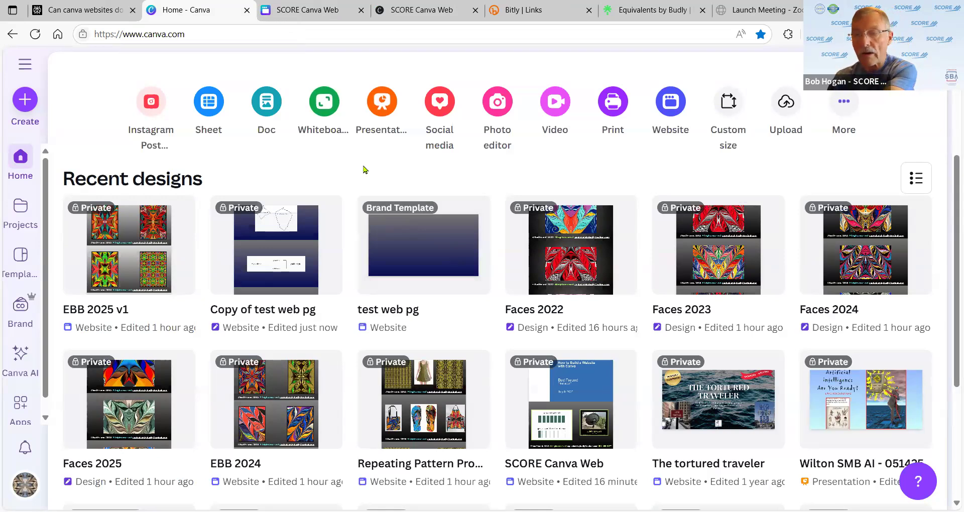
mouse_move(188, 210)
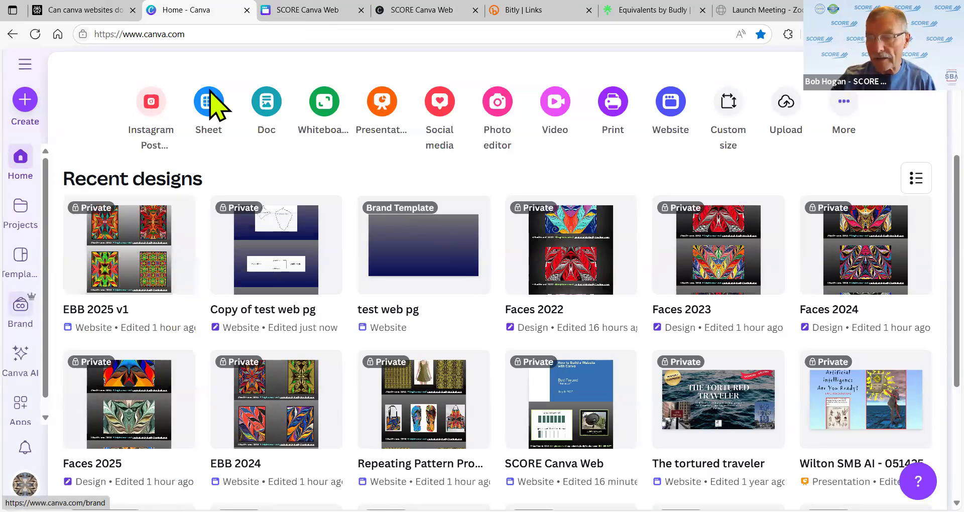
left_click(309, 11)
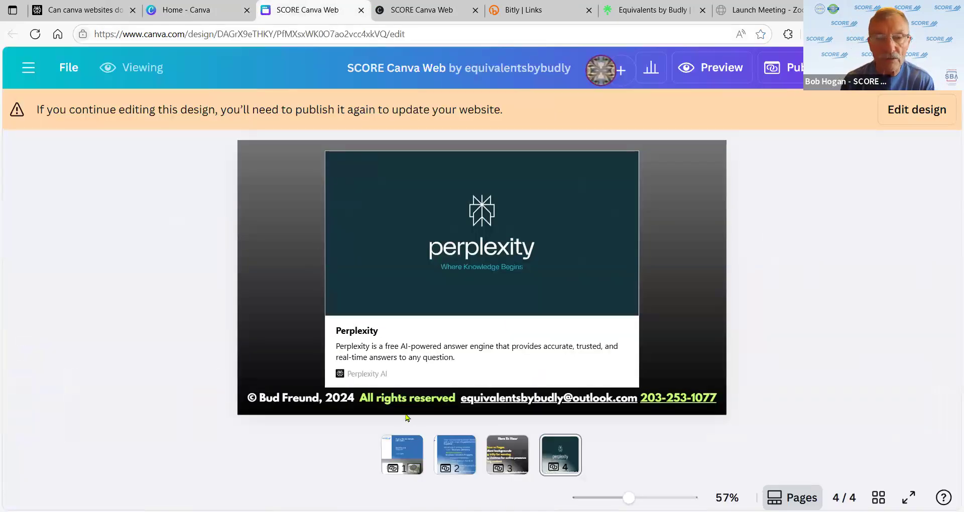
left_click(466, 453)
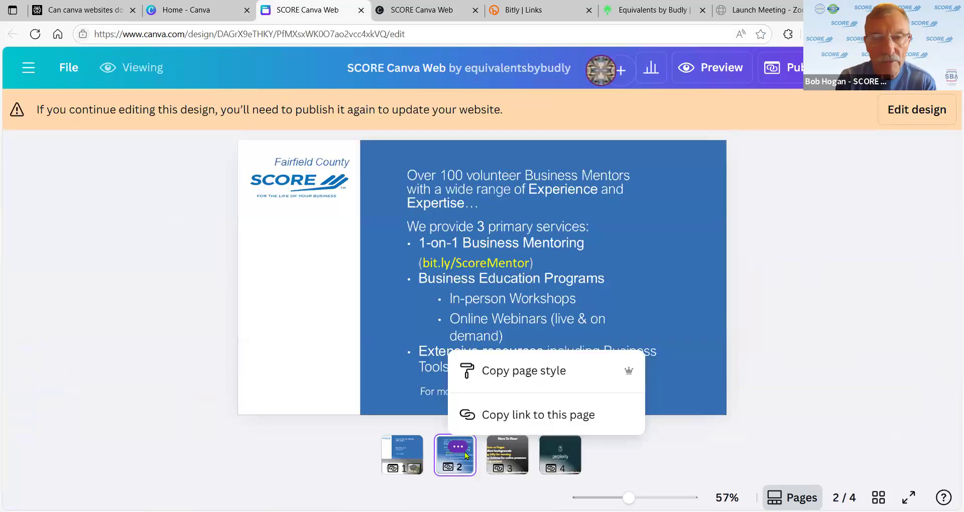
left_click(110, 191)
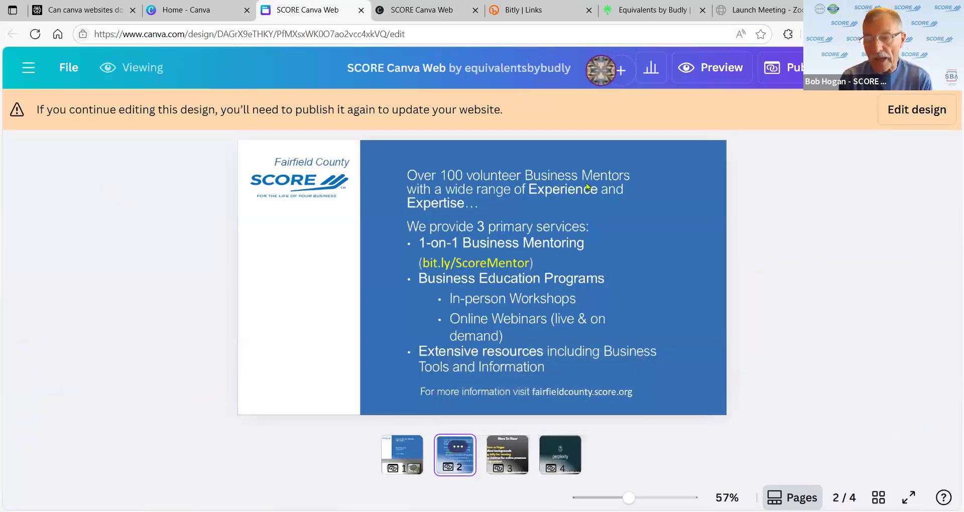
- Enter editing mode and hide the page thumbnails so all four pages scroll as one list
left_click(927, 111)
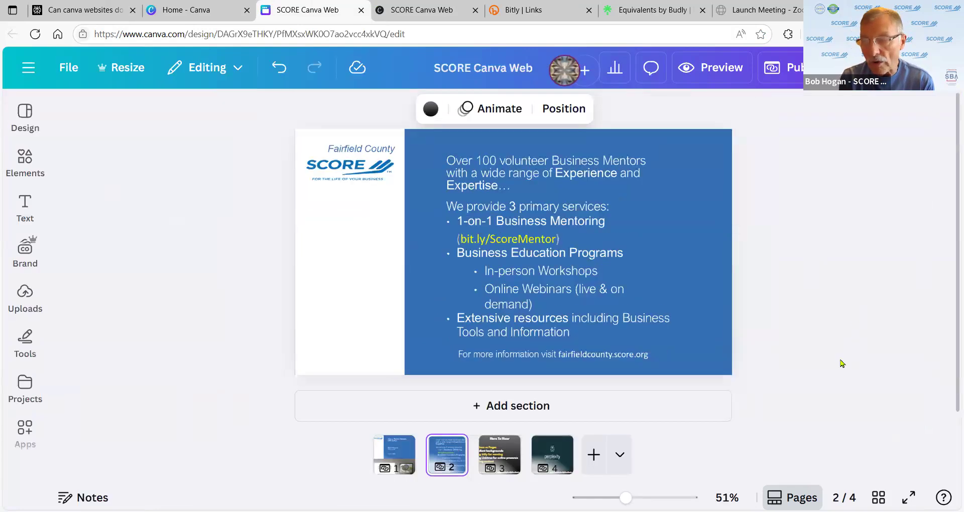
left_click(792, 498)
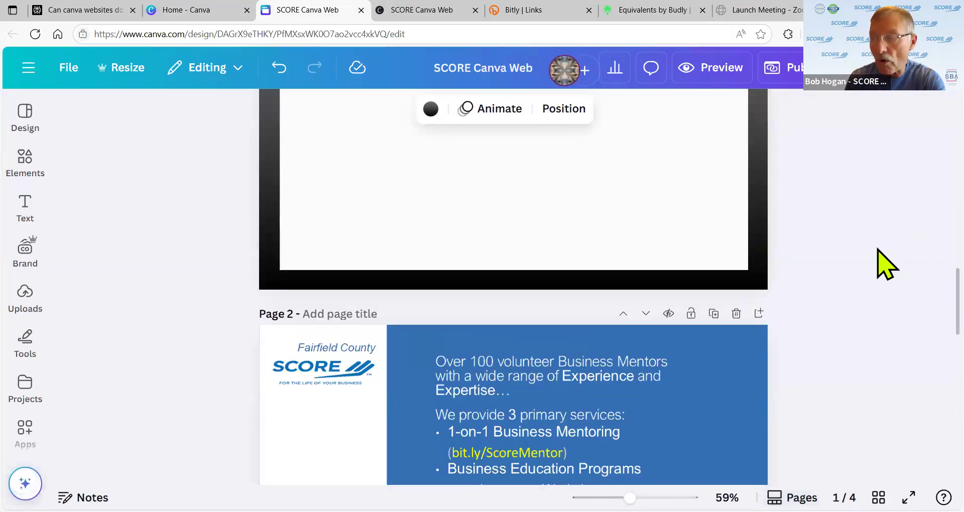
scroll(887, 265, "down", 3)
scroll(886, 265, "down", 2)
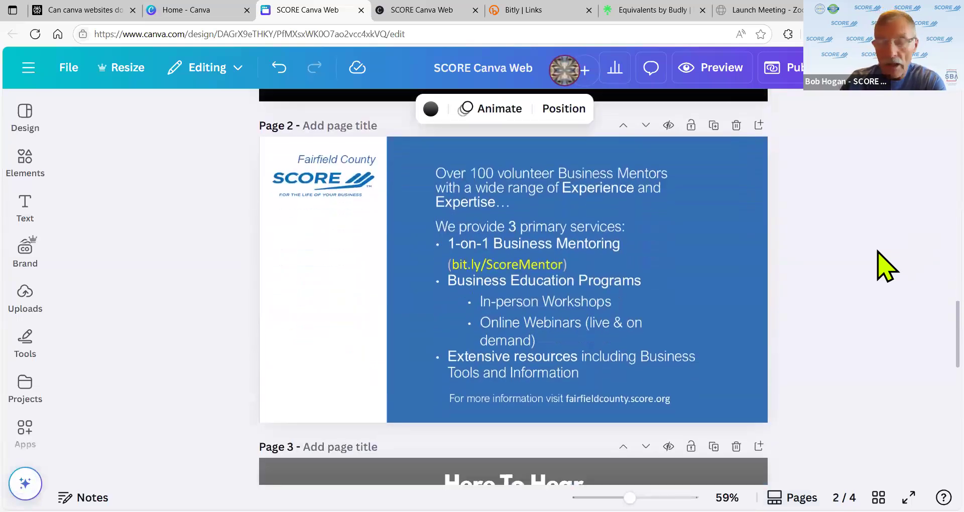
scroll(886, 265, "up", 6)
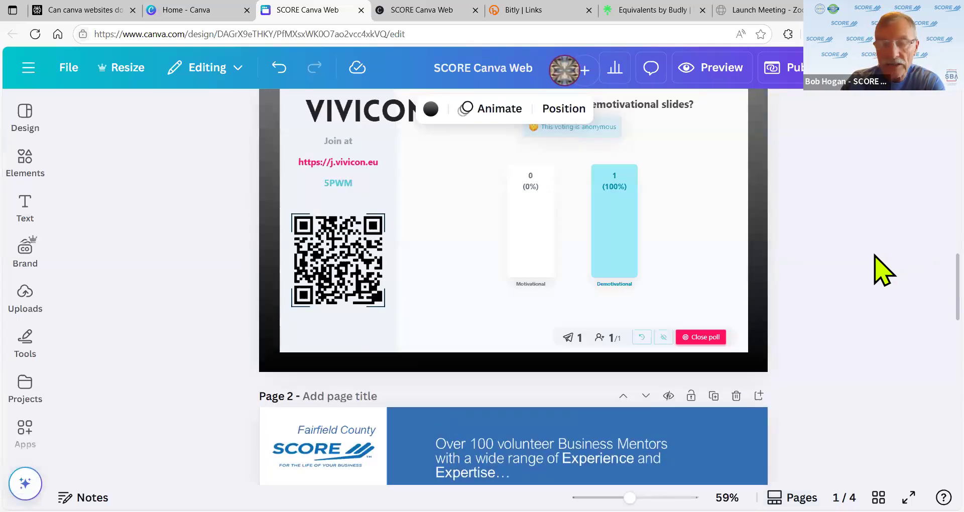
scroll(885, 272, "down", 5)
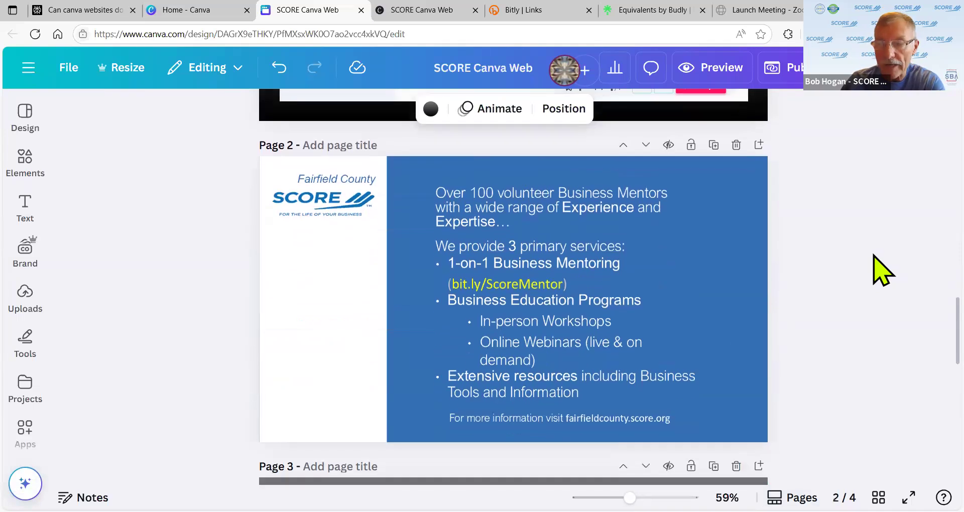